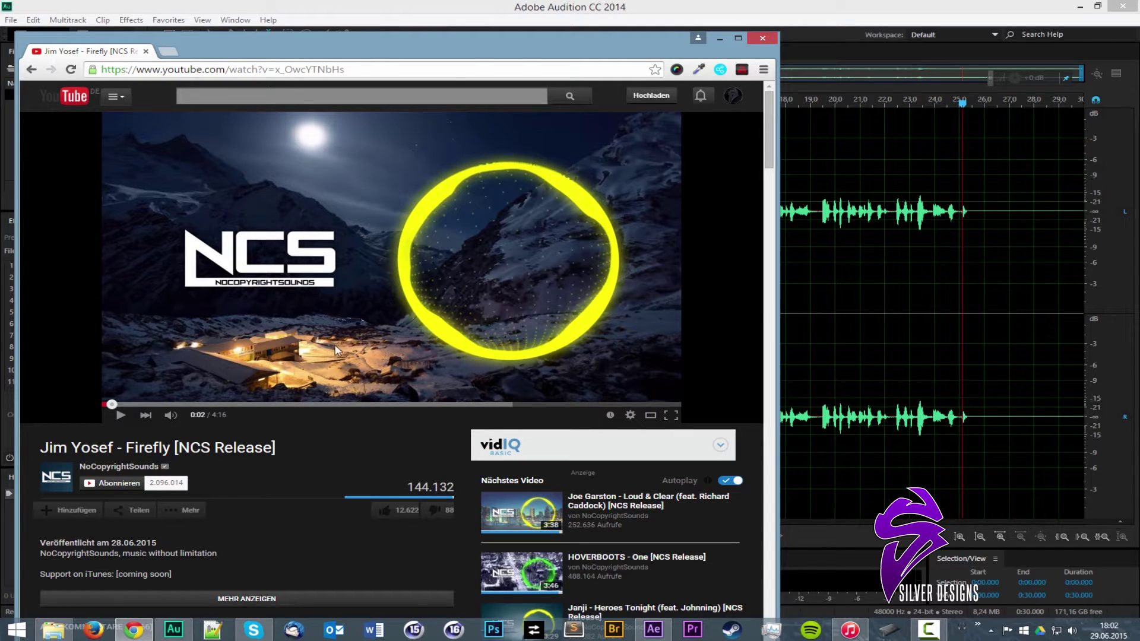
# Play a few seconds of the Firefly [NCS Release] reference video and pause it
pyautogui.click(425, 336)
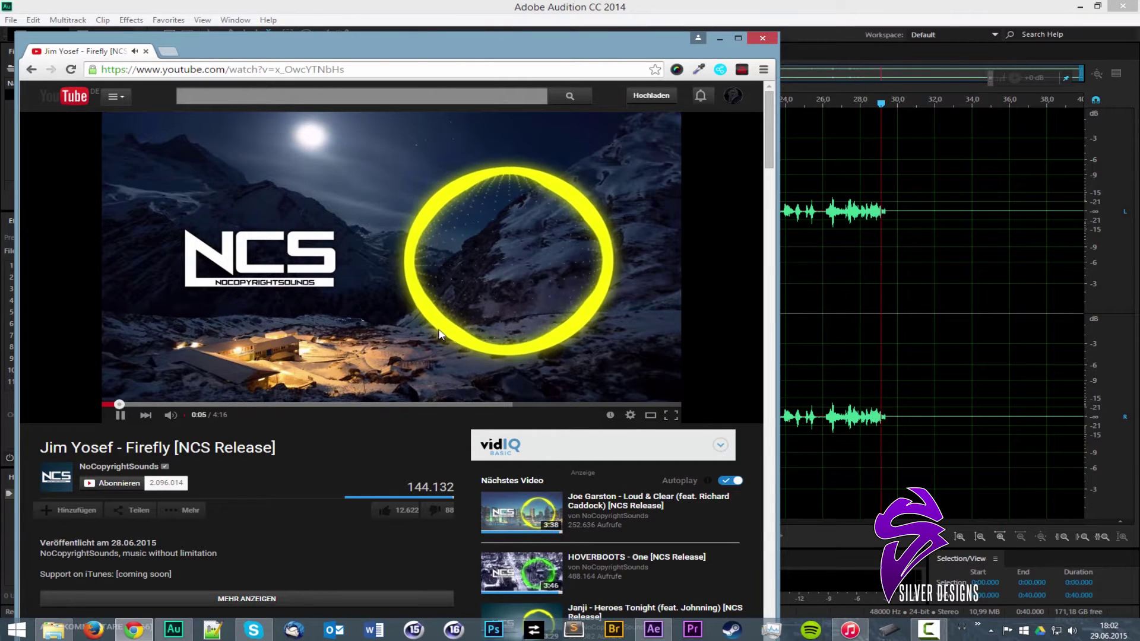
pyautogui.click(467, 334)
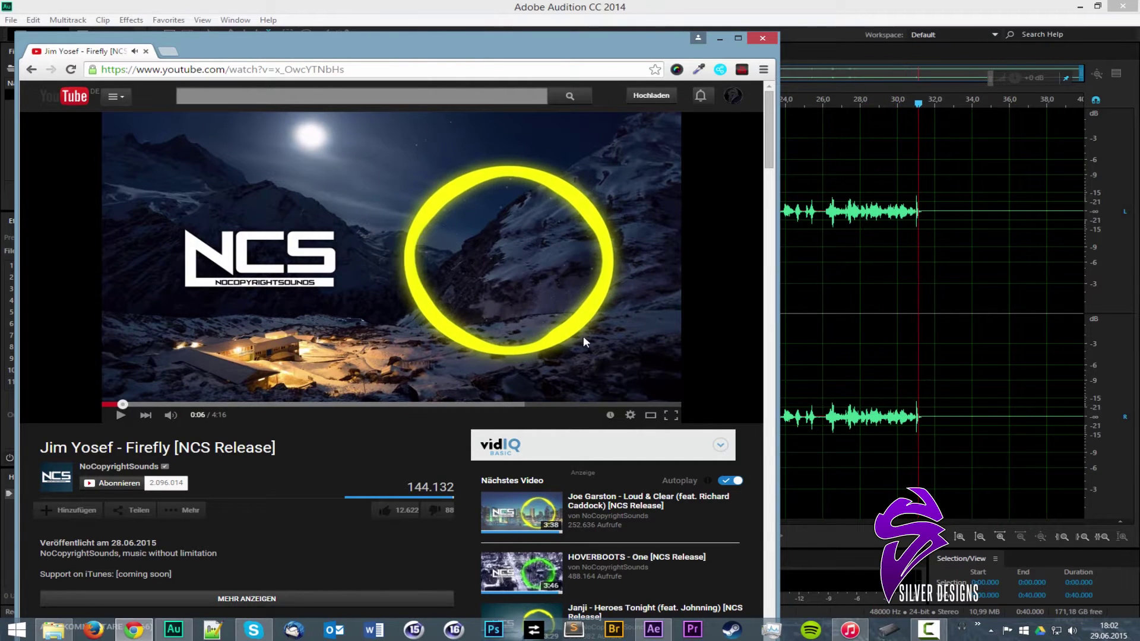
# Switch to After Effects, import Dream-clouds-on-the-mountain-and-the-planet_1920x1080 from the Tut folder and create a composition from it
pyautogui.click(653, 629)
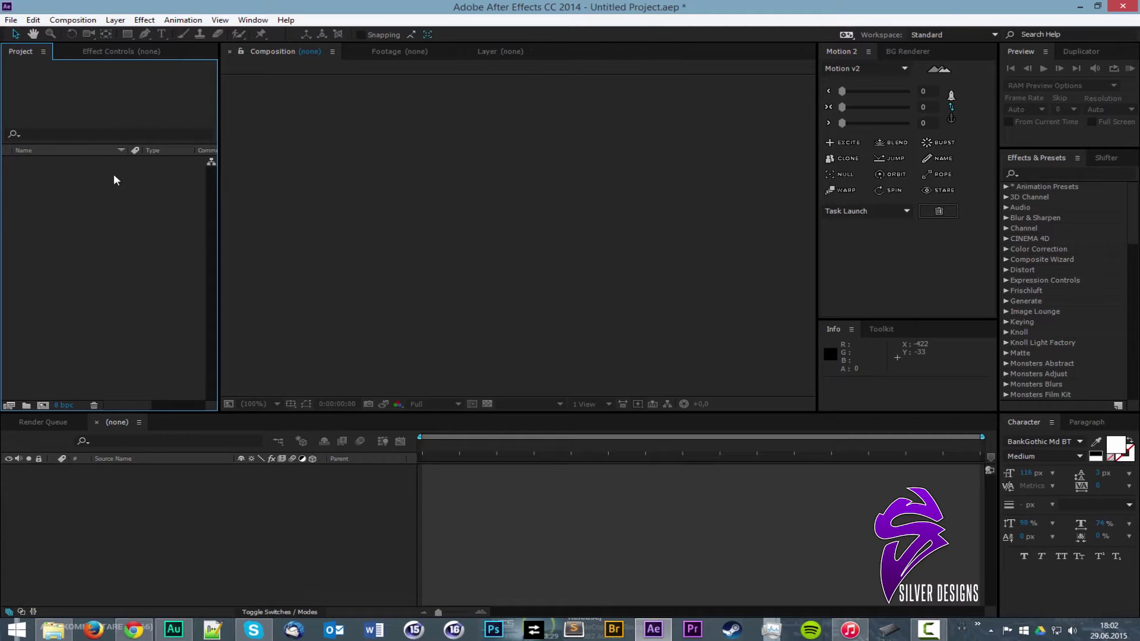
pyautogui.doubleClick(102, 256)
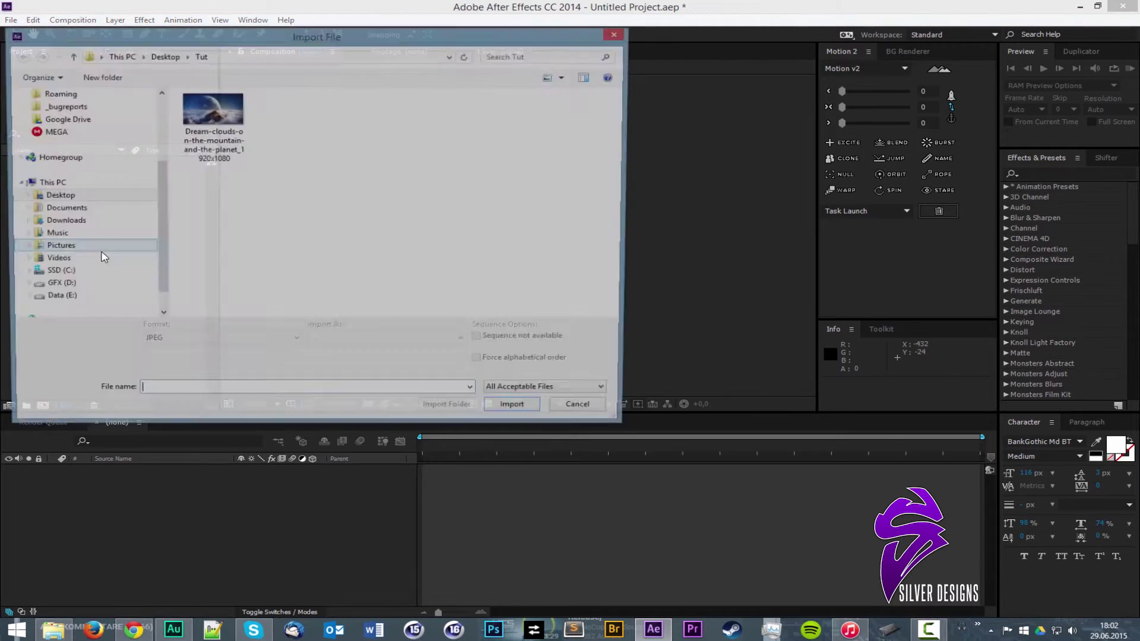
pyautogui.click(241, 124)
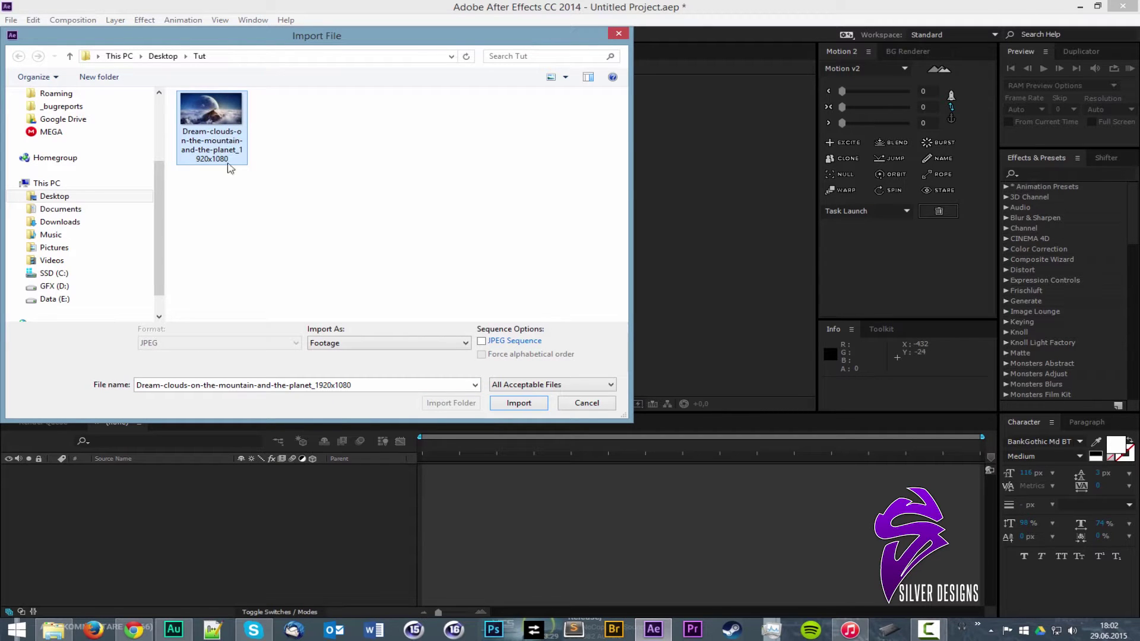
pyautogui.click(520, 405)
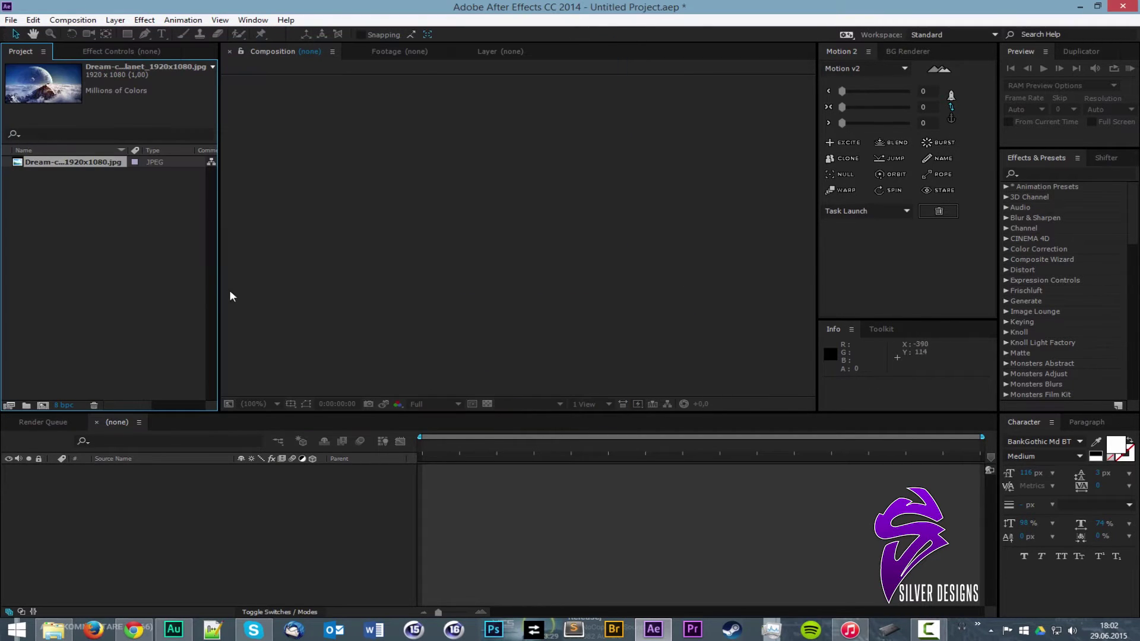
pyautogui.moveTo(31, 163); pyautogui.dragTo(42, 405)
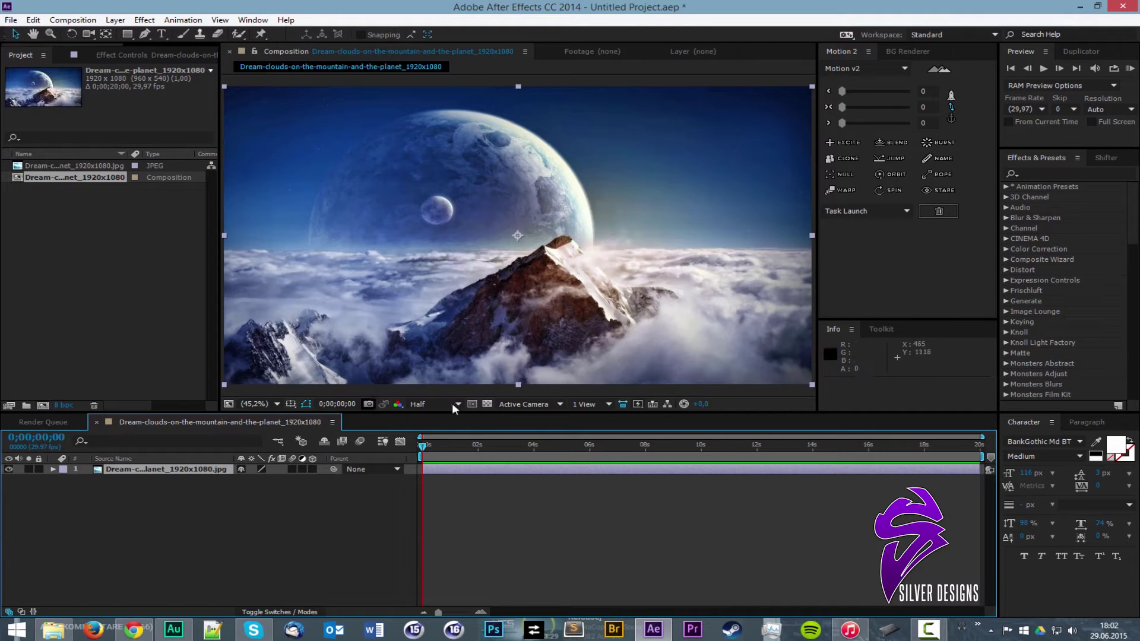
pyautogui.click(276, 482)
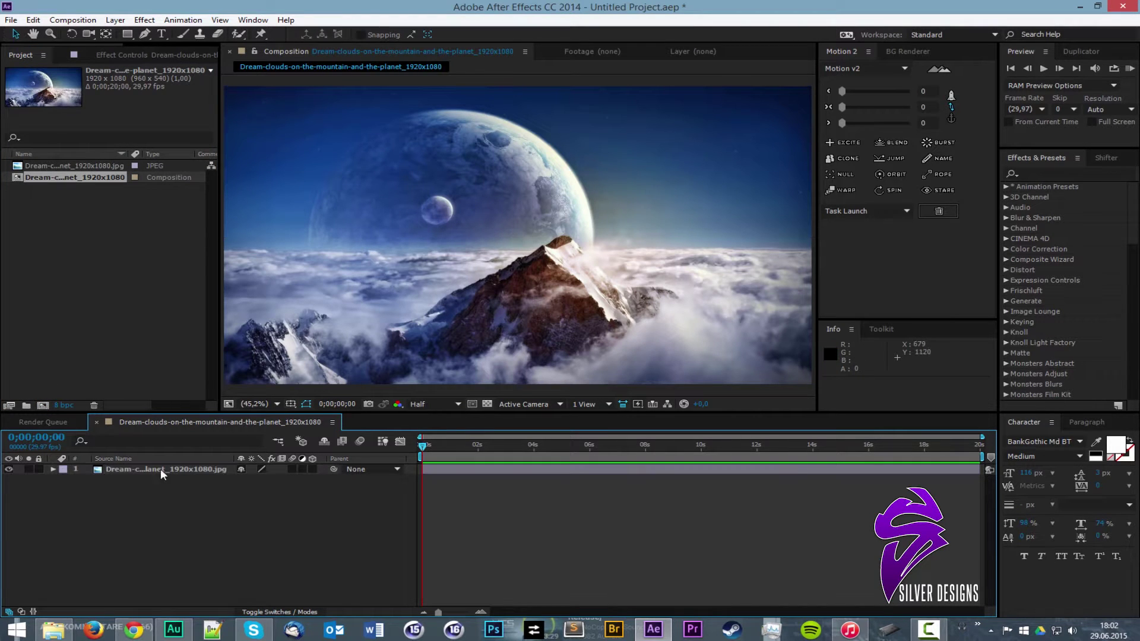
# Add the Firefly [NCS Release] MP3 from the music player to the composition below the image layer
pyautogui.click(850, 629)
pyautogui.moveTo(414, 191); pyautogui.dragTo(179, 542)
pyautogui.click(209, 9)
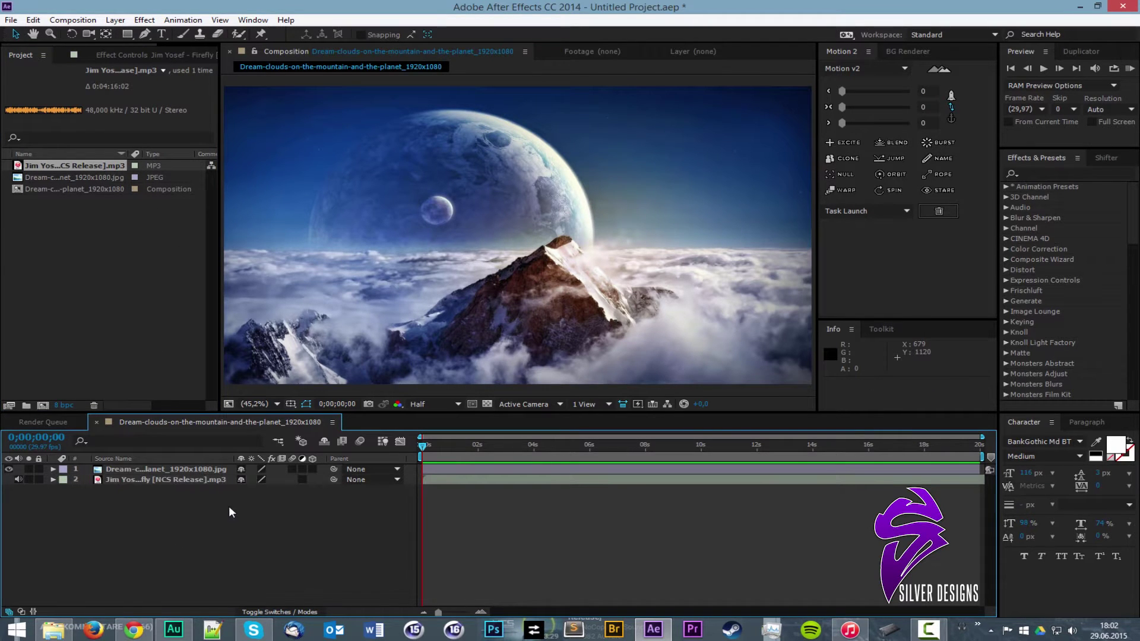
# Create a new black 1920 x 1080 px solid layer named Form
pyautogui.click(115, 20)
pyautogui.moveTo(340, 36)
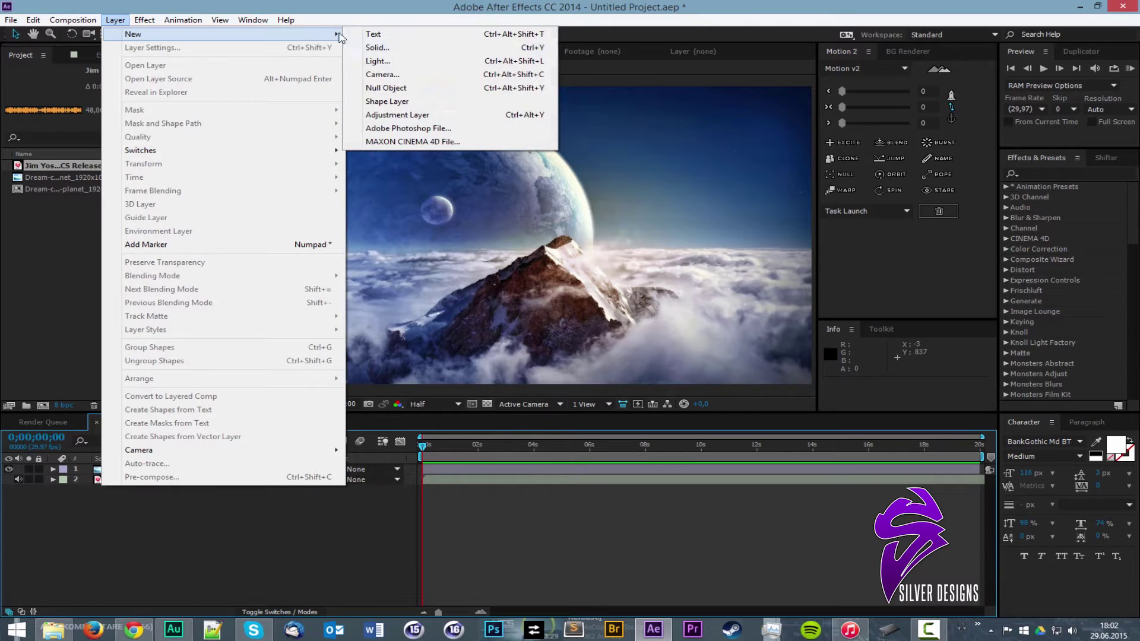
pyautogui.click(377, 47)
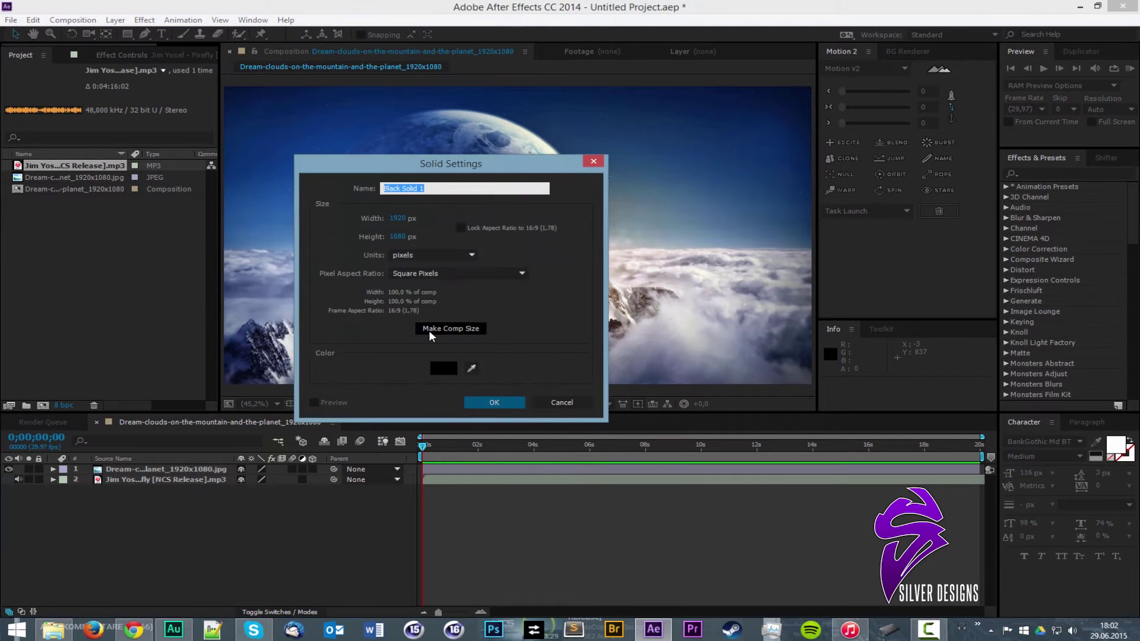
pyautogui.write('Form')
pyautogui.press('Return')
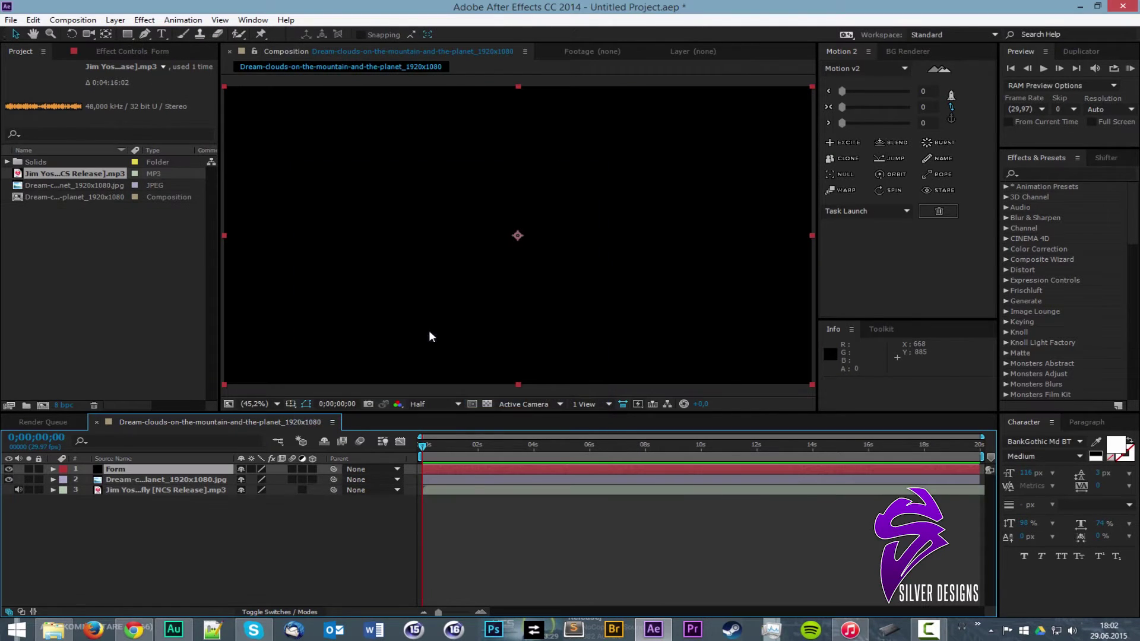
# Apply the Trapcode Form effect to the Form layer and solo that layer
pyautogui.click(1052, 173)
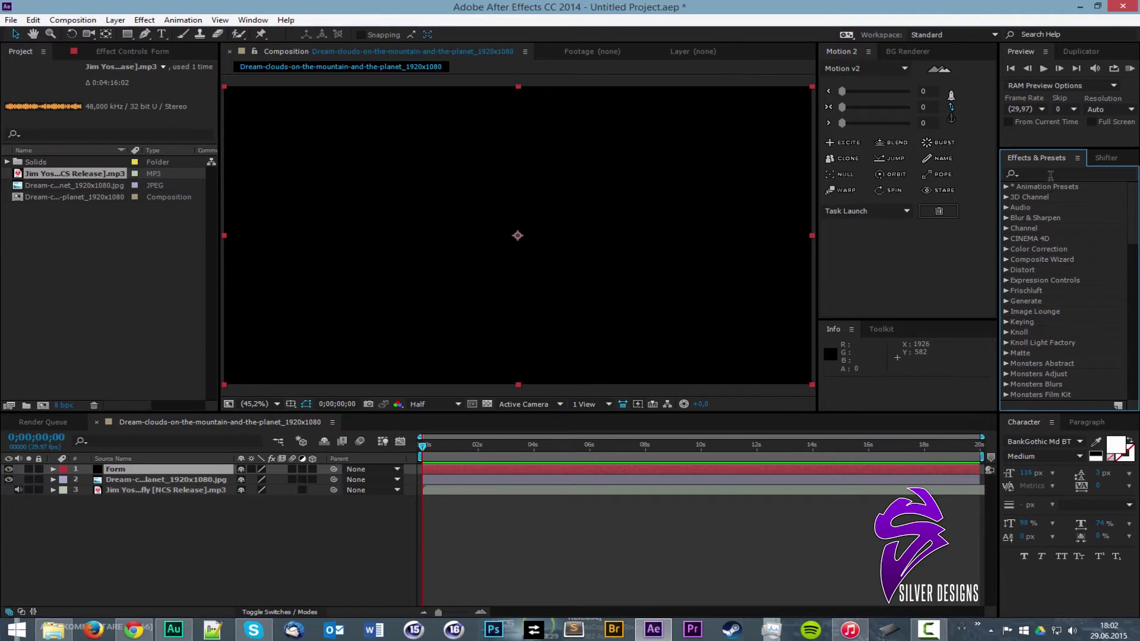
pyautogui.write('form')
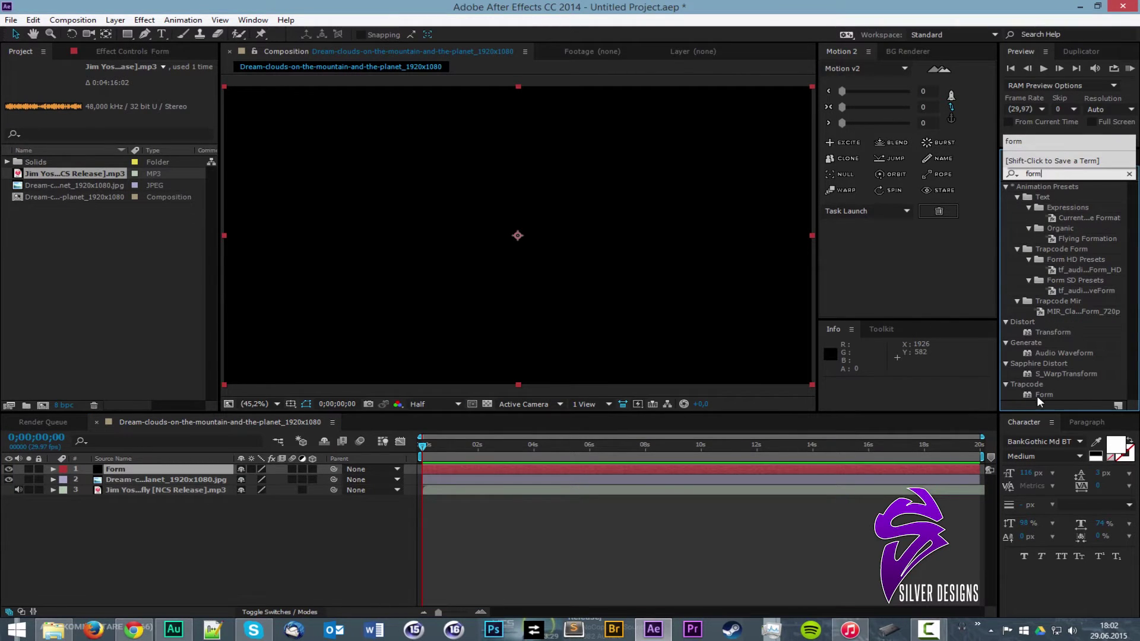
pyautogui.moveTo(1039, 394); pyautogui.dragTo(483, 202)
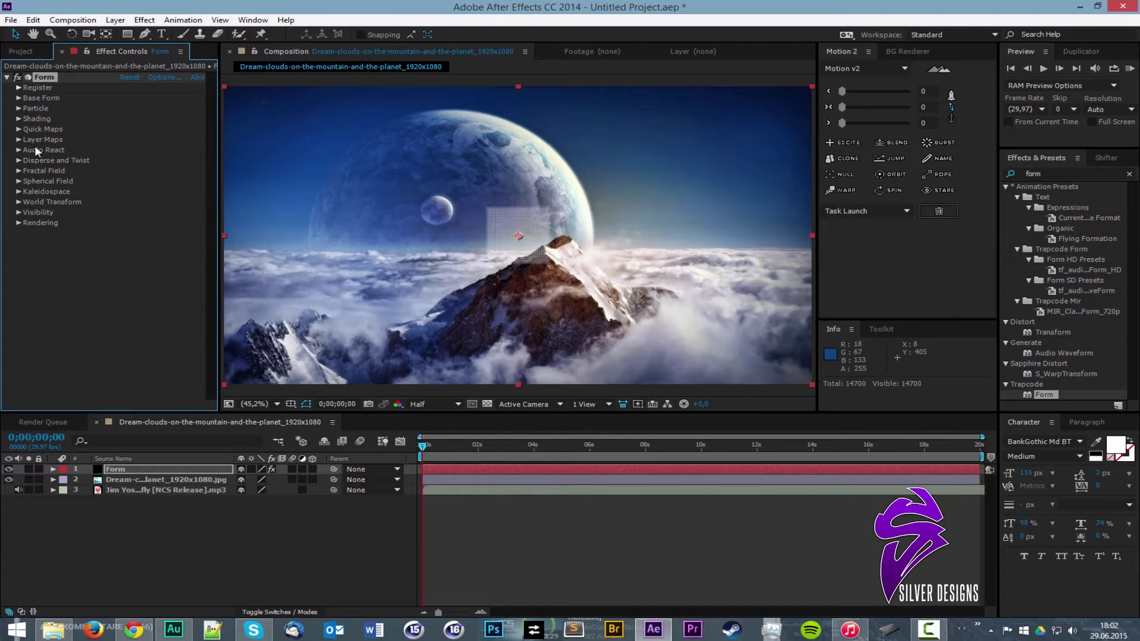
pyautogui.click(29, 469)
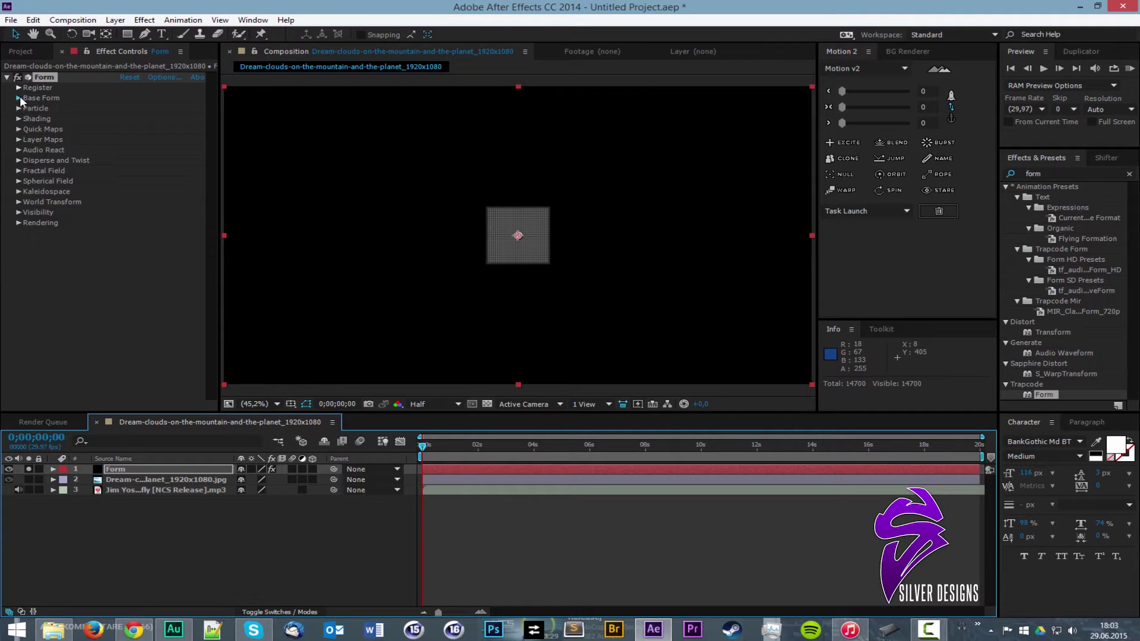
# Set the Base Form's Particles in Z to 1
pyautogui.click(56, 223)
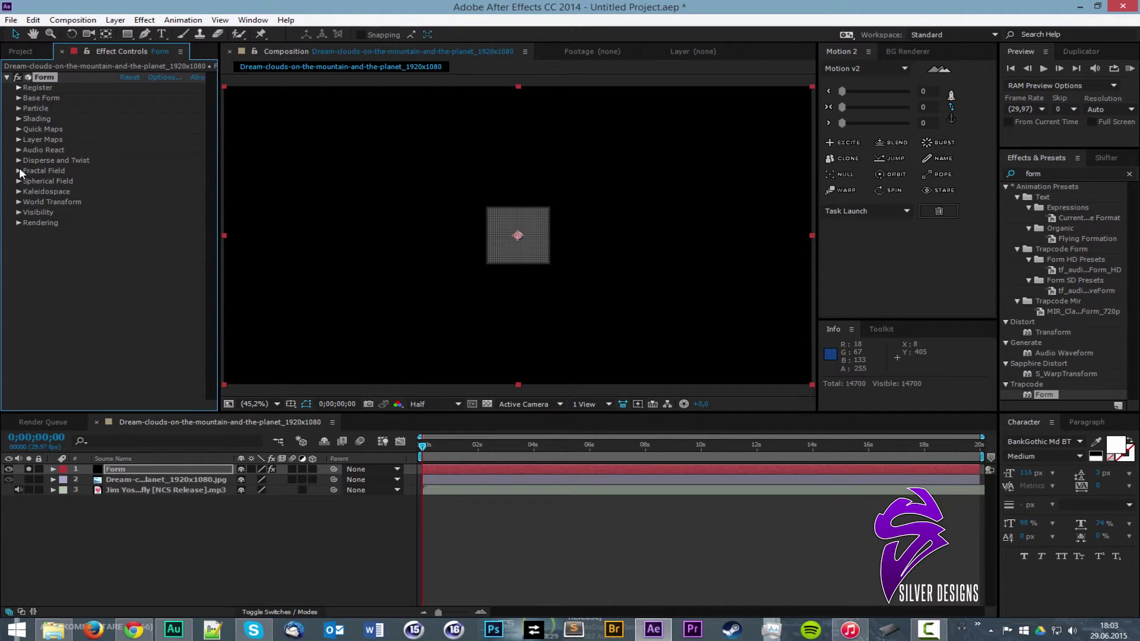
pyautogui.click(19, 98)
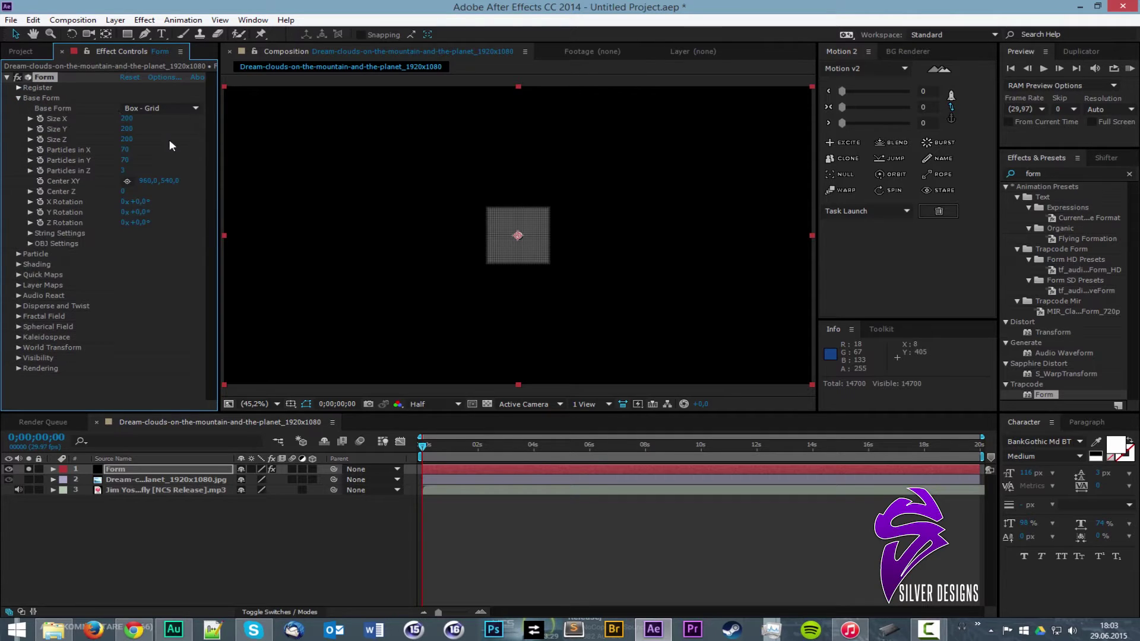
pyautogui.moveTo(122, 172); pyautogui.dragTo(94, 172)
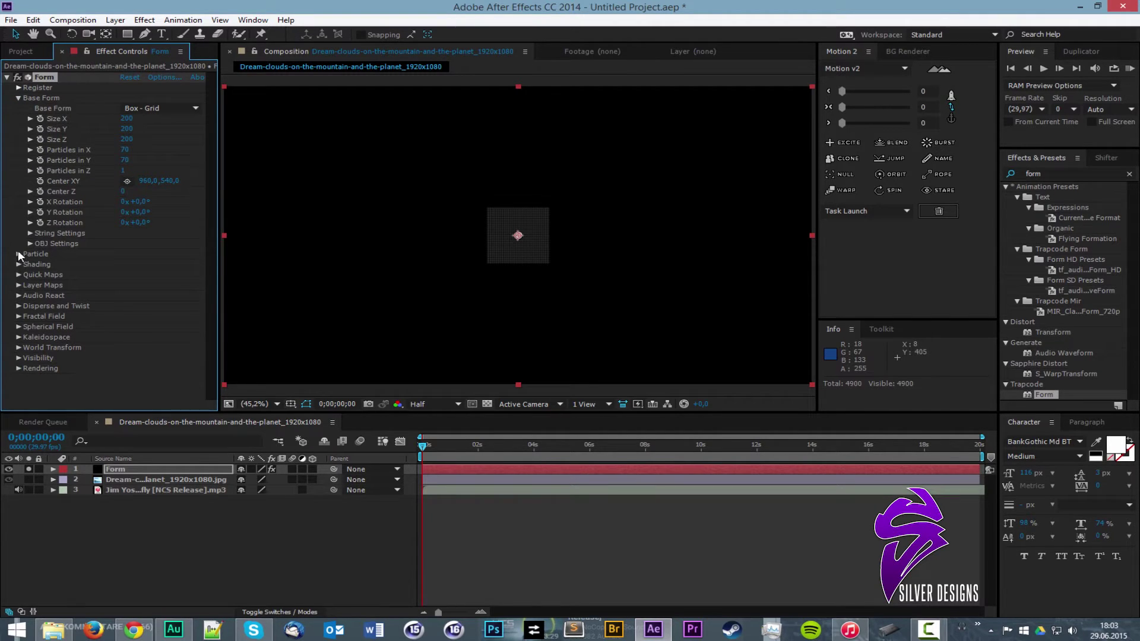
# Assign the Firefly MP3 as the Audio React audio layer and map Reactor 1 to Fractal
pyautogui.click(18, 295)
pyautogui.click(123, 304)
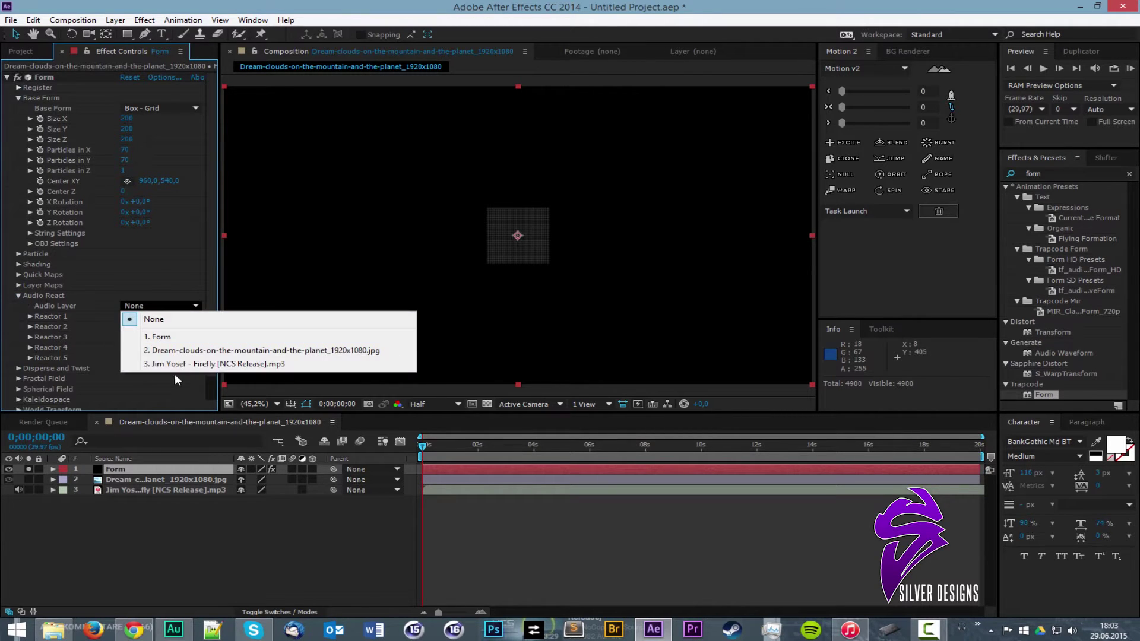
pyautogui.click(156, 364)
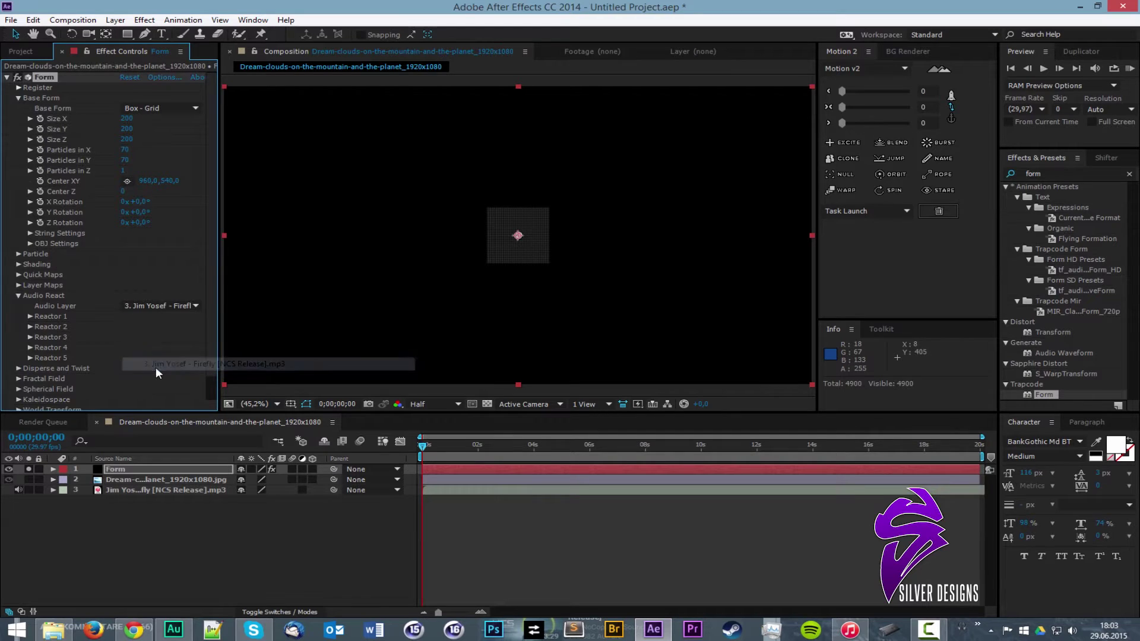
pyautogui.click(29, 316)
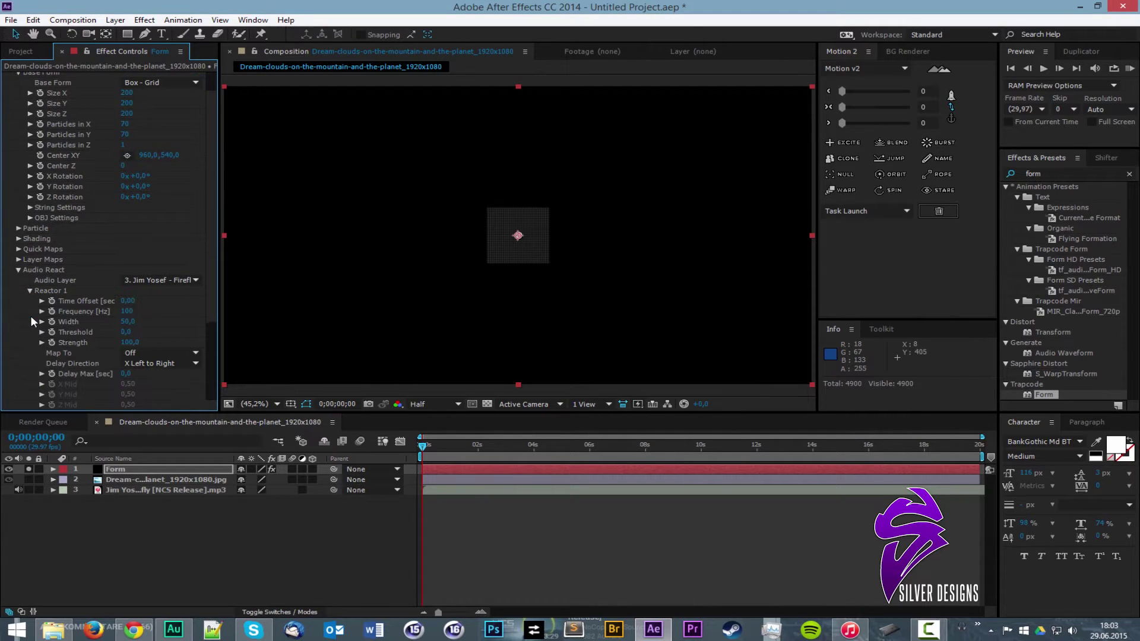
pyautogui.click(134, 352)
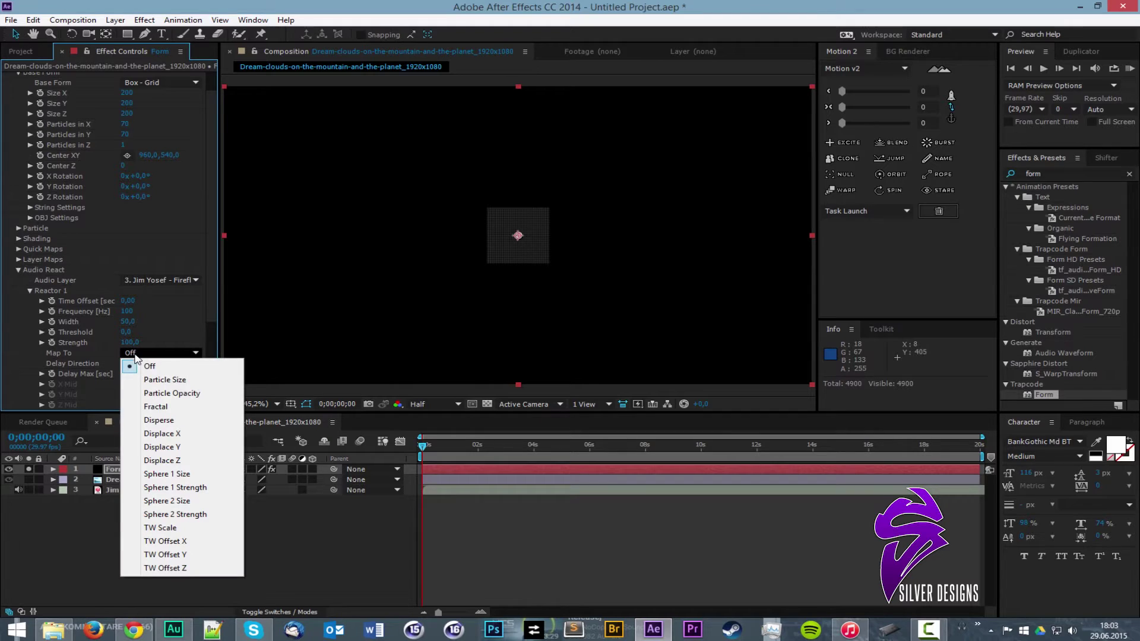
pyautogui.click(159, 408)
# Set the Fractal Field's Displace to 109
pyautogui.scroll(-4, 51, 355)
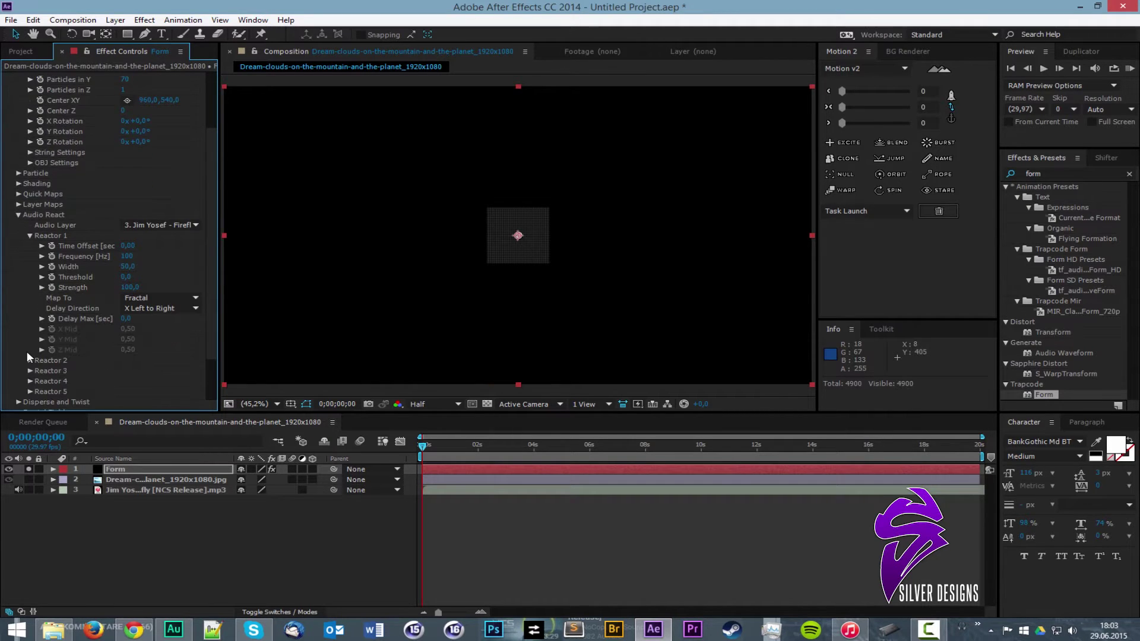
pyautogui.scroll(-1, 23, 366)
pyautogui.click(18, 356)
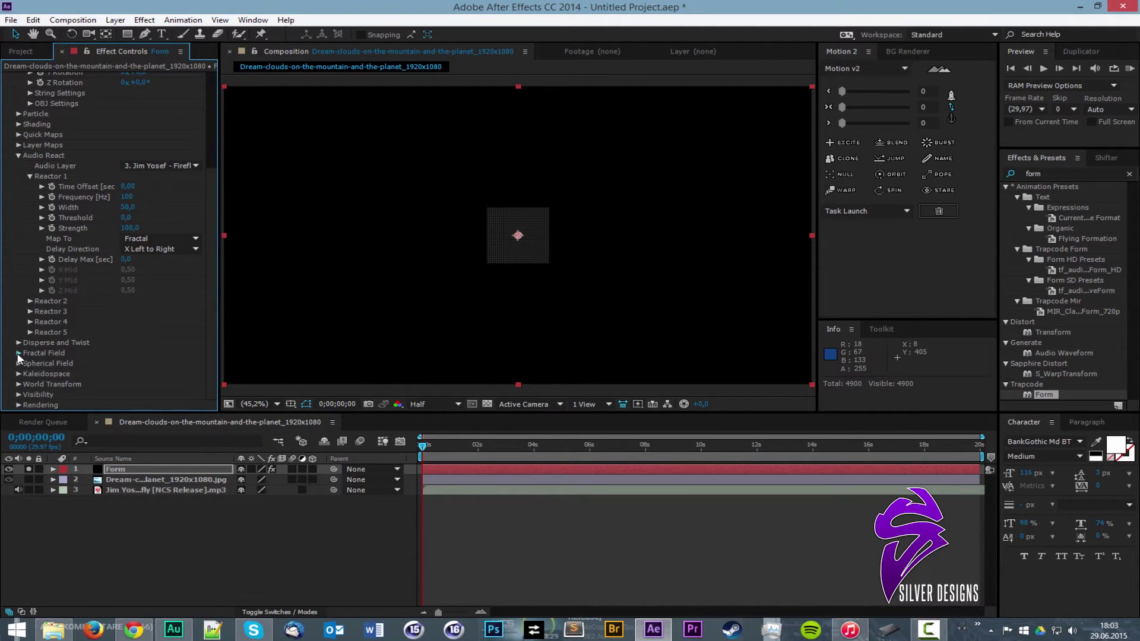
pyautogui.scroll(-6, 116, 353)
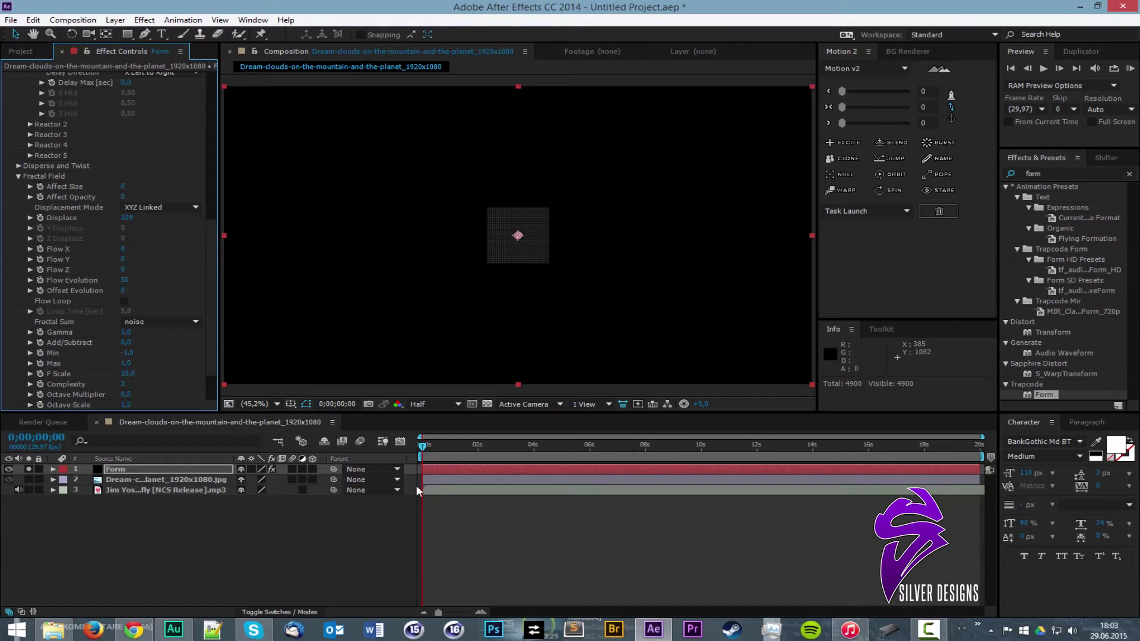
# Preview the displaced particle grid at 0;00;12;21 and compare it with the reference video's ring
pyautogui.moveTo(448, 442); pyautogui.dragTo(776, 436)
pyautogui.scroll(2, 515, 231)
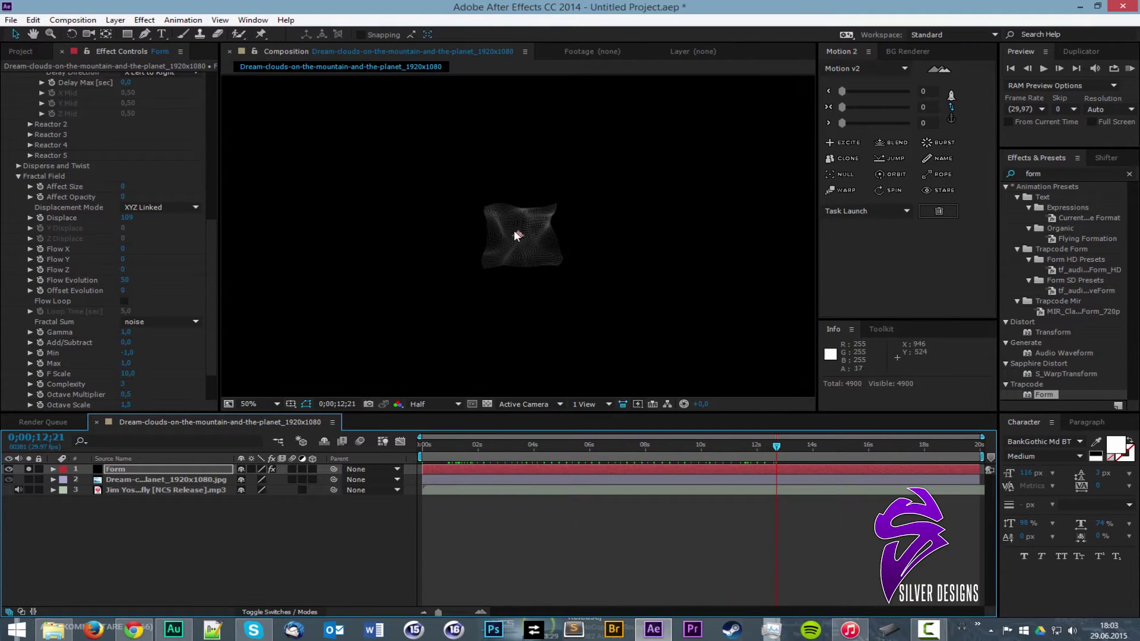
pyautogui.scroll(-3, 539, 232)
pyautogui.scroll(1, 539, 231)
pyautogui.click(135, 629)
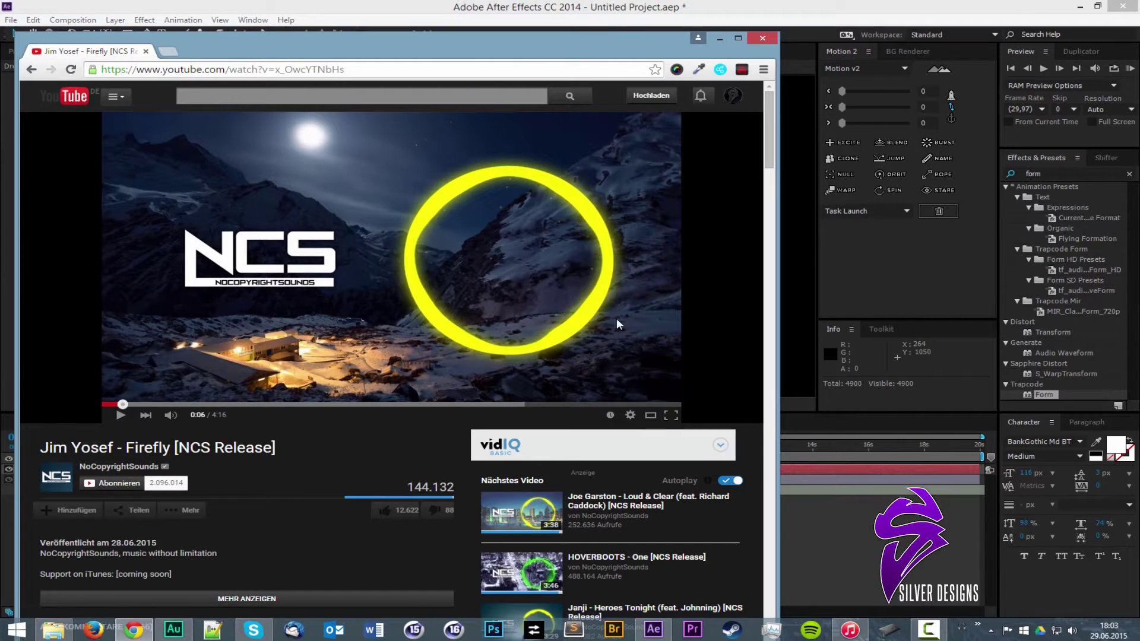
pyautogui.click(598, 13)
# Set Sphere 1 of the Spherical Field to strength 100 and radius 370
pyautogui.scroll(-2, 198, 287)
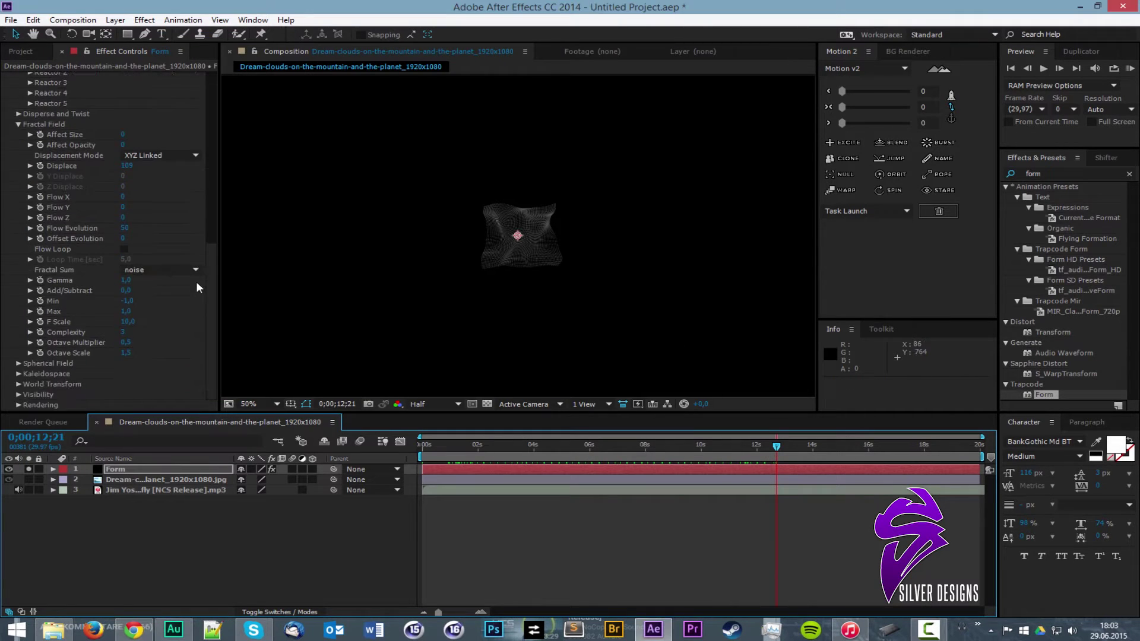
pyautogui.click(18, 363)
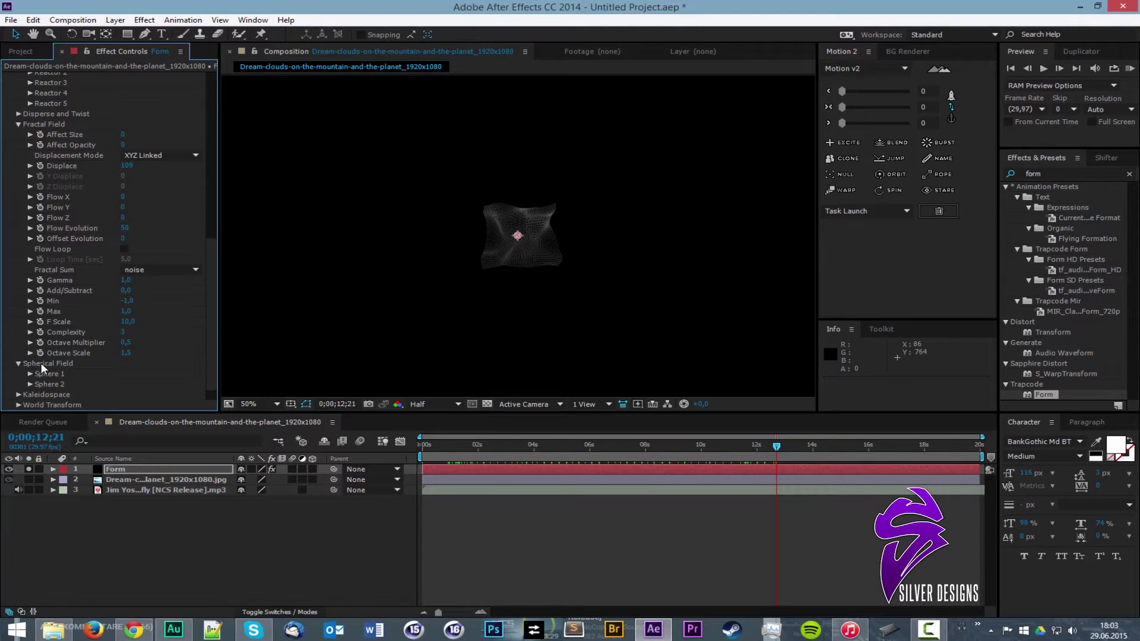
pyautogui.click(30, 374)
pyautogui.scroll(-4, 133, 327)
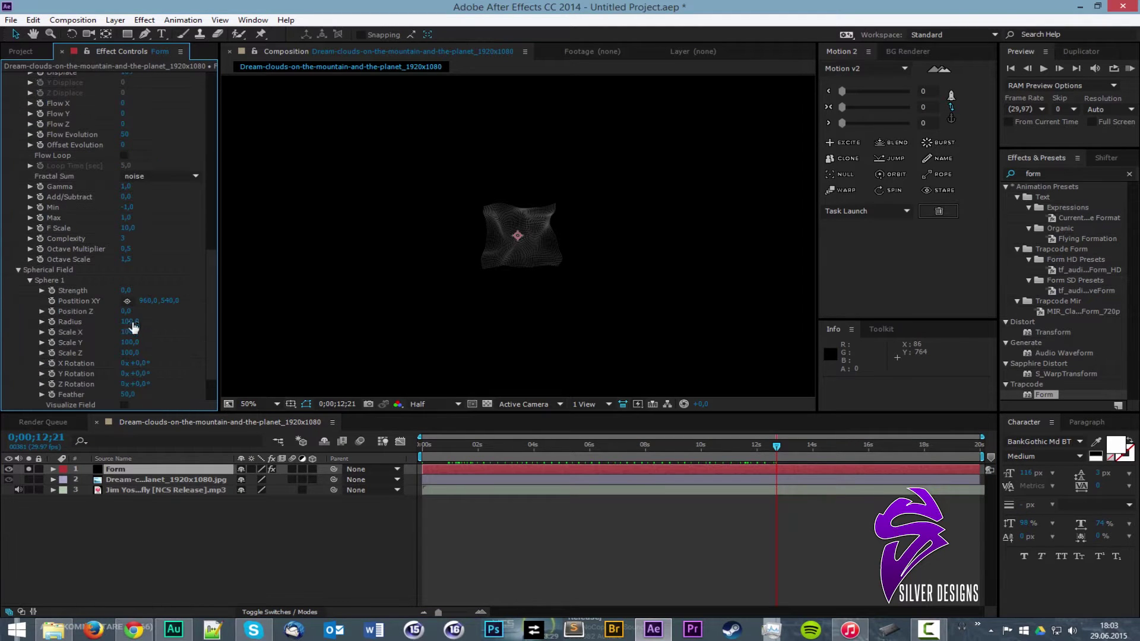
pyautogui.moveTo(130, 288); pyautogui.dragTo(405, 289)
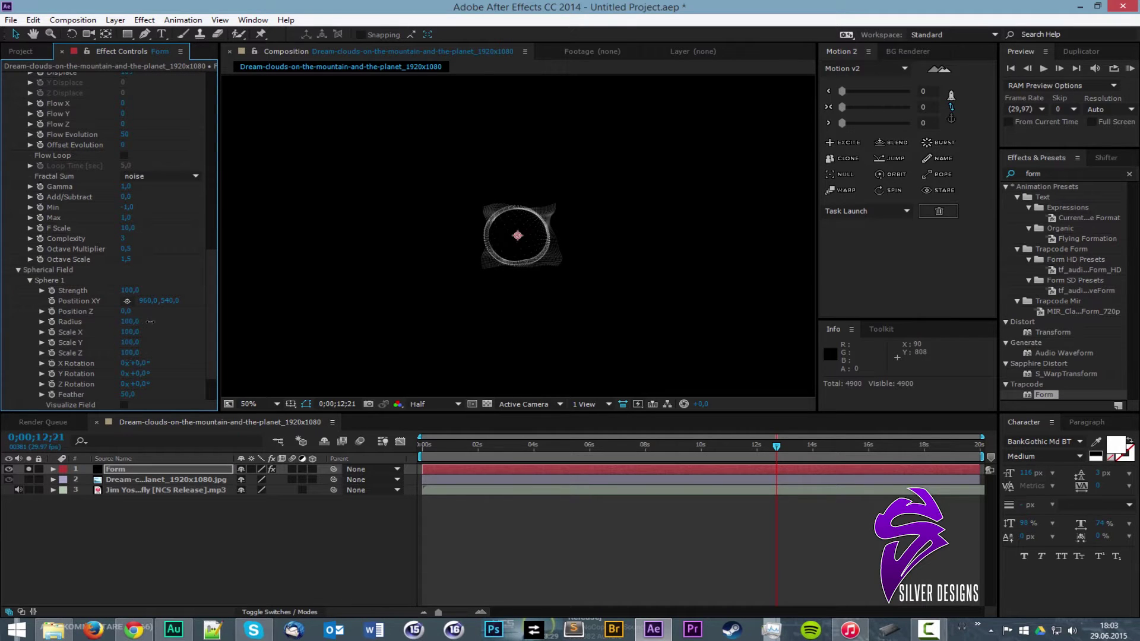
pyautogui.moveTo(131, 321); pyautogui.dragTo(158, 327)
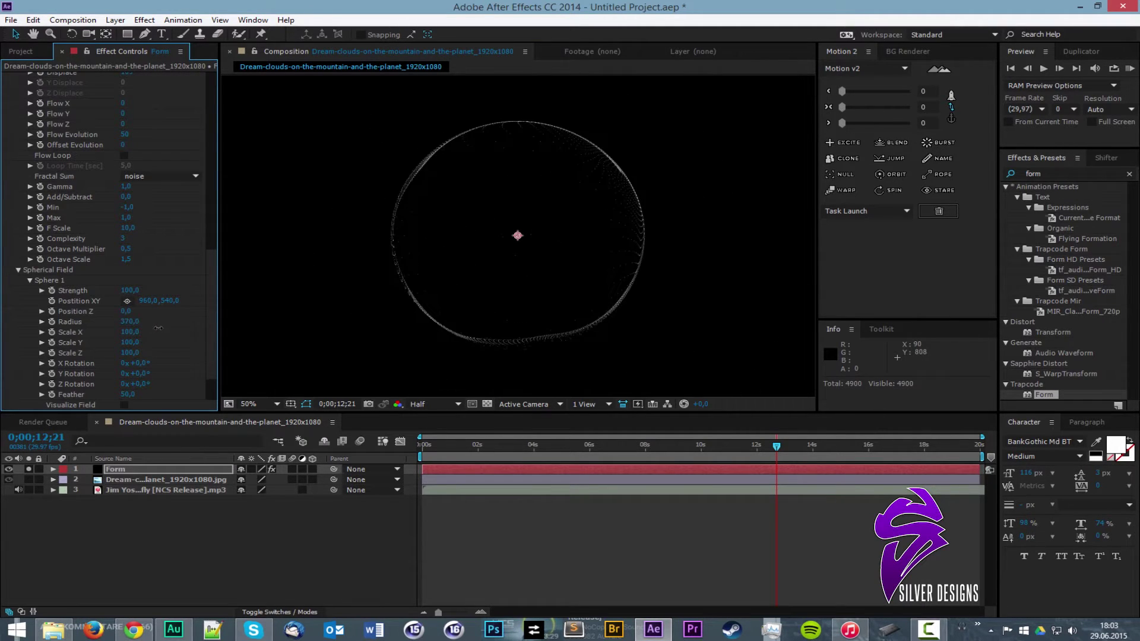
# Check the particle ring's shape at 0;00;06;04 and return to the Audio React settings
pyautogui.moveTo(603, 450)
pyautogui.mouseDown()
pyautogui.moveTo(468, 448)
pyautogui.moveTo(592, 449)
pyautogui.mouseUp()
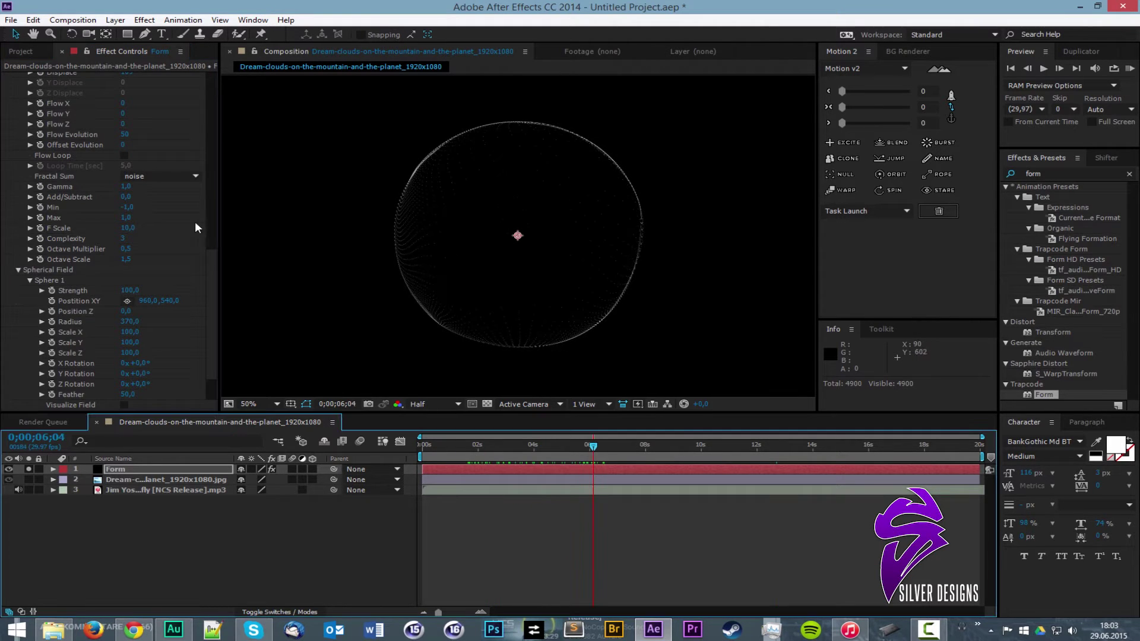
pyautogui.scroll(5, 179, 221)
pyautogui.scroll(5, 177, 222)
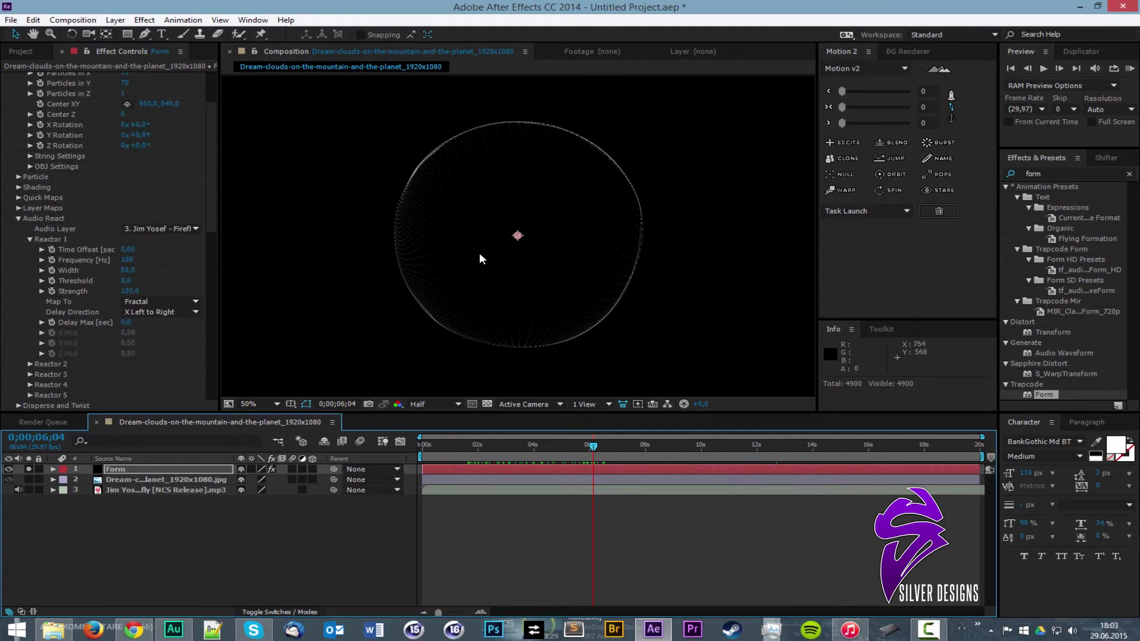
# Set the Form grid's Particles in X and Particles in Y to 110, checking the denser ring at 0;00;10;14
pyautogui.scroll(3, 170, 190)
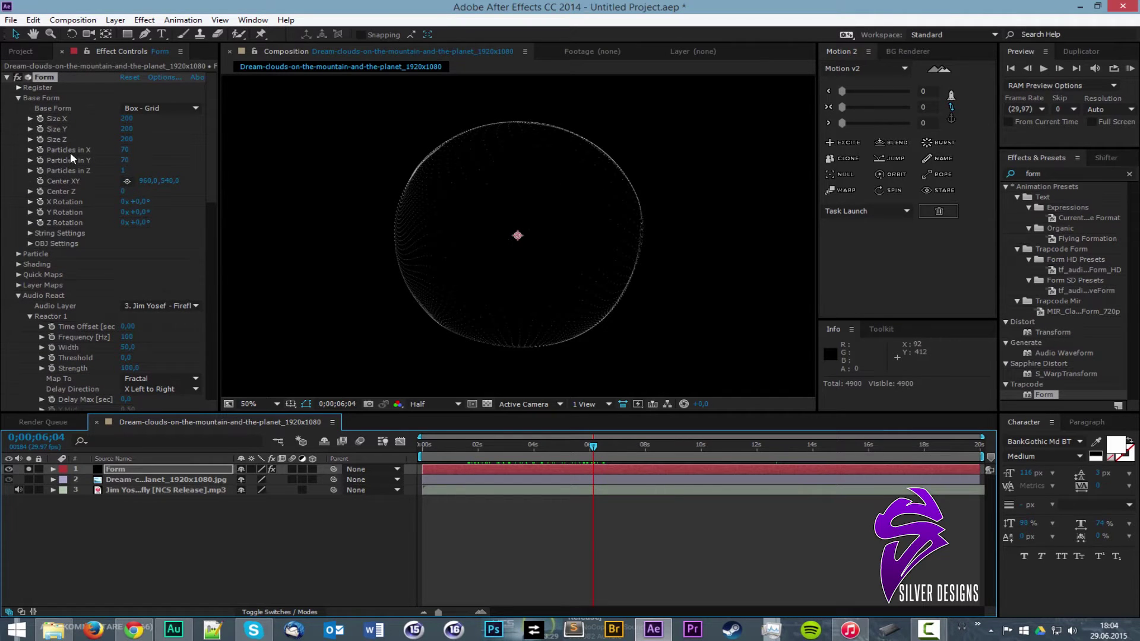
pyautogui.moveTo(123, 150); pyautogui.dragTo(154, 159)
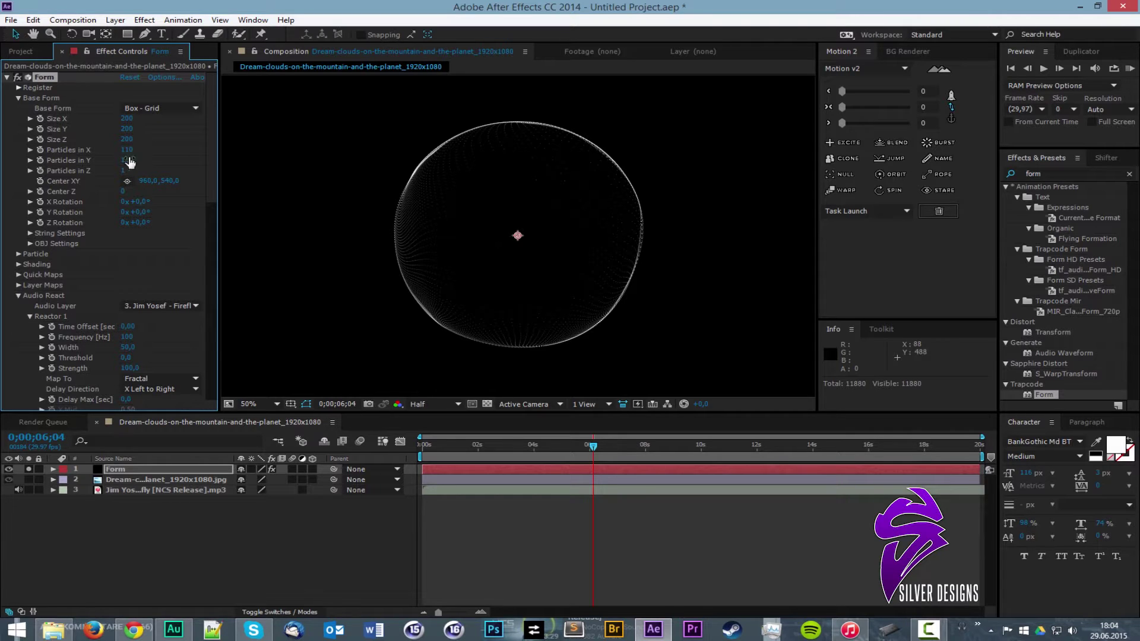
pyautogui.scroll(-2, 480, 234)
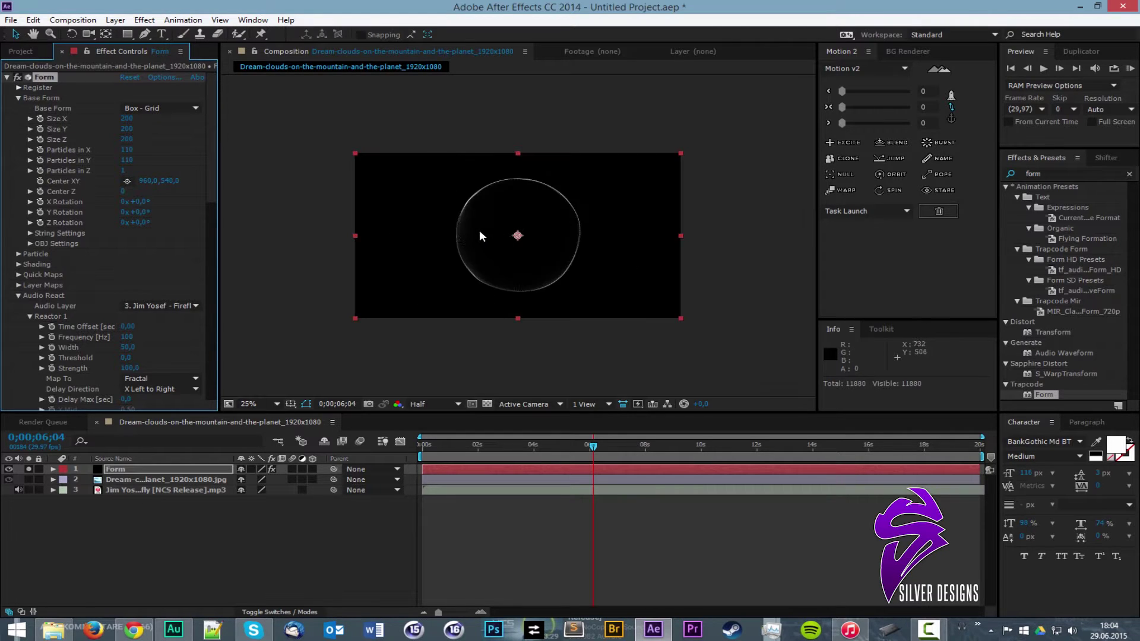
pyautogui.scroll(2, 583, 234)
pyautogui.moveTo(617, 444); pyautogui.dragTo(714, 444)
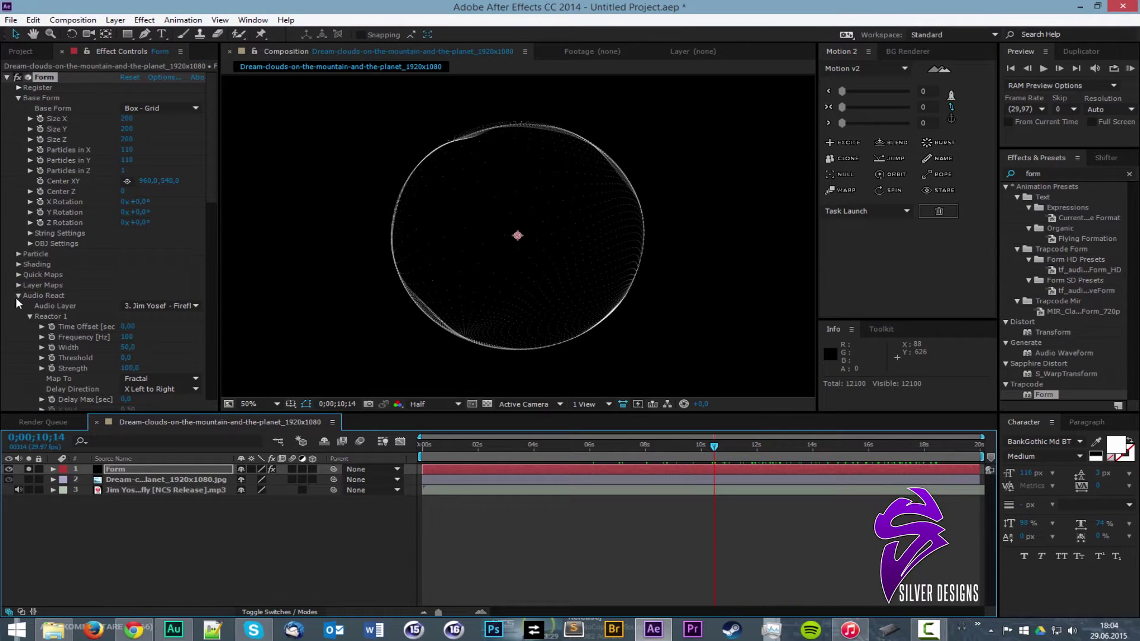
# Change the Form particles' color from white to a fully saturated bright yellow
pyautogui.click(19, 253)
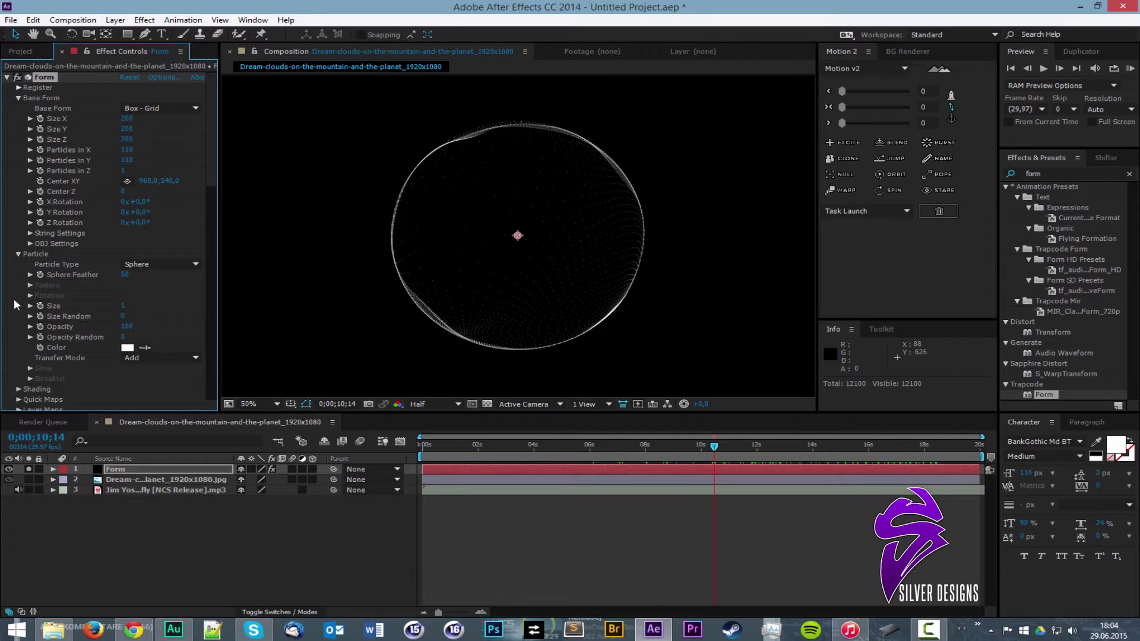
pyautogui.click(127, 347)
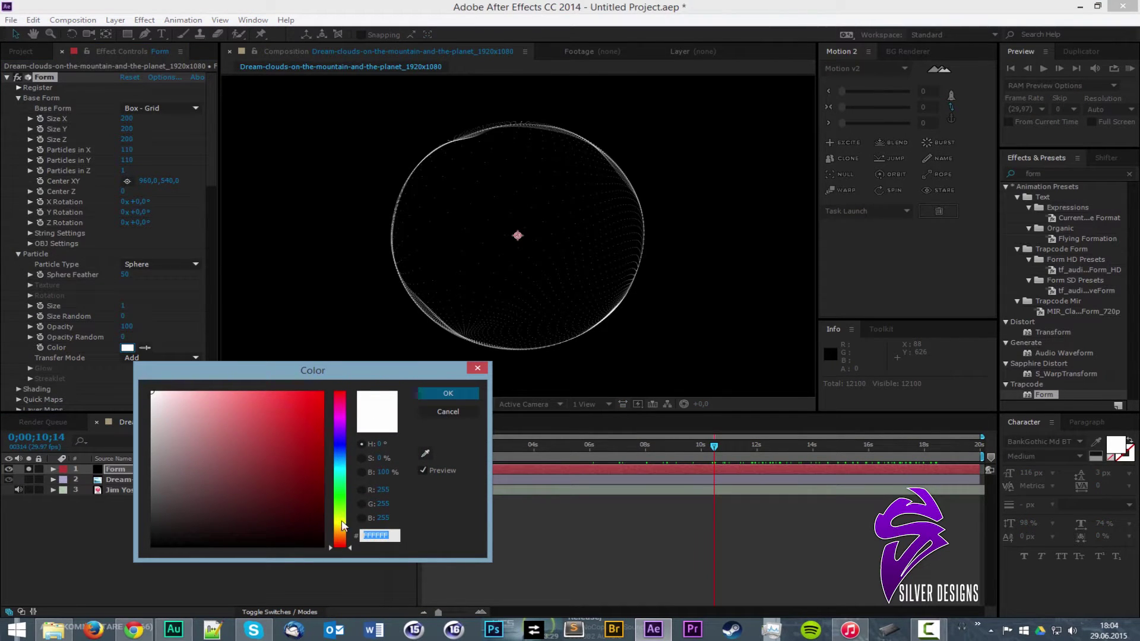
pyautogui.click(341, 537)
pyautogui.moveTo(310, 427); pyautogui.dragTo(361, 374)
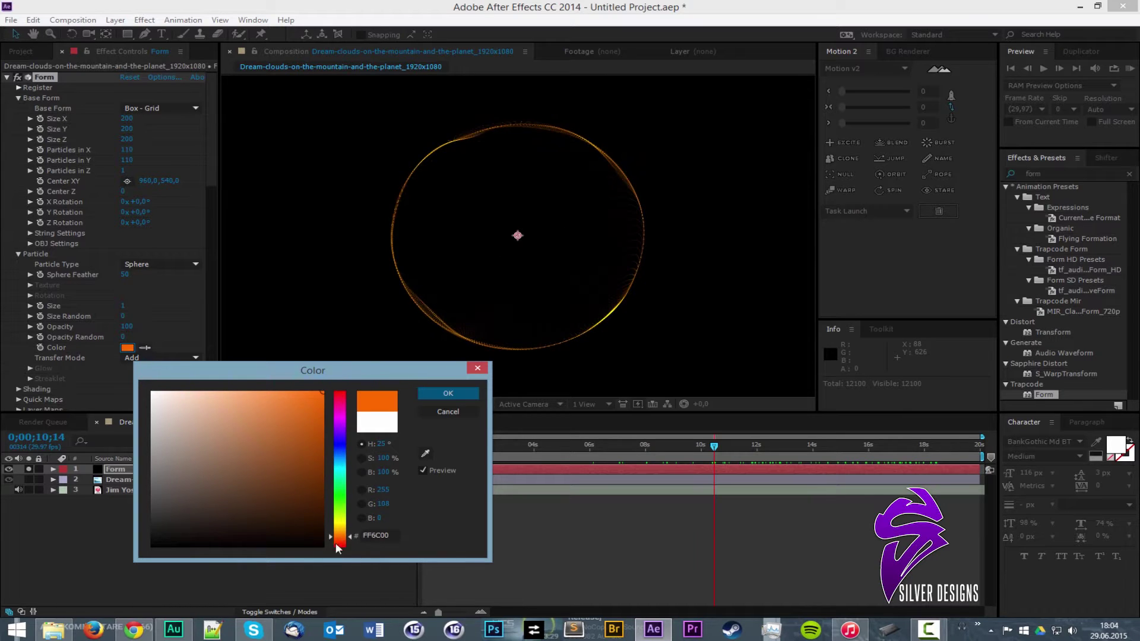
pyautogui.moveTo(337, 547); pyautogui.dragTo(347, 519)
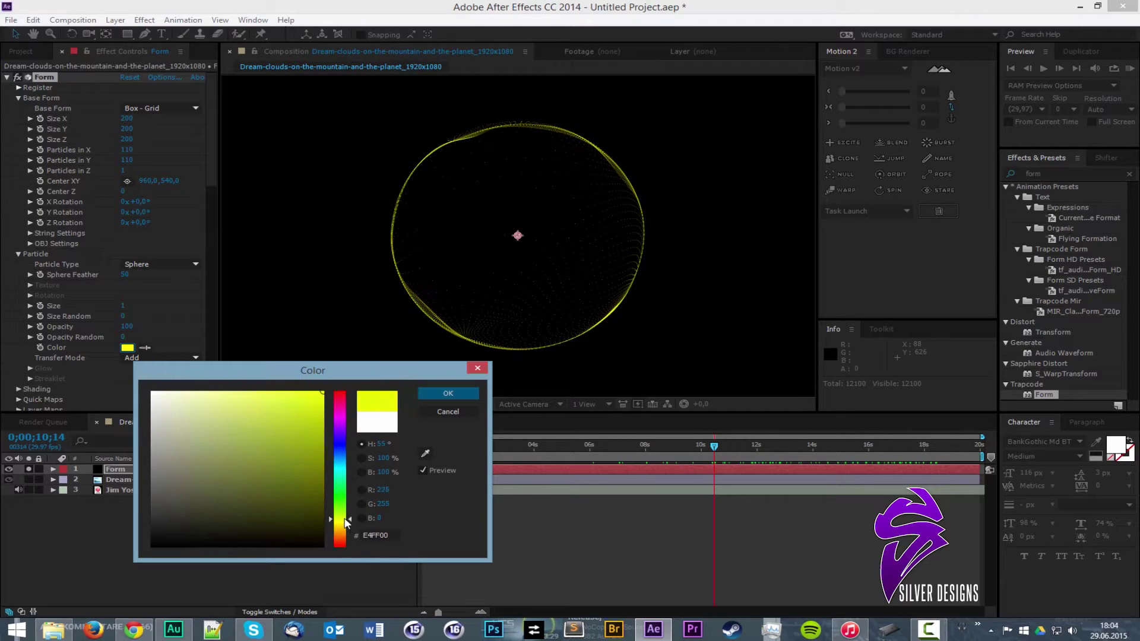
pyautogui.click(448, 394)
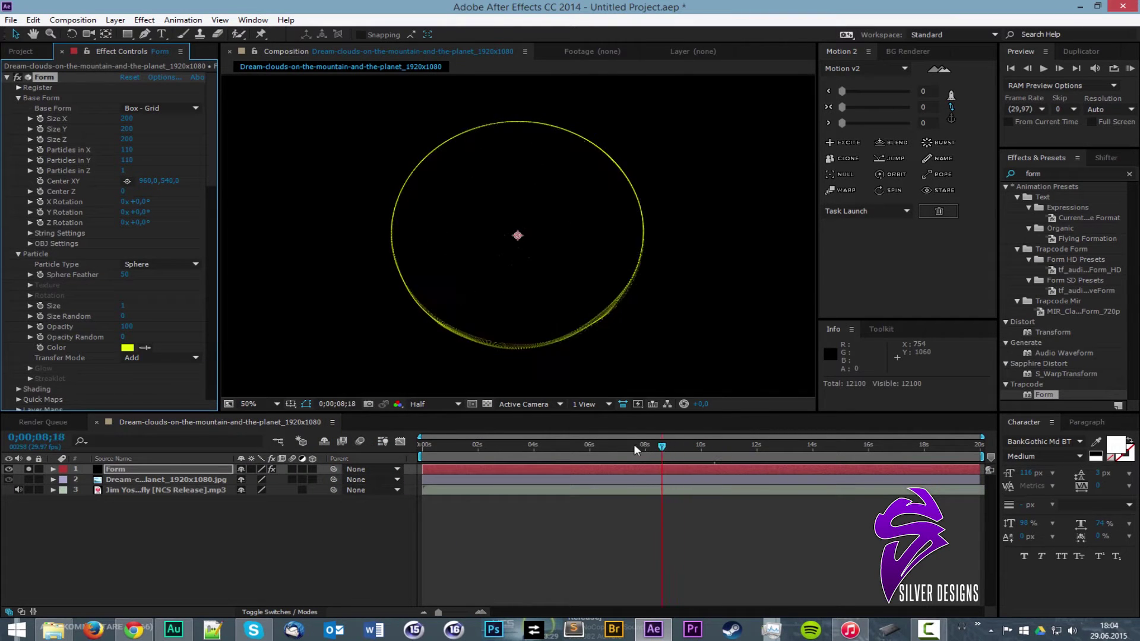
pyautogui.moveTo(634, 445); pyautogui.dragTo(547, 446)
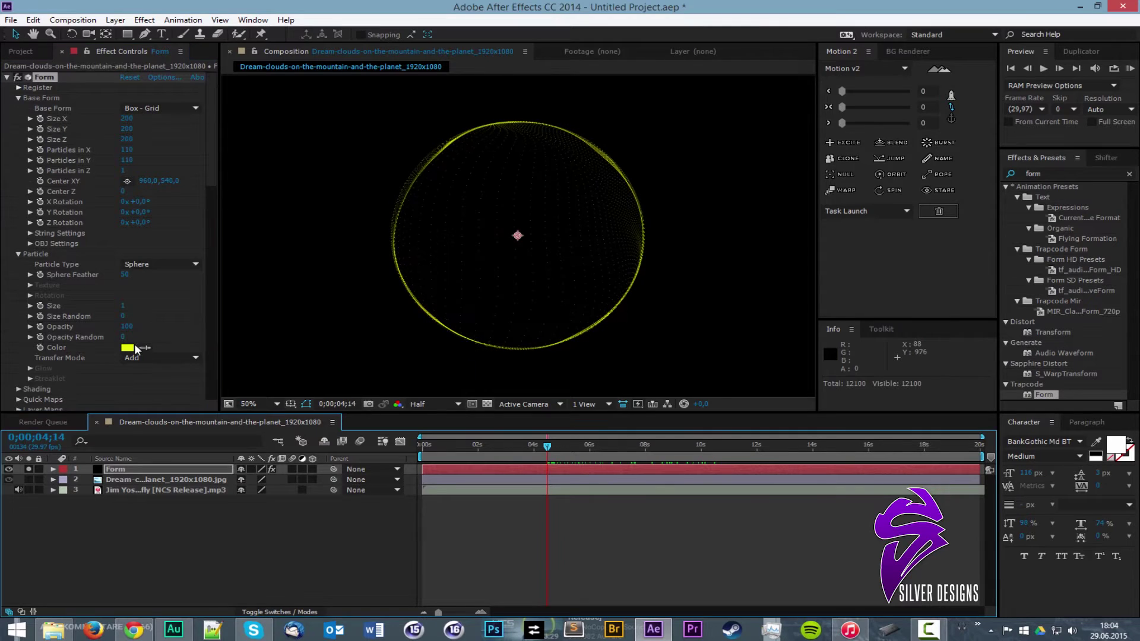
pyautogui.click(134, 347)
pyautogui.moveTo(341, 522); pyautogui.dragTo(343, 525)
pyautogui.click(448, 392)
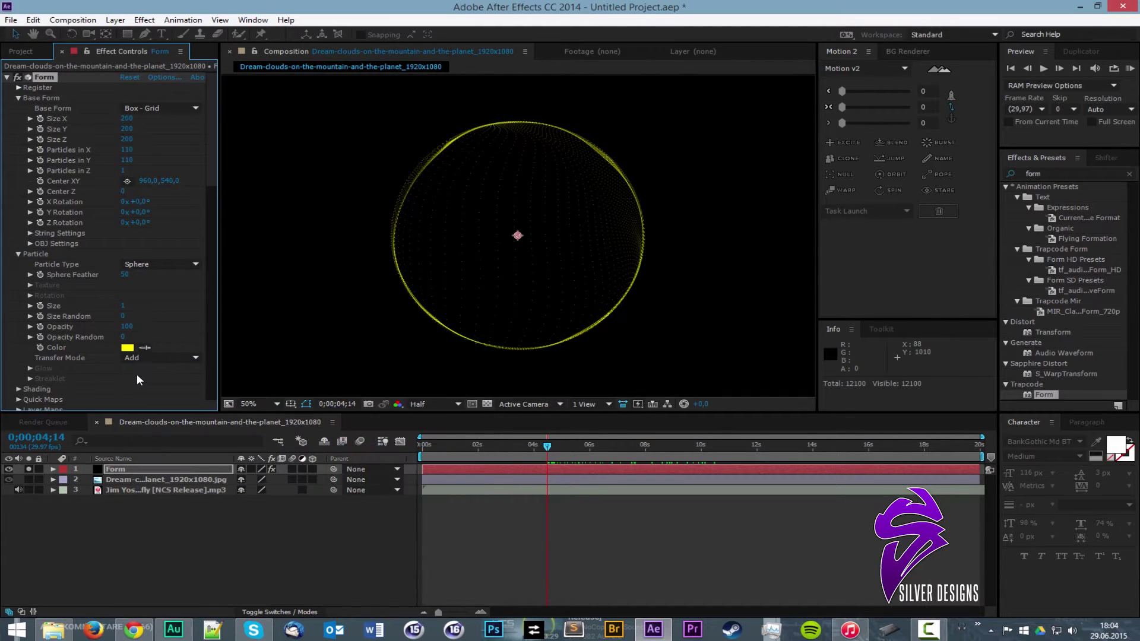
# Set the Form's Particle Type to Glow Sphere (No DOF)
pyautogui.click(161, 264)
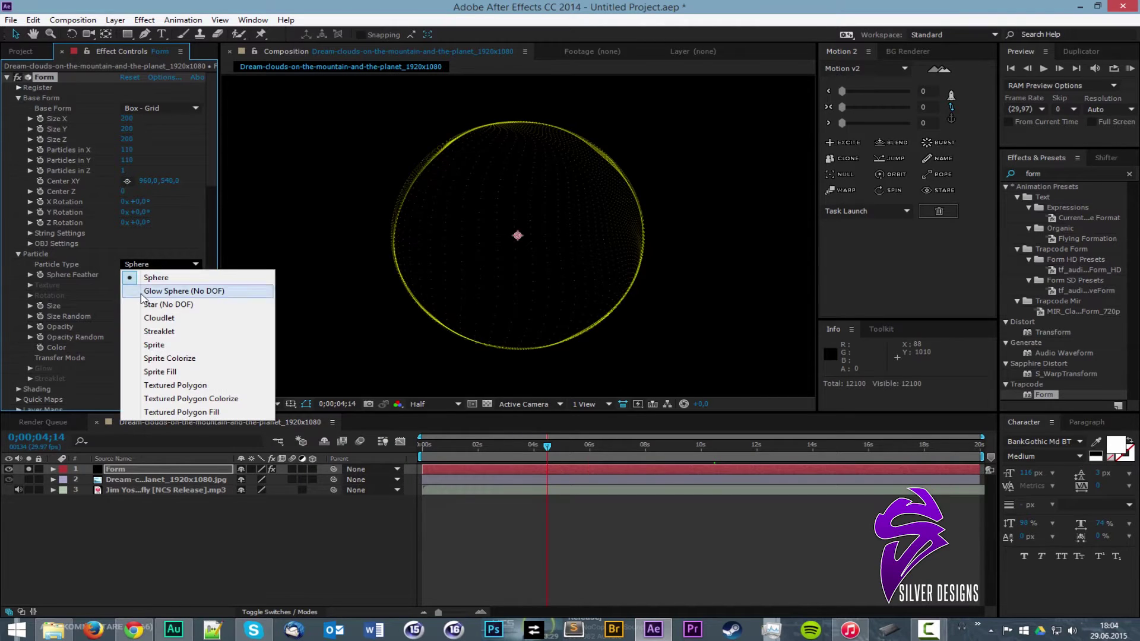
pyautogui.click(193, 292)
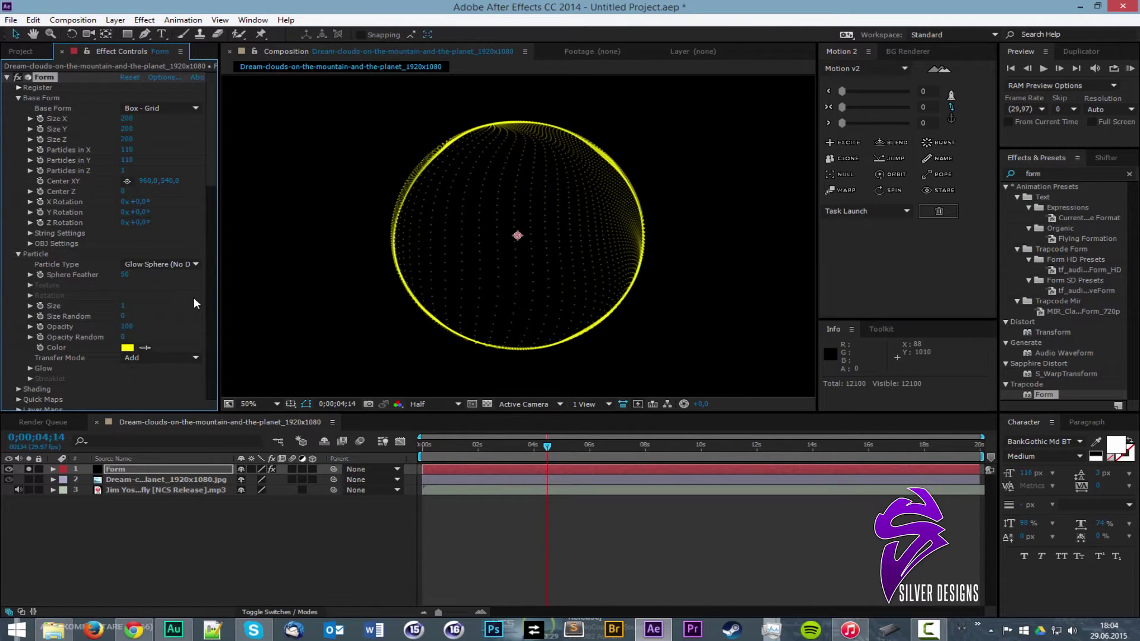
pyautogui.scroll(-1, 194, 303)
# Set the project's color depth to 32 bpc and return to the Form effect settings
pyautogui.click(22, 52)
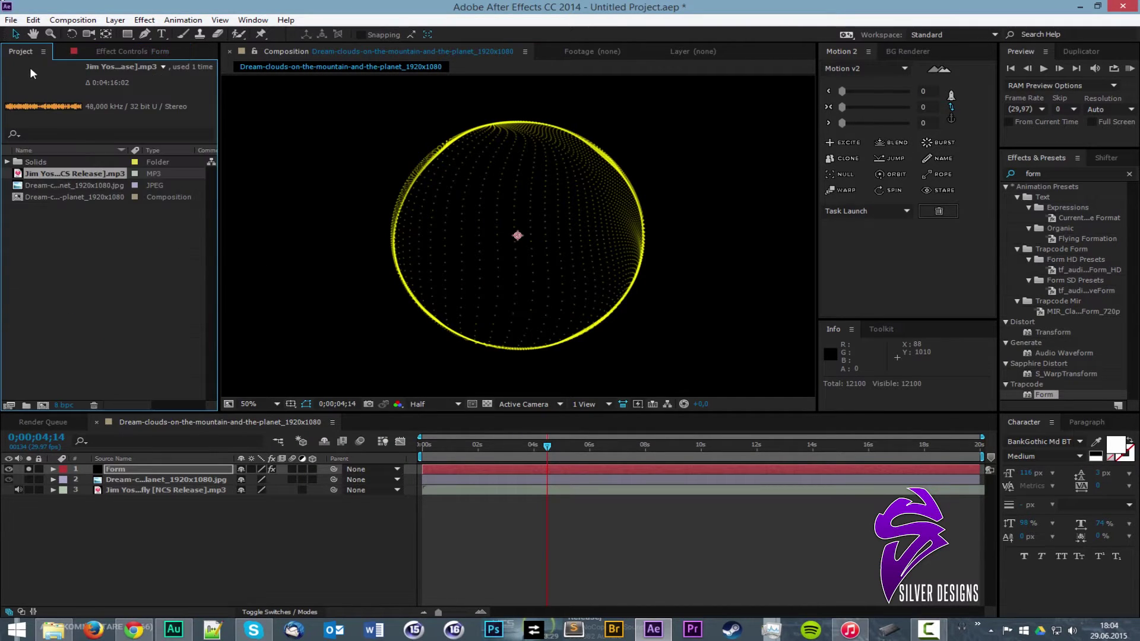
pyautogui.keyDown('alt'); pyautogui.click(62, 406); pyautogui.keyUp('alt')
pyautogui.keyDown('alt'); pyautogui.click(63, 405); pyautogui.keyUp('alt')
pyautogui.scroll(1, 682, 229)
pyautogui.scroll(-1, 716, 220)
pyautogui.scroll(-1, 576, 203)
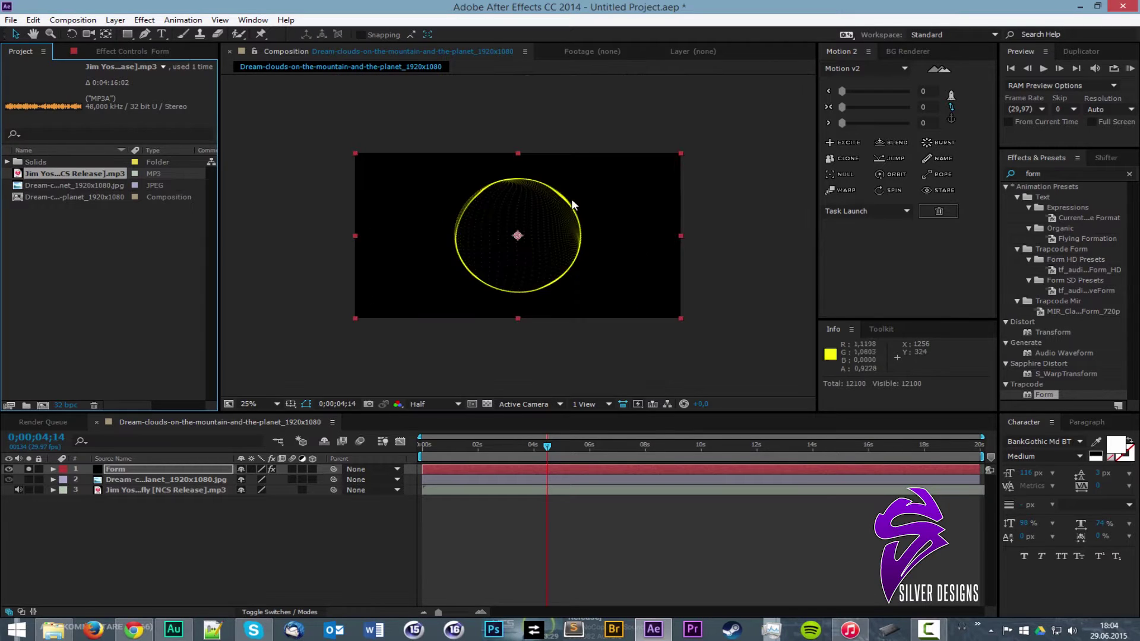
pyautogui.scroll(1, 494, 197)
pyautogui.click(130, 50)
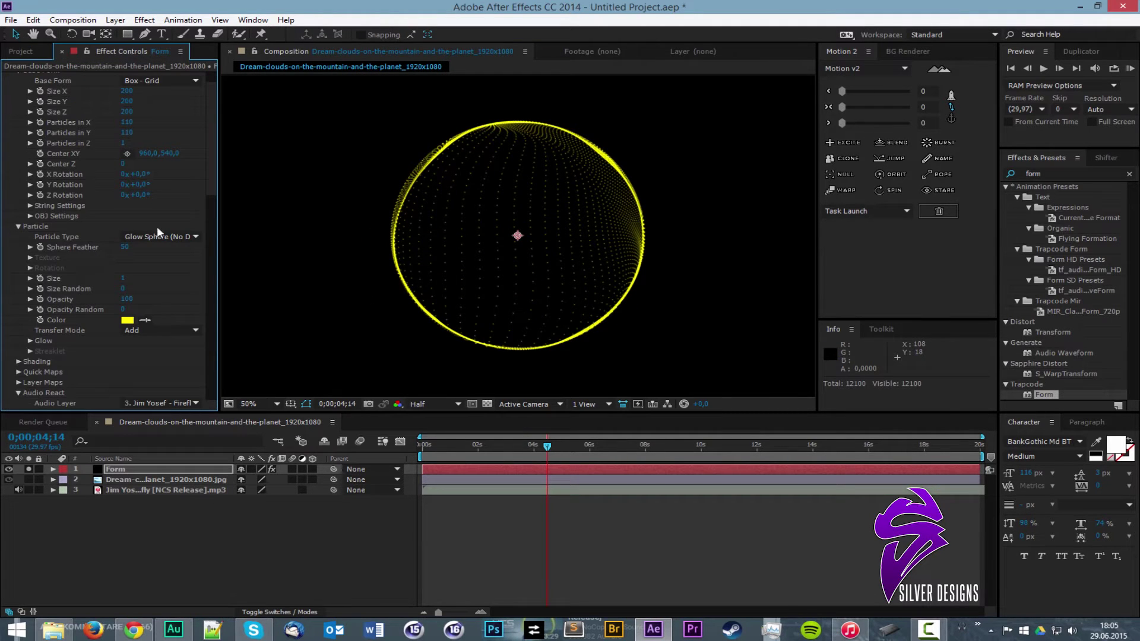
pyautogui.click(22, 51)
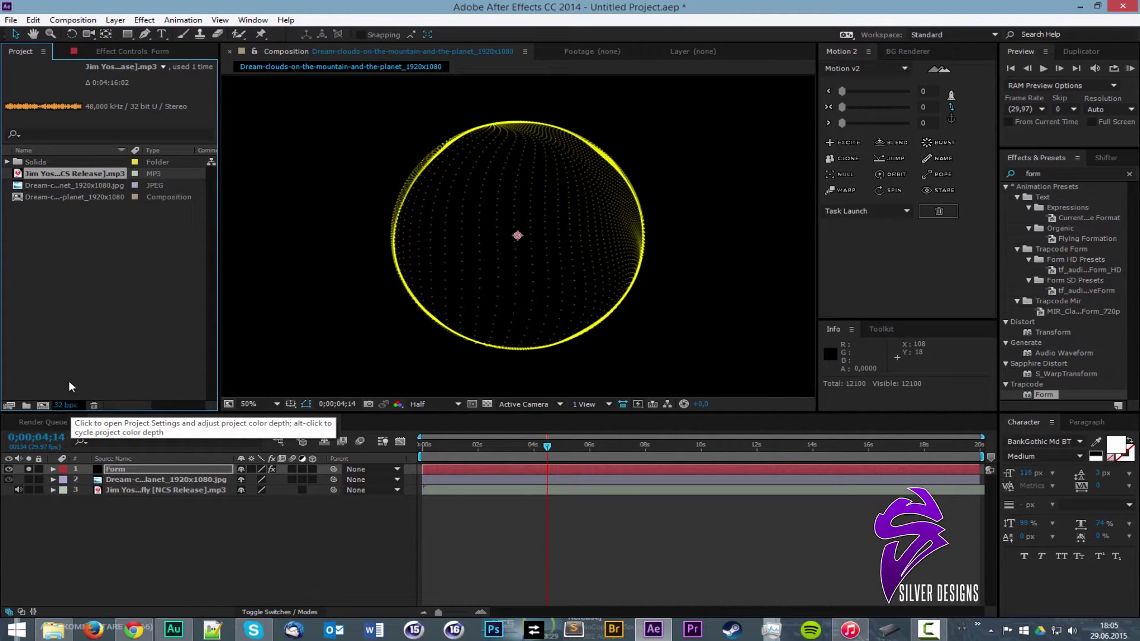
pyautogui.click(107, 55)
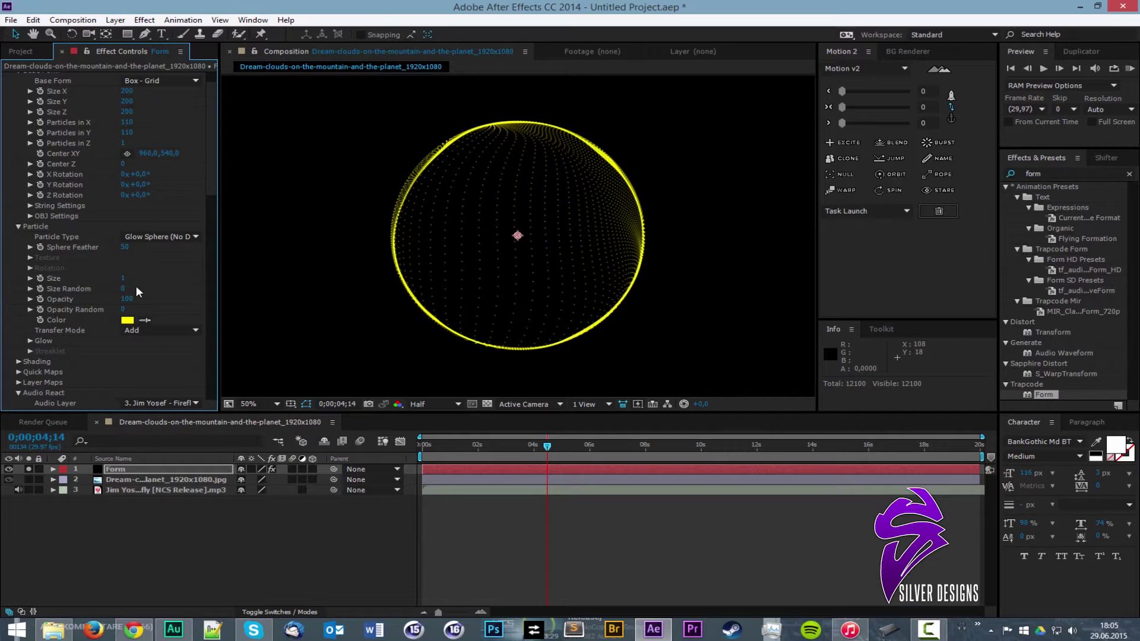
# Set the particle glow's Size to 281% and its Opacity to 34%
pyautogui.click(30, 342)
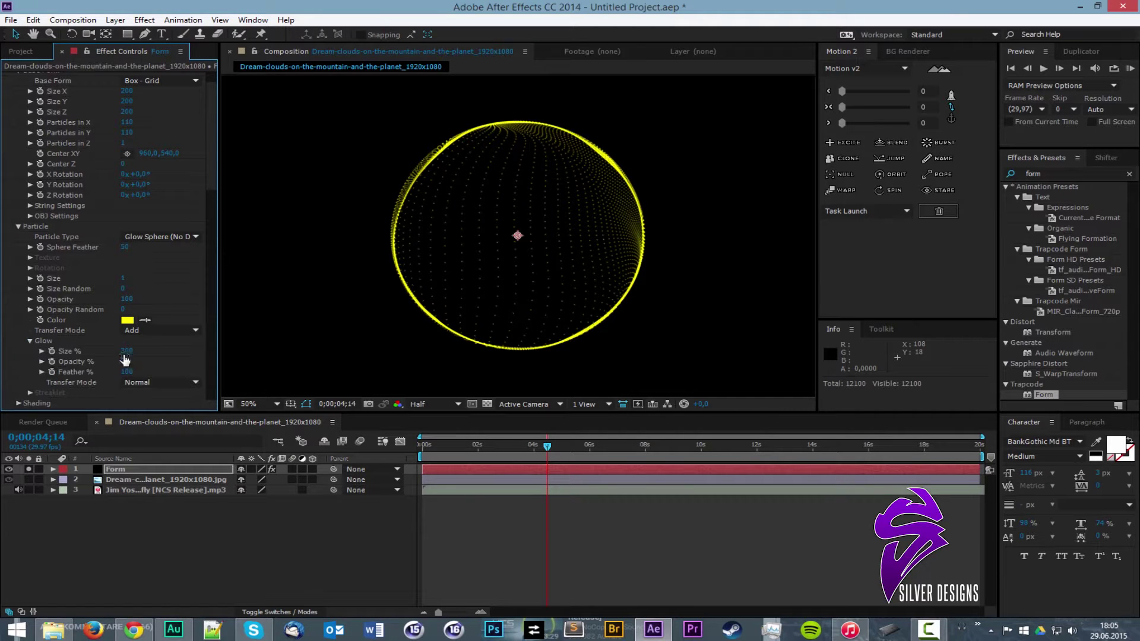
pyautogui.moveTo(127, 362); pyautogui.dragTo(348, 341)
pyautogui.moveTo(197, 349); pyautogui.dragTo(113, 346)
# Switch the Particle Type to Sphere and back to Glow Sphere (No DOF) to compare the two looks
pyautogui.click(158, 237)
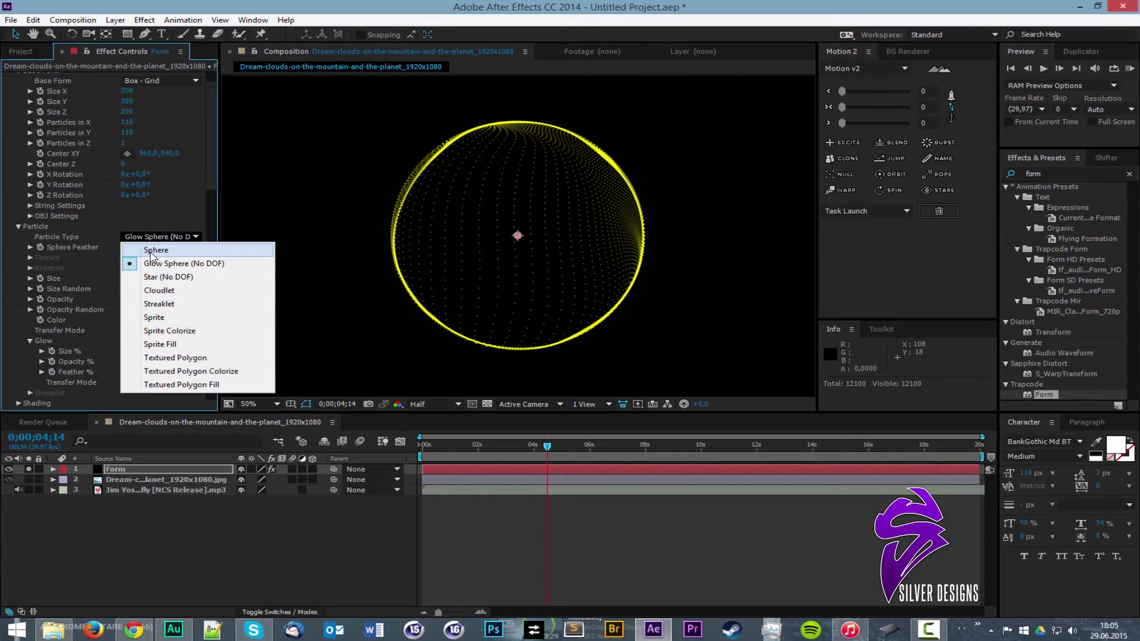
pyautogui.click(155, 251)
pyautogui.click(157, 237)
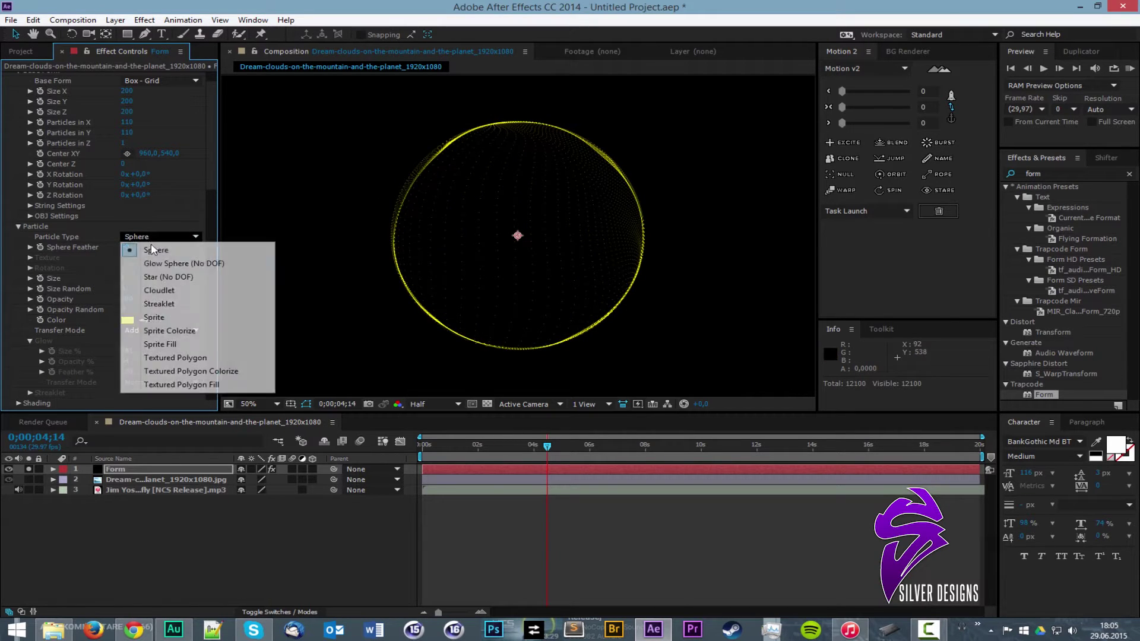
pyautogui.click(158, 257)
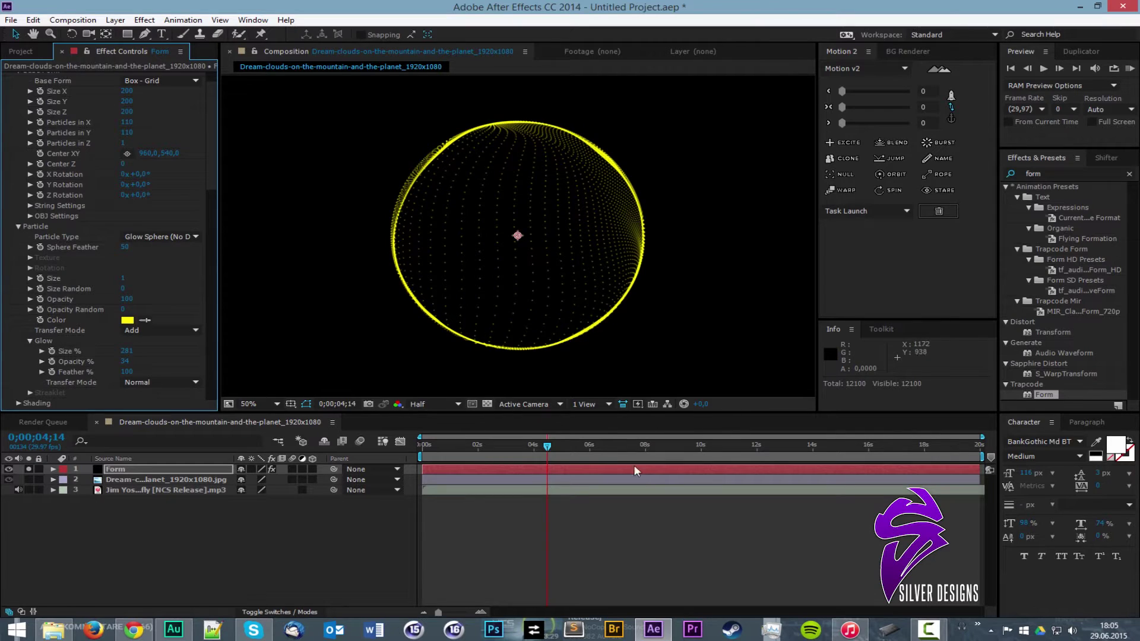
# Move to 0;00;10;02 and set the particle glow's Transfer Mode to Add
pyautogui.moveTo(587, 451); pyautogui.dragTo(703, 451)
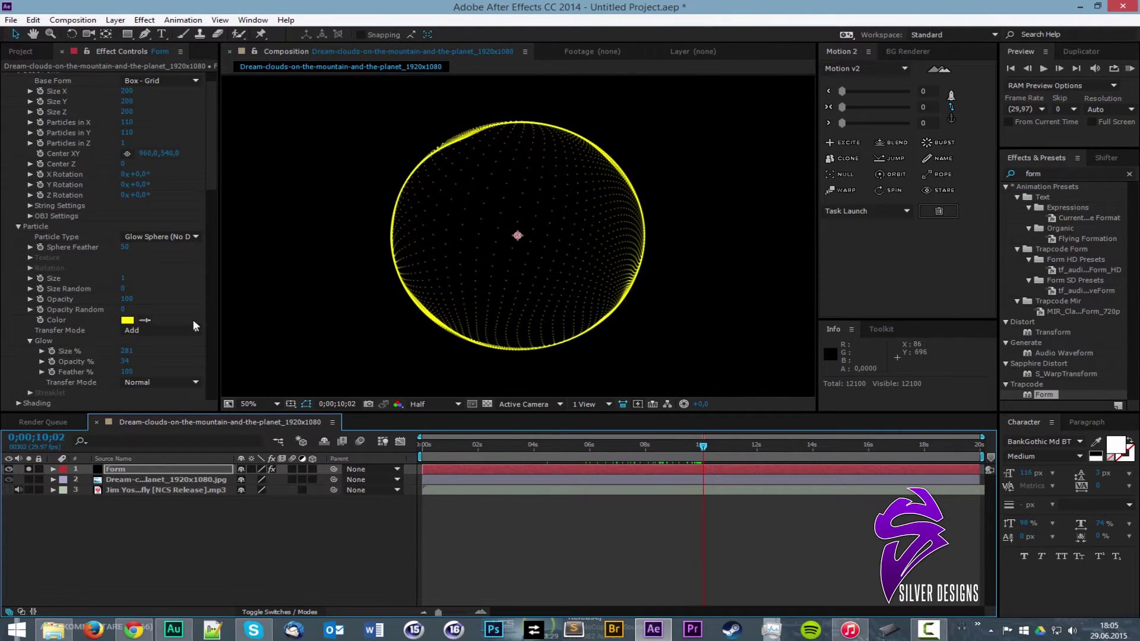
pyautogui.click(170, 382)
pyautogui.click(148, 412)
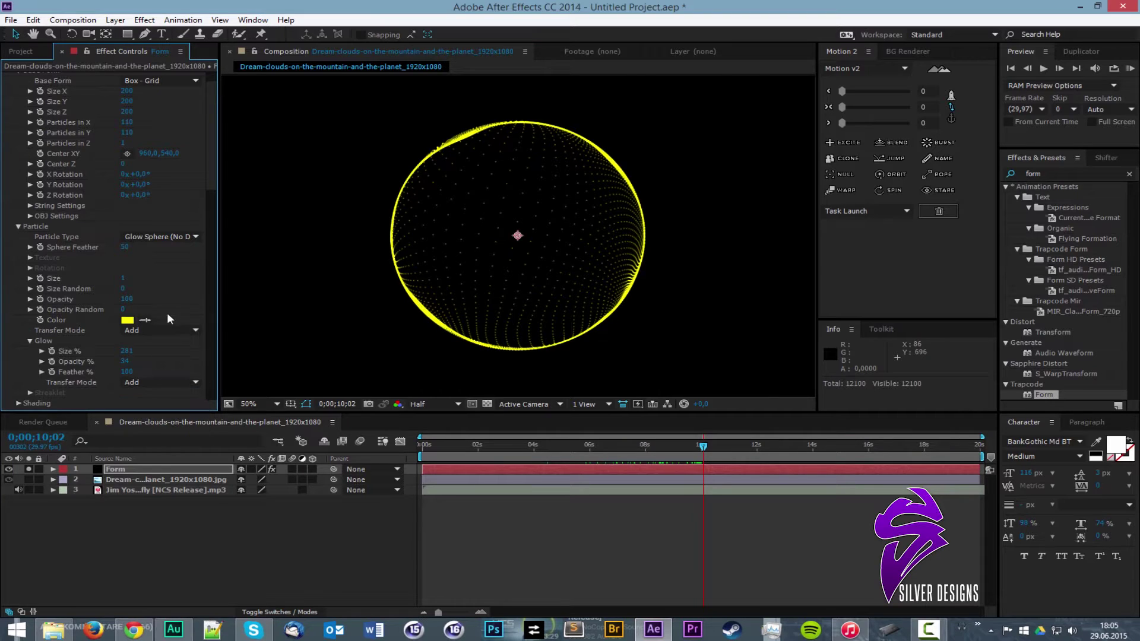
# Set the particles' Size Random to 26 and Opacity Random to 38
pyautogui.scroll(2, 169, 315)
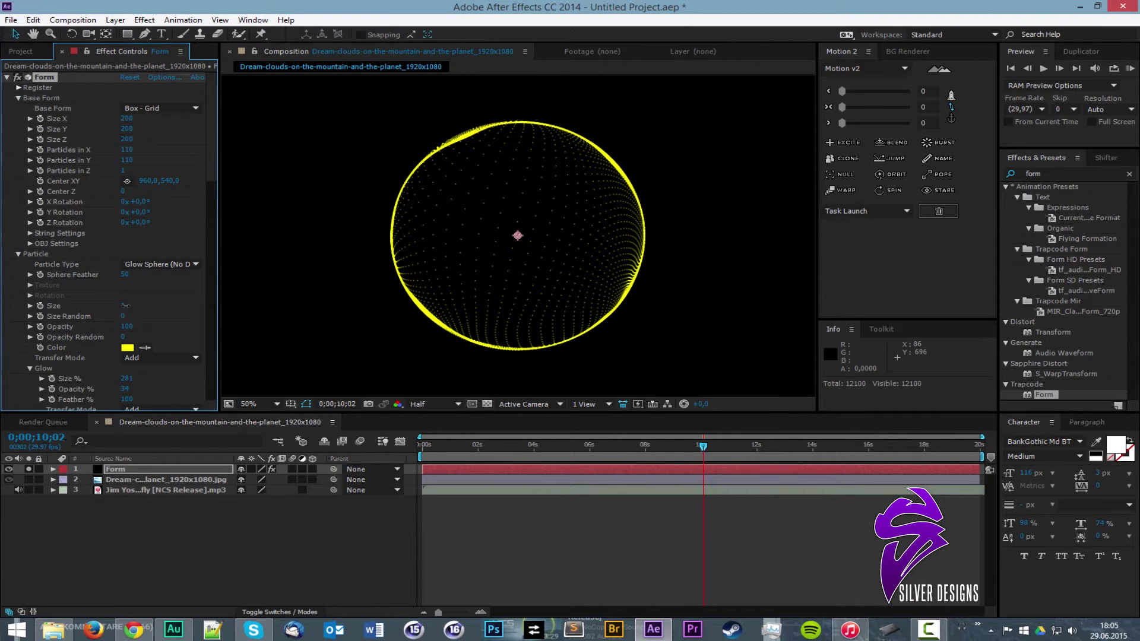
pyautogui.moveTo(125, 306); pyautogui.dragTo(151, 310)
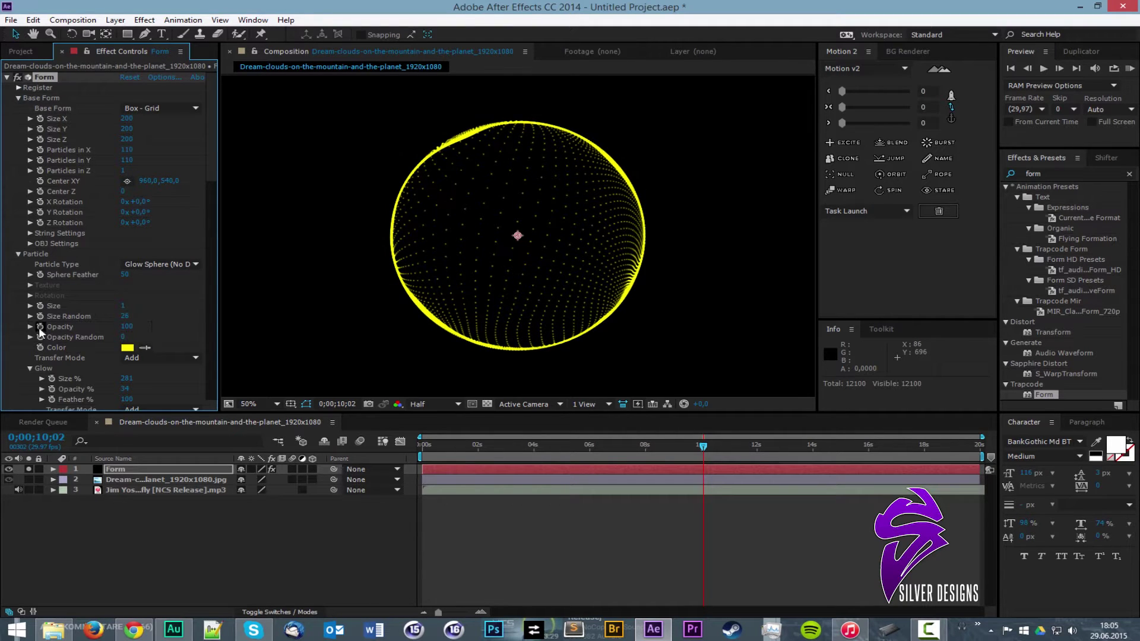
pyautogui.moveTo(127, 337); pyautogui.dragTo(243, 337)
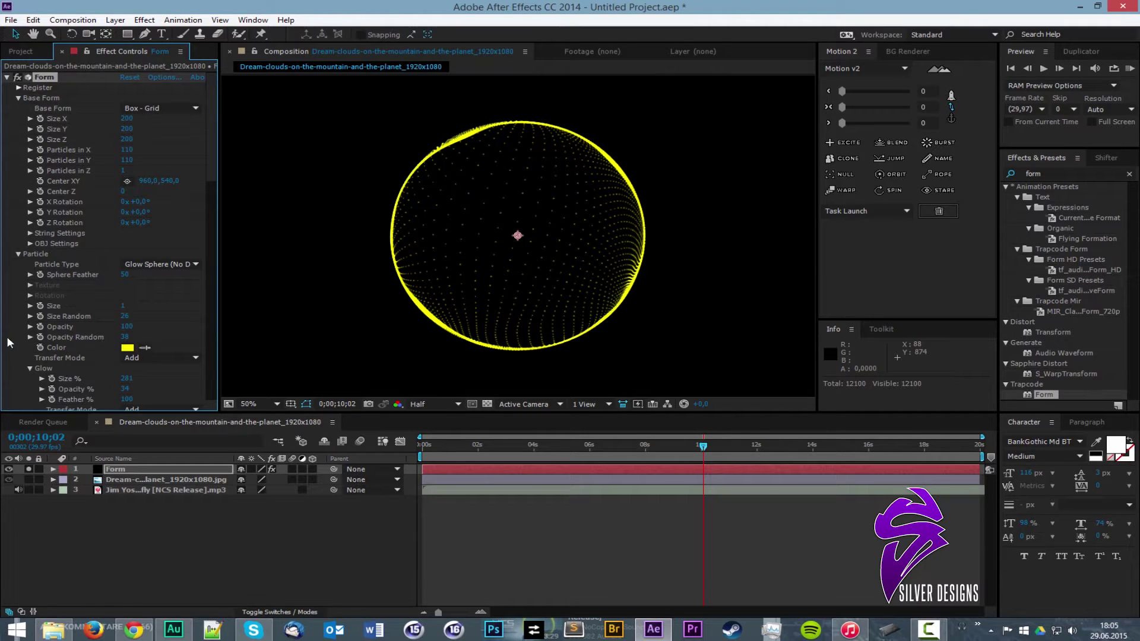
# Review the Audio React and Fractal Field settings and check the ring's shape at 0;00;11;22
pyautogui.scroll(-4, 19, 344)
pyautogui.click(18, 323)
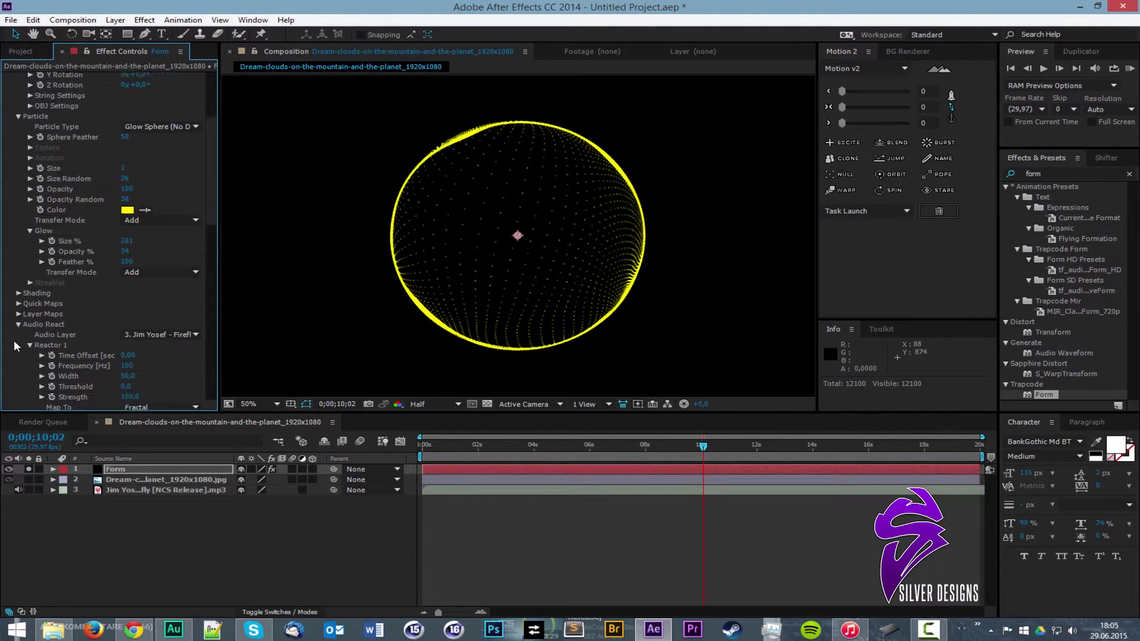
pyautogui.scroll(-6, 13, 340)
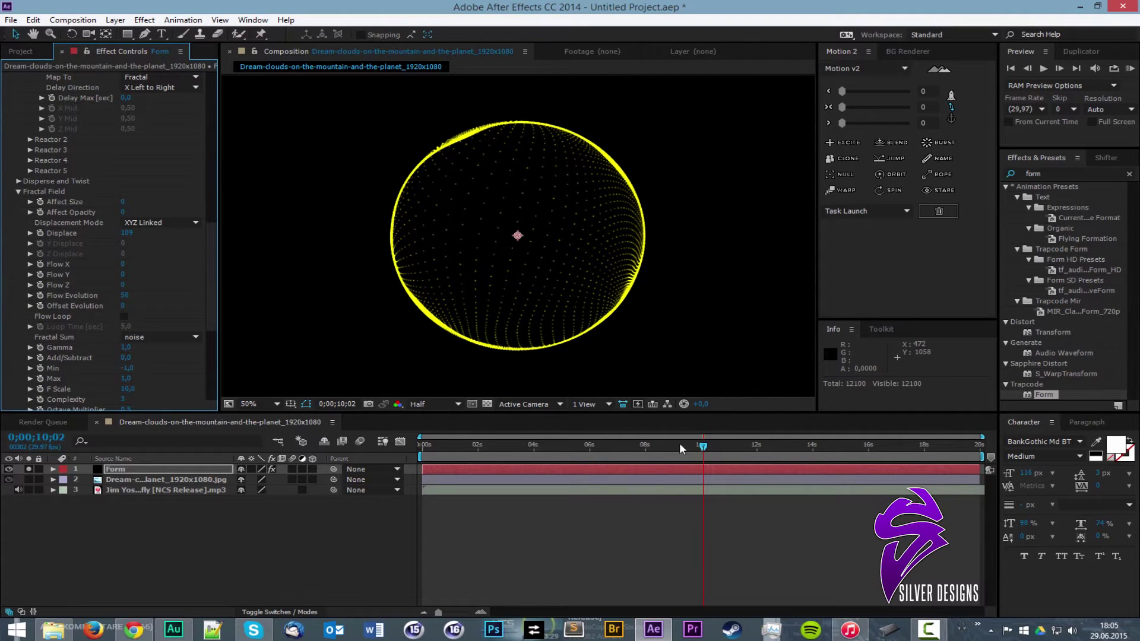
pyautogui.moveTo(679, 445); pyautogui.dragTo(746, 445)
# Set the composition's duration to 0;01;20;00 and extend the Form and planet image layers to its end
pyautogui.click(73, 20)
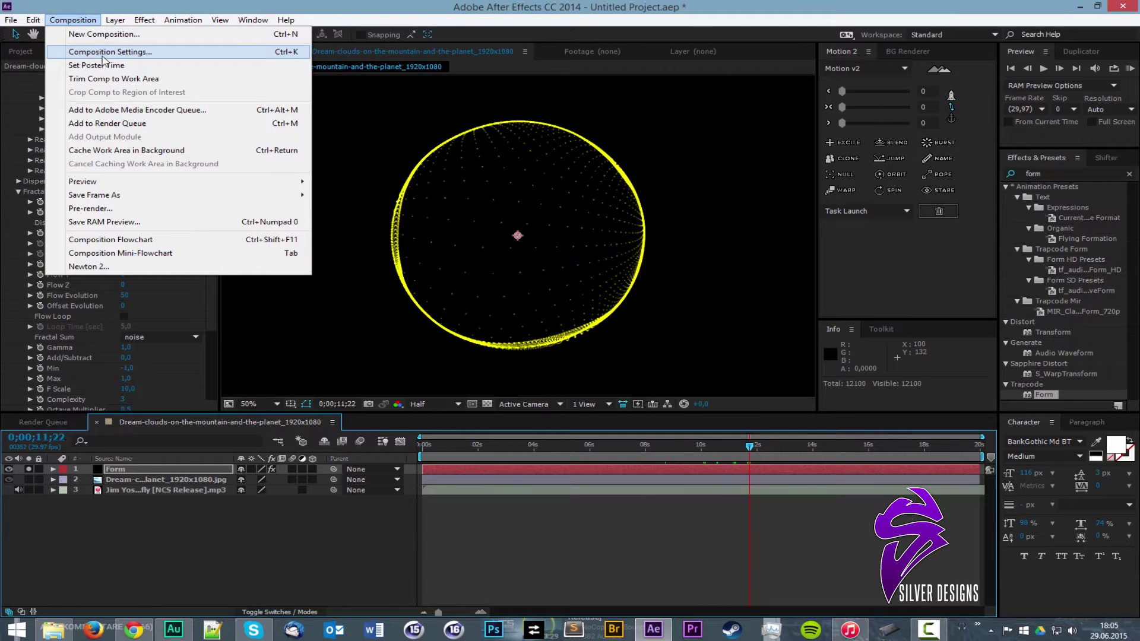
pyautogui.click(135, 55)
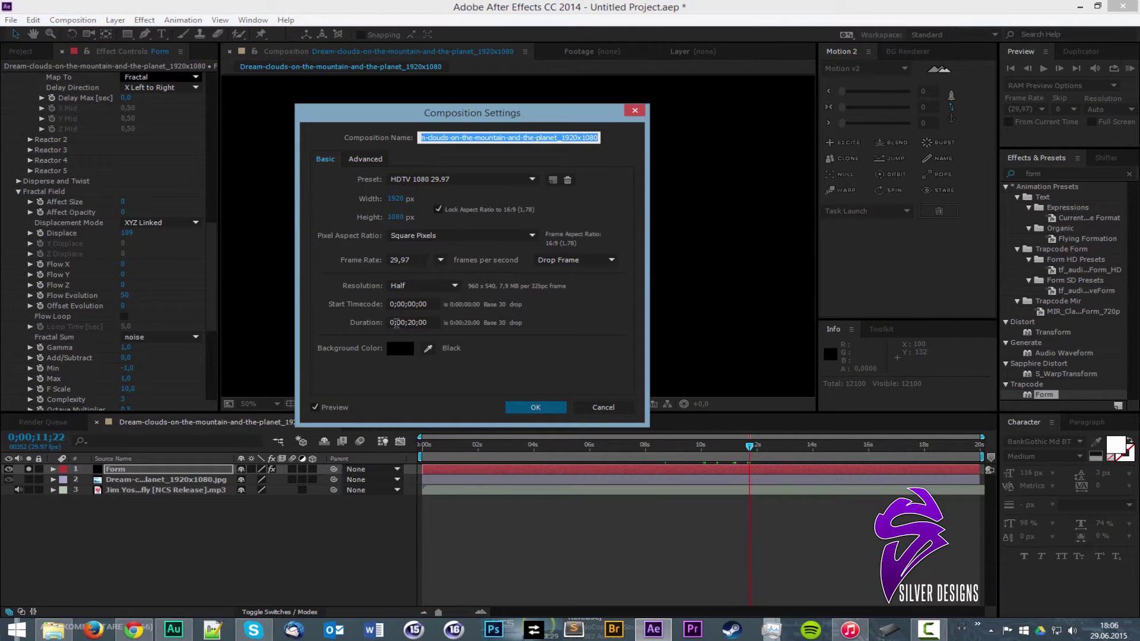
pyautogui.click(404, 321)
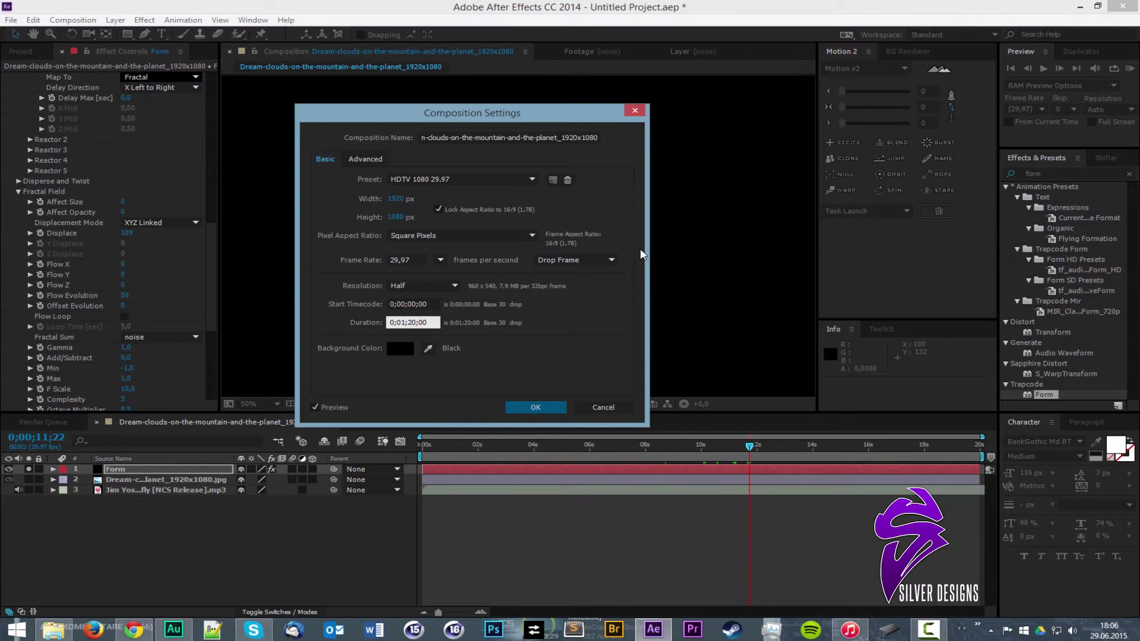
pyautogui.press('Return')
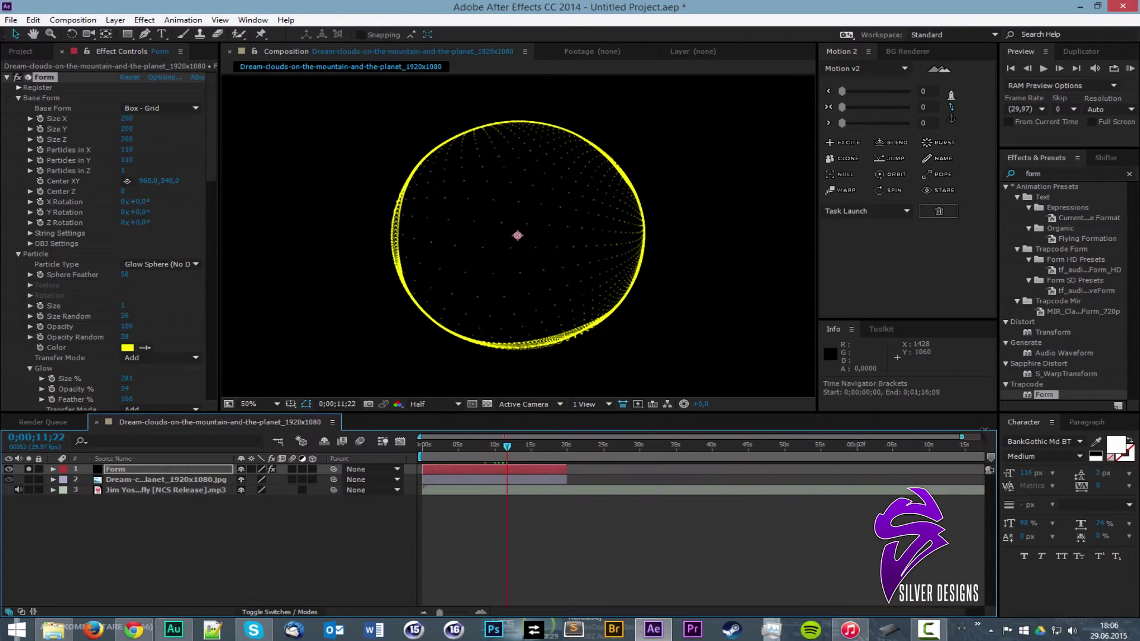
pyautogui.keyDown('shift'); pyautogui.click(556, 479); pyautogui.keyUp('shift')
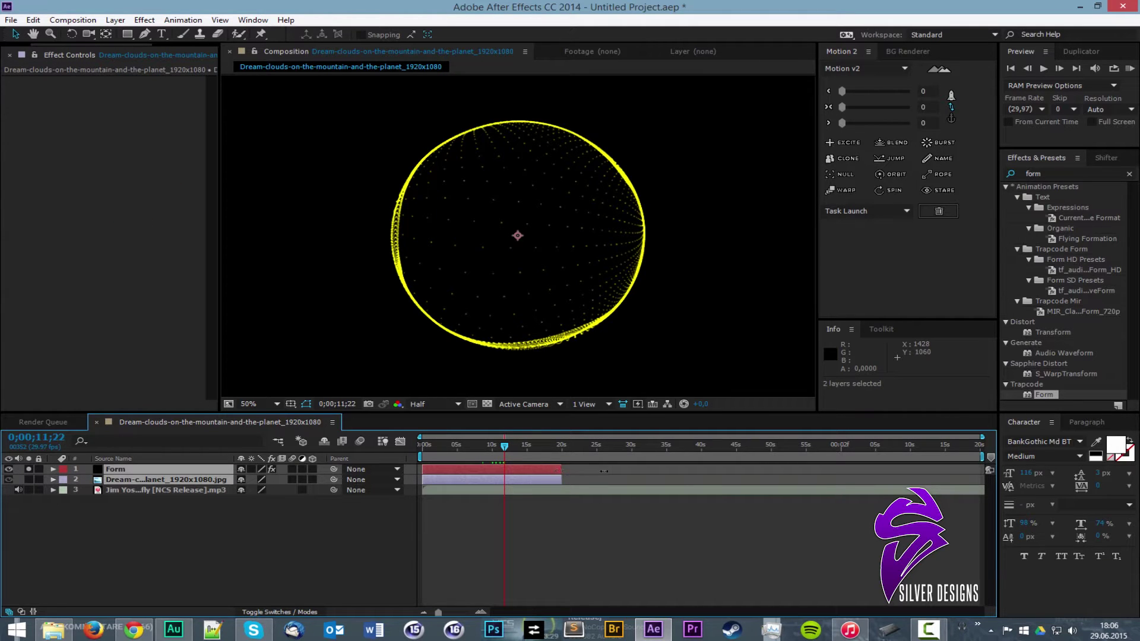
pyautogui.moveTo(559, 469); pyautogui.dragTo(782, 452)
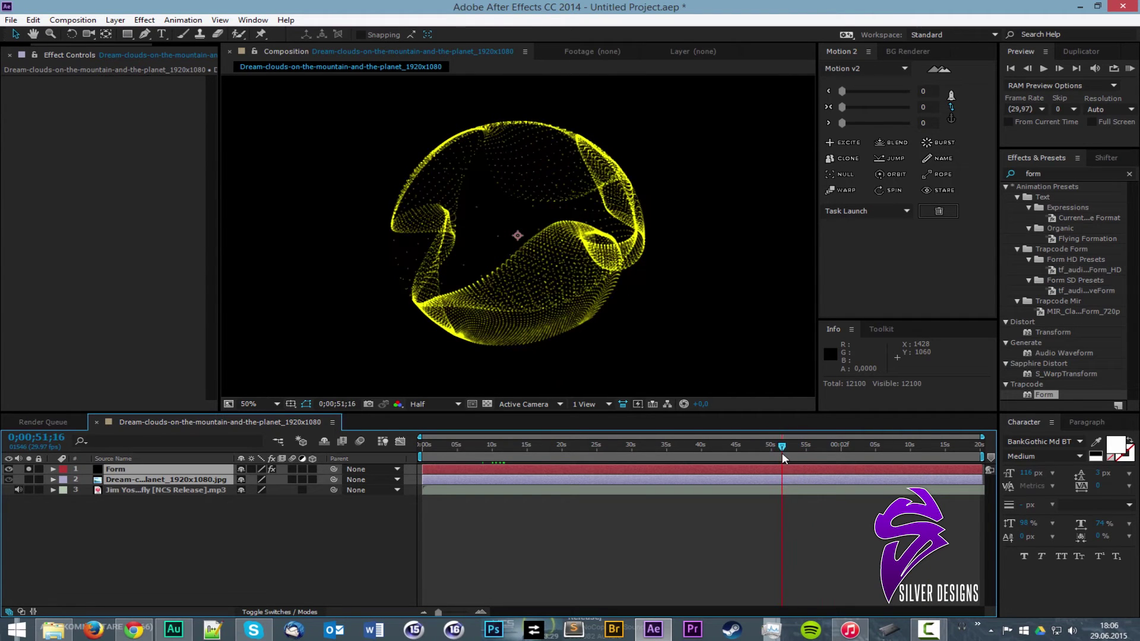
# Select the Form layer and set its Fractal Field Displace to 37
pyautogui.click(149, 460)
pyautogui.click(148, 514)
pyautogui.click(132, 469)
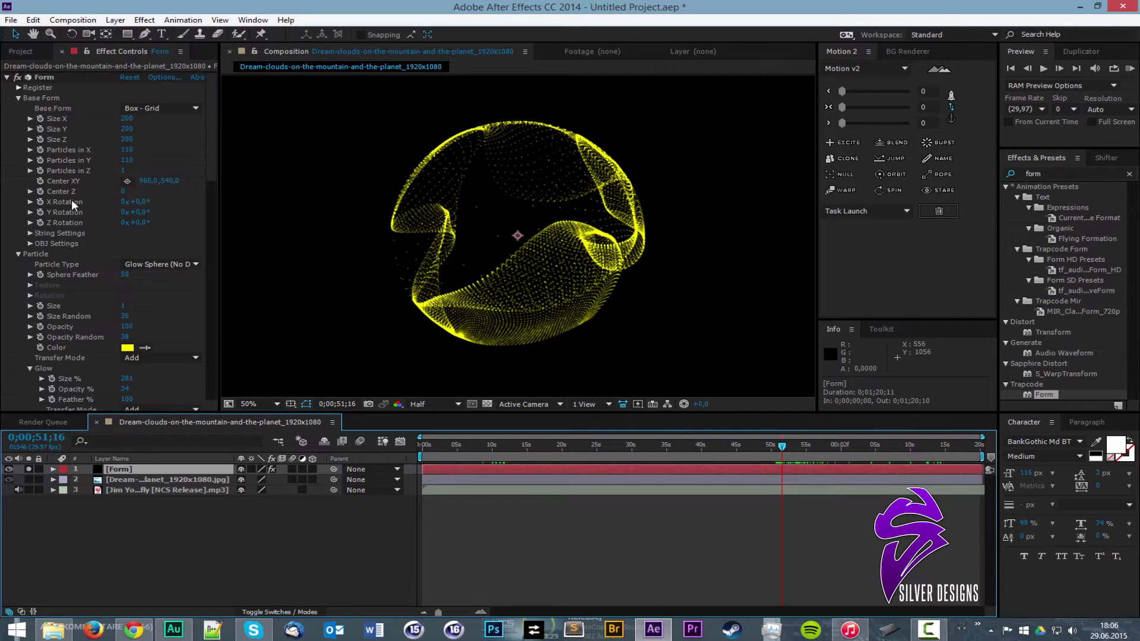
pyautogui.scroll(-4, 56, 176)
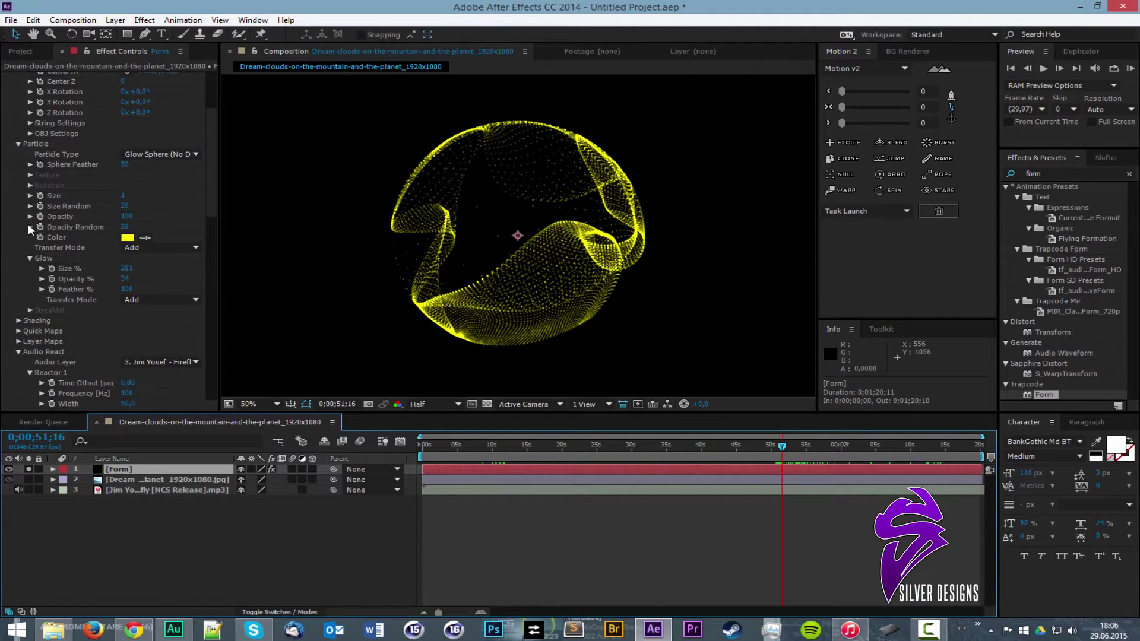
pyautogui.scroll(-8, 28, 223)
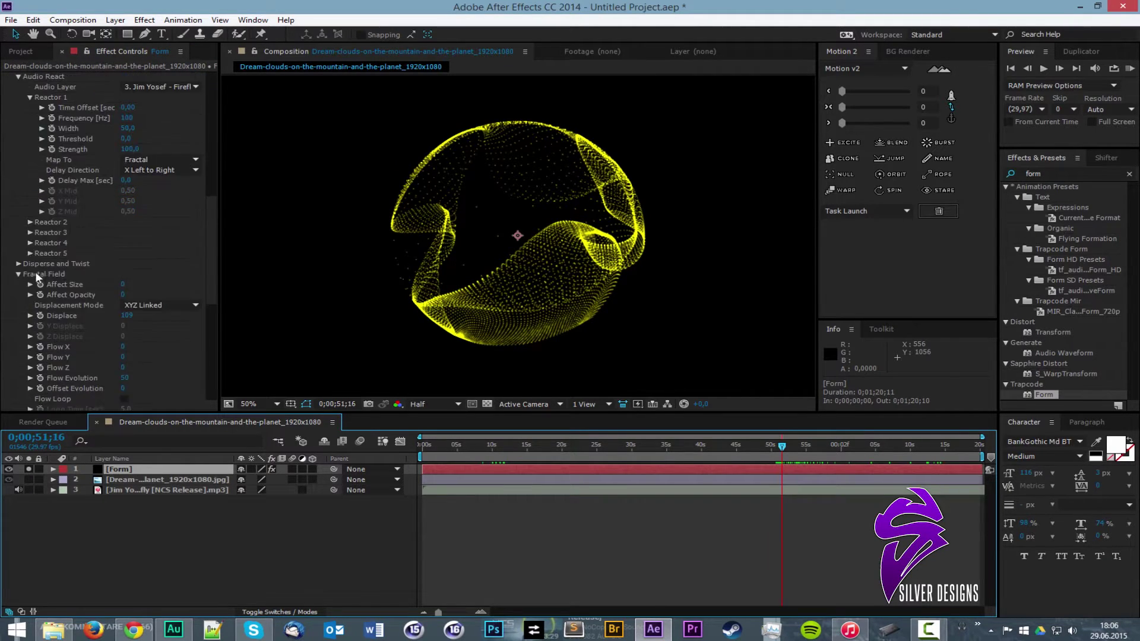
pyautogui.scroll(-3, 35, 274)
pyautogui.moveTo(127, 268); pyautogui.dragTo(81, 265)
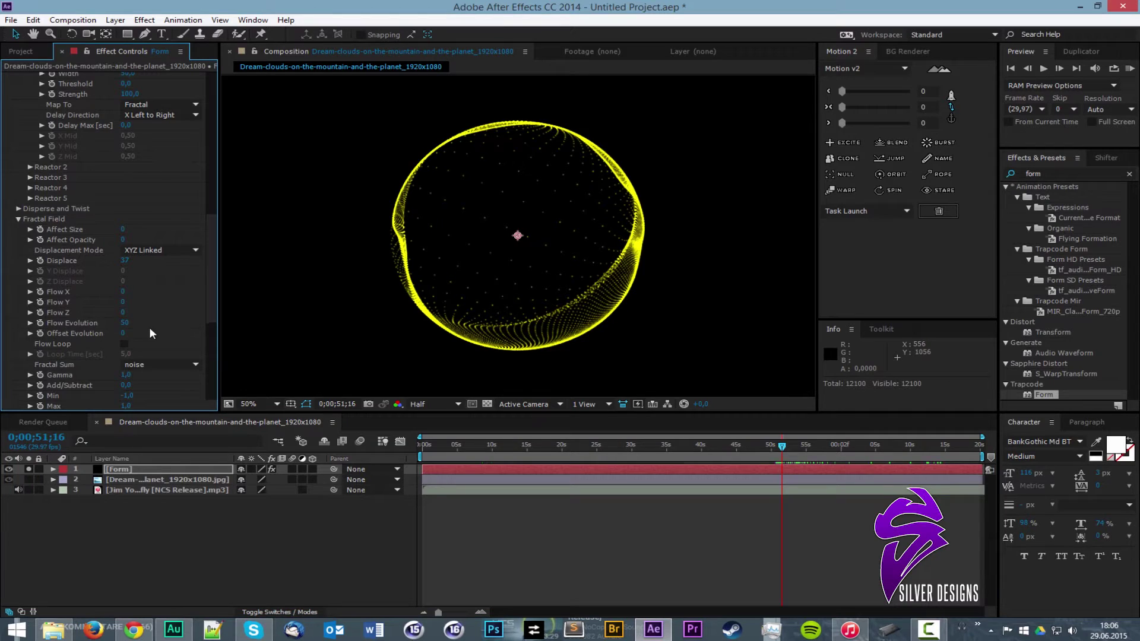
# Set the Fractal Field's Affect Size to 2 and Affect Opacity to 21, and check the ring at 0;00;23;28
pyautogui.scroll(-4, 142, 331)
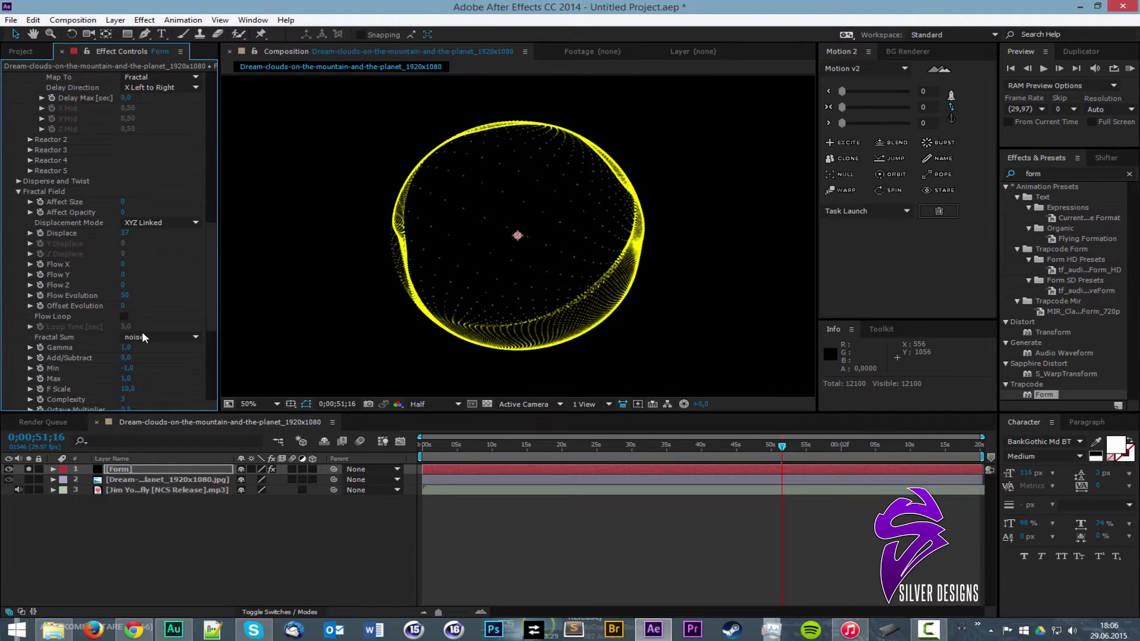
pyautogui.scroll(-4, 141, 332)
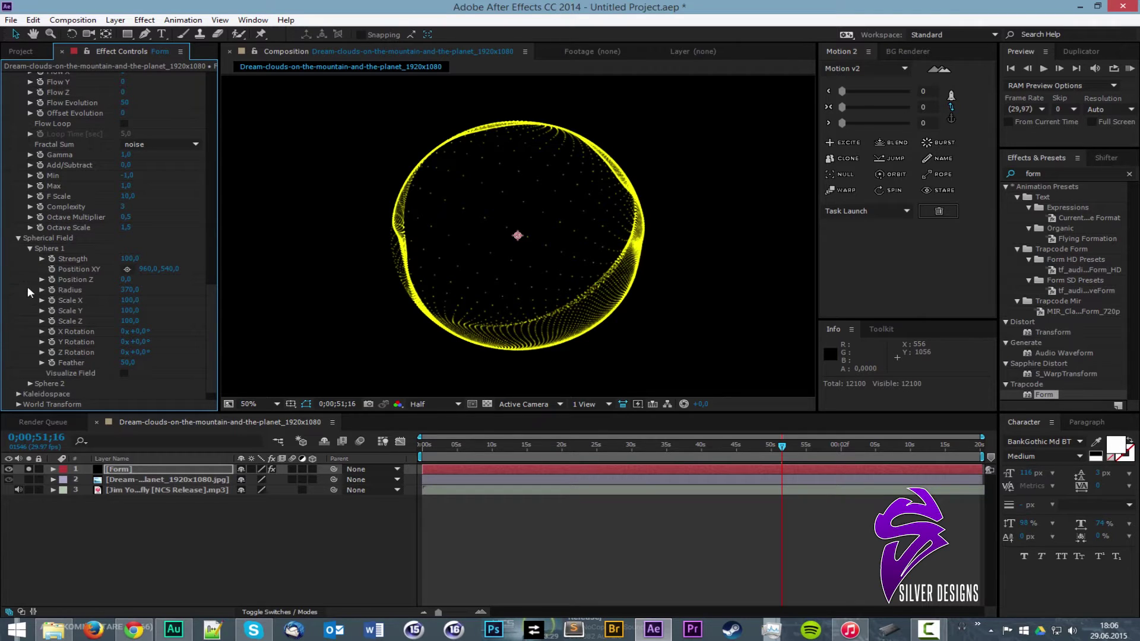
pyautogui.click(19, 238)
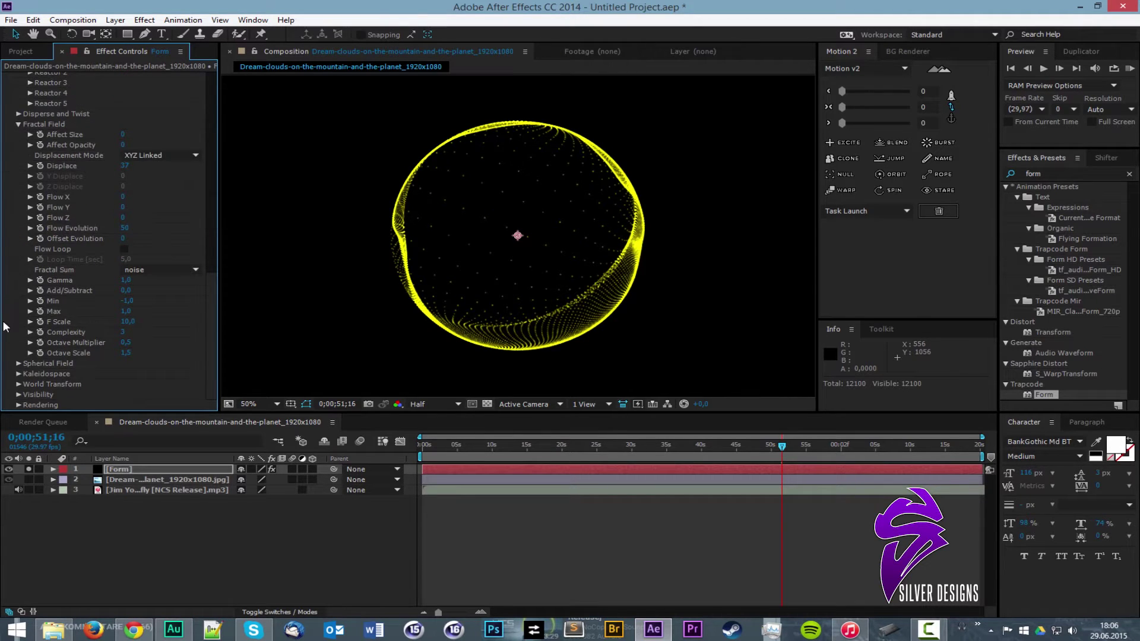
pyautogui.scroll(6, 3, 327)
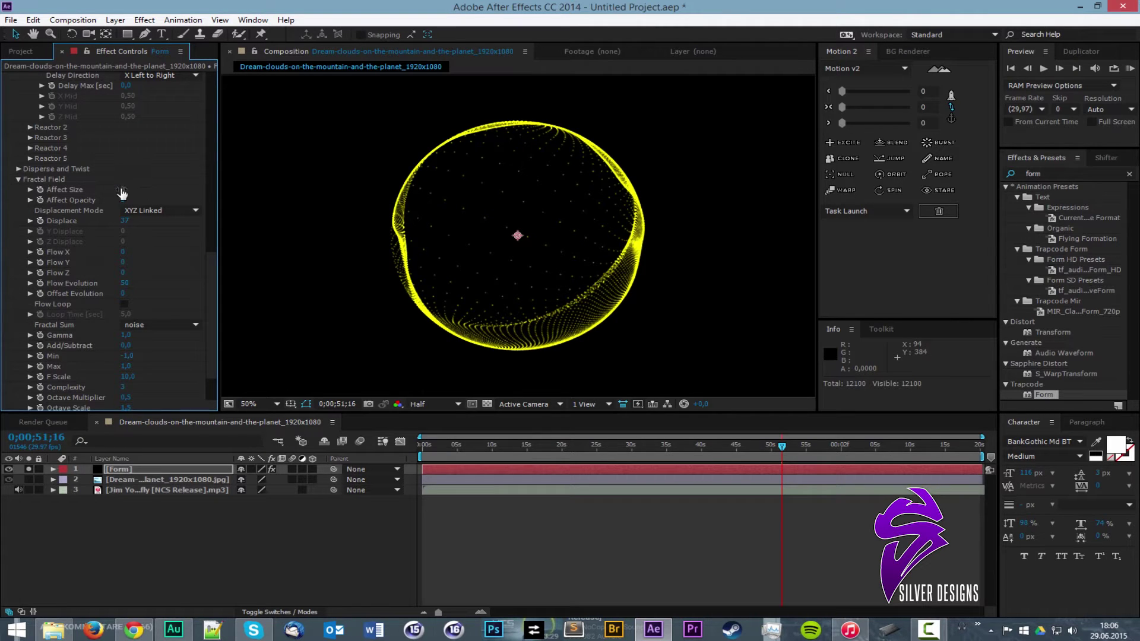
pyautogui.moveTo(122, 192)
pyautogui.mouseDown()
pyautogui.moveTo(146, 196)
pyautogui.moveTo(136, 200)
pyautogui.mouseUp()
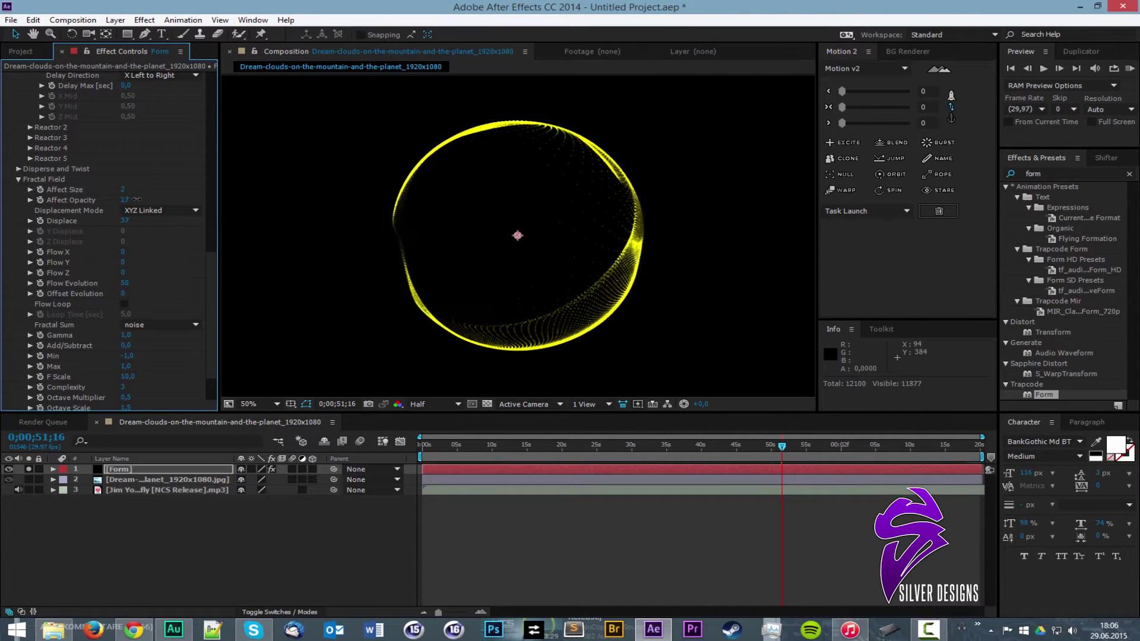
pyautogui.moveTo(664, 446); pyautogui.dragTo(589, 453)
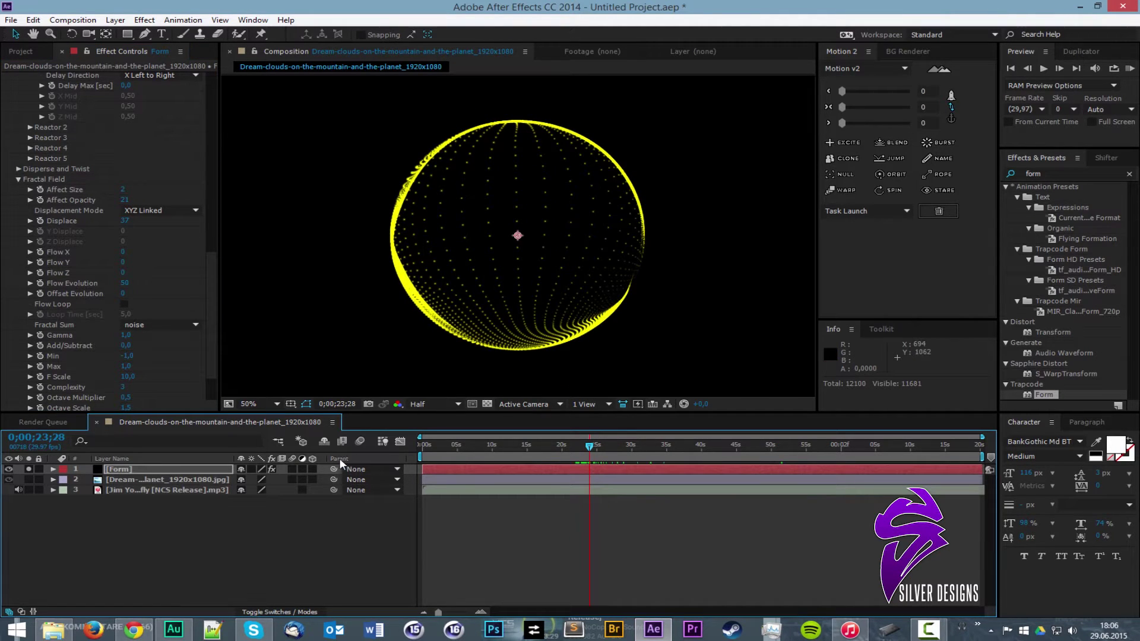
# Enable motion blur for the Form layer and for the composition
pyautogui.click(265, 612)
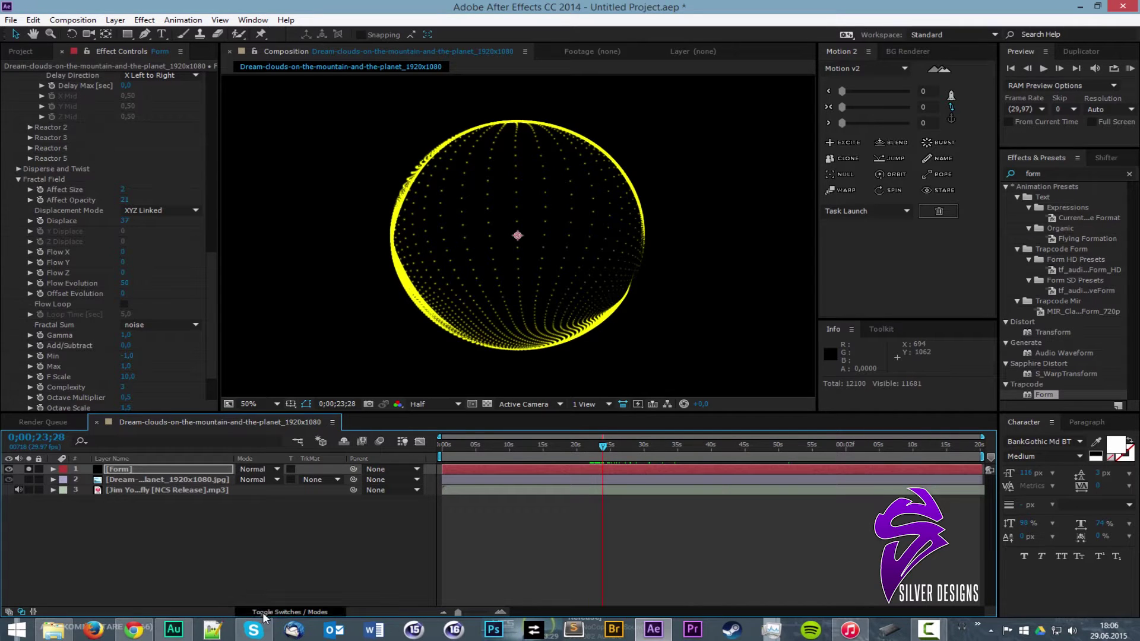
pyautogui.click(294, 612)
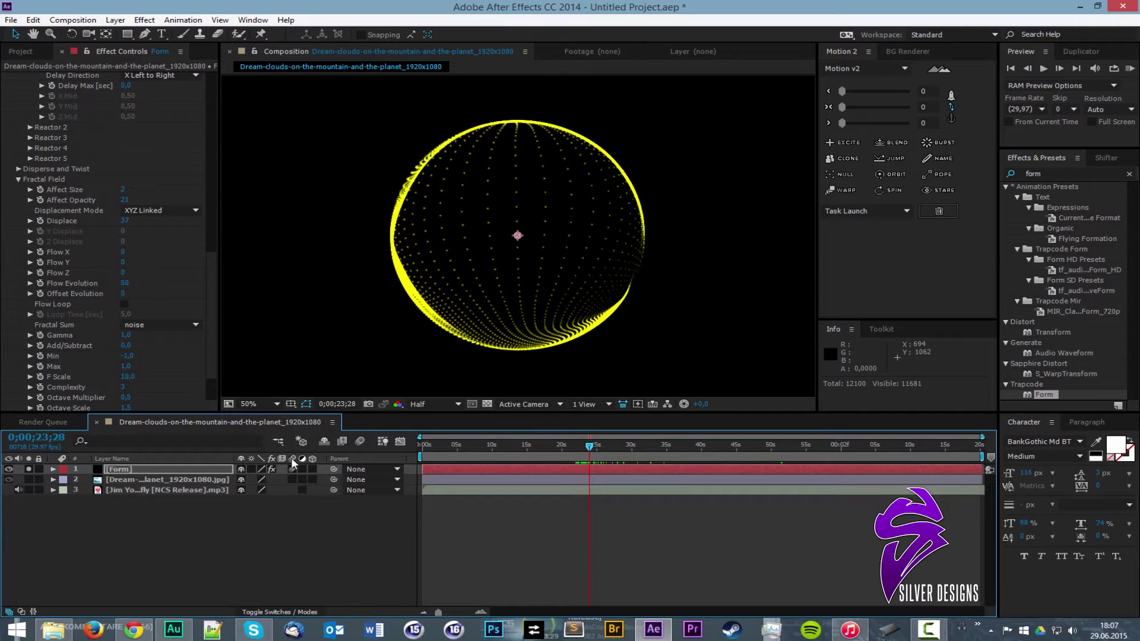
pyautogui.click(362, 443)
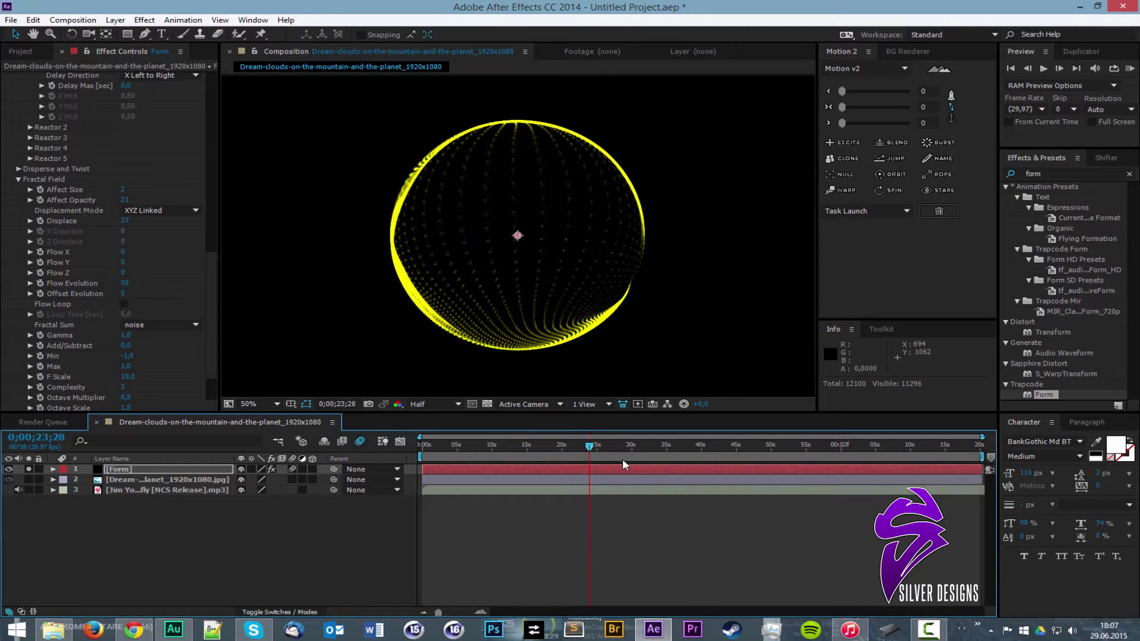
# Check the motion-blurred ring at several times between 0;00;10;15 and 0;00;26;19
pyautogui.click(560, 445)
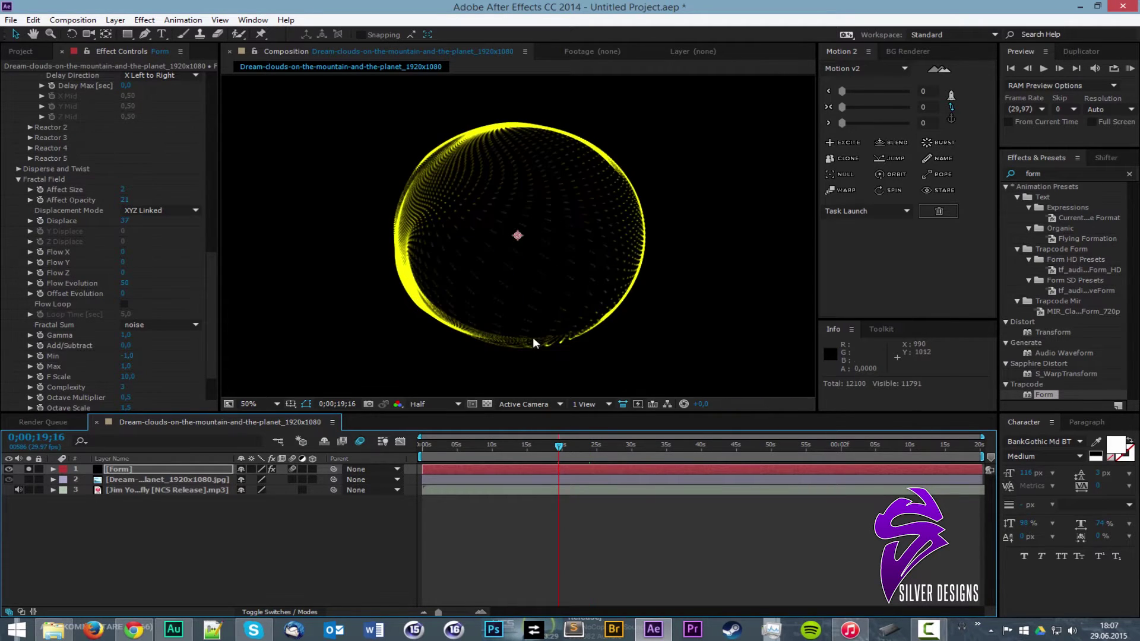
pyautogui.click(525, 441)
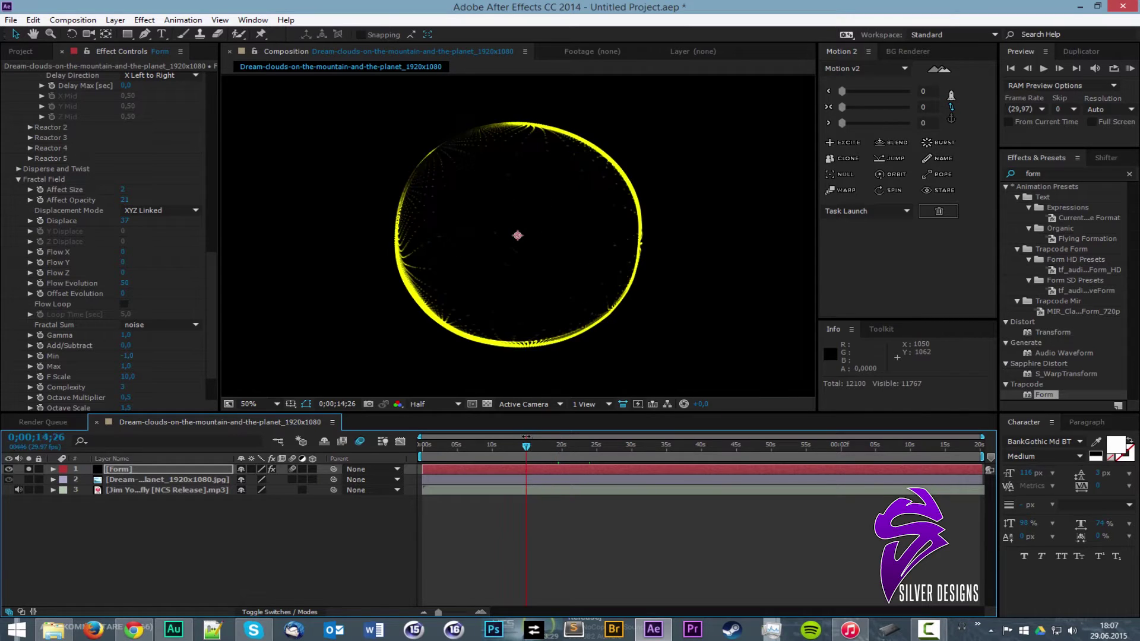
pyautogui.click(495, 445)
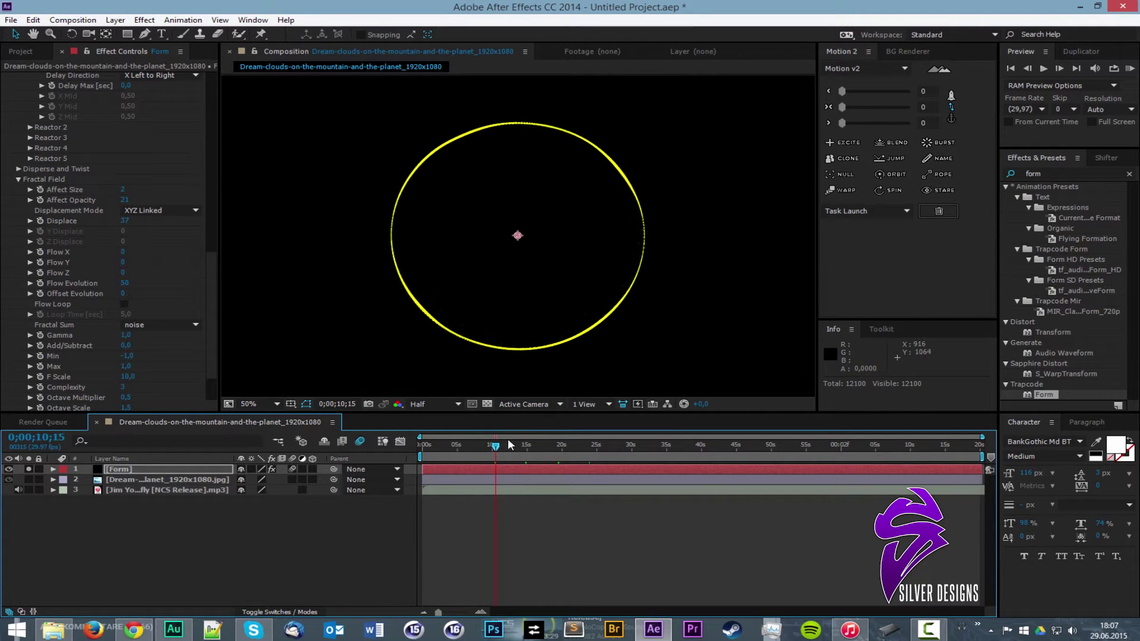
pyautogui.click(504, 446)
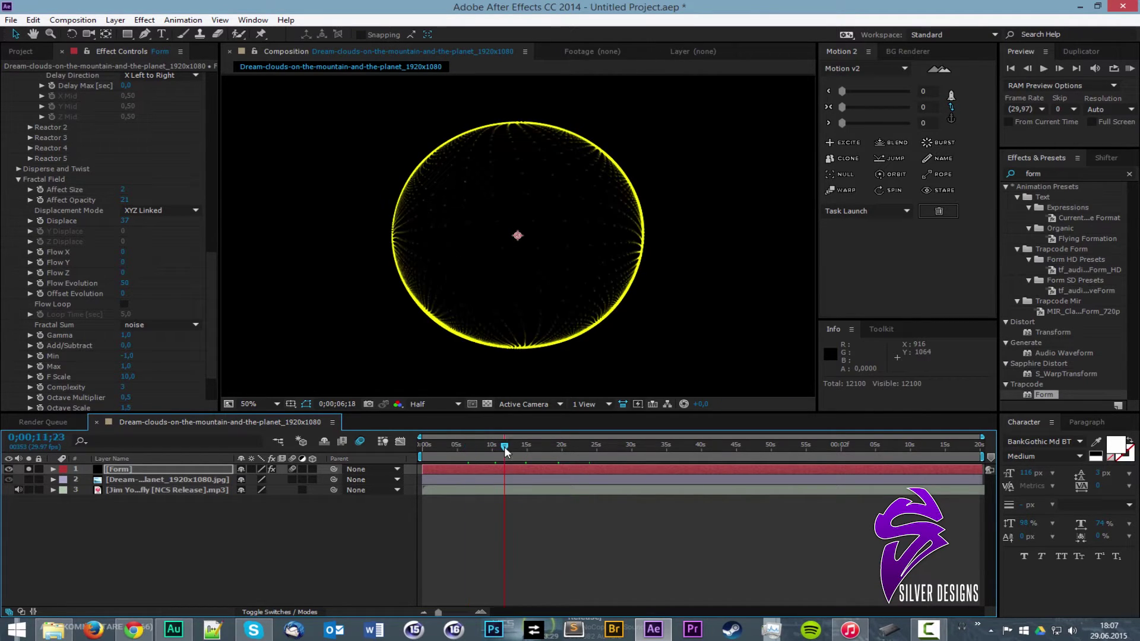
pyautogui.moveTo(556, 451); pyautogui.dragTo(608, 451)
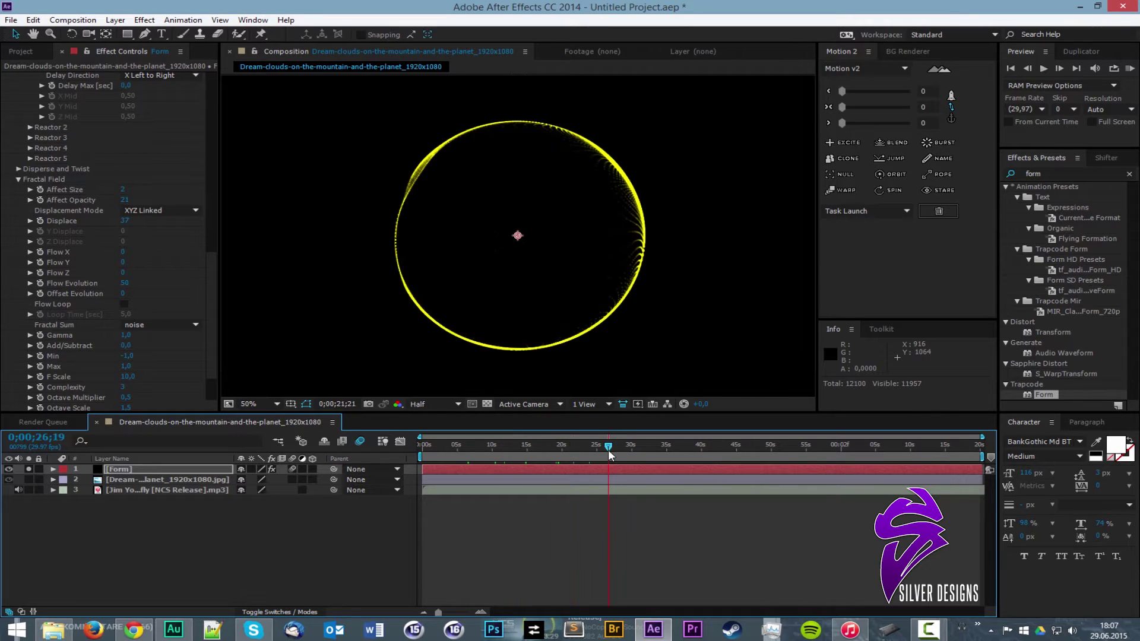
# Turn off the composition's motion blur and check the ring at 0;00;45;12
pyautogui.click(360, 442)
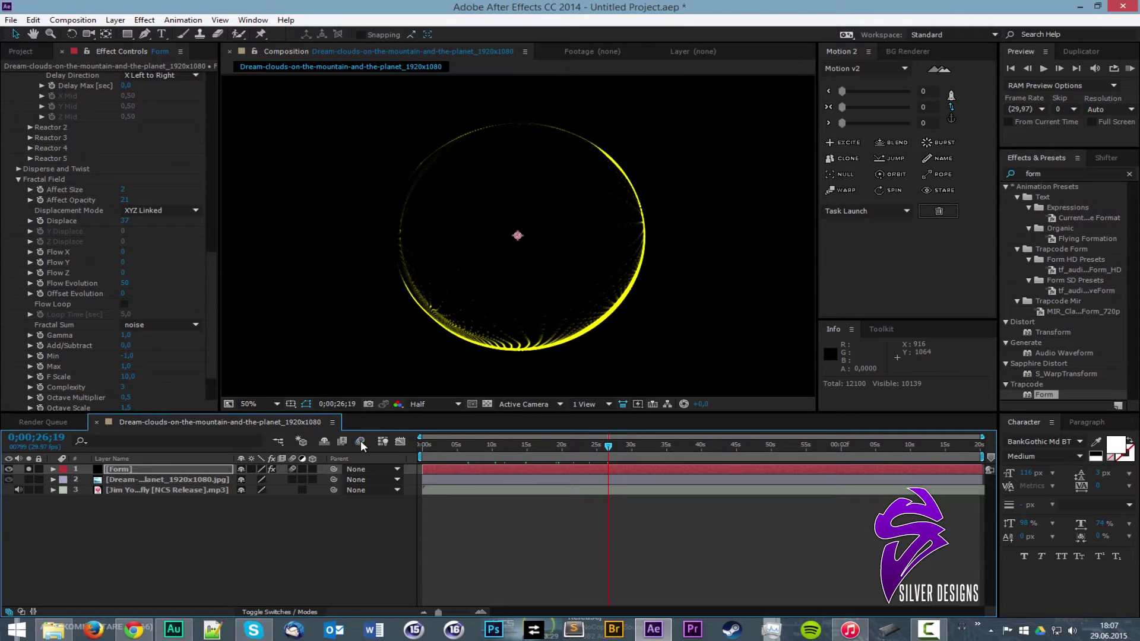
pyautogui.press(',')
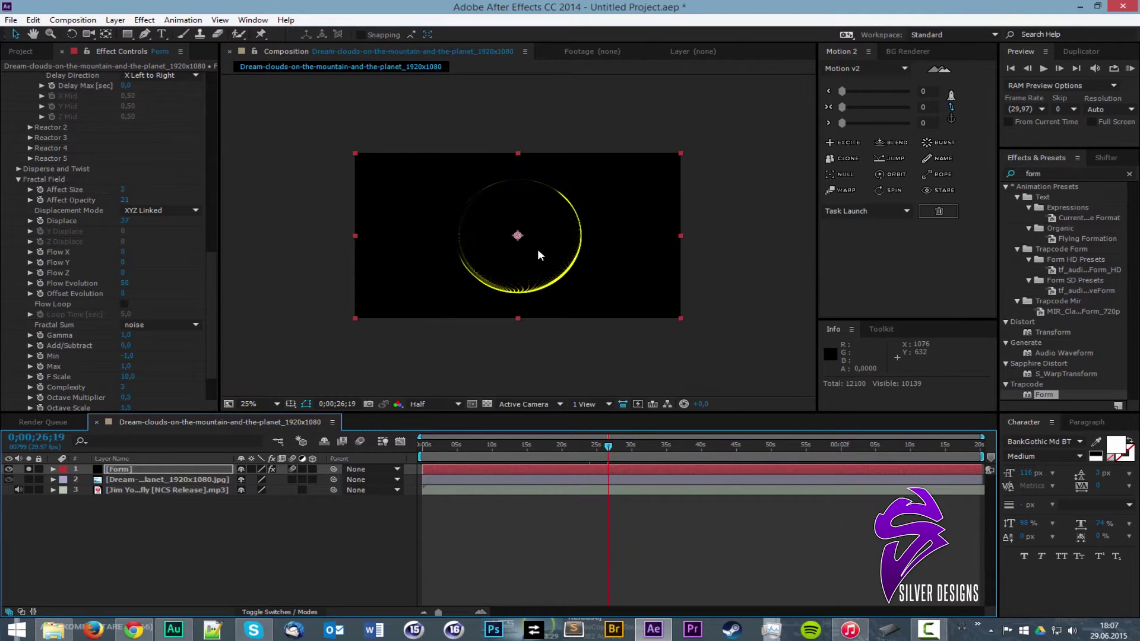
pyautogui.press('.')
pyautogui.moveTo(648, 437); pyautogui.dragTo(740, 445)
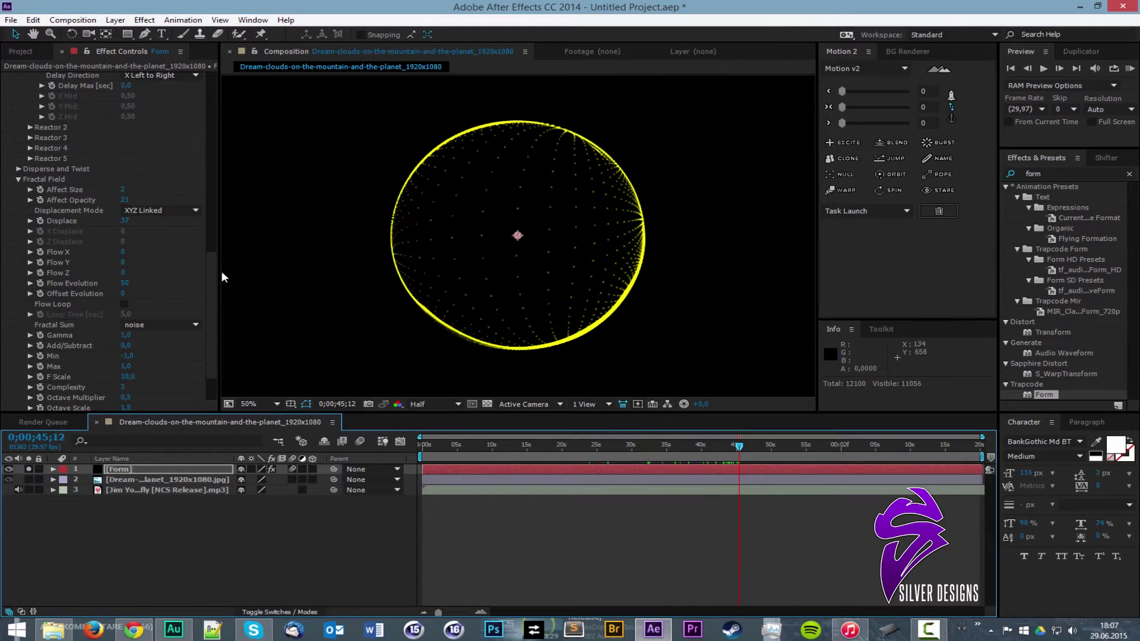
# Switch to Chrome, view the ring in the NCS reference video, and return to After Effects
pyautogui.moveTo(211, 282); pyautogui.dragTo(213, 312)
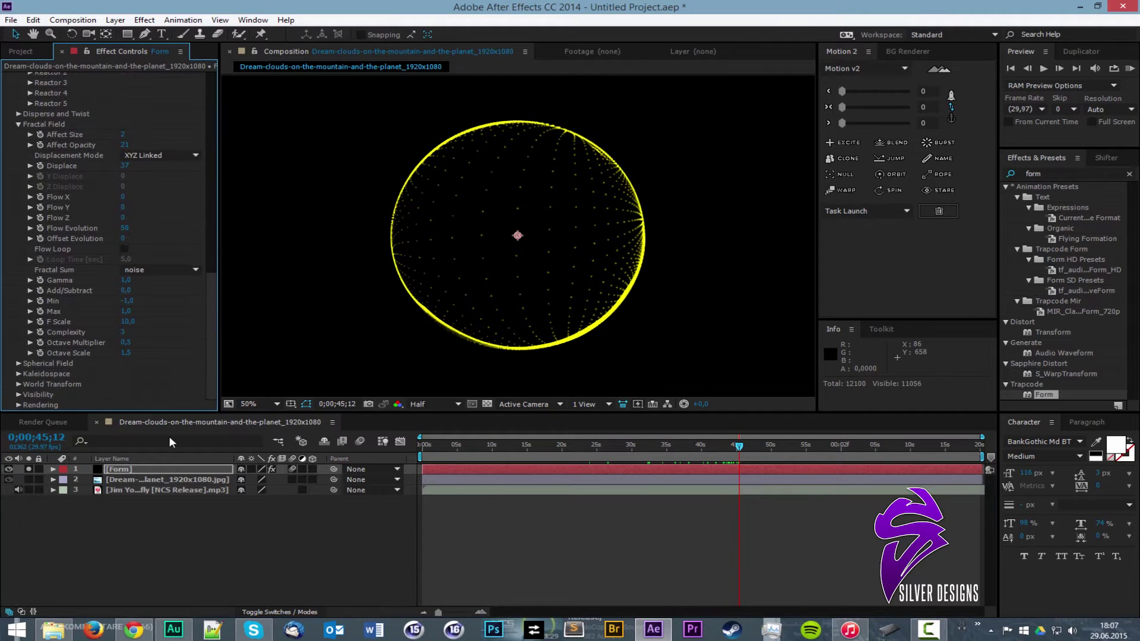
pyautogui.click(134, 629)
pyautogui.click(439, 333)
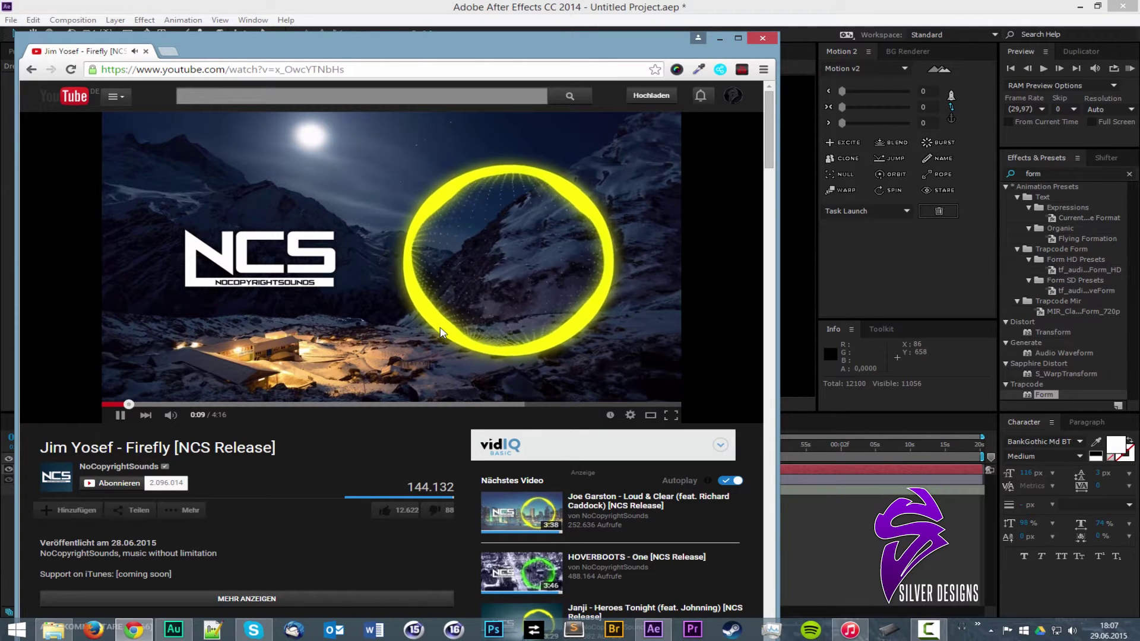
pyautogui.click(441, 333)
pyautogui.click(607, 5)
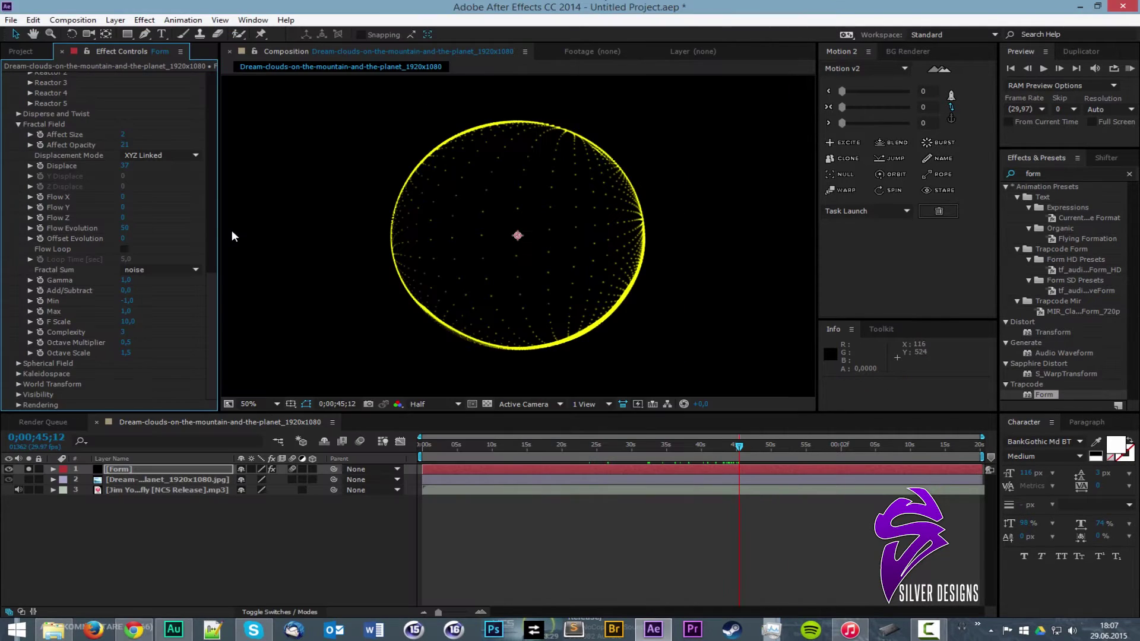
# Search the effects for glow and apply the Stylize Glow effect to the Form layer
pyautogui.click(1052, 172)
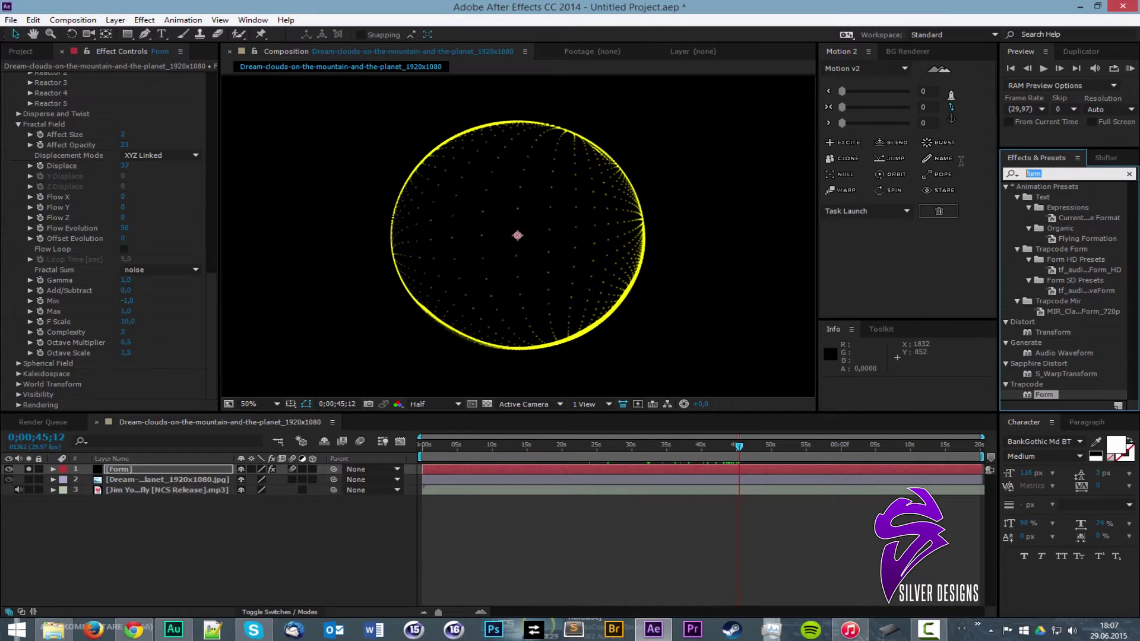
pyautogui.write('glow')
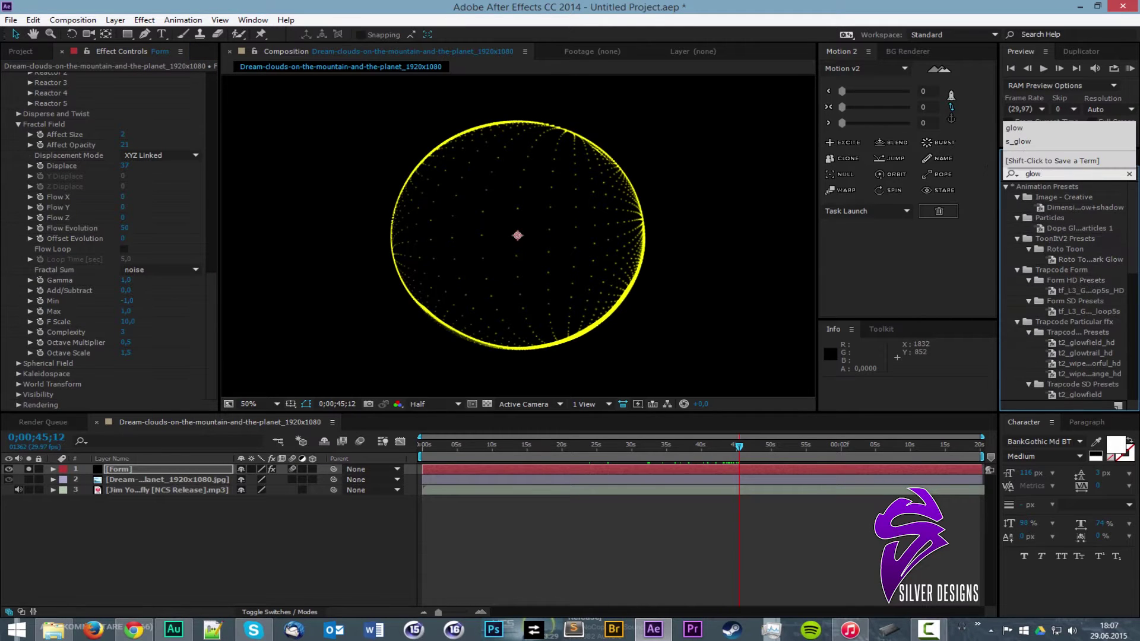
pyautogui.scroll(-5, 1088, 270)
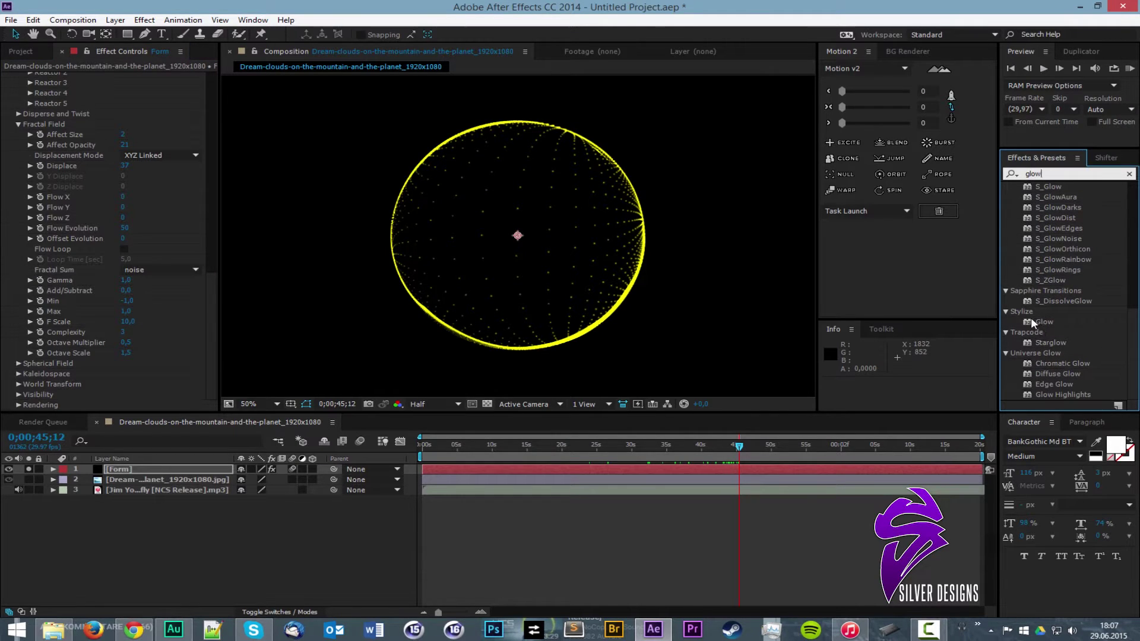
pyautogui.moveTo(1031, 321); pyautogui.dragTo(137, 394)
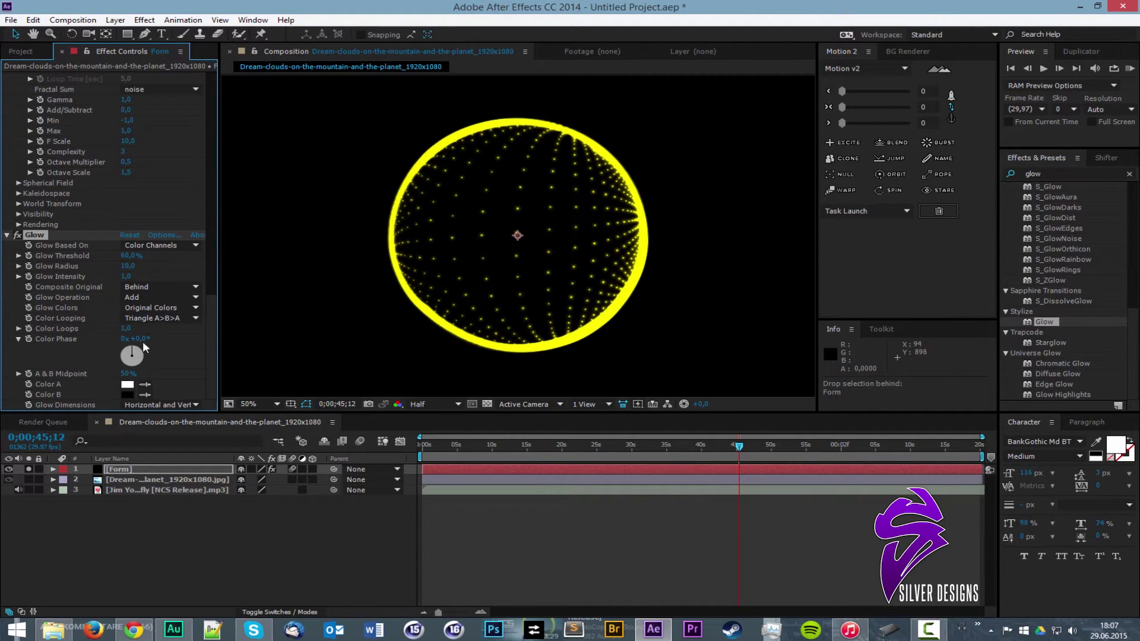
# Raise the Glow Threshold, and set the Glow Radius to 17 and the Glow Intensity to 0.3
pyautogui.moveTo(128, 269); pyautogui.dragTo(232, 254)
pyautogui.moveTo(424, 255); pyautogui.dragTo(355, 265)
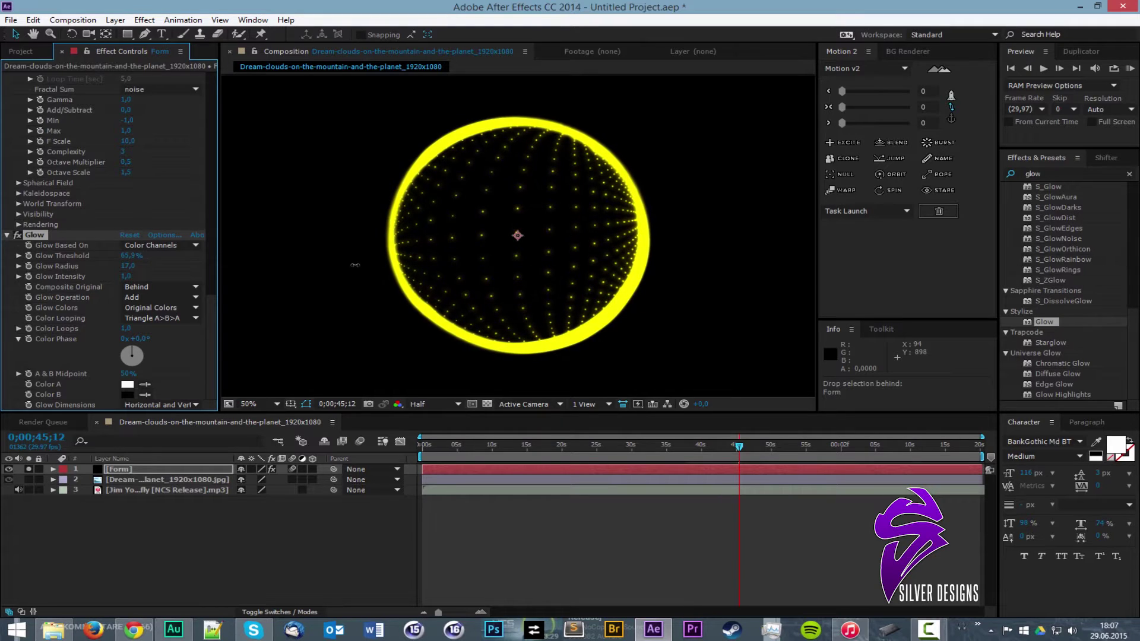
pyautogui.moveTo(131, 282); pyautogui.dragTo(51, 287)
# Compare the glowing ring with the NCS reference video in Chrome, then check it at 0;00;35;12
pyautogui.moveTo(630, 445); pyautogui.dragTo(575, 450)
pyautogui.click(133, 629)
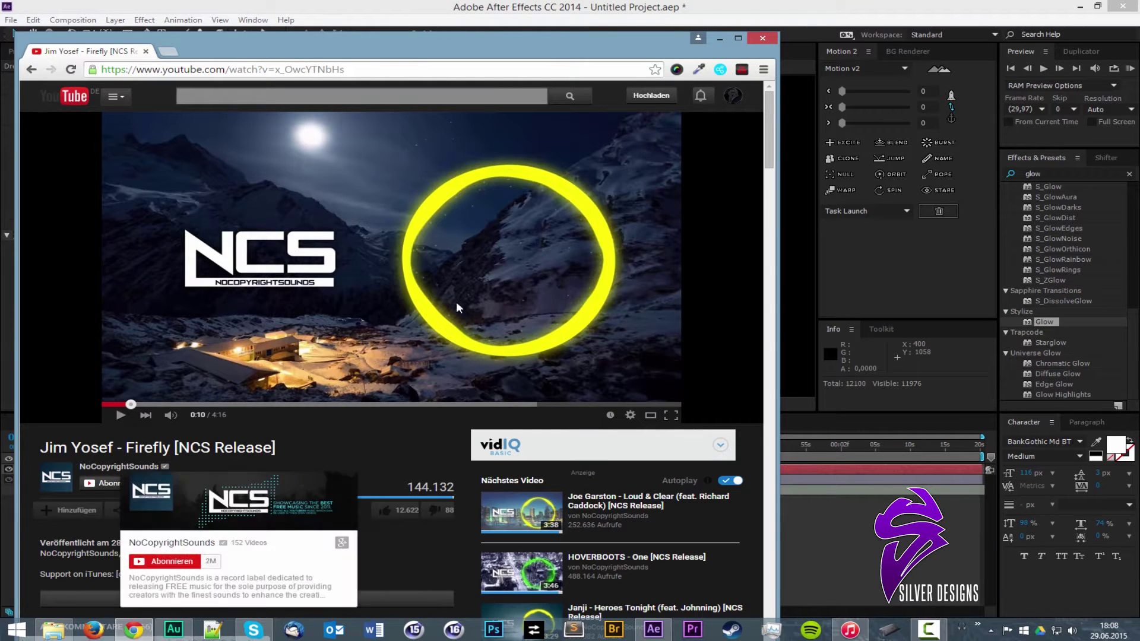
pyautogui.click(547, 3)
pyautogui.moveTo(637, 454); pyautogui.dragTo(668, 452)
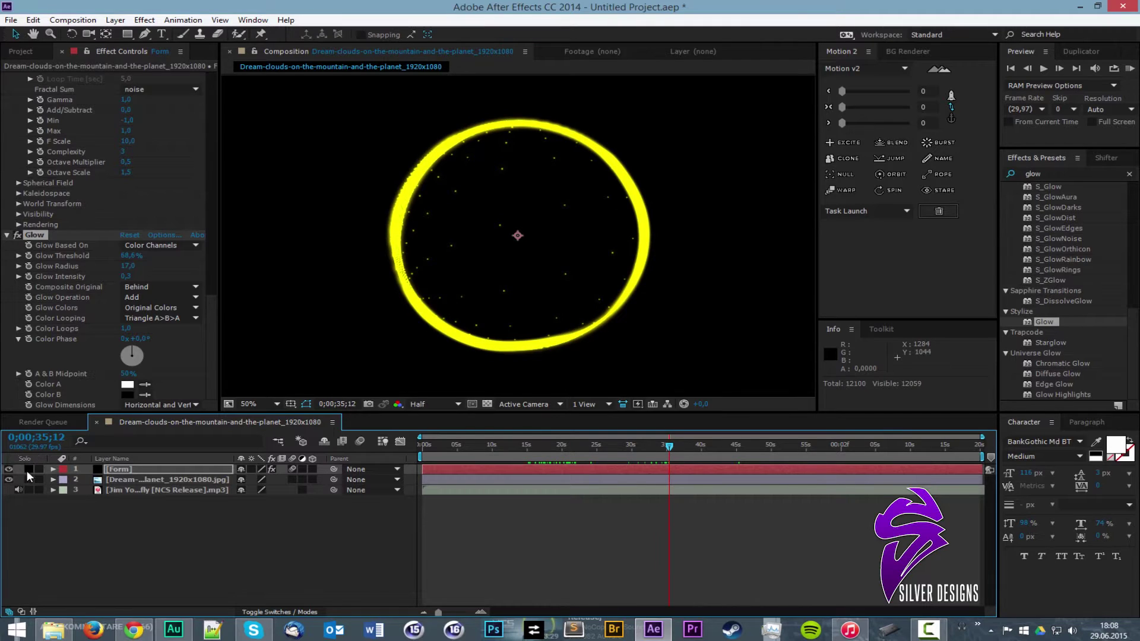
# Unsolo the Form layer, select the planet image layer, and view the ring over the background at 0;00;37;25
pyautogui.click(27, 470)
pyautogui.click(127, 478)
pyautogui.scroll(-2, 526, 211)
pyautogui.moveTo(531, 213); pyautogui.dragTo(467, 196)
pyautogui.moveTo(669, 447); pyautogui.dragTo(688, 445)
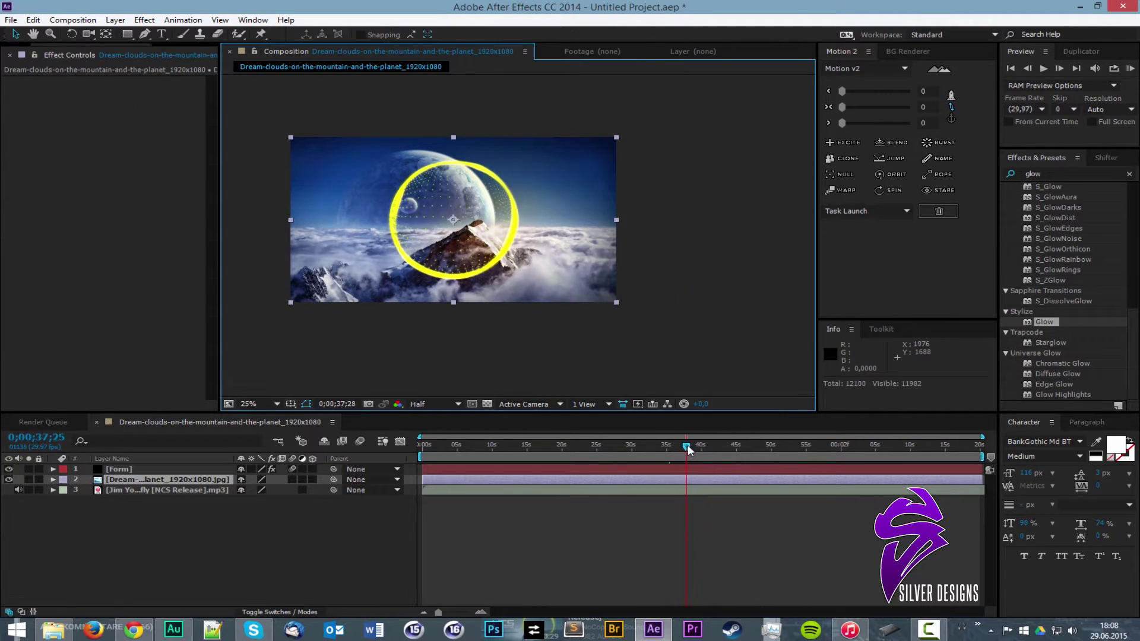
# Glance at the reference video in Chrome again and set the composition view's magnification to Fit up to 100%
pyautogui.click(135, 631)
pyautogui.click(134, 630)
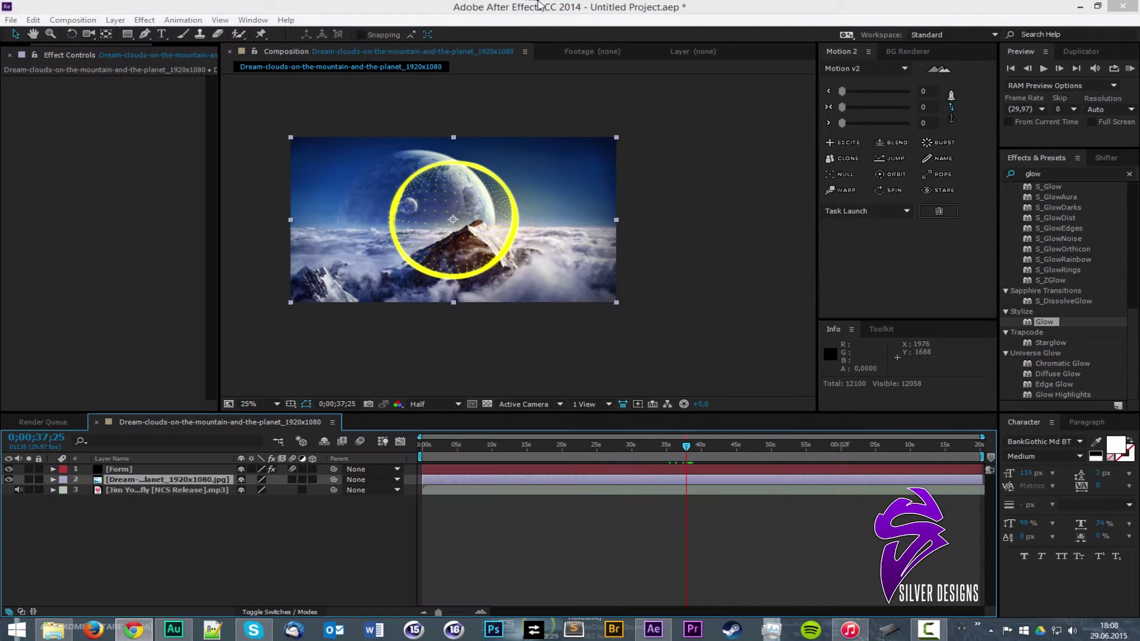
pyautogui.scroll(1, 498, 226)
pyautogui.moveTo(496, 222); pyautogui.dragTo(648, 242)
pyautogui.click(259, 402)
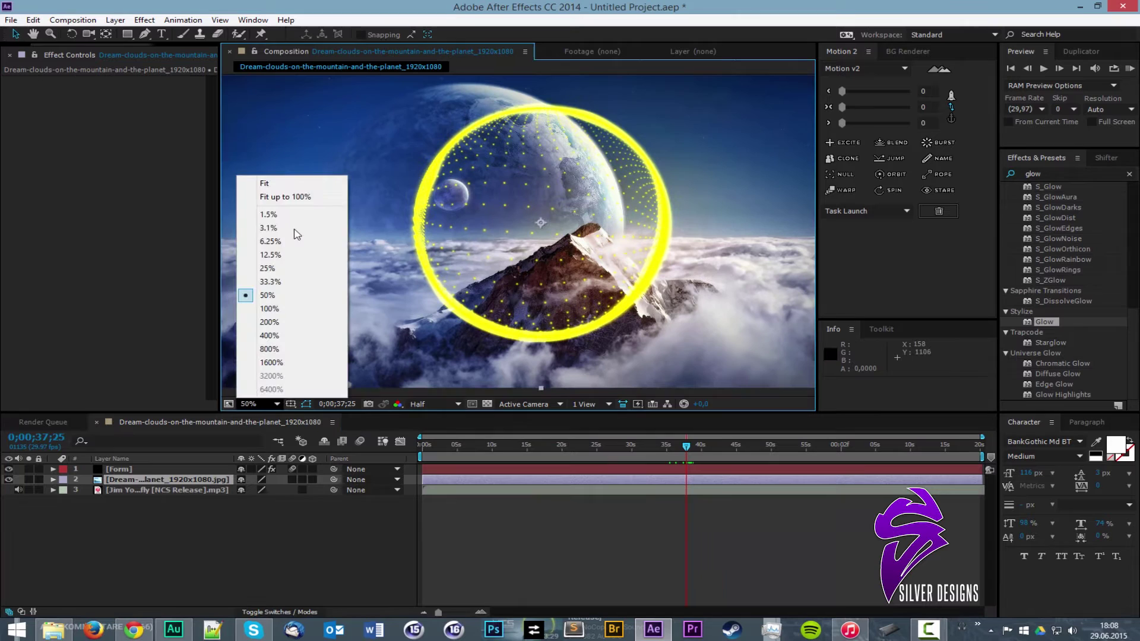
pyautogui.click(288, 197)
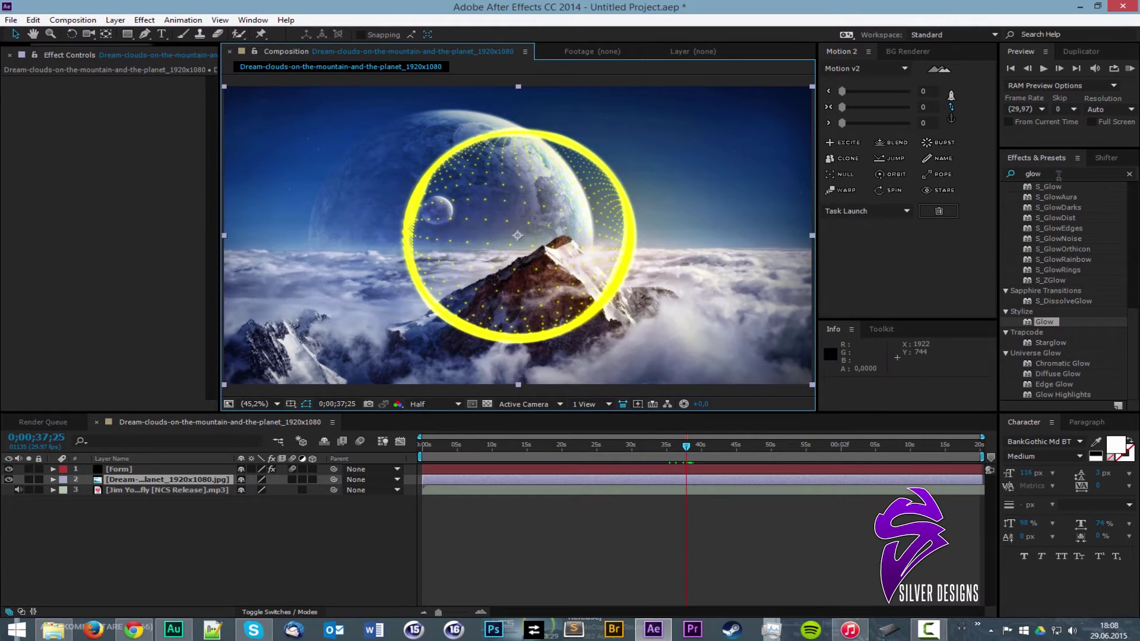
# Apply the Curves effect to the planet image layer and darken it by lowering the RGB curve's white endpoint to about half height
pyautogui.click(1027, 172)
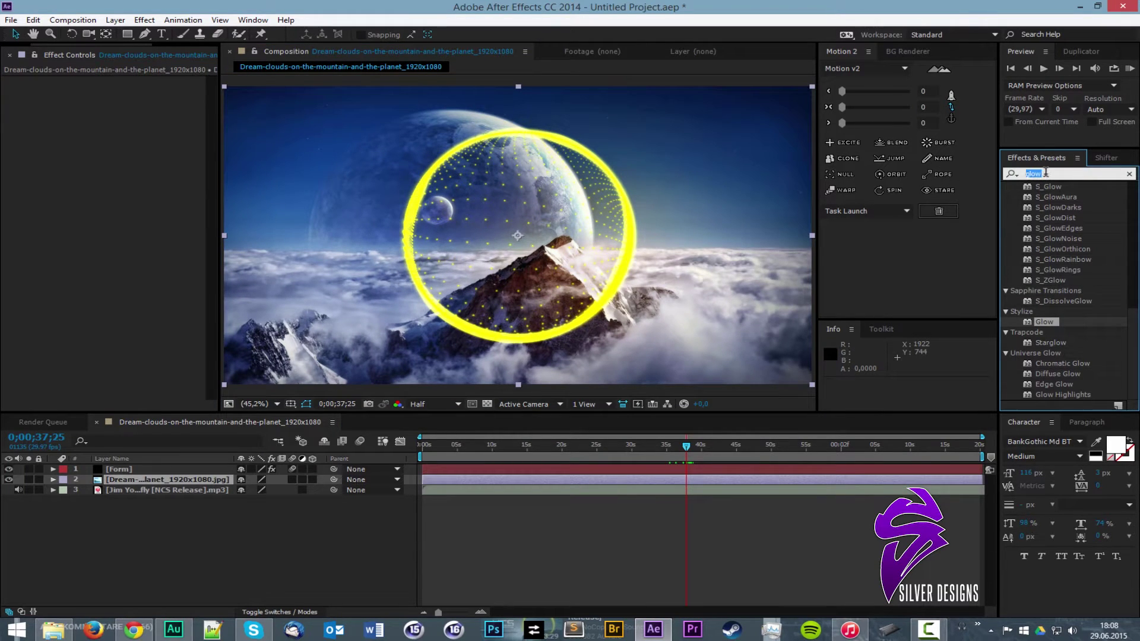
pyautogui.write('curves')
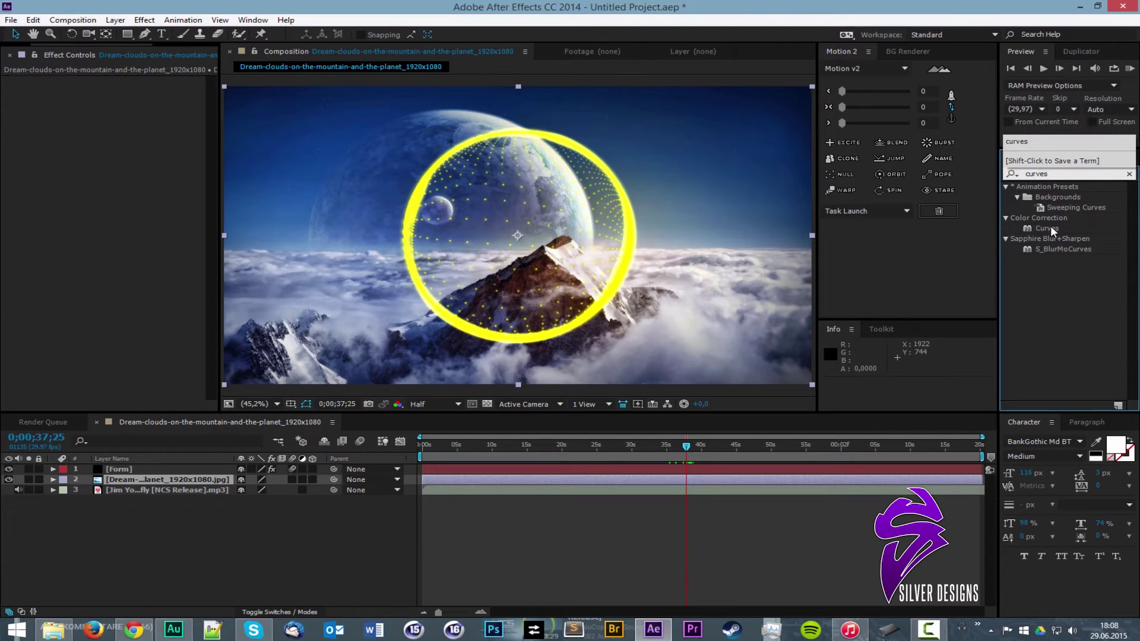
pyautogui.moveTo(1050, 228); pyautogui.dragTo(141, 479)
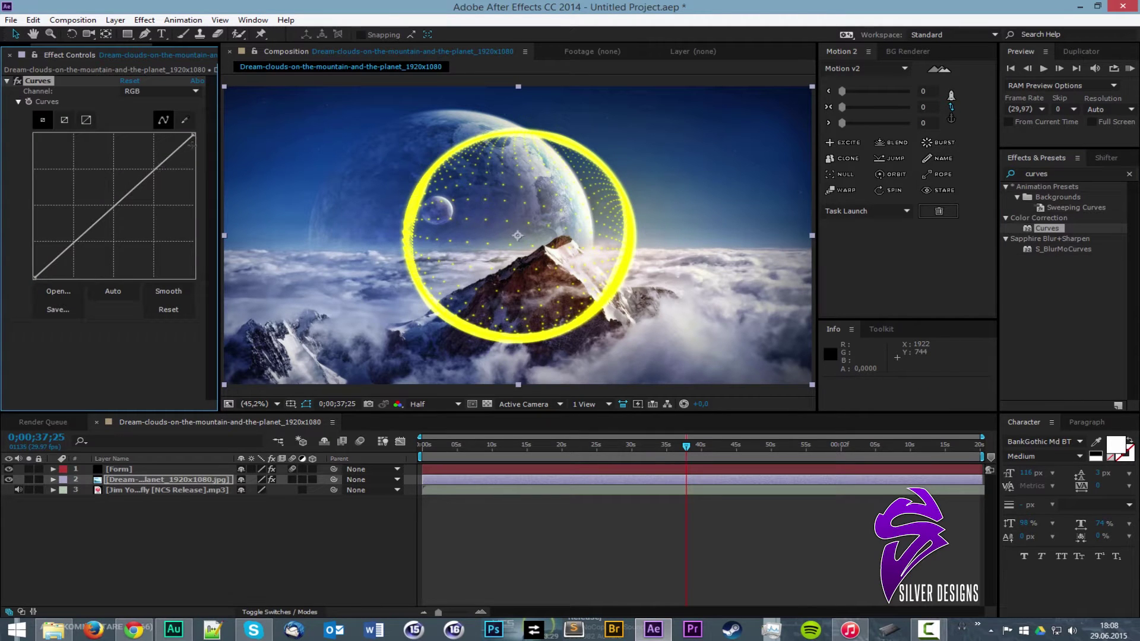
pyautogui.moveTo(194, 135); pyautogui.dragTo(207, 189)
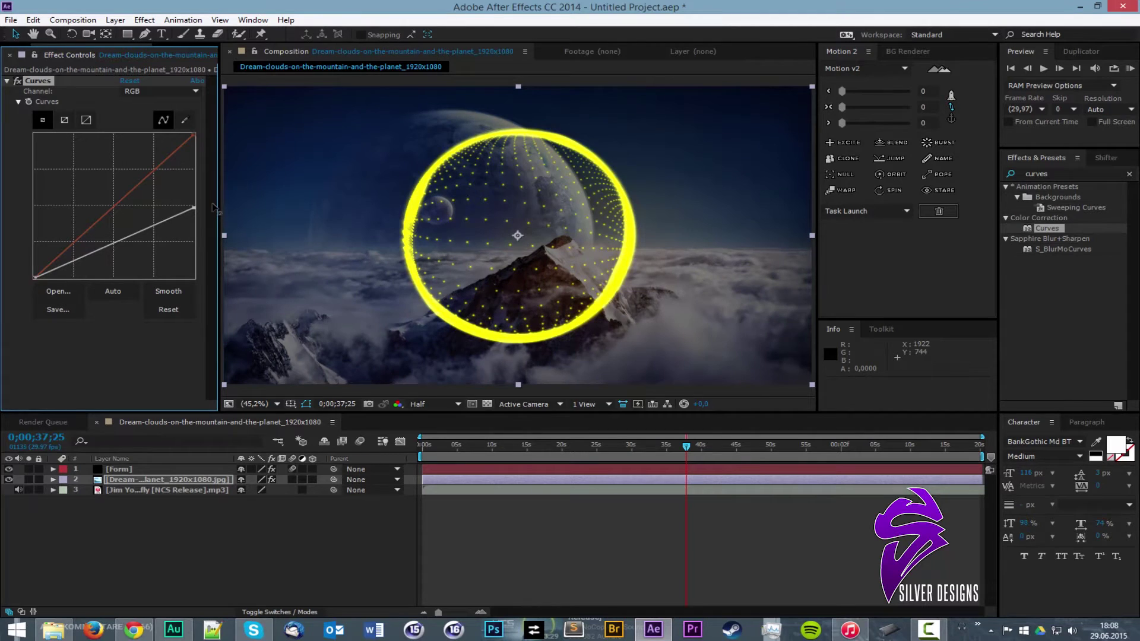
pyautogui.moveTo(213, 208); pyautogui.dragTo(212, 202)
# Try to move the ring toward the right of the composition with the Form effect's Center XY point, and undo the change
pyautogui.scroll(-2, 522, 222)
pyautogui.scroll(2, 535, 221)
pyautogui.moveTo(536, 222); pyautogui.dragTo(534, 209)
pyautogui.click(118, 469)
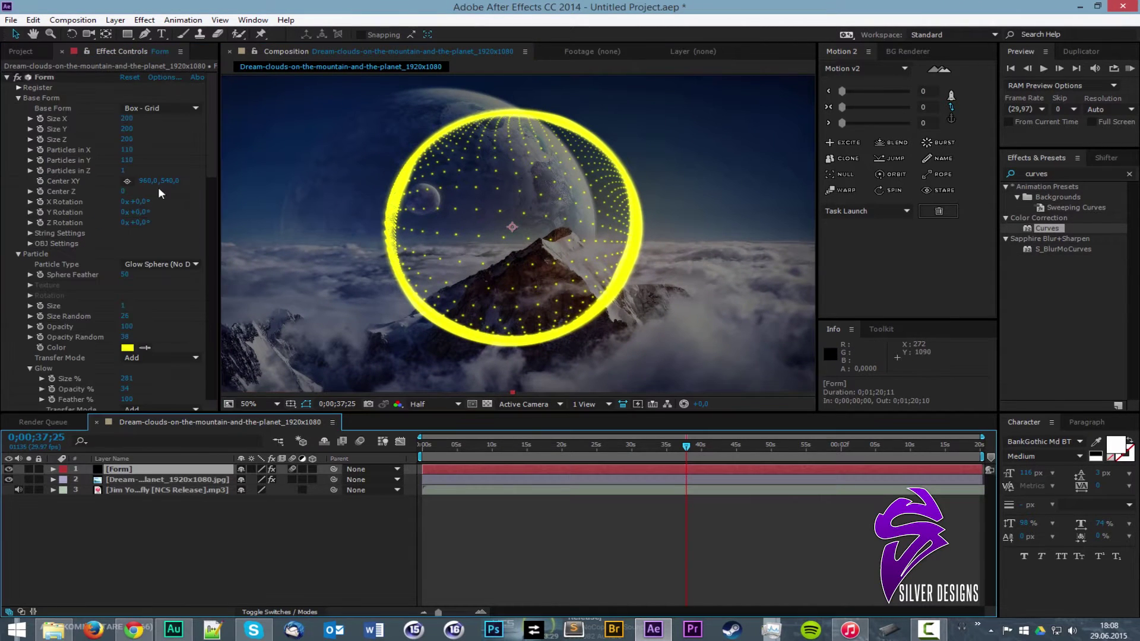
pyautogui.click(126, 180)
pyautogui.click(658, 255)
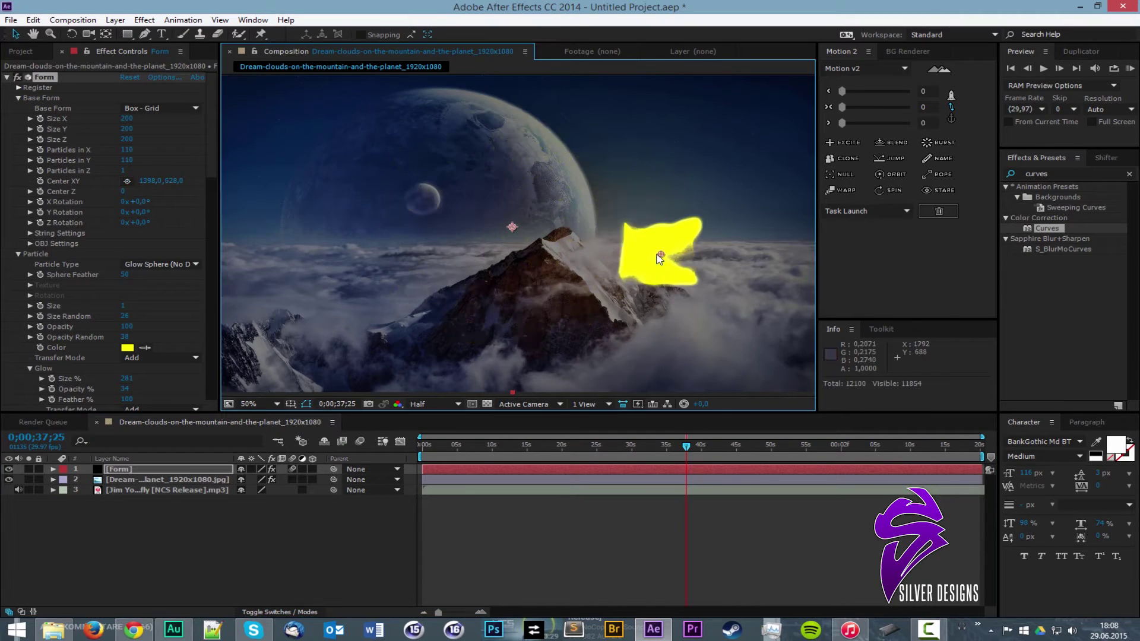
pyautogui.scroll(-2, 557, 235)
pyautogui.hotkey('ctrl', 'z')
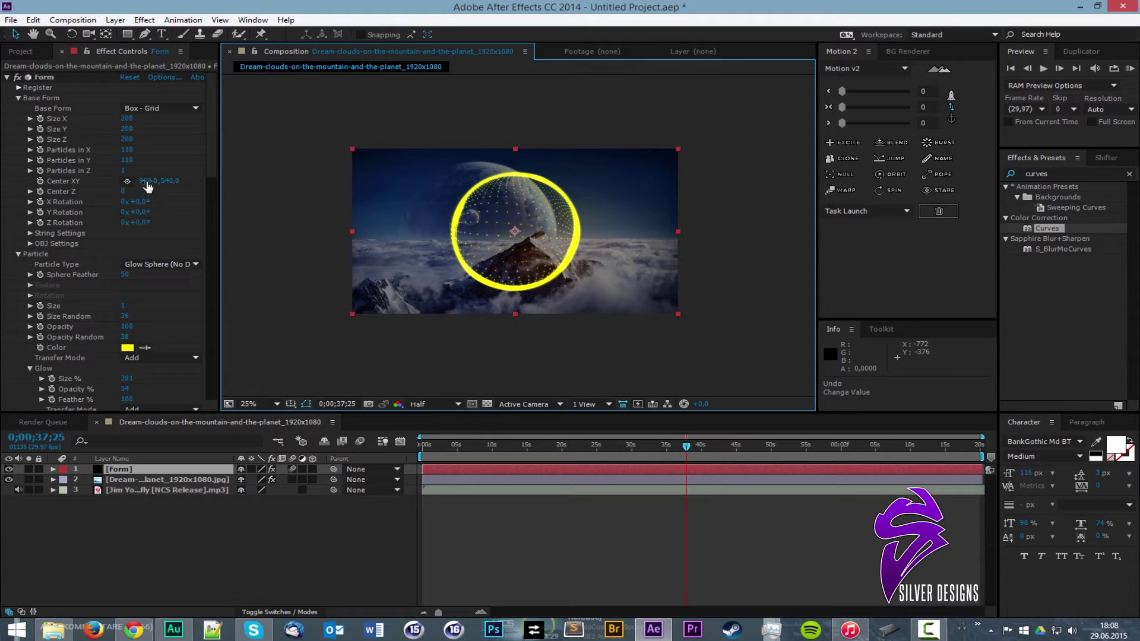
# Move the Form layer right to about 1472, 604, consulting the reference video in Chrome, and fit the composition view up to 100%
pyautogui.scroll(-6, 155, 208)
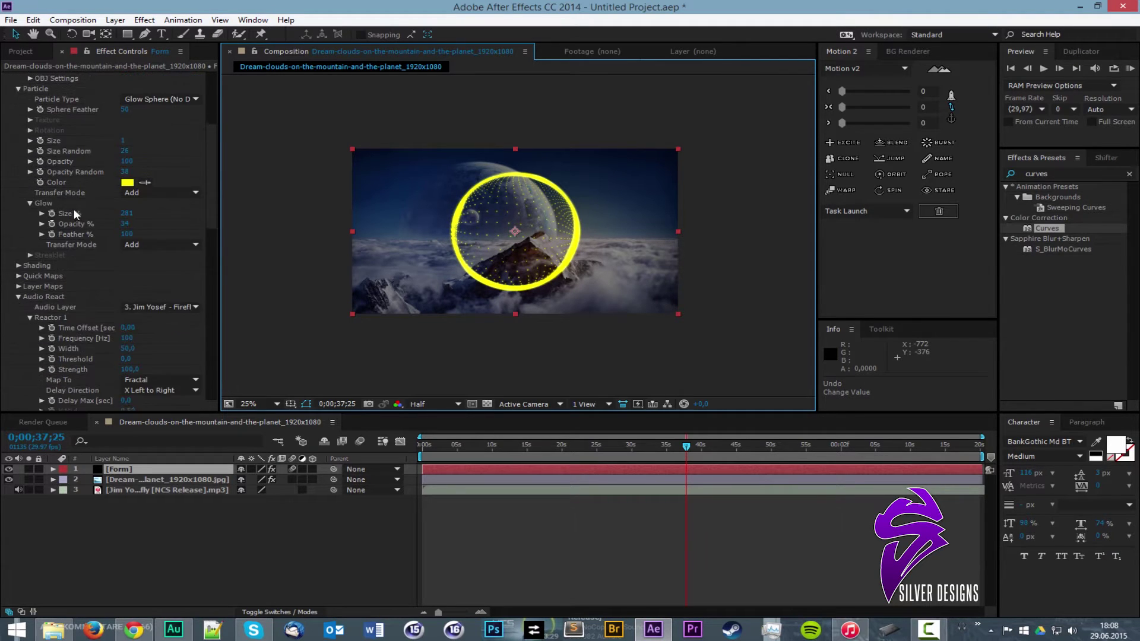
pyautogui.scroll(2, 74, 212)
pyautogui.moveTo(503, 265); pyautogui.dragTo(568, 251)
pyautogui.click(133, 629)
pyautogui.click(133, 629)
pyautogui.scroll(2, 609, 267)
pyautogui.click(277, 403)
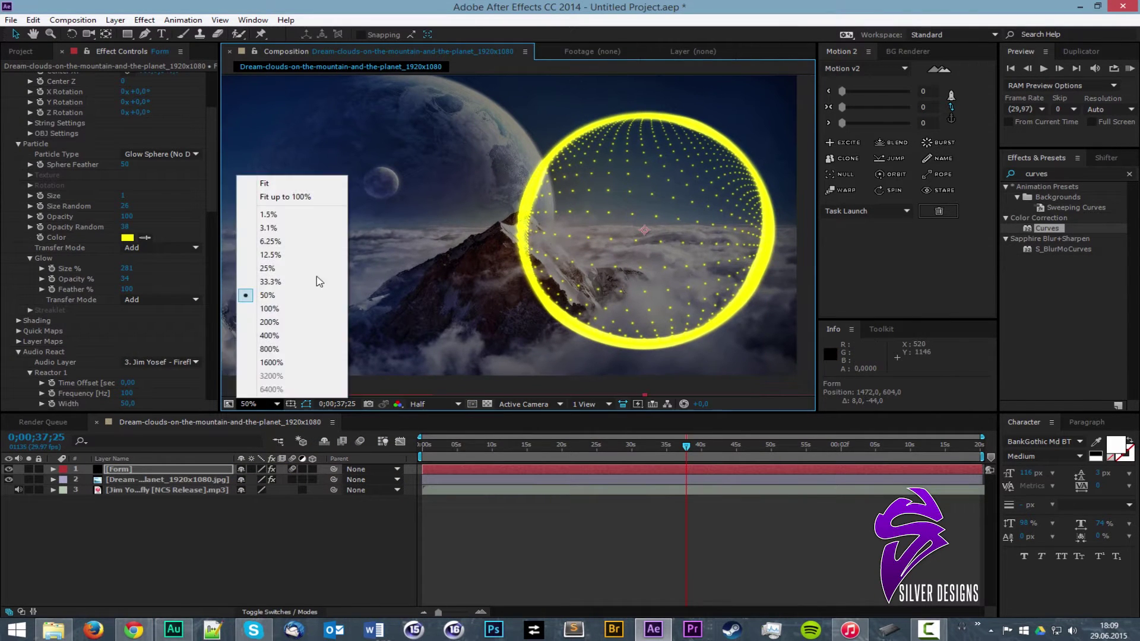
pyautogui.click(300, 196)
# At 0;00;57;00, set the Form particles' Size Random to 0 and Particles in Z to 1
pyautogui.click(648, 446)
pyautogui.moveTo(632, 443); pyautogui.dragTo(820, 455)
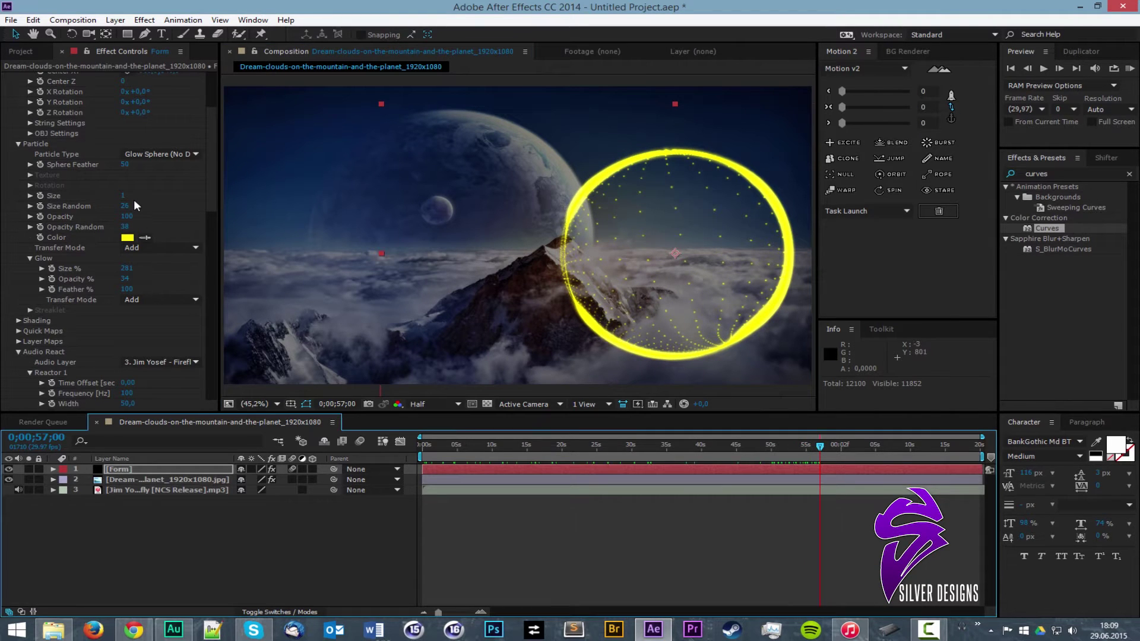
pyautogui.moveTo(102, 206); pyautogui.dragTo(87, 206)
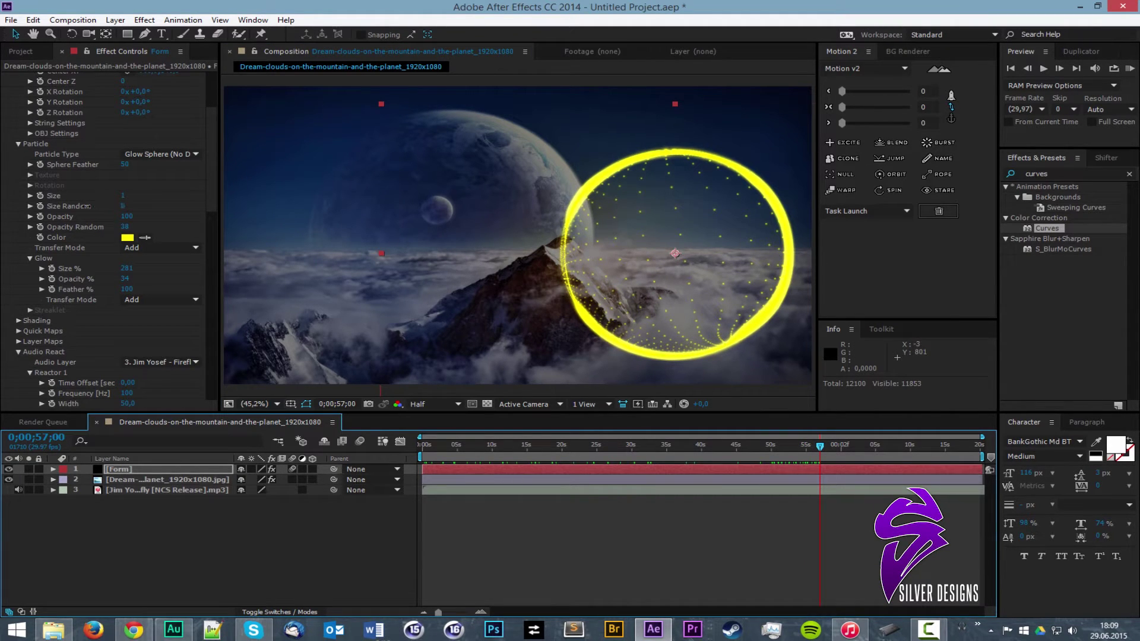
pyautogui.scroll(5, 138, 229)
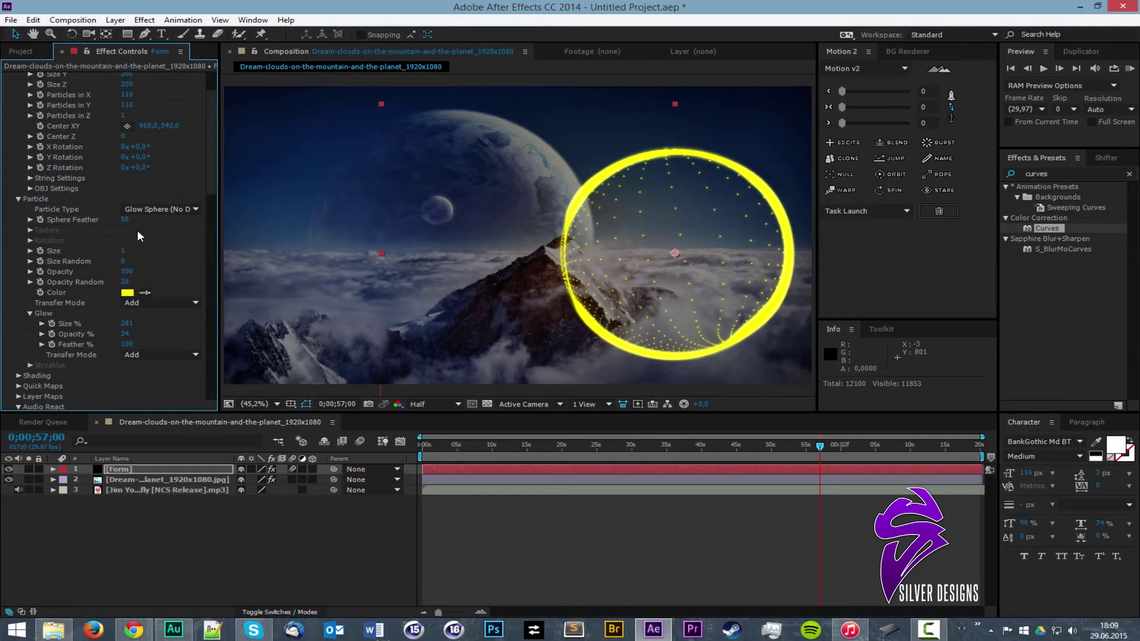
pyautogui.scroll(-4, 84, 206)
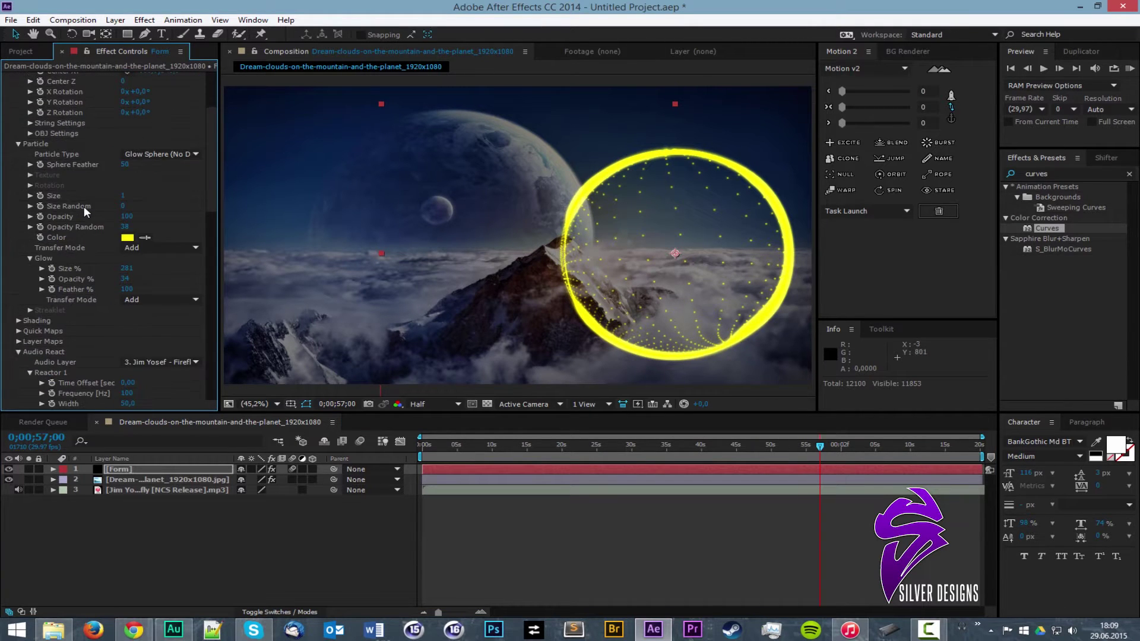
pyautogui.scroll(3, 90, 229)
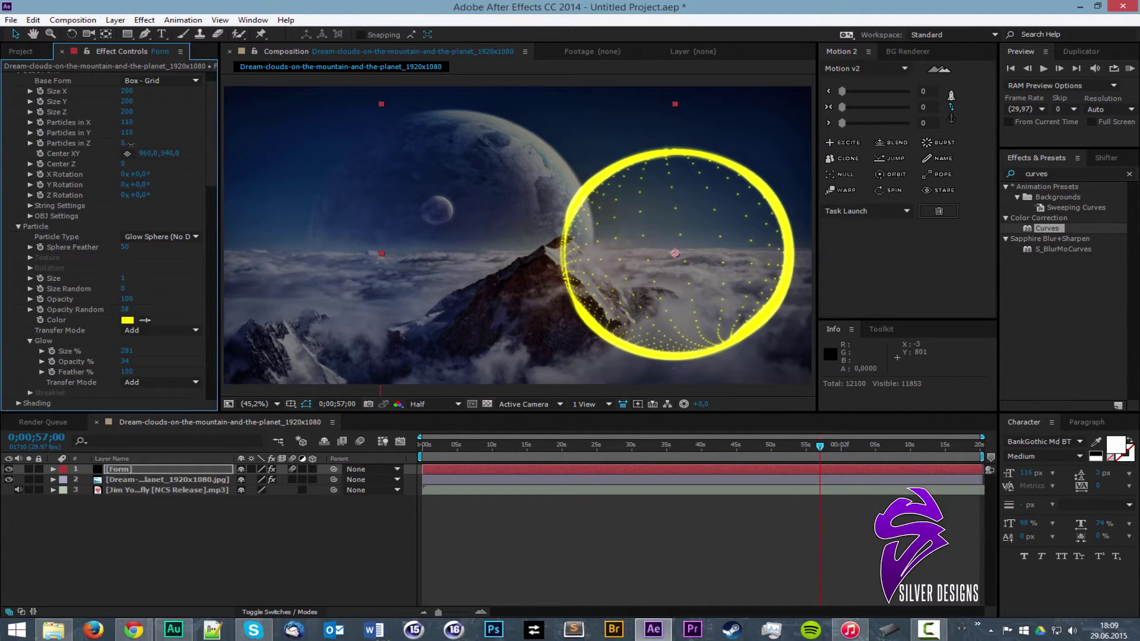
pyautogui.moveTo(129, 145); pyautogui.dragTo(123, 146)
# Examine the ring's look and motion in the NCS reference video in Chrome, and return to After Effects
pyautogui.scroll(-10, 149, 241)
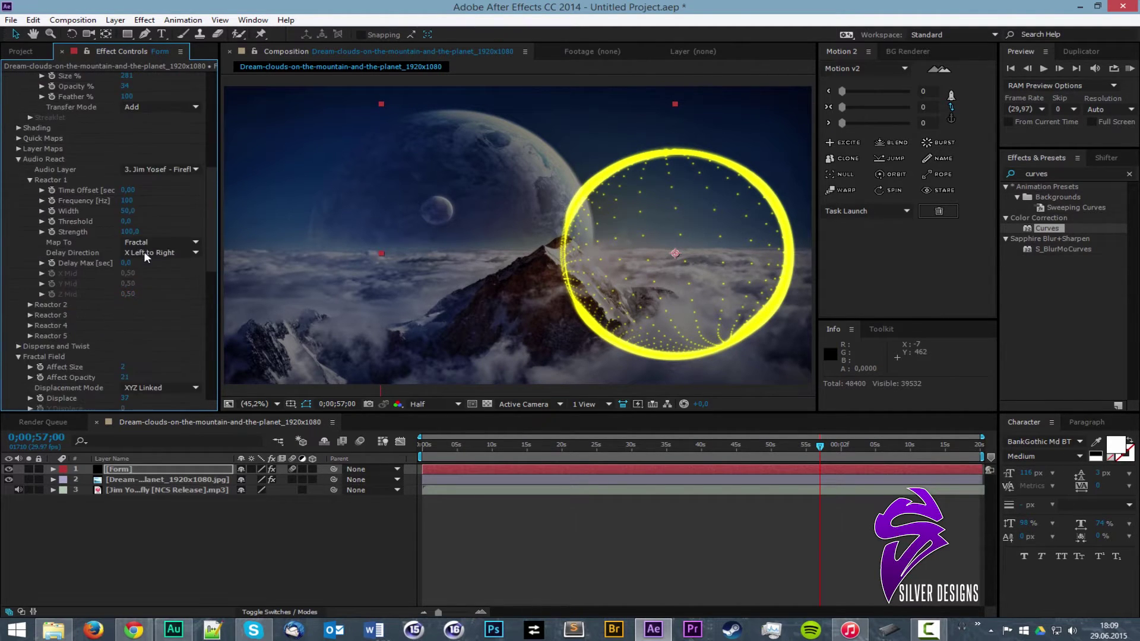
pyautogui.click(141, 634)
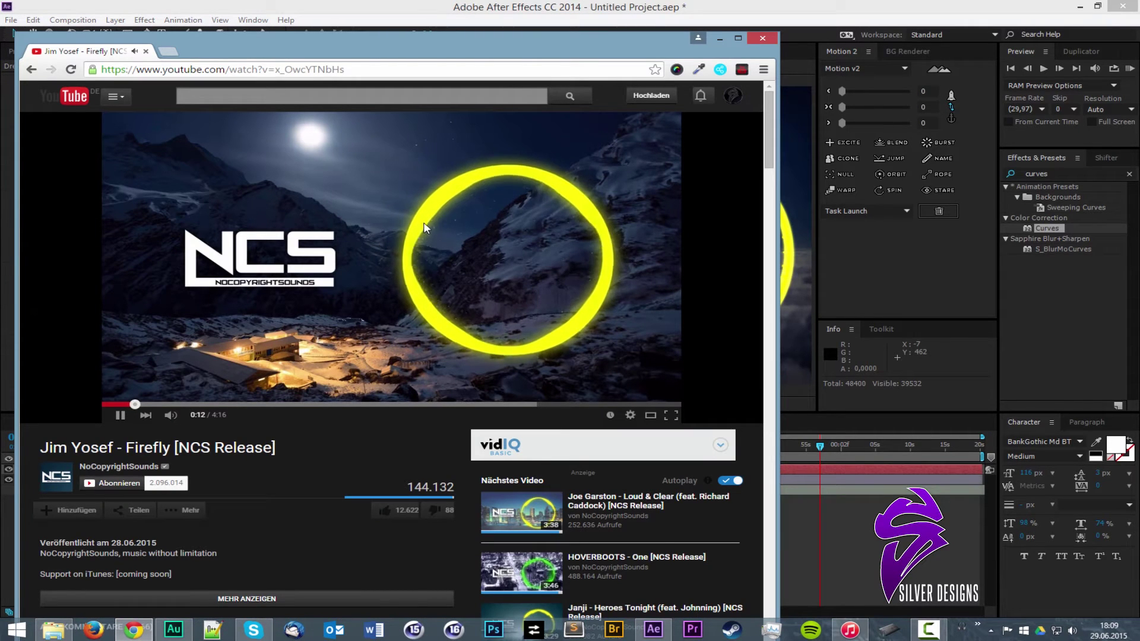
pyautogui.click(535, 307)
pyautogui.hotkey('alt', 'Tab')
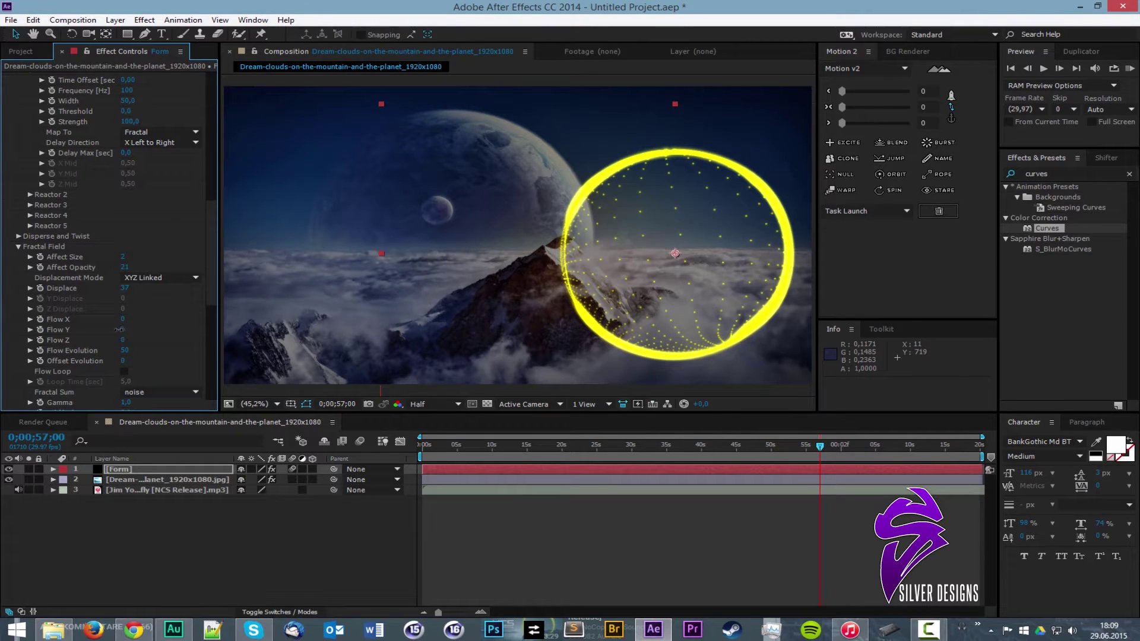
# Set the Fractal Field's Flow Y to -9 and check the motion with a RAM preview and at 0;00;27;21
pyautogui.moveTo(119, 330); pyautogui.dragTo(117, 330)
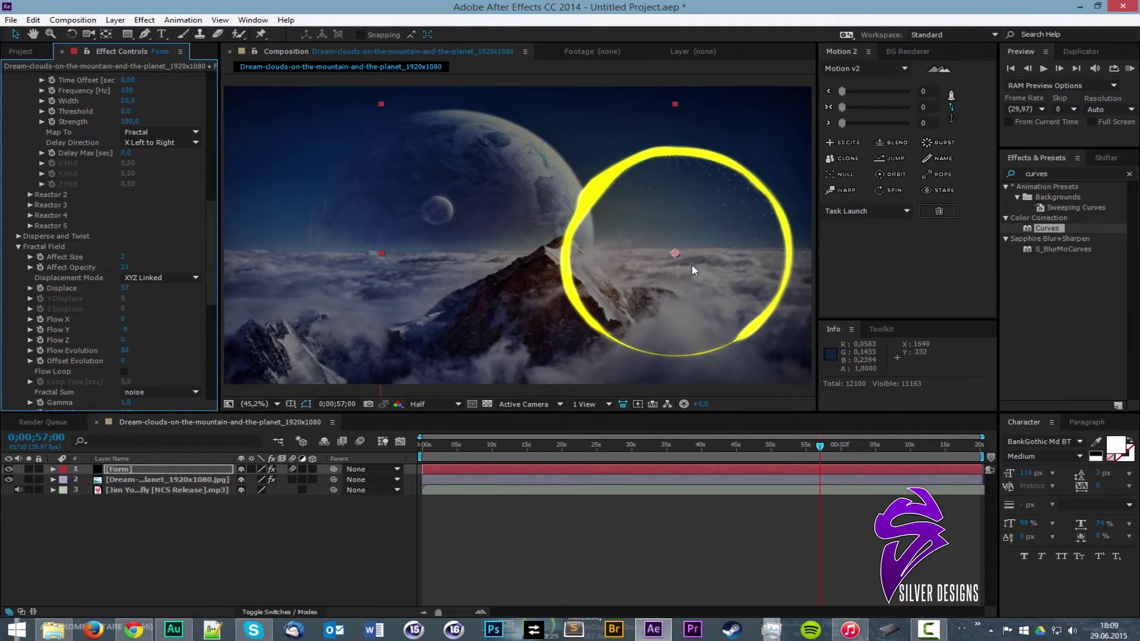
pyautogui.click(1130, 68)
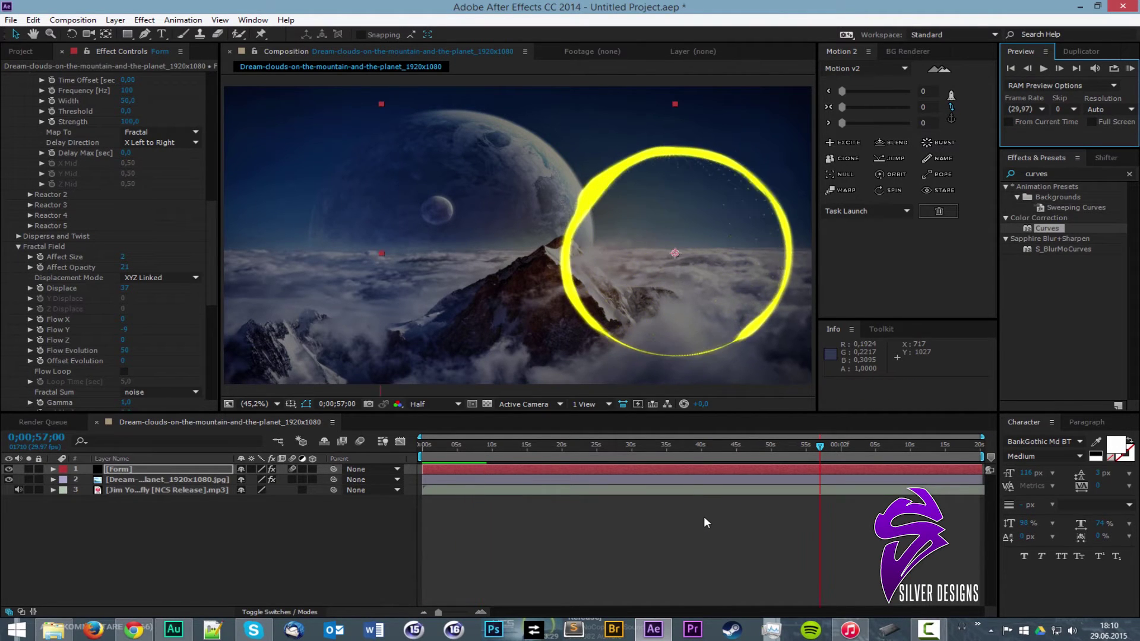
pyautogui.click(666, 446)
pyautogui.moveTo(666, 446); pyautogui.dragTo(615, 439)
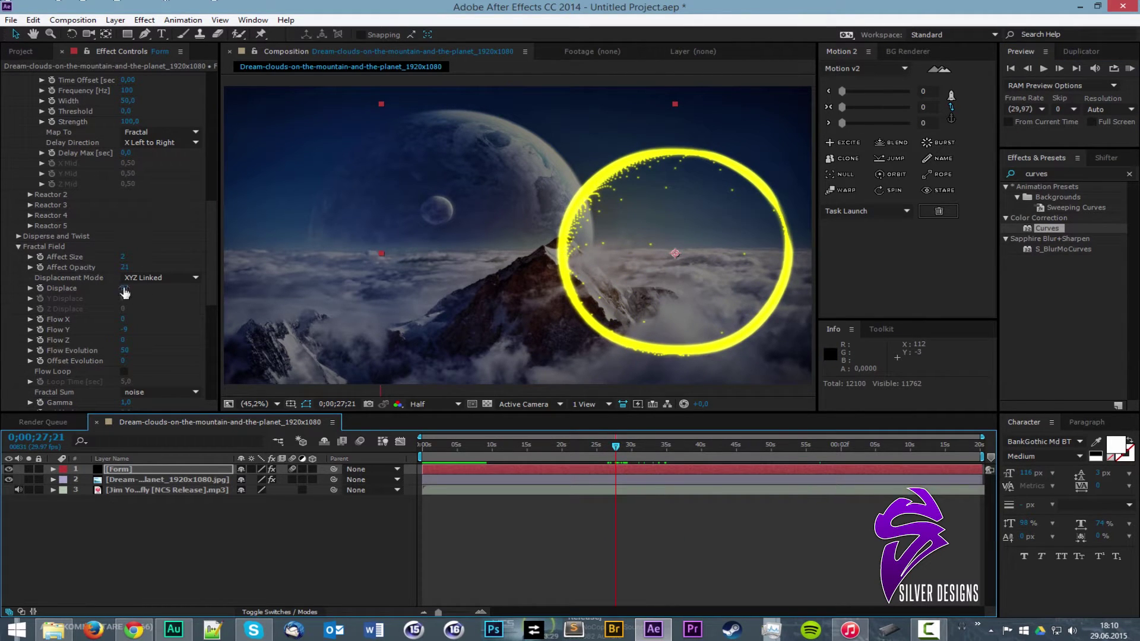
# Raise the Fractal Field's Displace to 99 and check the ring at 0;00;42;12
pyautogui.moveTo(127, 288); pyautogui.dragTo(169, 291)
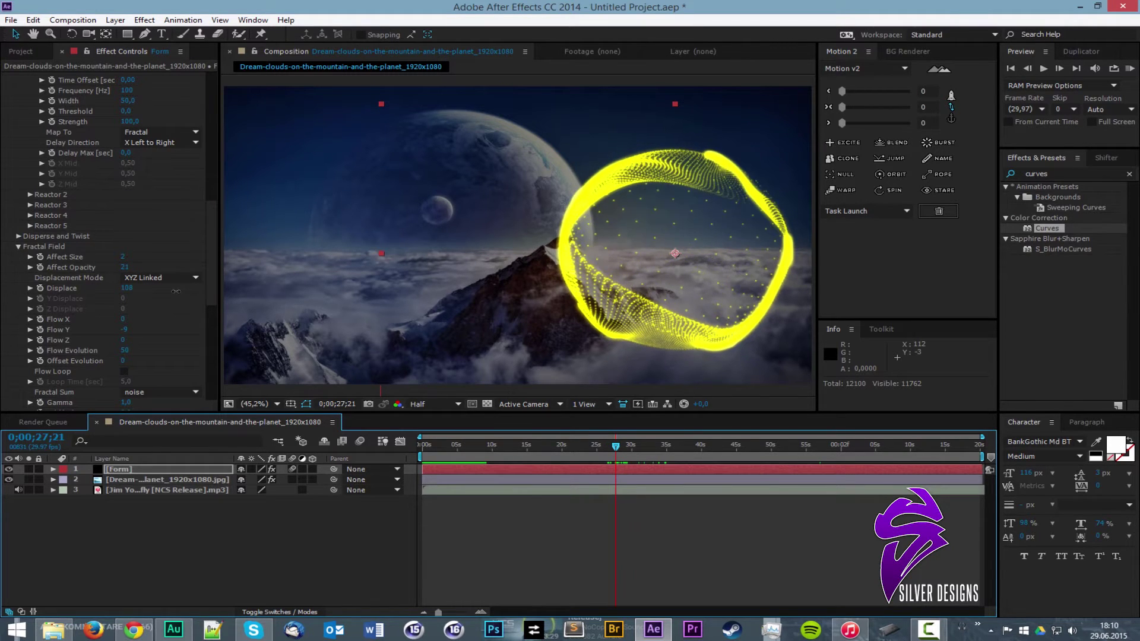
pyautogui.click(687, 444)
pyautogui.moveTo(697, 445); pyautogui.dragTo(718, 445)
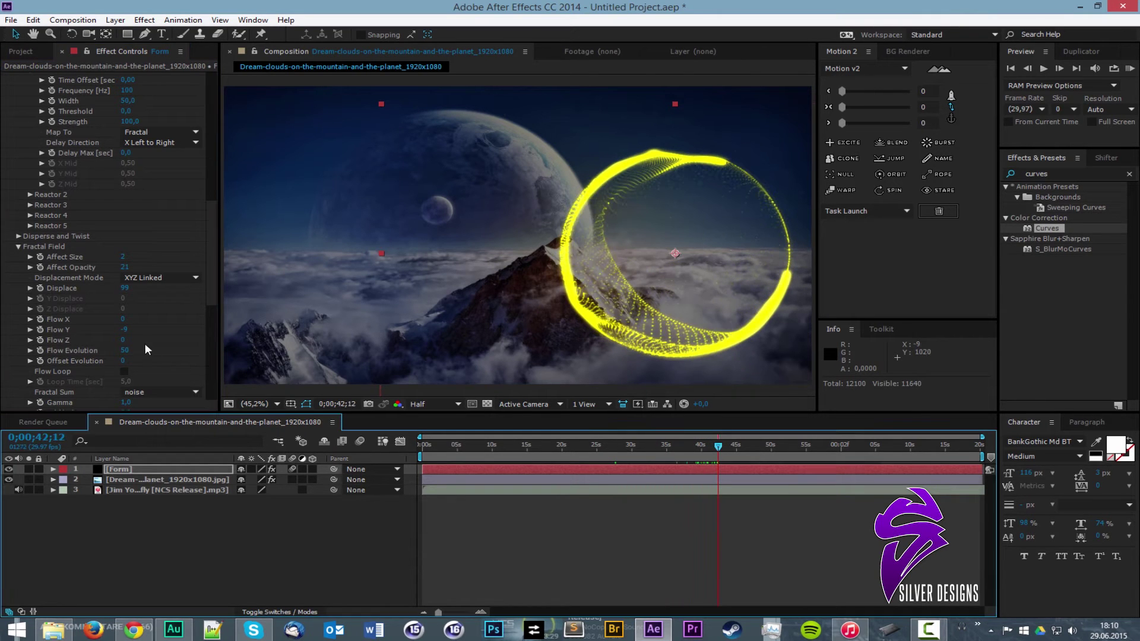
# Set the Form's Particles in X to 196 and Particles in Y to 241, and inspect the denser ring at 0;00;23;13
pyautogui.scroll(10, 163, 211)
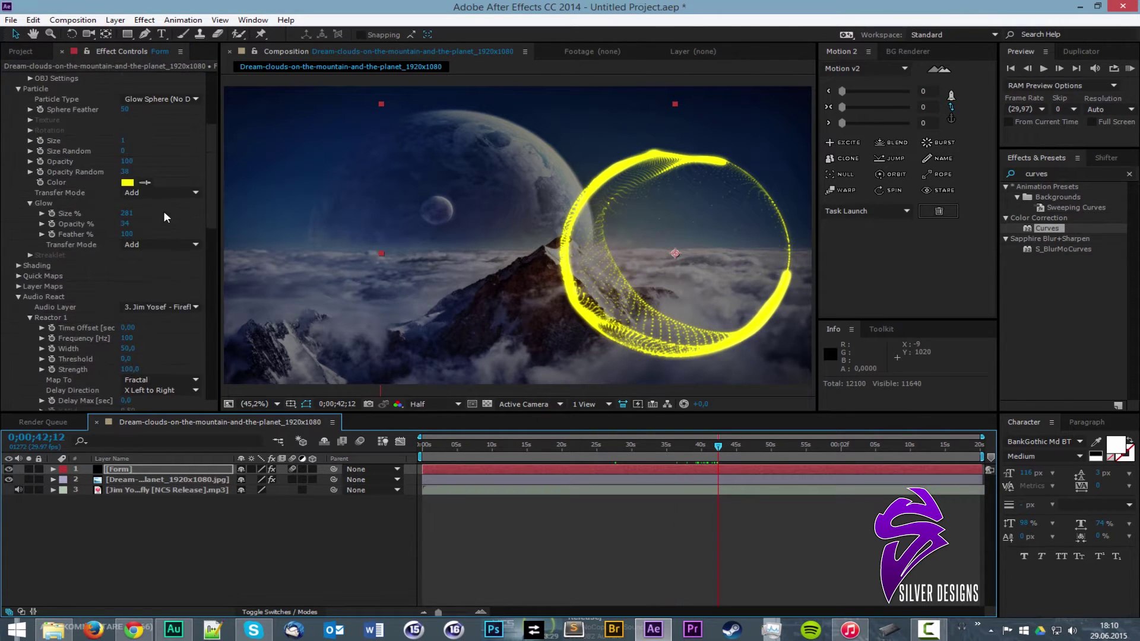
pyautogui.scroll(4, 115, 174)
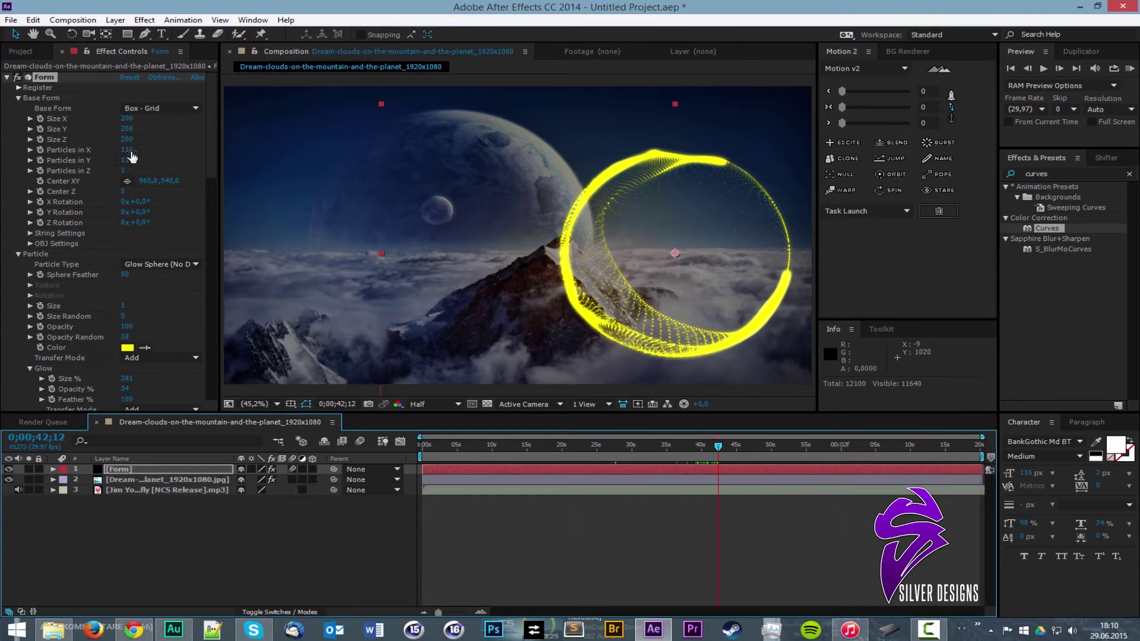
pyautogui.moveTo(147, 151); pyautogui.dragTo(217, 157)
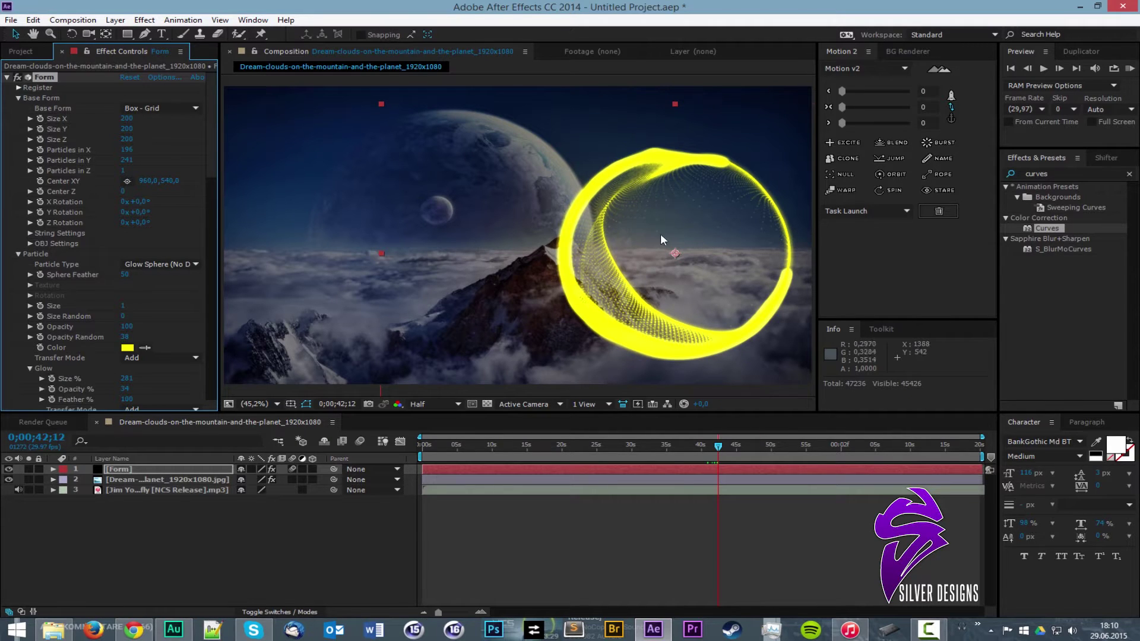
pyautogui.moveTo(694, 444); pyautogui.dragTo(586, 453)
pyautogui.scroll(-1, 636, 305)
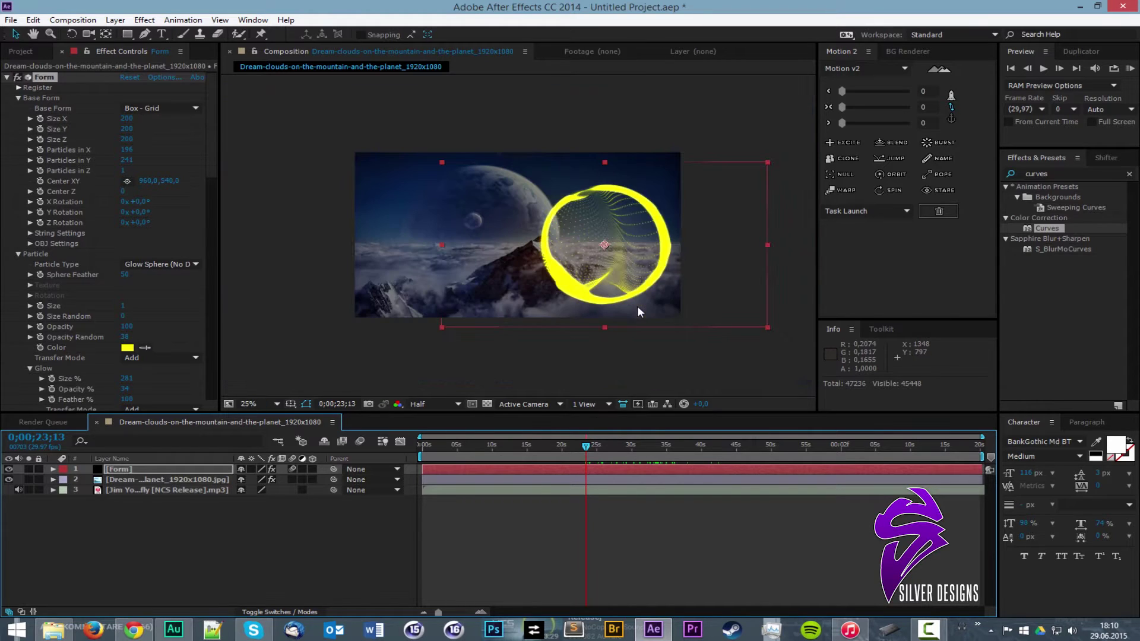
pyautogui.scroll(1, 618, 297)
pyautogui.moveTo(617, 296); pyautogui.dragTo(524, 274)
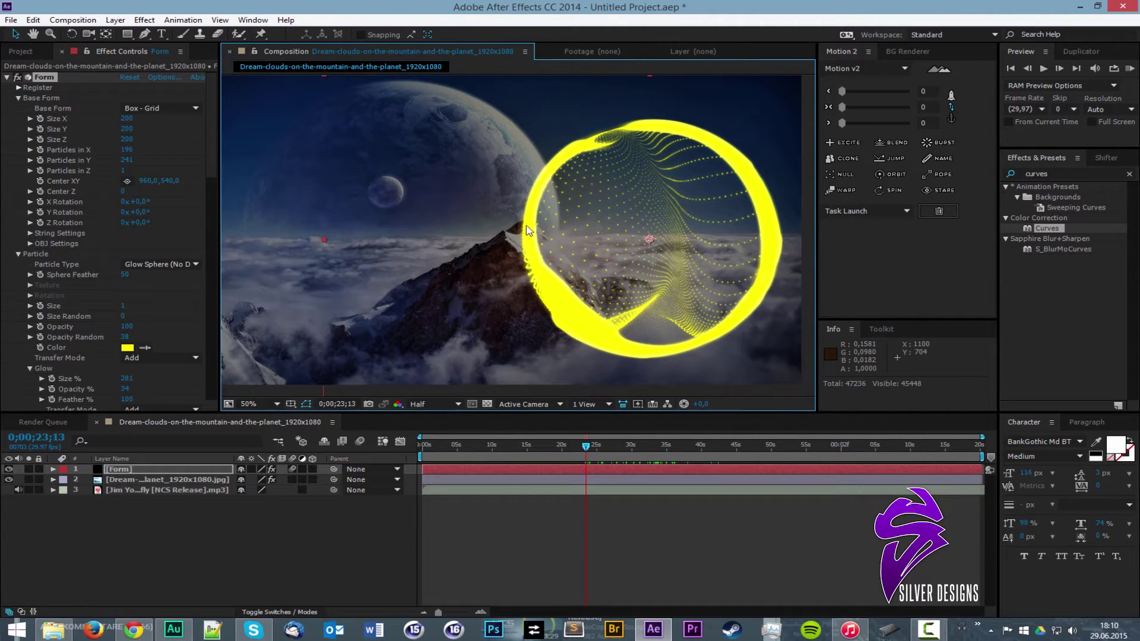
# Apply the Trapcode Shine effect to the Form layer and set its Transfer Mode to Add
pyautogui.click(1076, 172)
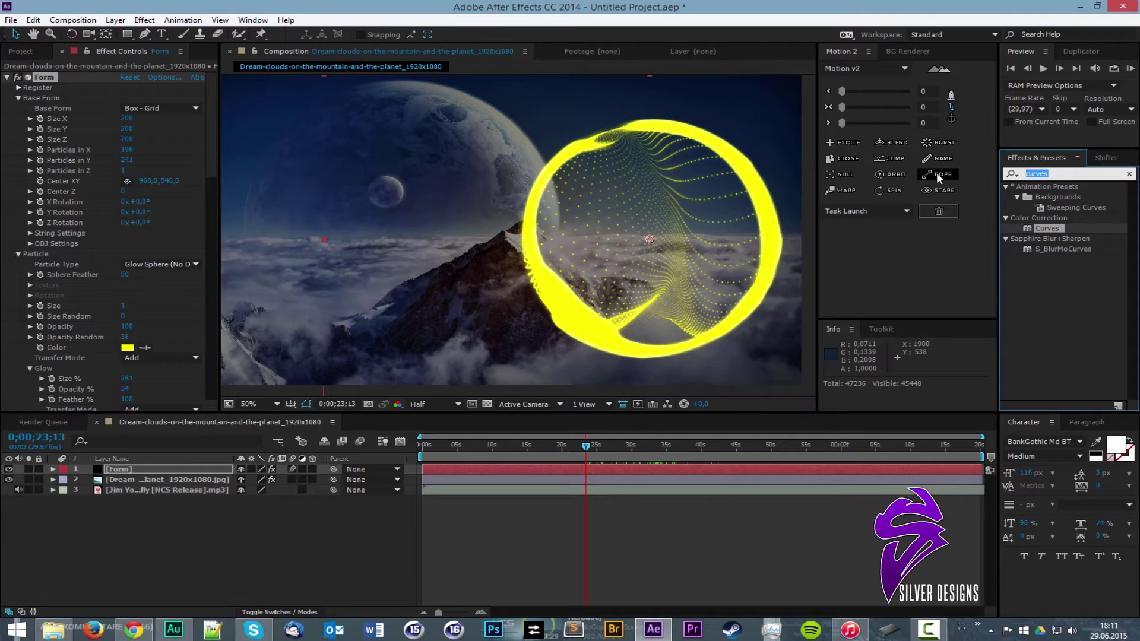
pyautogui.write('shine')
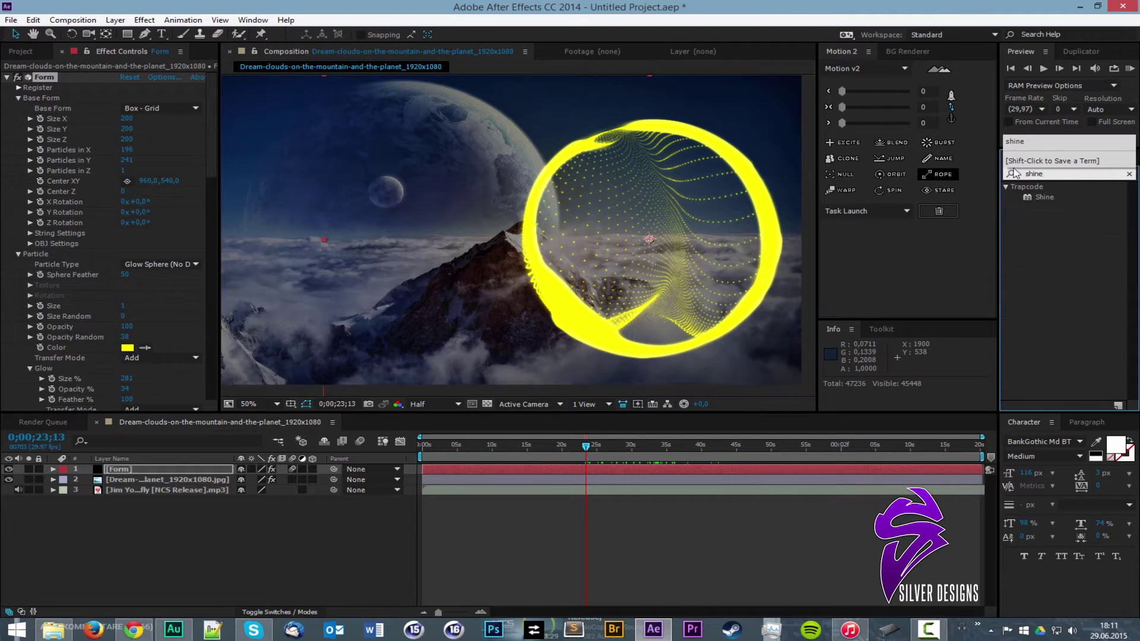
pyautogui.moveTo(1044, 197); pyautogui.dragTo(123, 465)
pyautogui.scroll(-2, 526, 255)
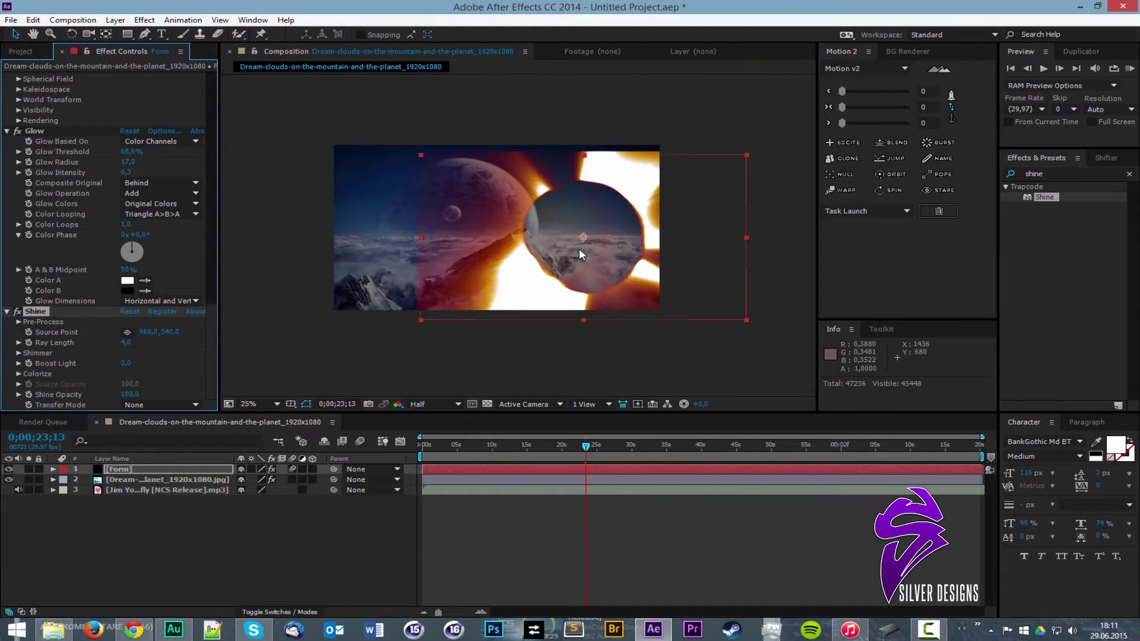
pyautogui.click(134, 403)
pyautogui.click(136, 189)
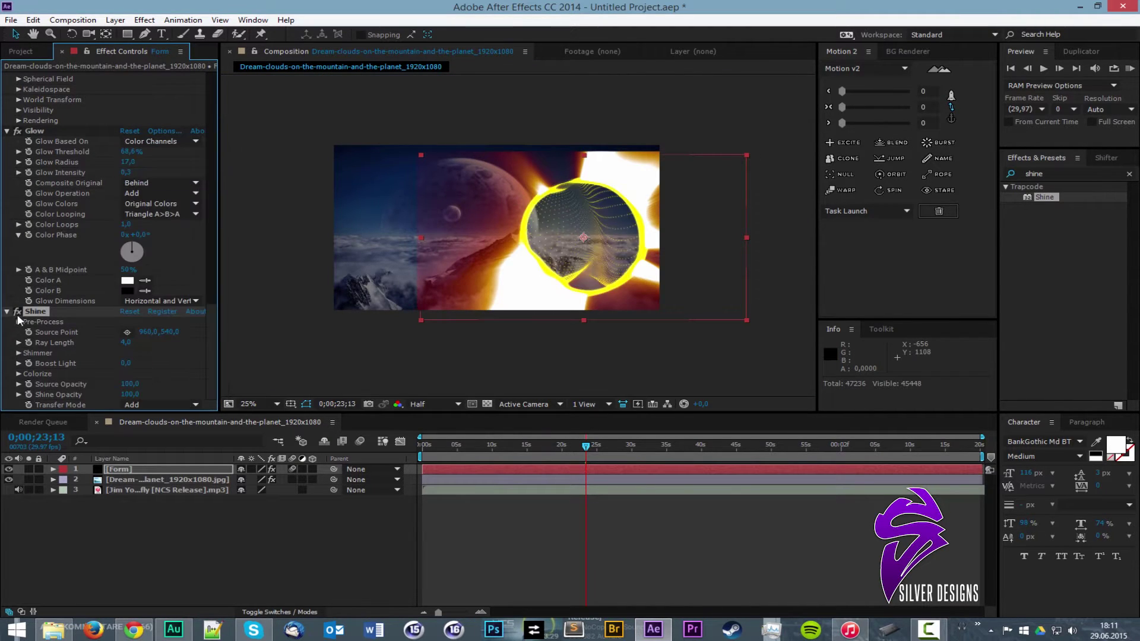
# Set Shine's Colorize option to None and lower its Shine Opacity to 4
pyautogui.click(19, 373)
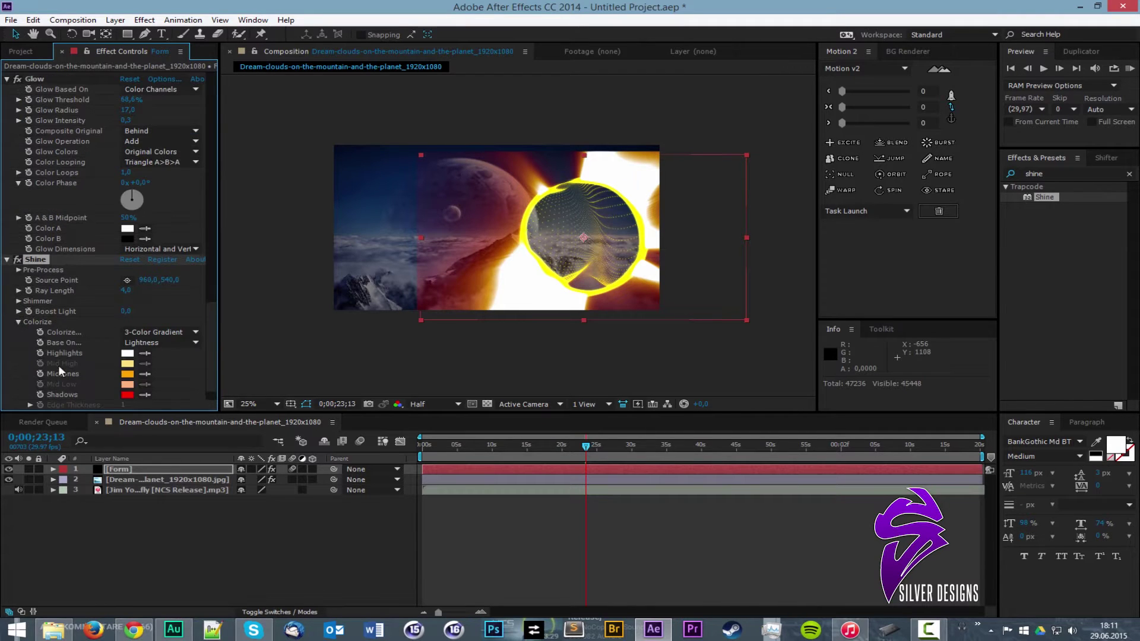
pyautogui.click(127, 332)
pyautogui.click(172, 257)
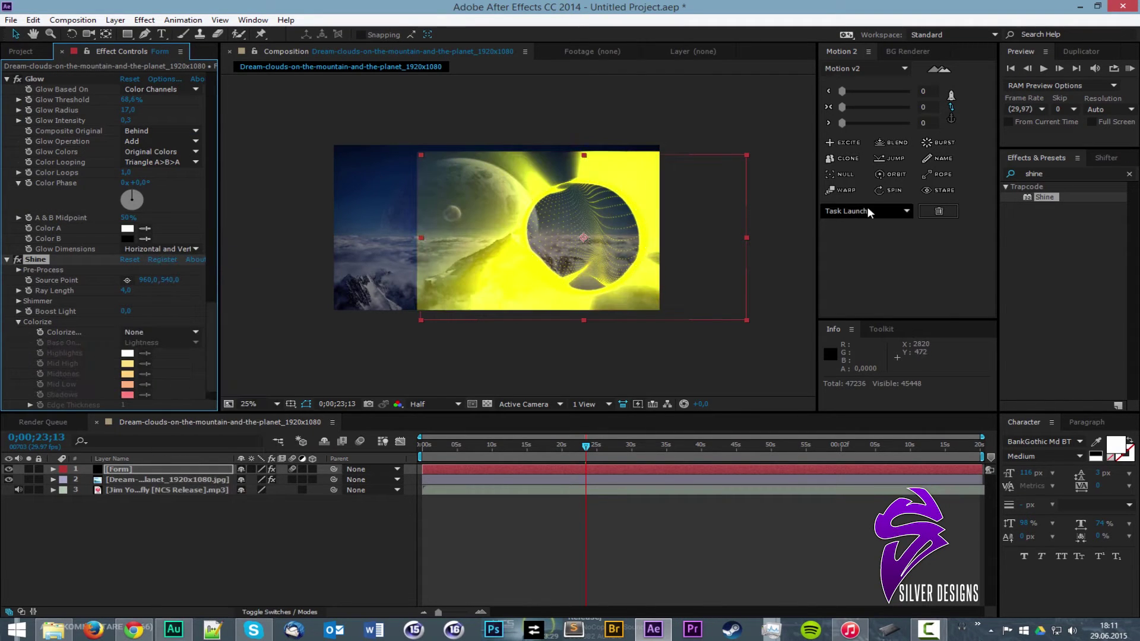
pyautogui.scroll(-1, 167, 340)
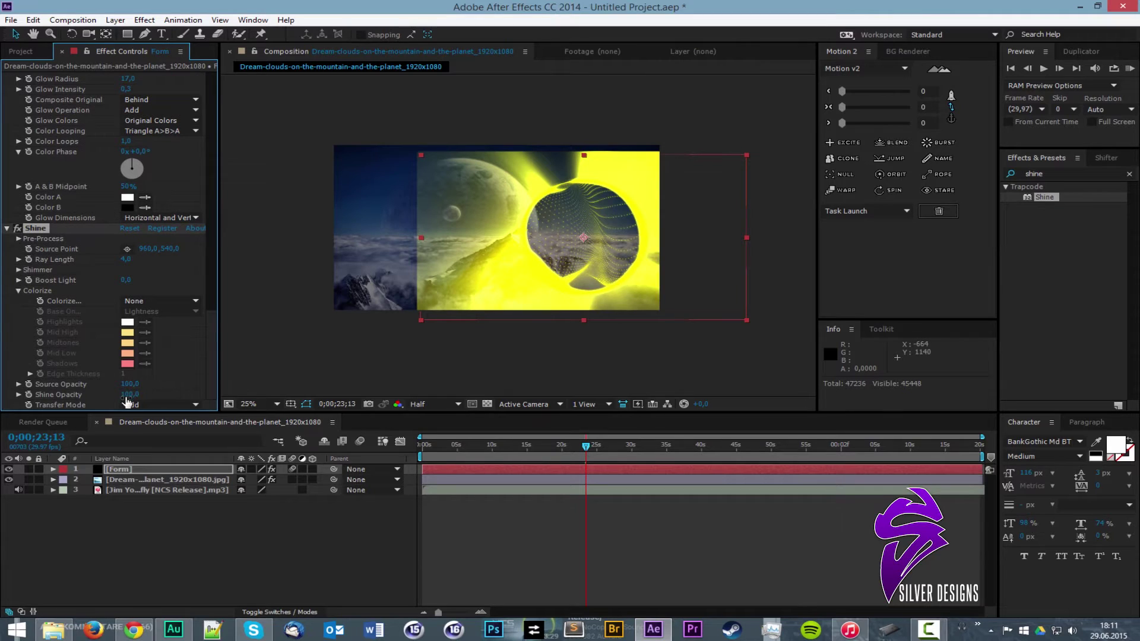
pyautogui.moveTo(127, 383); pyautogui.dragTo(36, 402)
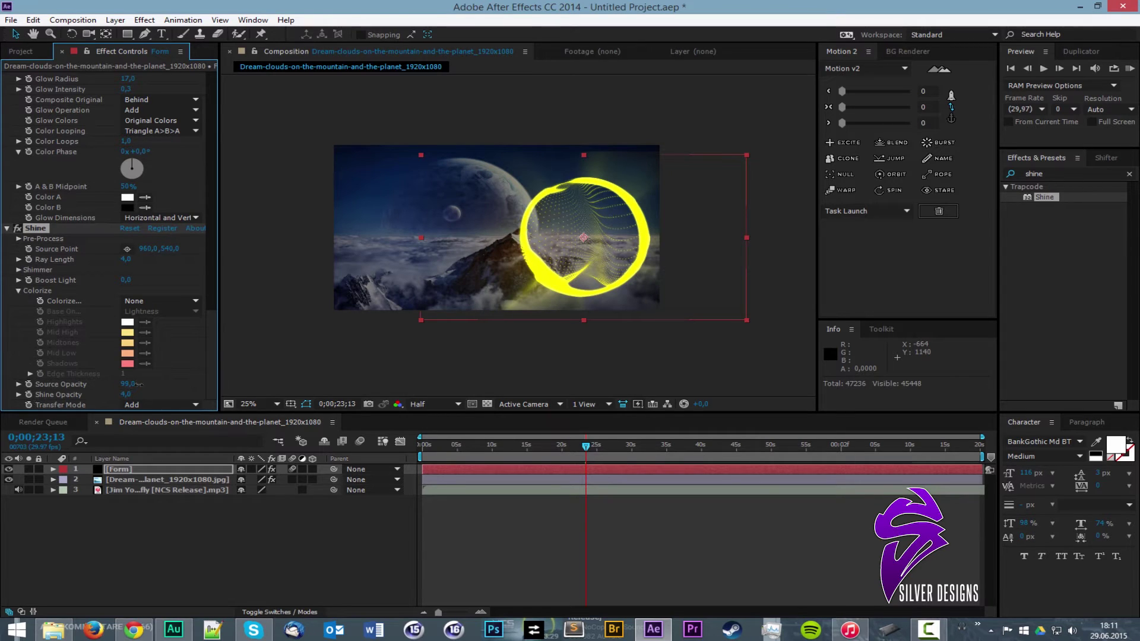
# Set Shine's Source Opacity to 100, Ray Length to 1 and Shine Opacity to 7
pyautogui.moveTo(127, 384); pyautogui.dragTo(132, 383)
pyautogui.moveTo(115, 261); pyautogui.dragTo(104, 265)
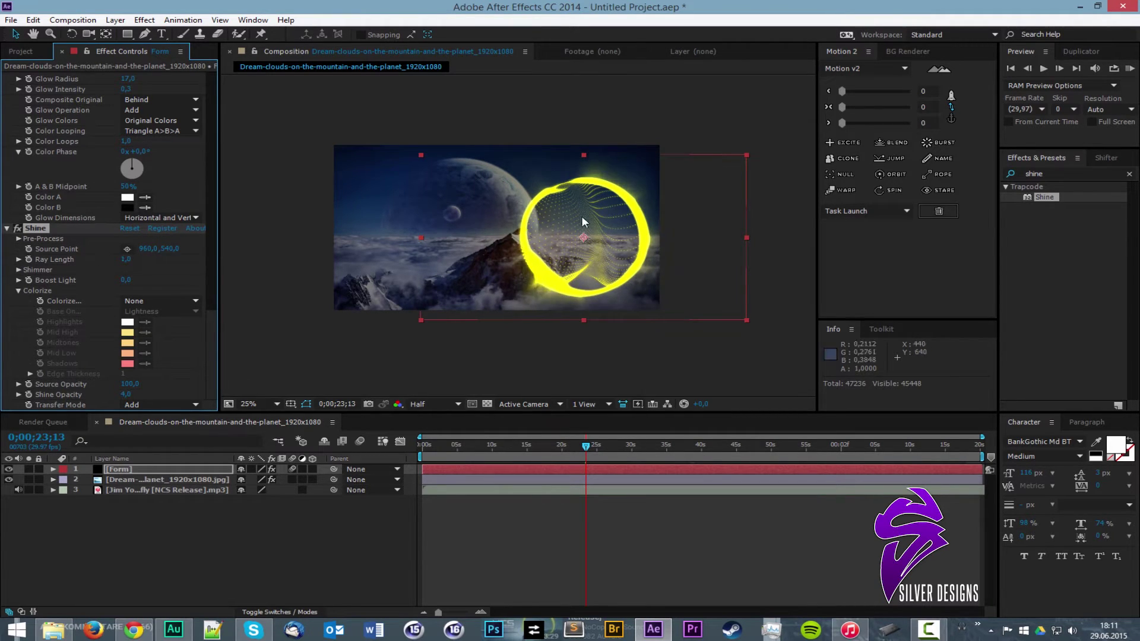
pyautogui.scroll(2, 604, 217)
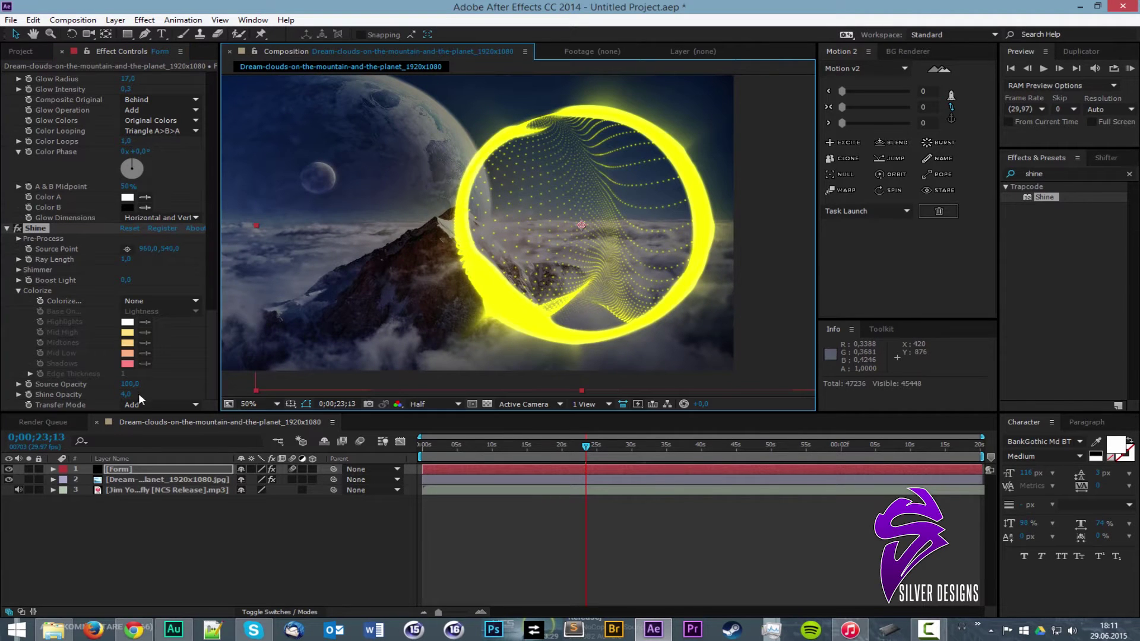
pyautogui.moveTo(125, 395); pyautogui.dragTo(128, 394)
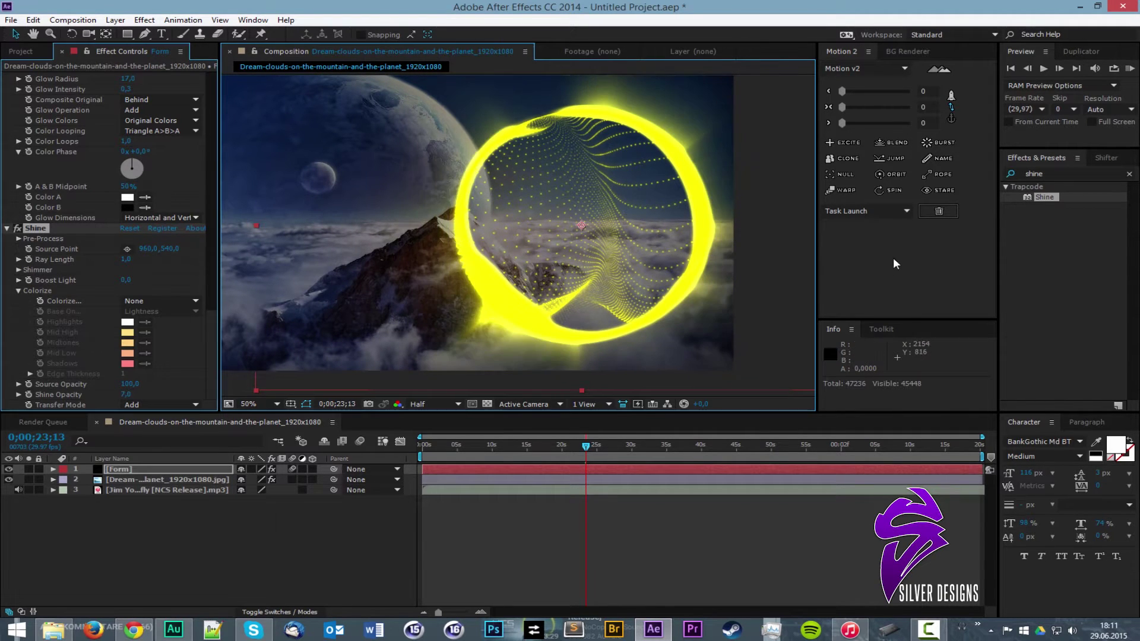
# Try raising Shine Opacity to 100 on the calm ring at 0;00;30;22
pyautogui.scroll(-2, 652, 209)
pyautogui.moveTo(599, 444); pyautogui.dragTo(637, 450)
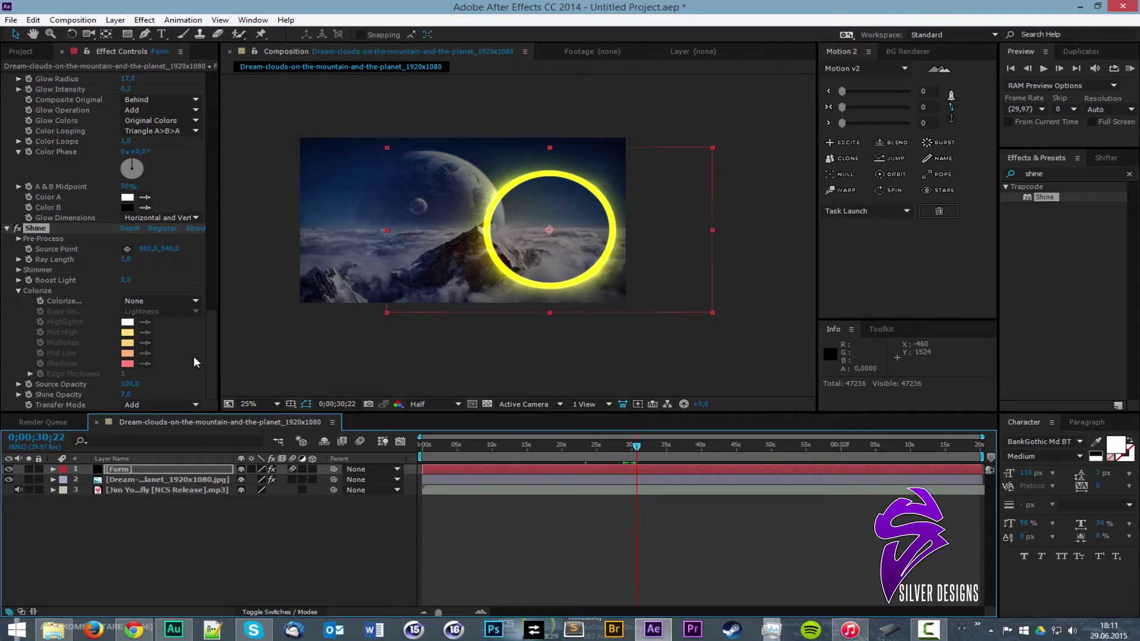
pyautogui.moveTo(121, 396); pyautogui.dragTo(253, 368)
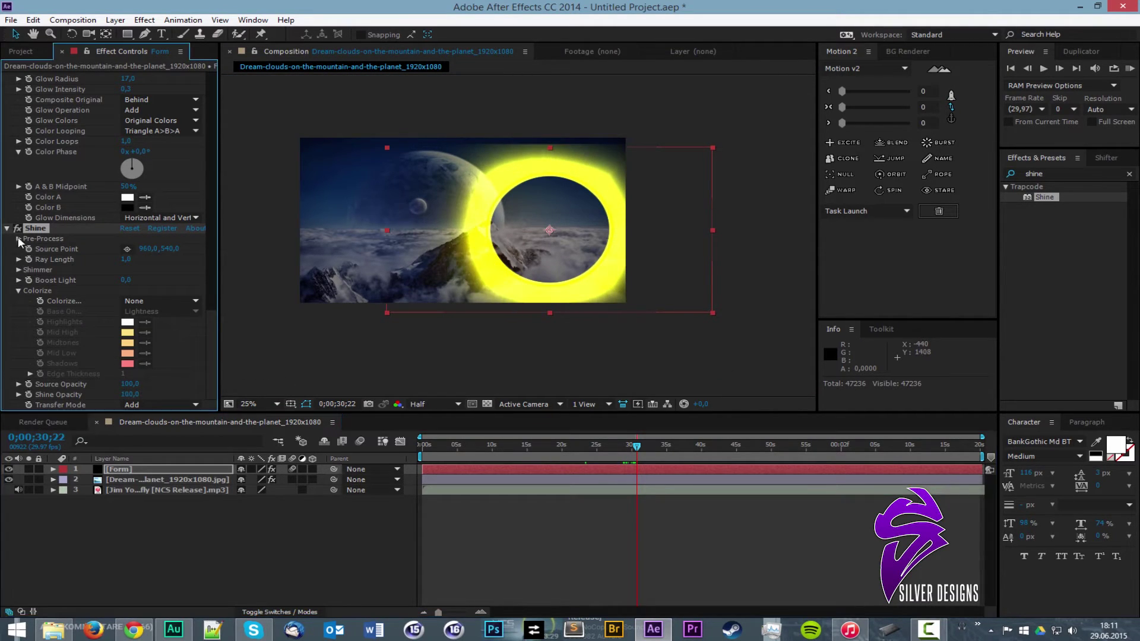
# Delete the Shine effect from the Form layer and check the ring without it
pyautogui.press('Delete')
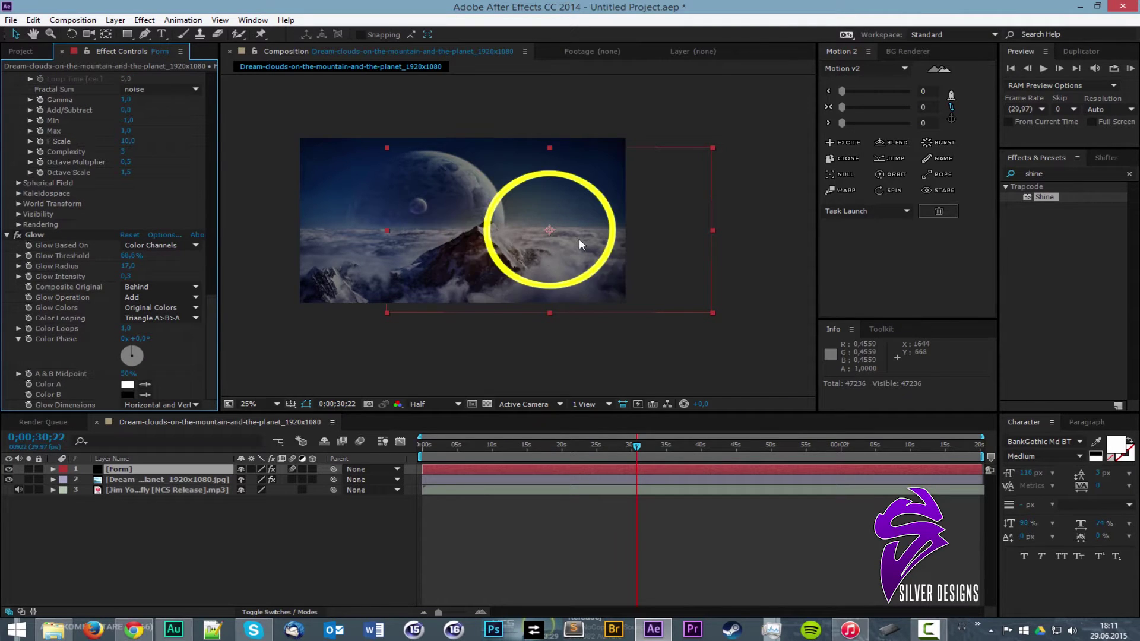
pyautogui.scroll(1, 580, 237)
pyautogui.scroll(-1, 579, 238)
# Create a new adjustment layer above the Form layer in the composition
pyautogui.click(157, 524)
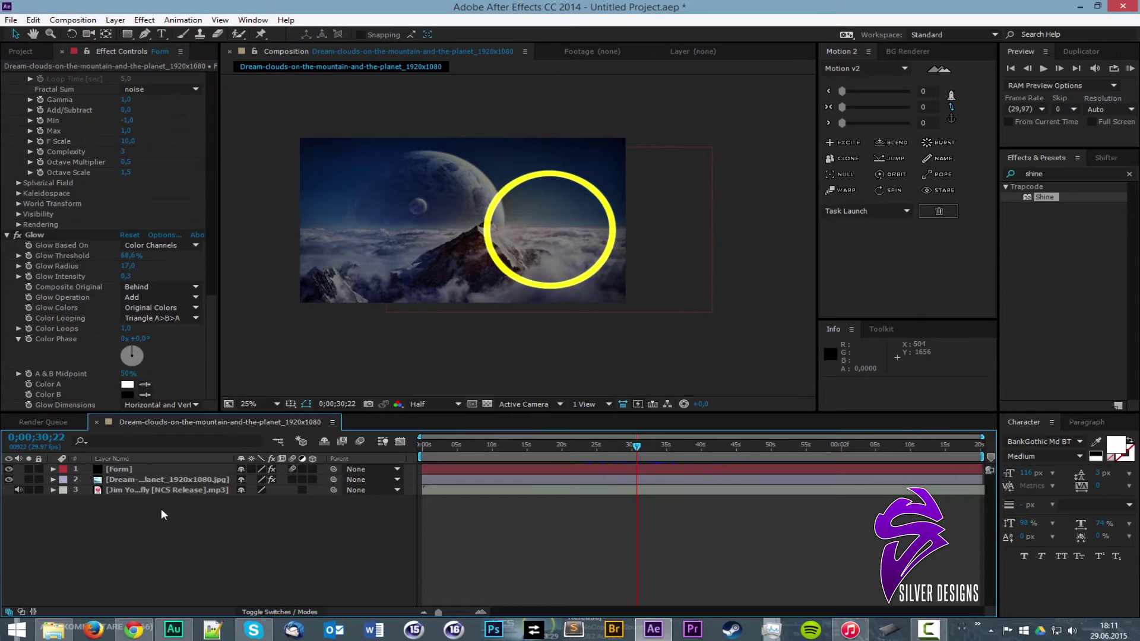
pyautogui.rightClick(179, 530)
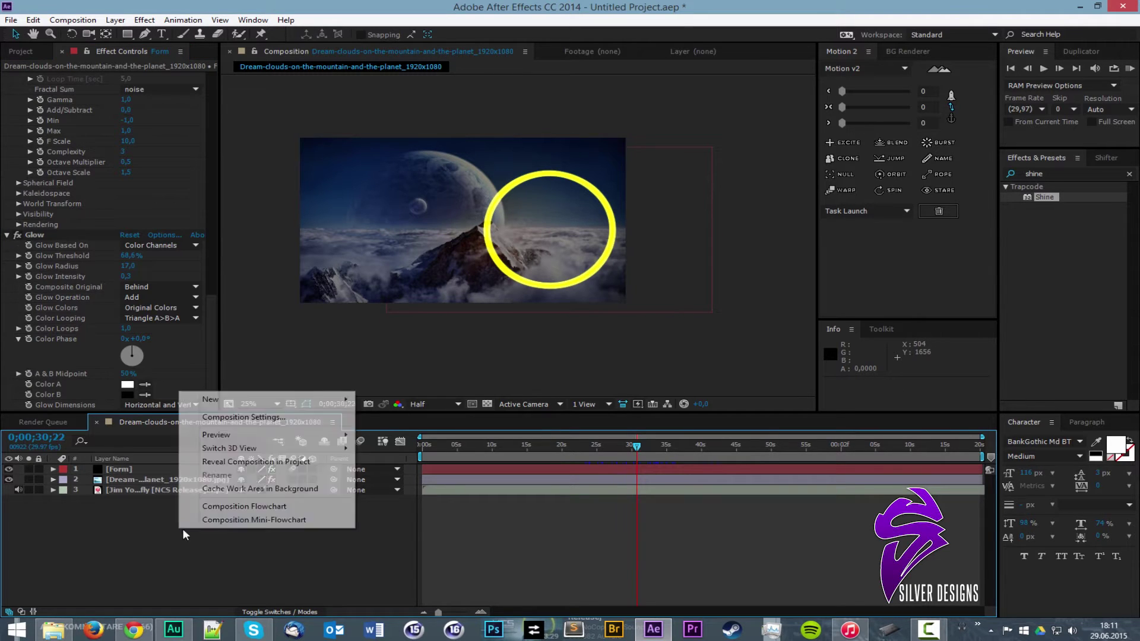
pyautogui.moveTo(244, 404)
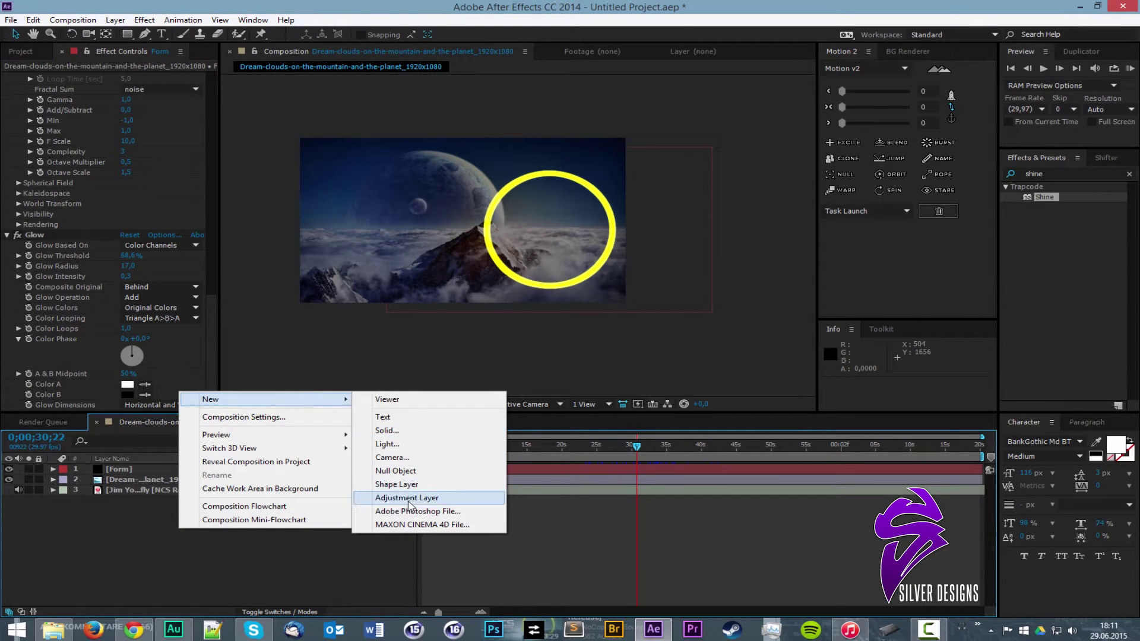
pyautogui.click(409, 497)
# Search the effects for curves and apply the Curves color correction to the adjustment layer
pyautogui.moveTo(1066, 173); pyautogui.dragTo(950, 170)
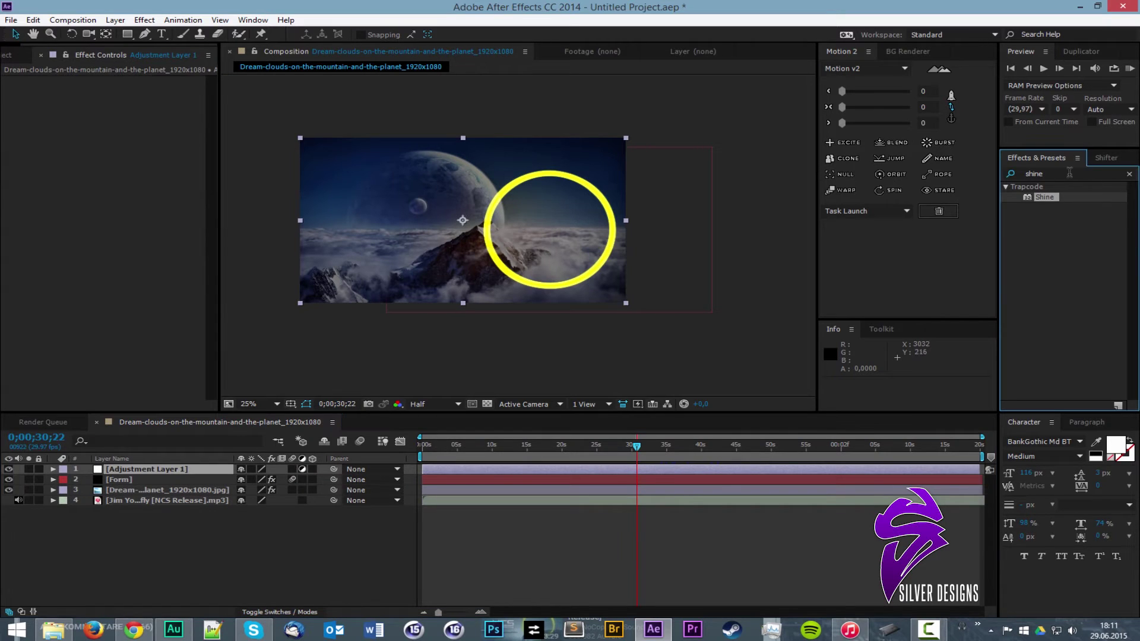
pyautogui.moveTo(1069, 173); pyautogui.dragTo(853, 173)
pyautogui.write('ves')
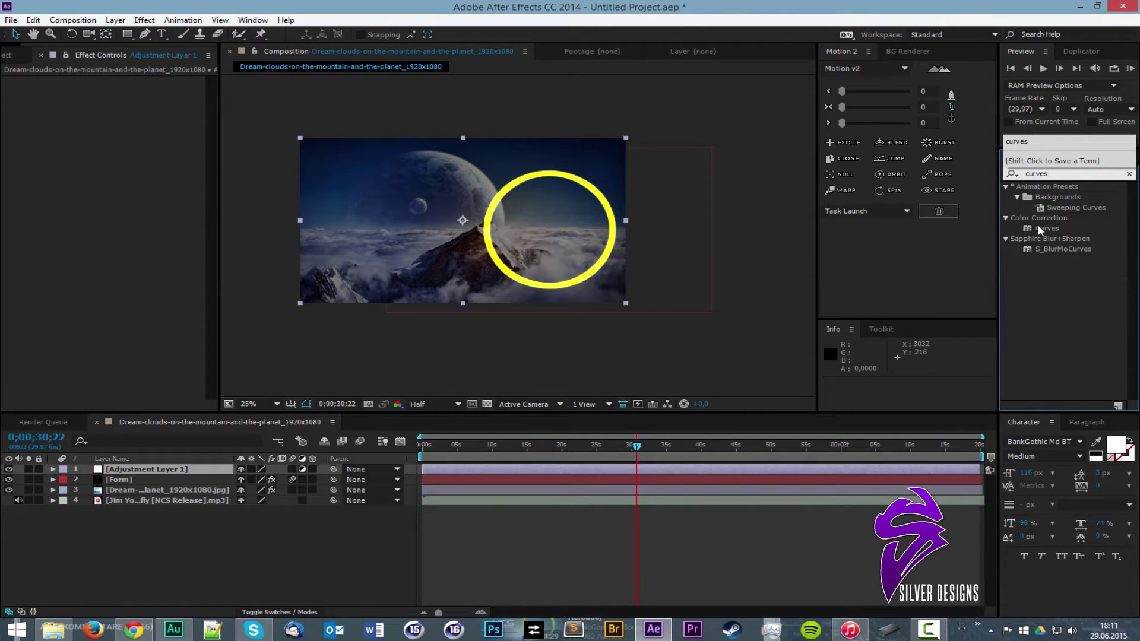
pyautogui.moveTo(1041, 227); pyautogui.dragTo(699, 204)
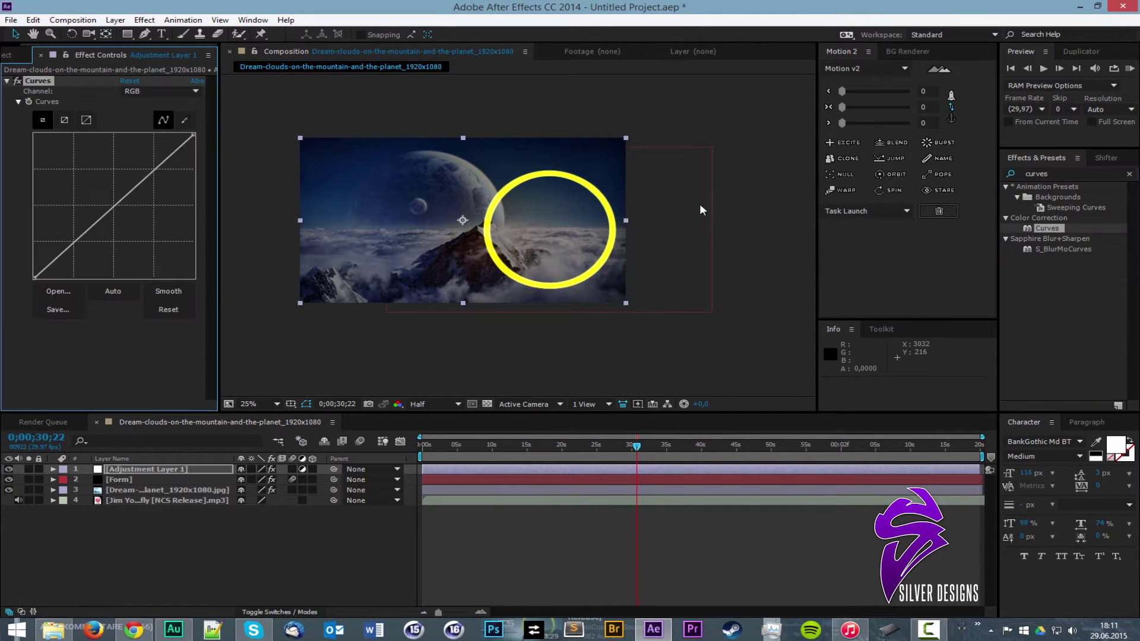
# Pull the midtones of the Red, Green and Blue channel curves slightly below the diagonal to darken the image
pyautogui.click(185, 94)
pyautogui.click(143, 115)
pyautogui.click(178, 91)
pyautogui.click(145, 130)
pyautogui.moveTo(127, 195)
pyautogui.mouseDown()
pyautogui.moveTo(121, 184)
pyautogui.moveTo(143, 200)
pyautogui.mouseUp()
pyautogui.click(147, 92)
pyautogui.click(149, 145)
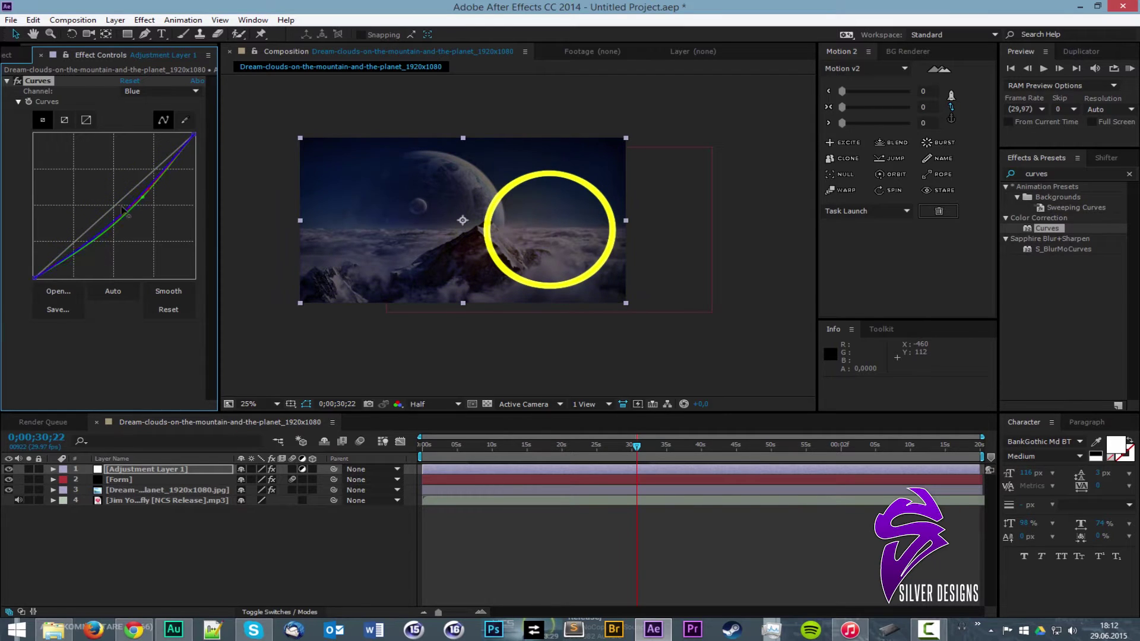
pyautogui.moveTo(128, 211); pyautogui.dragTo(132, 214)
# Compare the image with Curves switched off and on, and check the graded ring at 0;00;55;16
pyautogui.scroll(1, 546, 206)
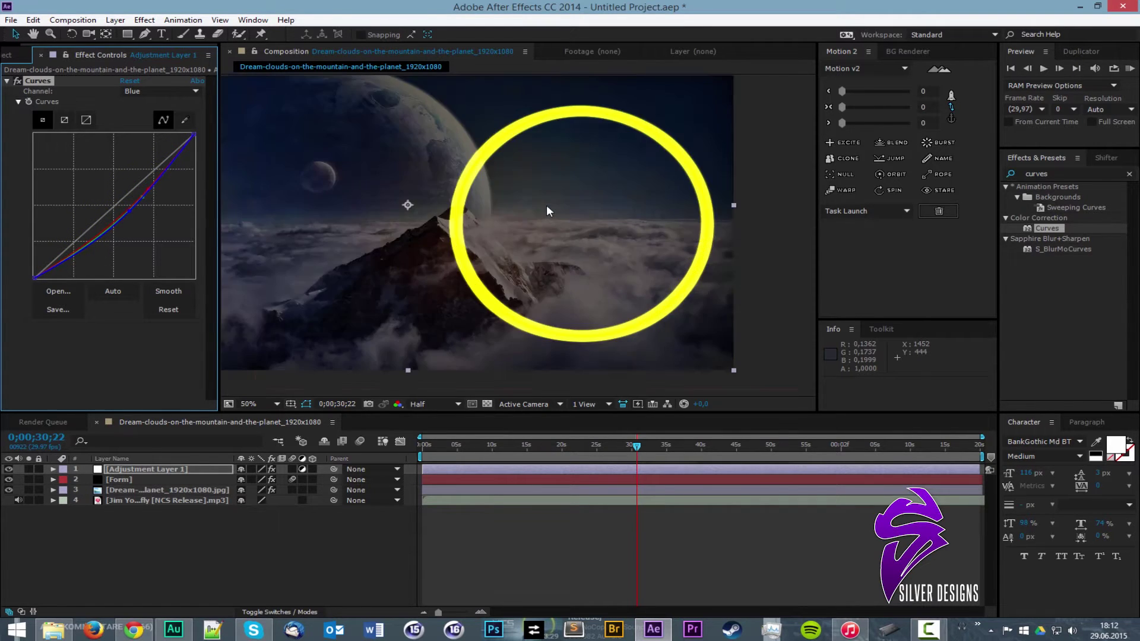
pyautogui.scroll(-1, 545, 205)
pyautogui.moveTo(544, 205)
pyautogui.mouseDown()
pyautogui.moveTo(576, 214)
pyautogui.moveTo(545, 206)
pyautogui.mouseUp()
pyautogui.scroll(1, 548, 218)
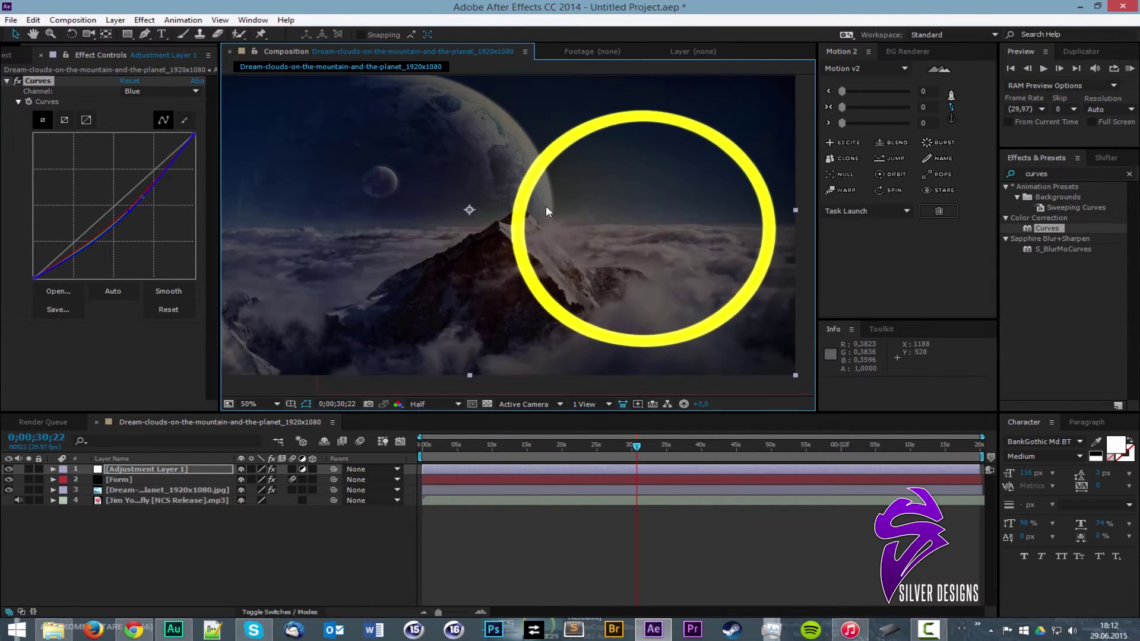
pyautogui.click(17, 81)
pyautogui.click(17, 81)
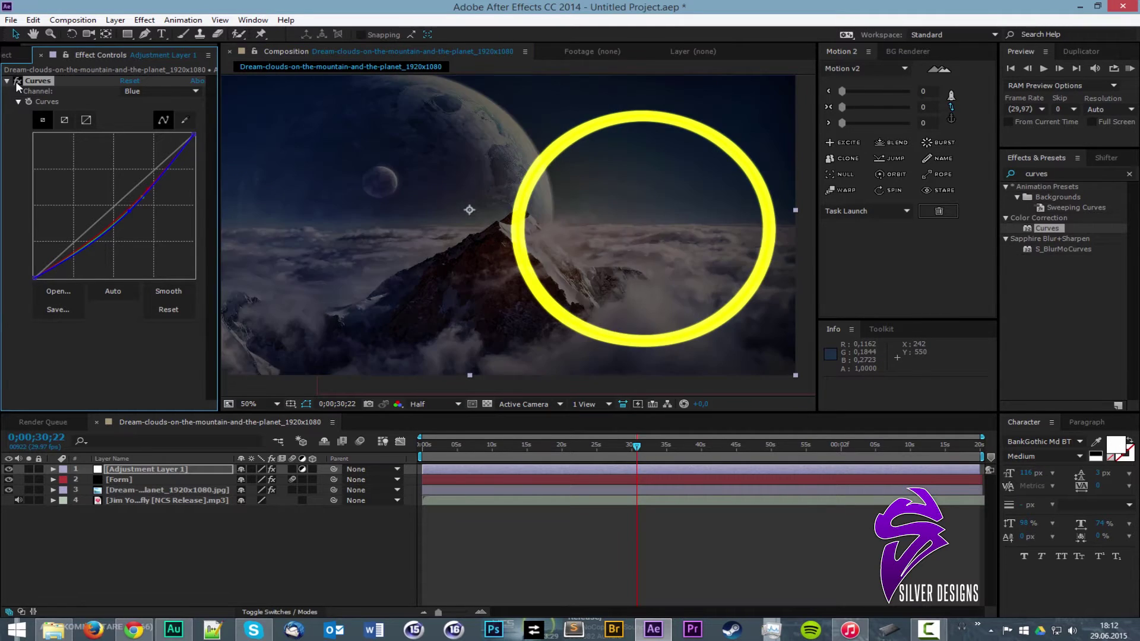
pyautogui.click(17, 82)
pyautogui.click(17, 82)
pyautogui.scroll(-1, 418, 140)
pyautogui.scroll(1, 418, 140)
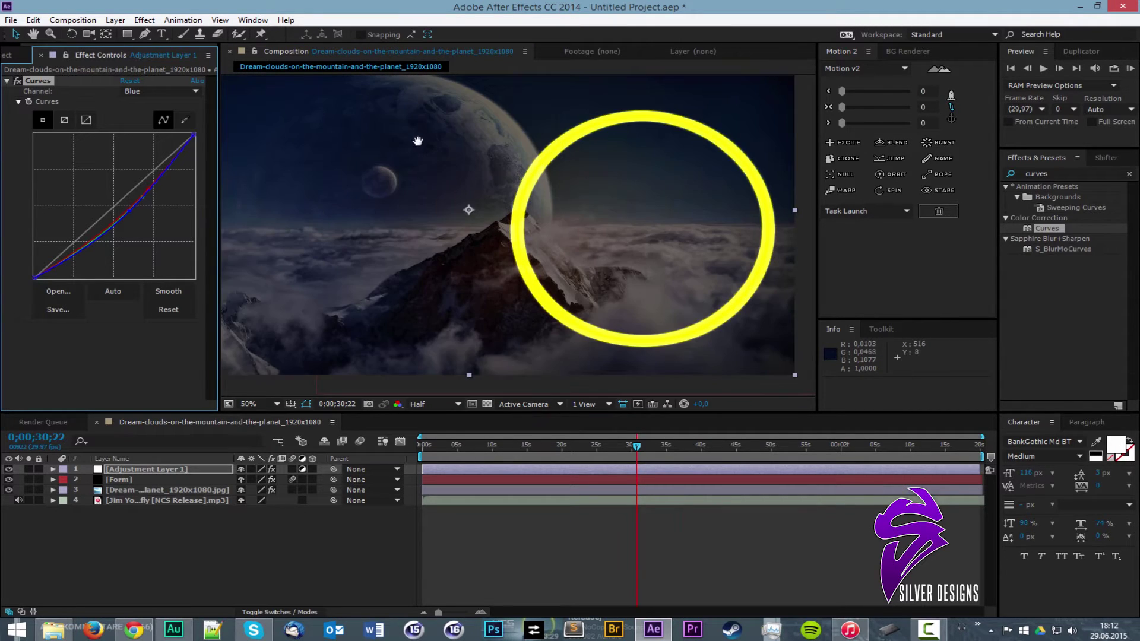
pyautogui.moveTo(418, 141); pyautogui.dragTo(429, 146)
pyautogui.moveTo(792, 443); pyautogui.dragTo(808, 444)
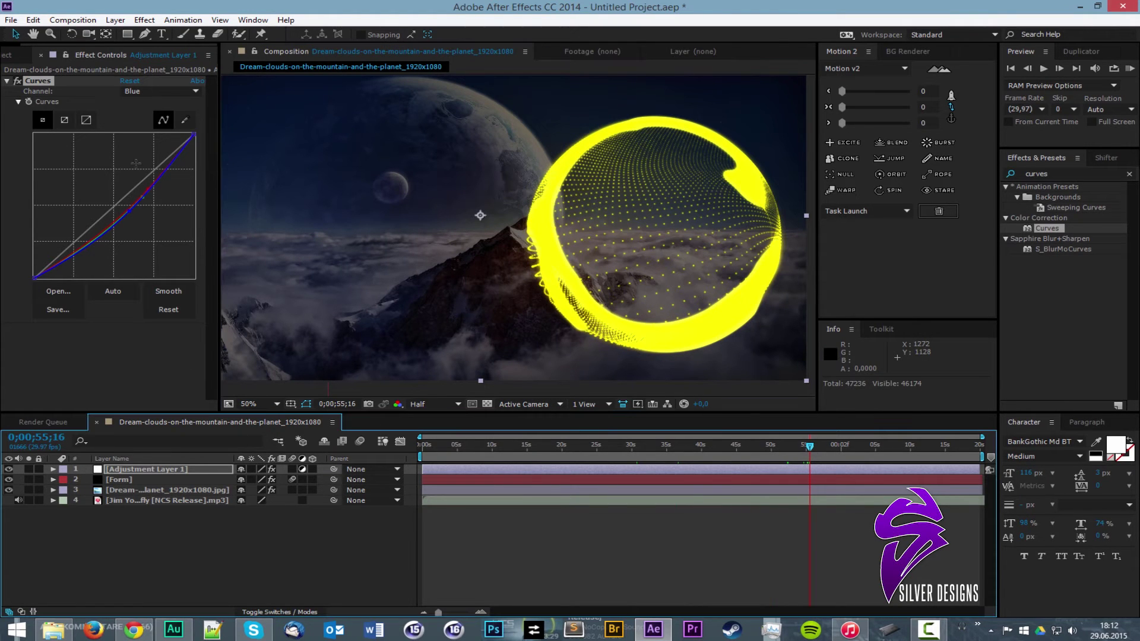
# Apply the Tint color correction effect to the adjustment layer and set Amount to Tint to 25%
pyautogui.click(145, 20)
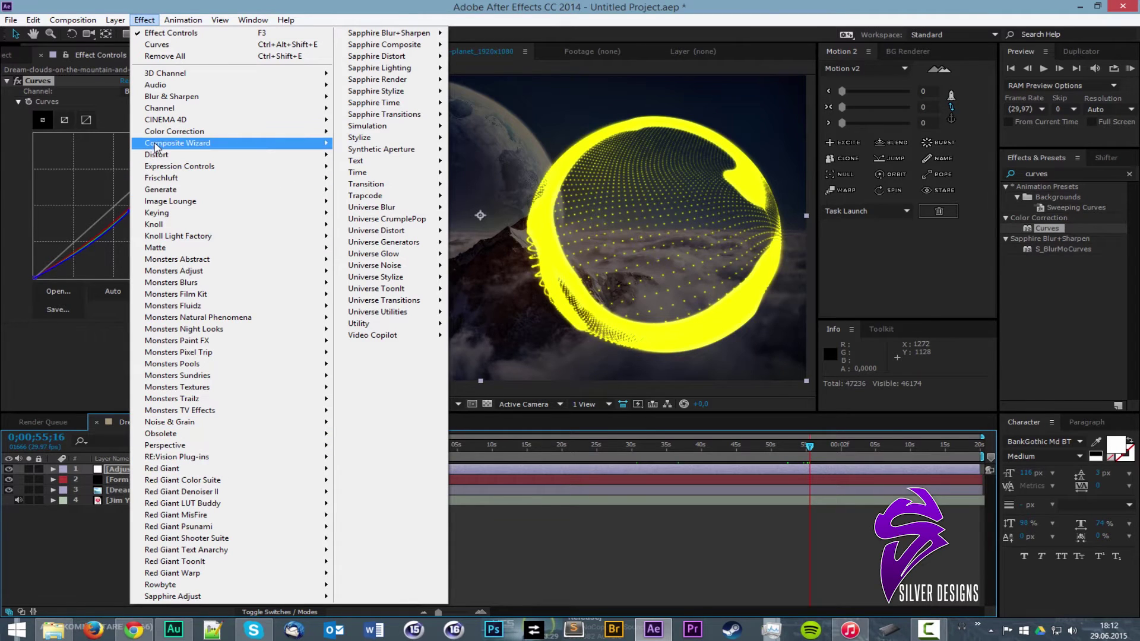
pyautogui.moveTo(155, 135)
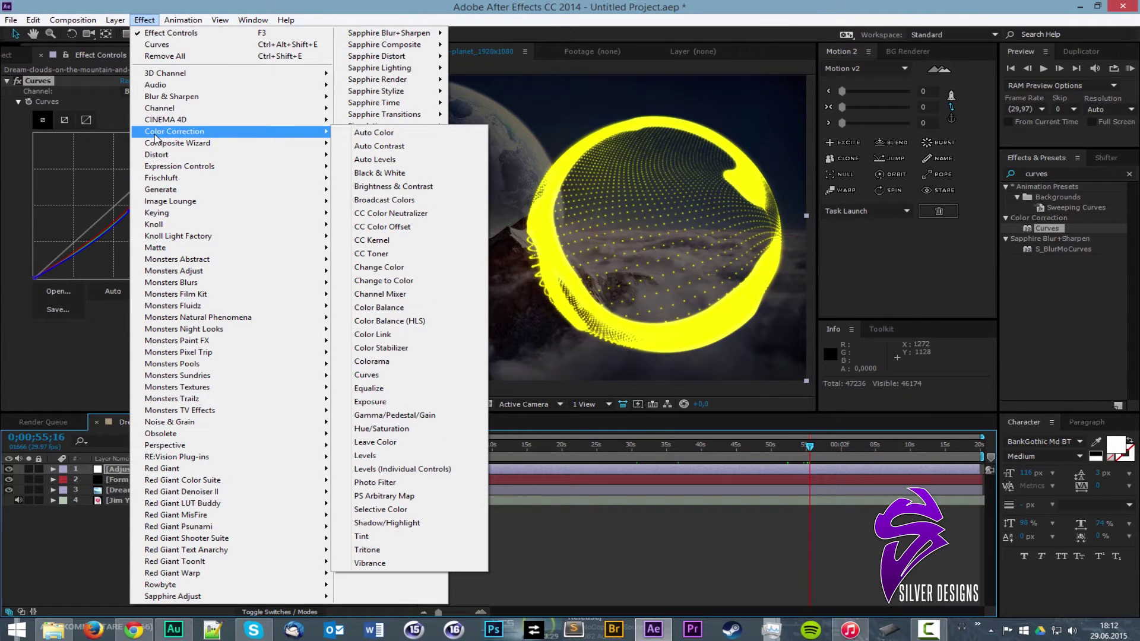
pyautogui.click(375, 538)
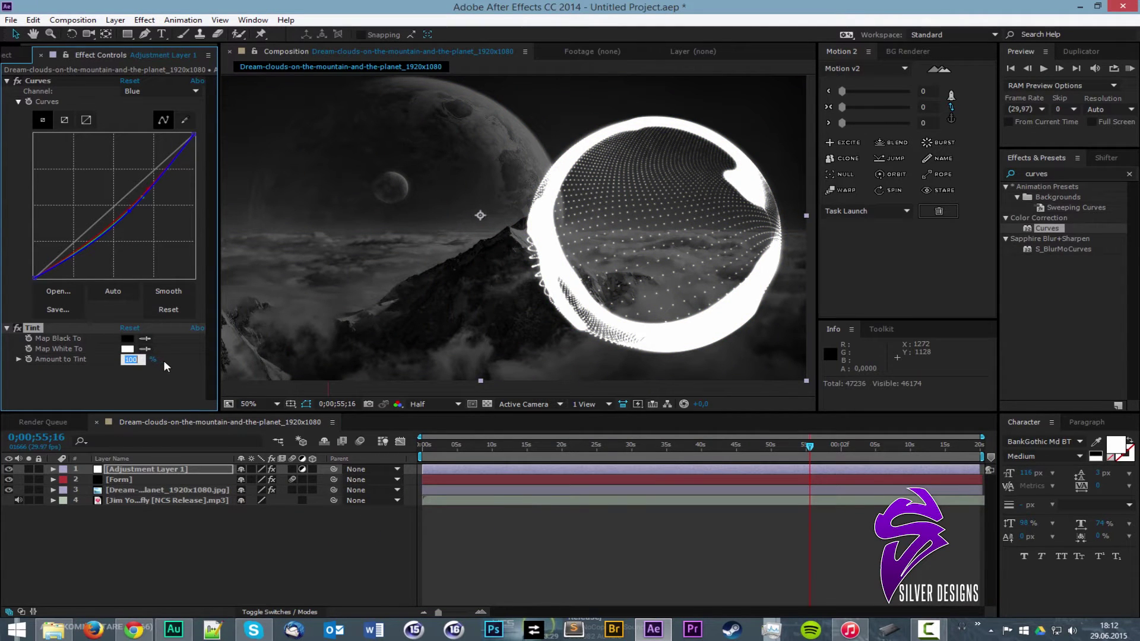
pyautogui.write('25')
pyautogui.press('Return')
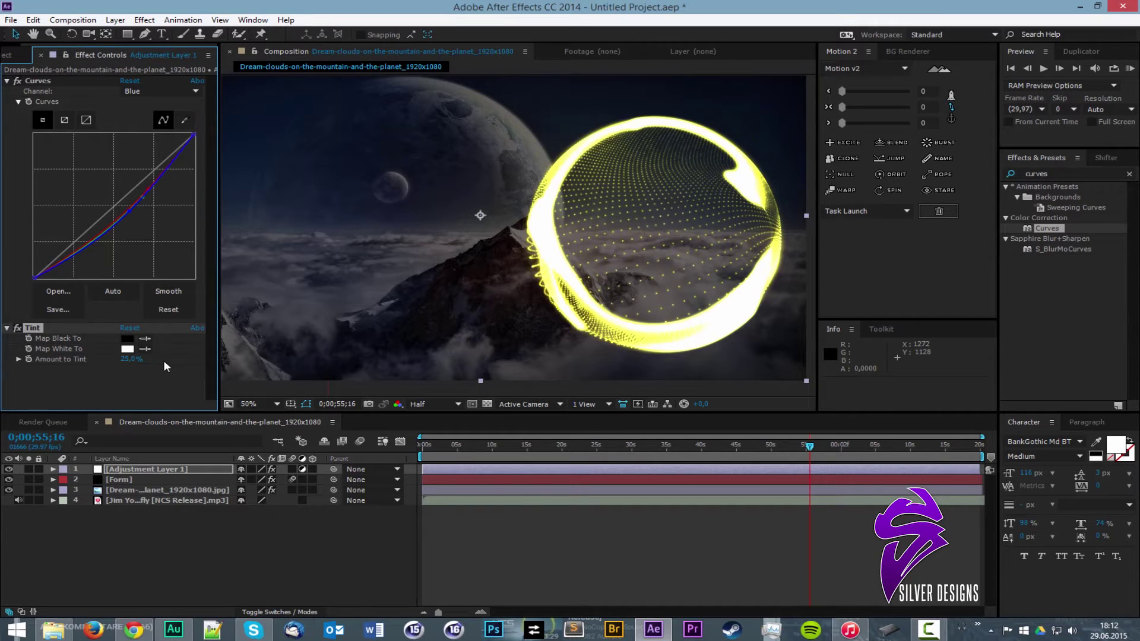
# Compare the image with and without Tint and lower Amount to Tint to 3%
pyautogui.scroll(-2, 723, 290)
pyautogui.scroll(2, 723, 291)
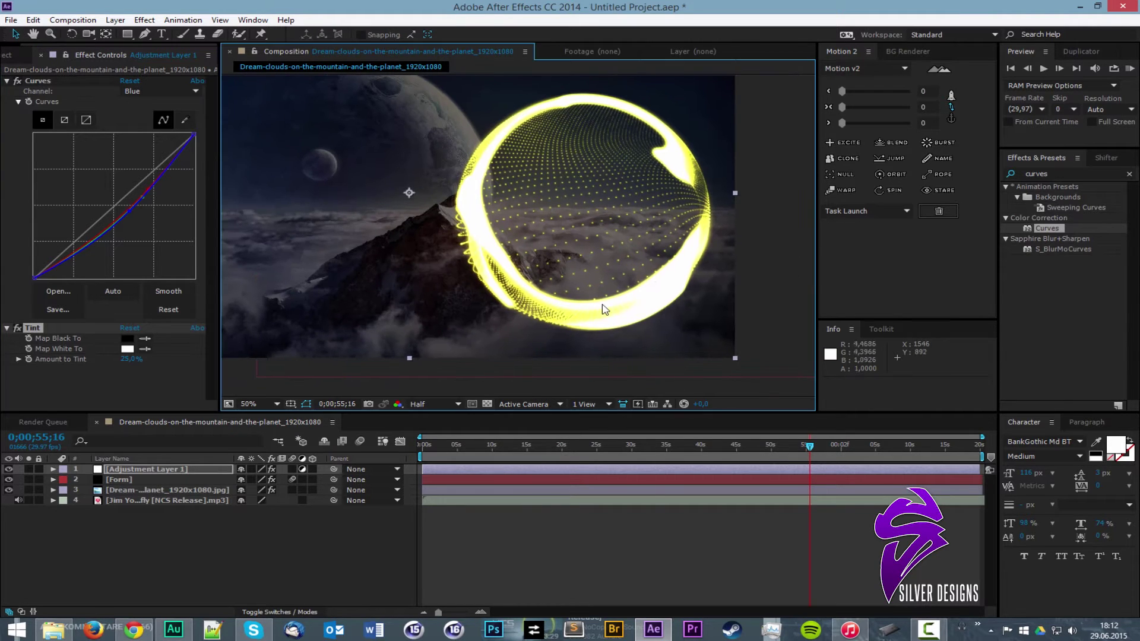
pyautogui.moveTo(603, 238); pyautogui.dragTo(622, 279)
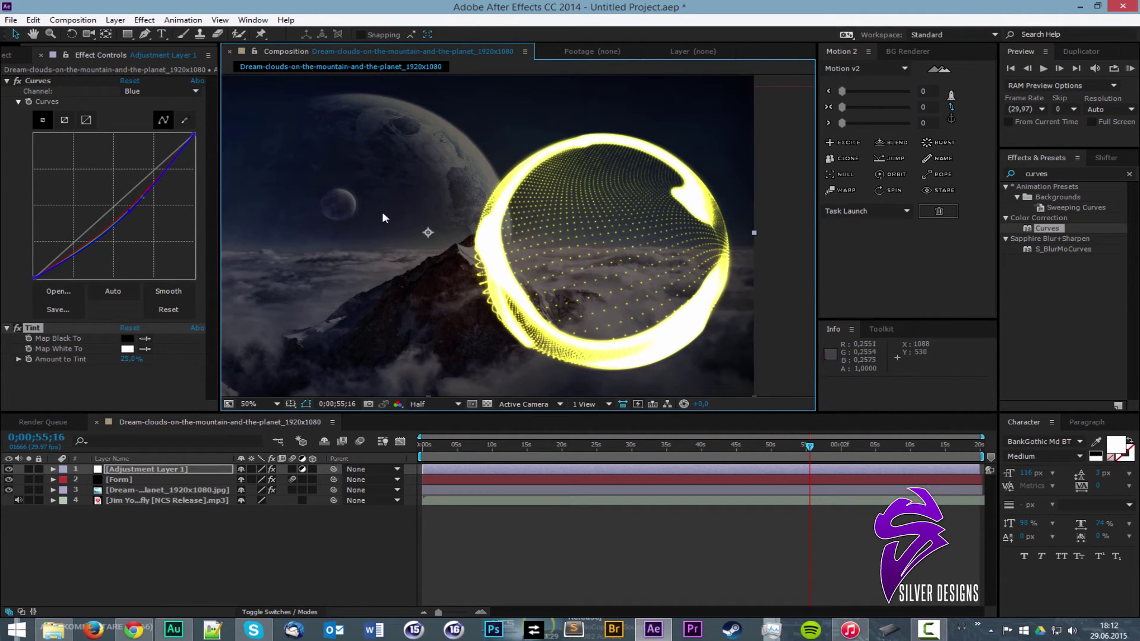
pyautogui.click(17, 327)
pyautogui.click(17, 327)
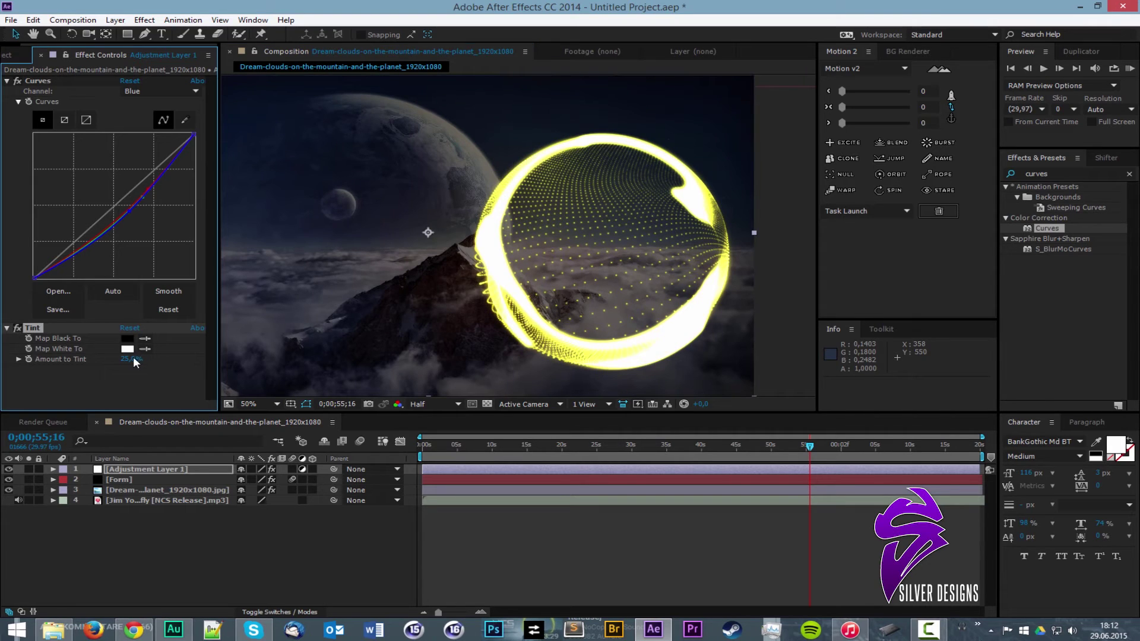
pyautogui.moveTo(118, 358); pyautogui.dragTo(100, 359)
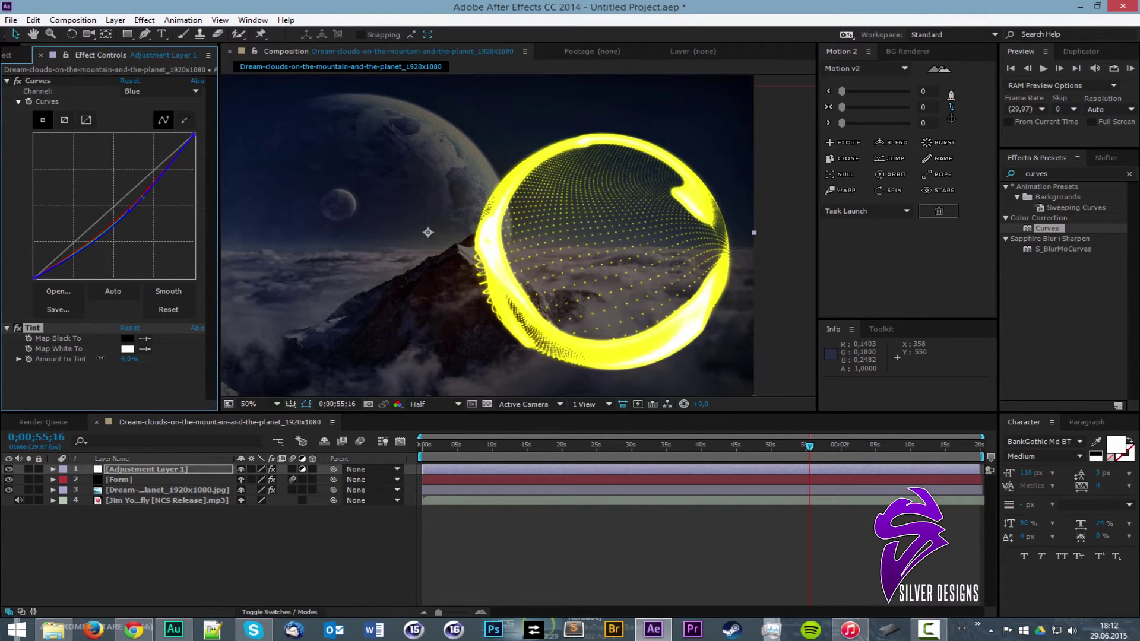
# At 0;00;31;01, set Tint's Map White To color to yellow FFF36C and raise Amount to Tint above 50%
pyautogui.press(',')
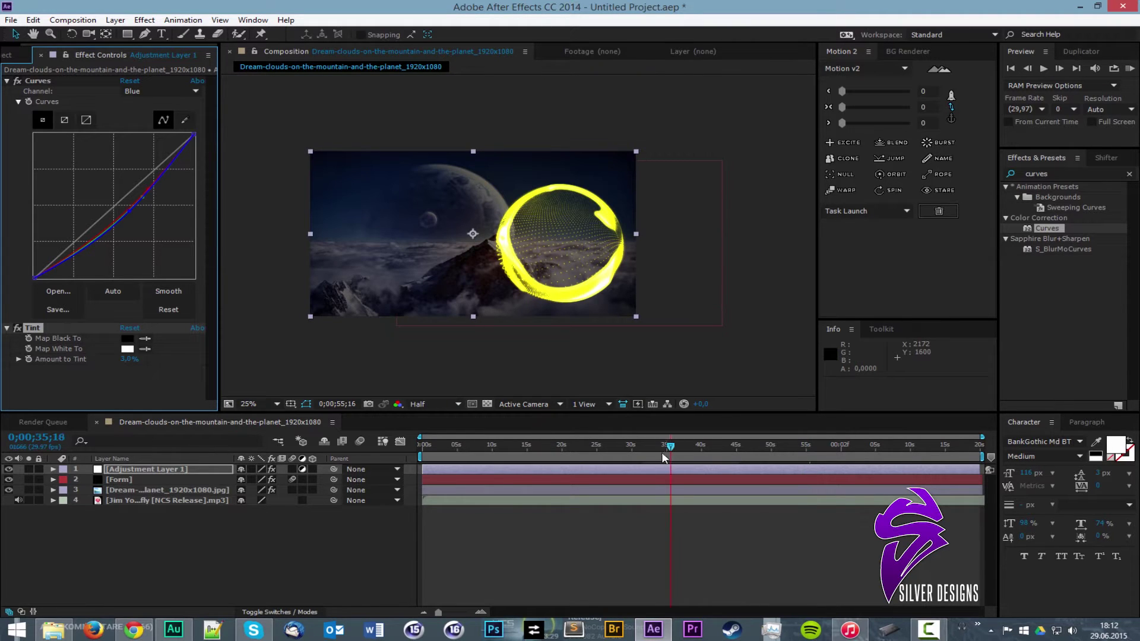
pyautogui.moveTo(662, 455); pyautogui.dragTo(638, 450)
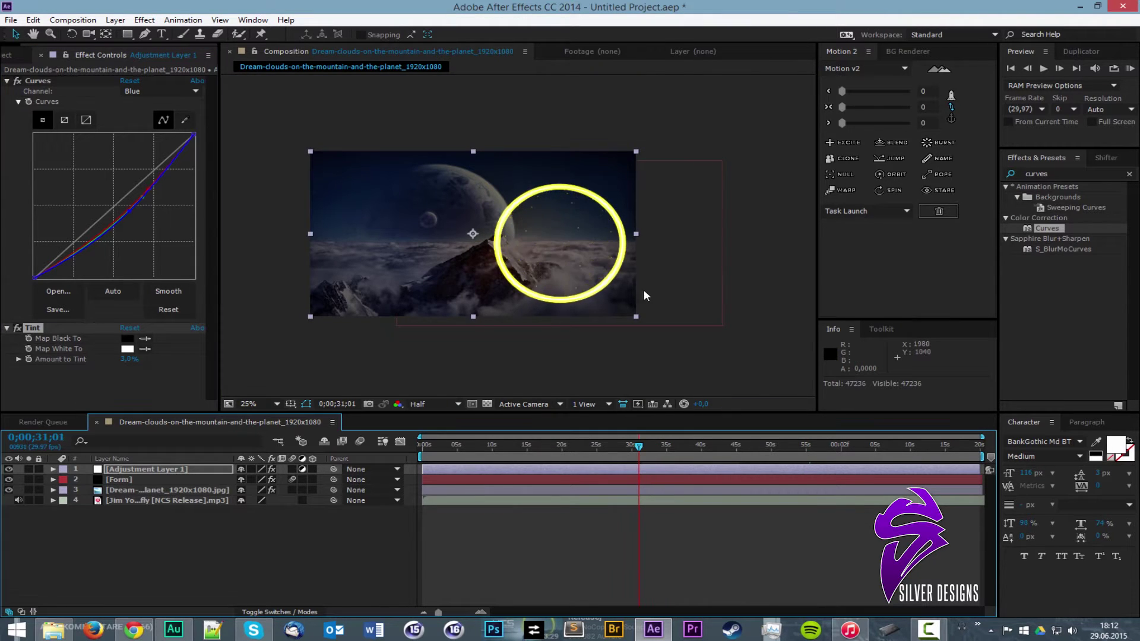
pyautogui.press('.')
pyautogui.click(127, 349)
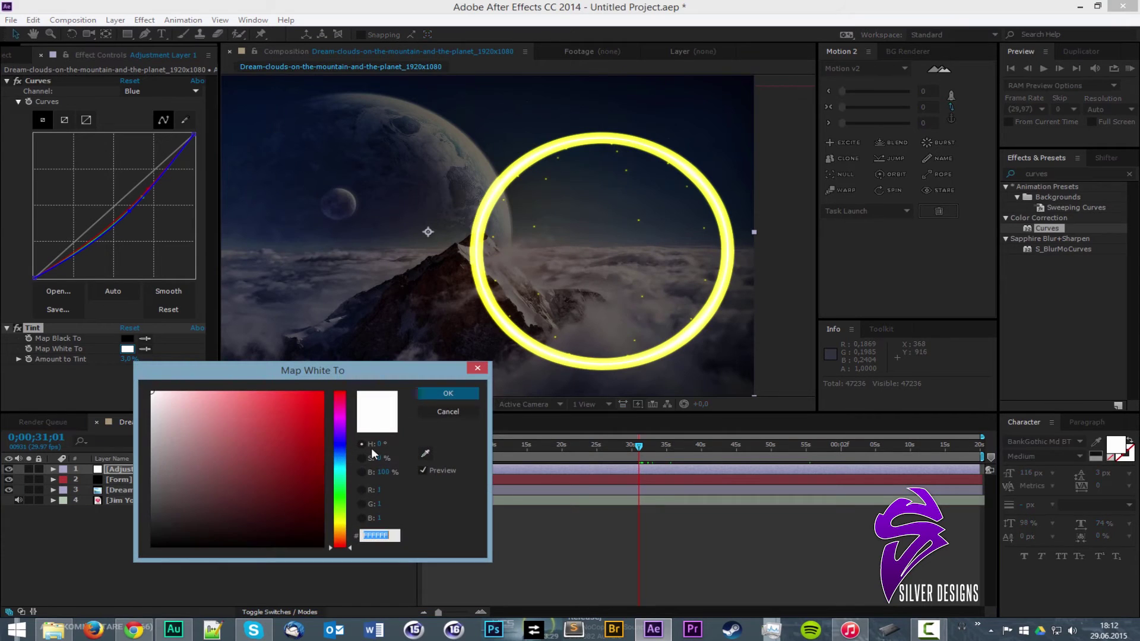
pyautogui.click(341, 521)
pyautogui.moveTo(277, 424)
pyautogui.mouseDown()
pyautogui.moveTo(281, 401)
pyautogui.moveTo(248, 388)
pyautogui.mouseUp()
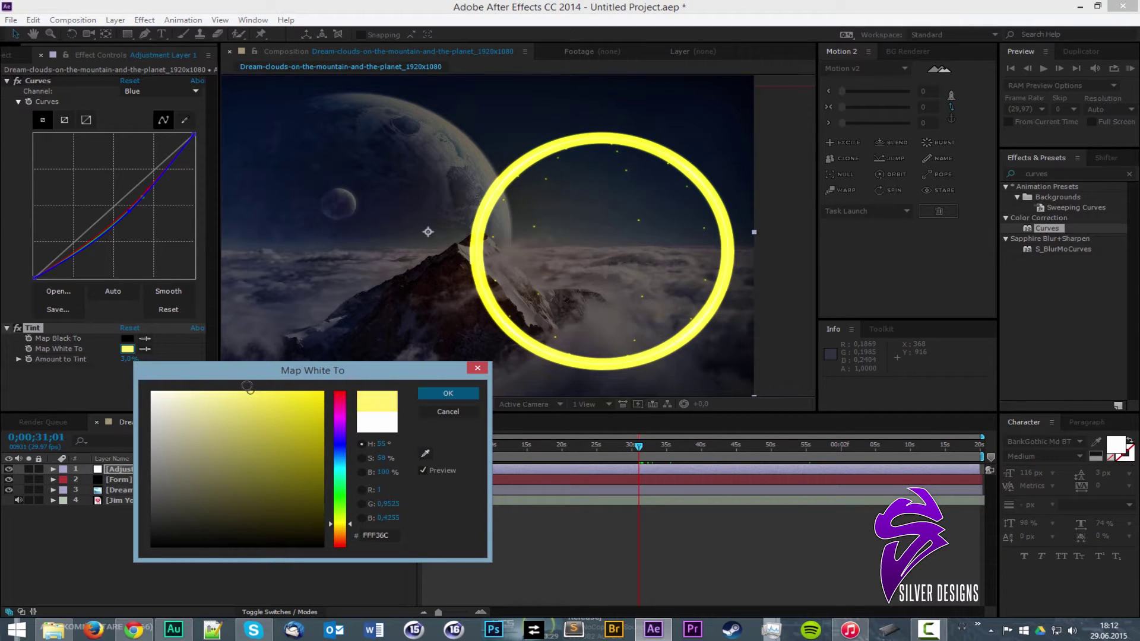
pyautogui.click(439, 395)
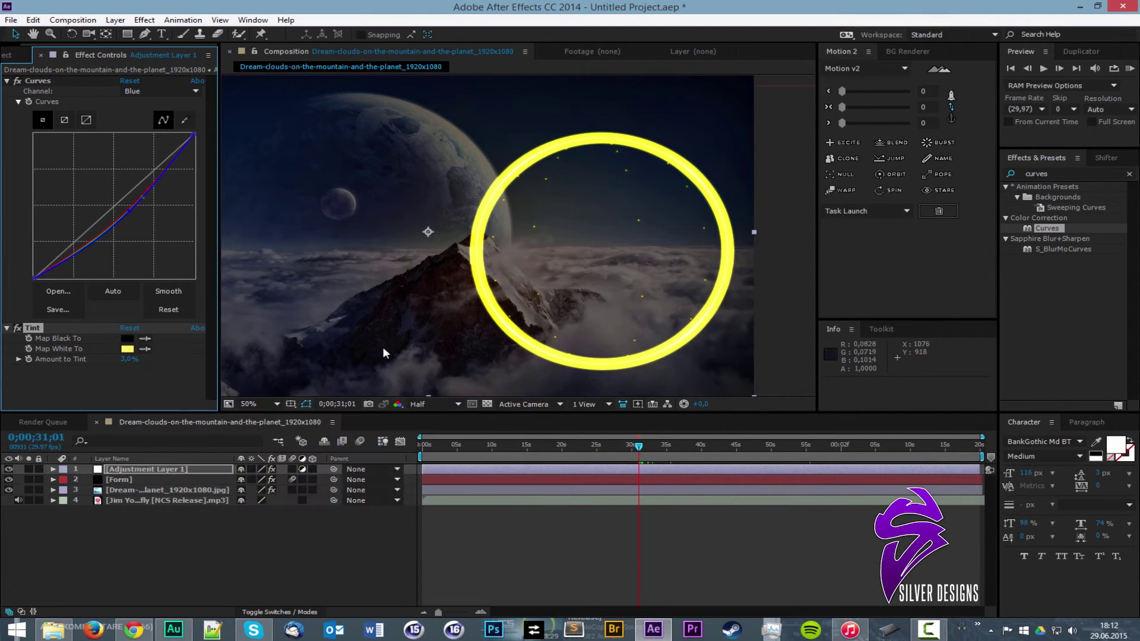
pyautogui.moveTo(137, 359); pyautogui.dragTo(159, 357)
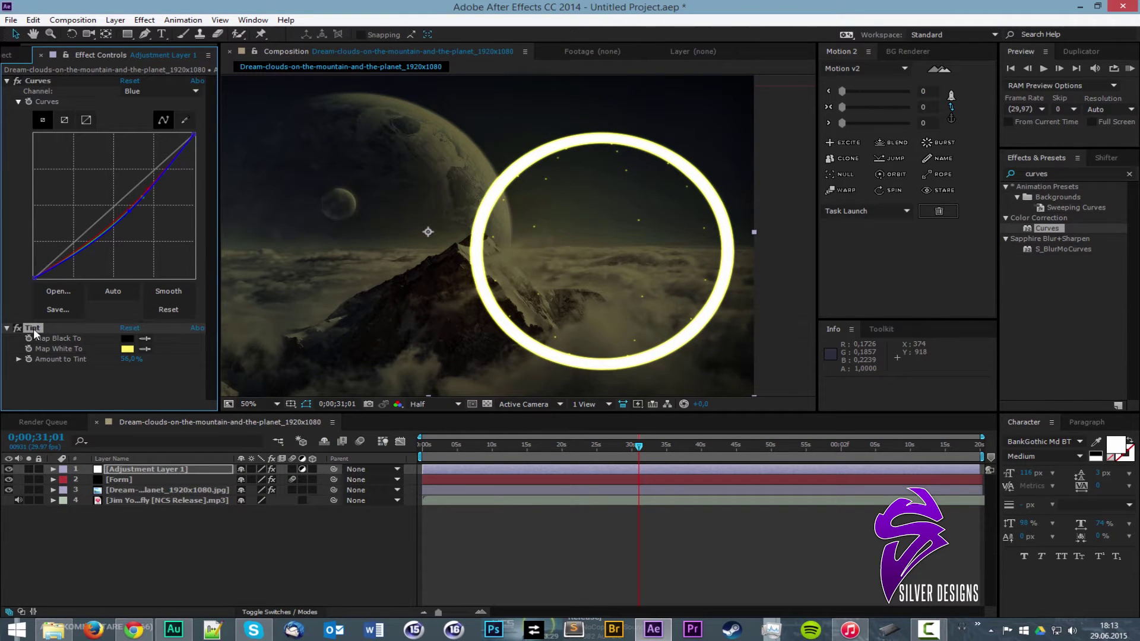
# Move the Tint effect from the adjustment layer to the end of the Form layer's effects, with Amount to Tint at 100%
pyautogui.press('Delete')
pyautogui.click(122, 479)
pyautogui.scroll(-10, 130, 341)
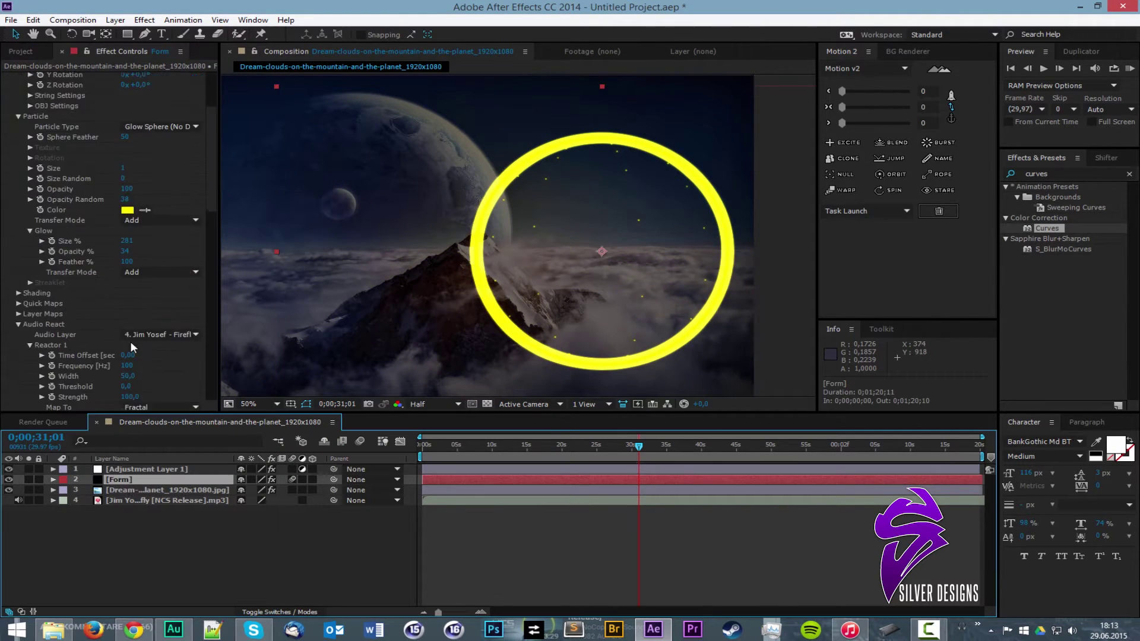
pyautogui.scroll(-3, 65, 346)
pyautogui.click(9, 357)
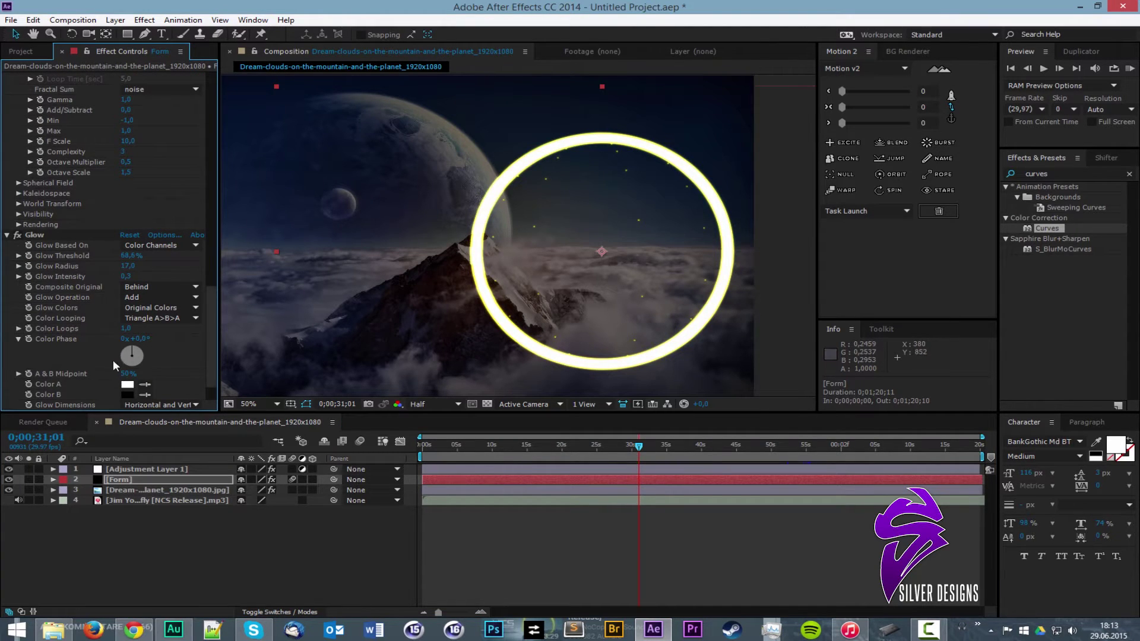
pyautogui.scroll(-1, 113, 360)
pyautogui.scroll(-1, 142, 369)
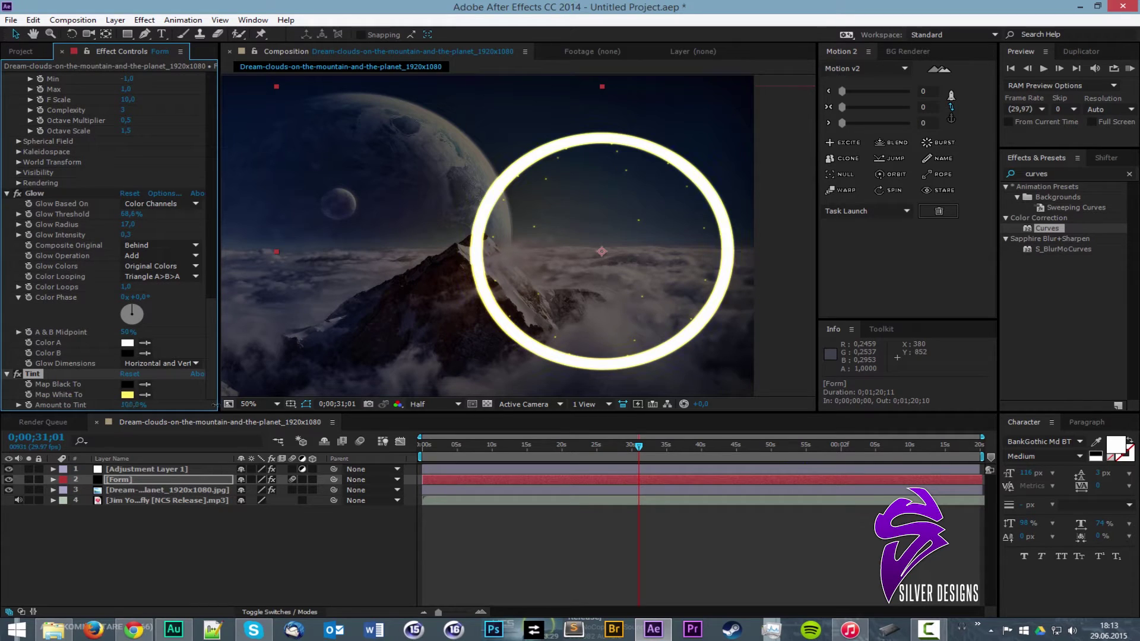
# Lower the Form layer's Amount to Tint to 11% and check the ring's colour at 0;00;40;19 and 0;00;52;01
pyautogui.moveTo(134, 404); pyautogui.dragTo(69, 406)
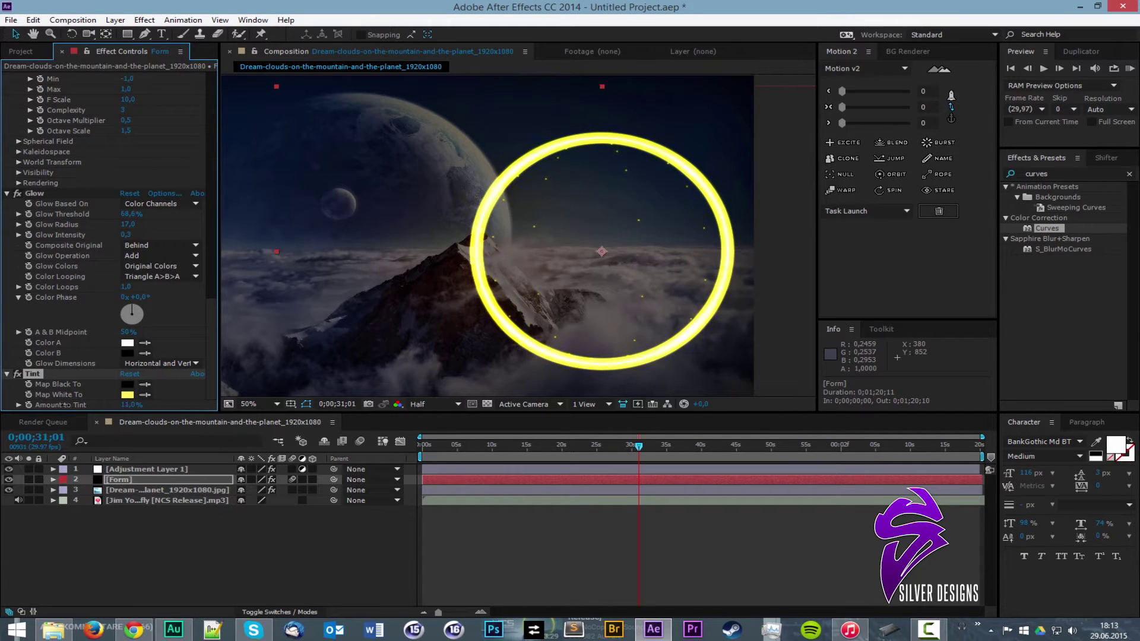
pyautogui.press(',')
pyautogui.moveTo(650, 447); pyautogui.dragTo(708, 452)
pyautogui.scroll(1, 562, 280)
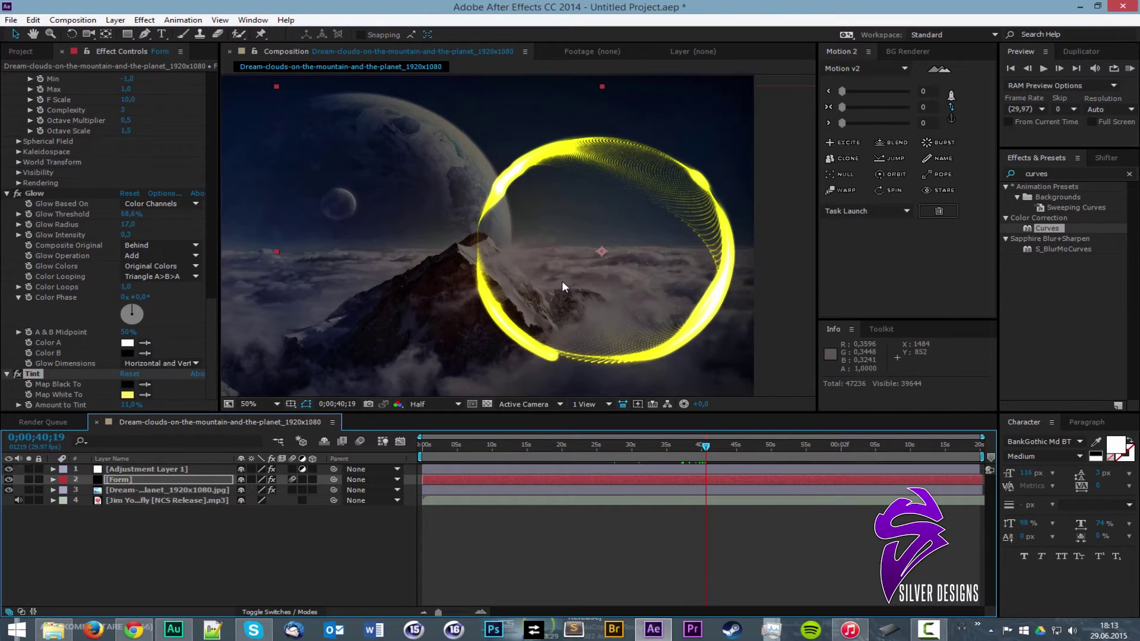
pyautogui.click(27, 374)
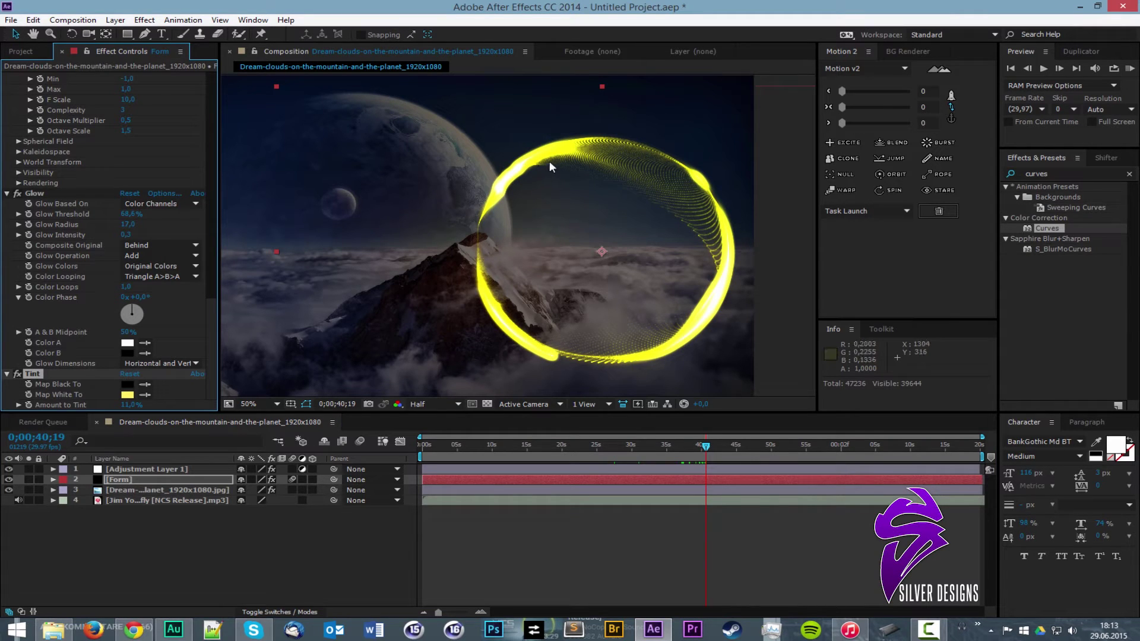
pyautogui.press(',')
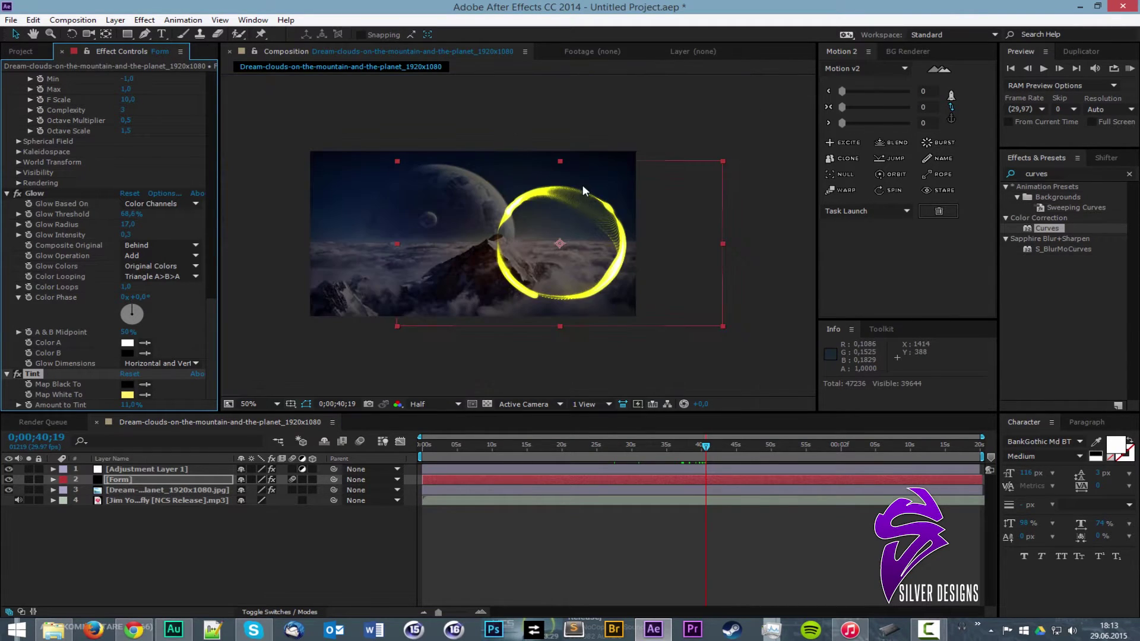
pyautogui.moveTo(729, 446); pyautogui.dragTo(786, 447)
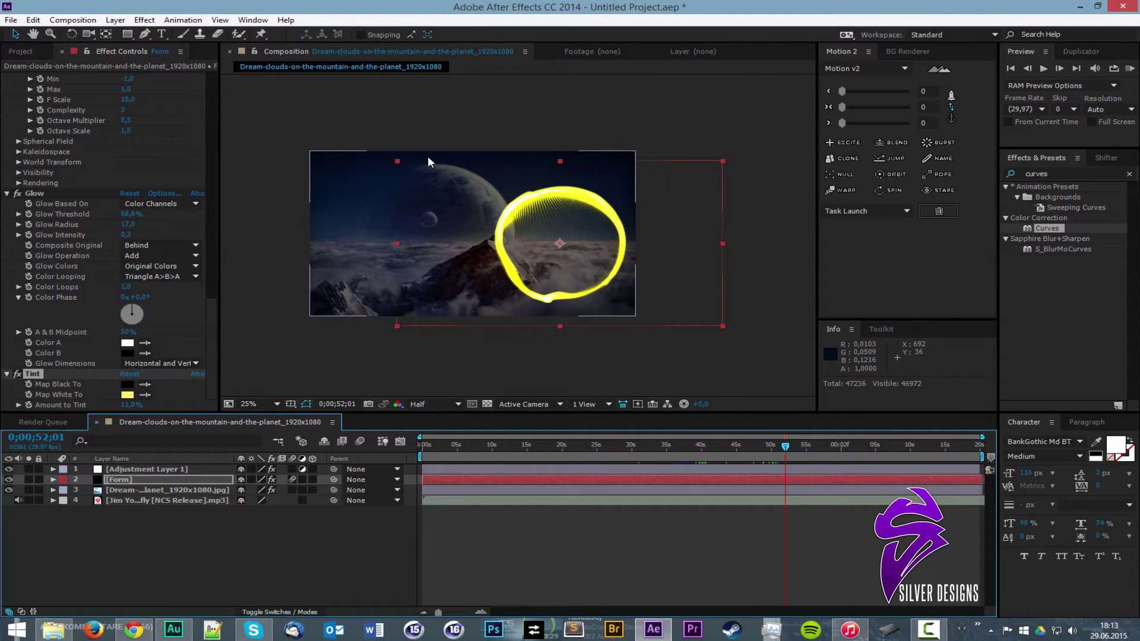
# Try to add a title text layer on the image, in the empty area beside the ring
pyautogui.click(165, 35)
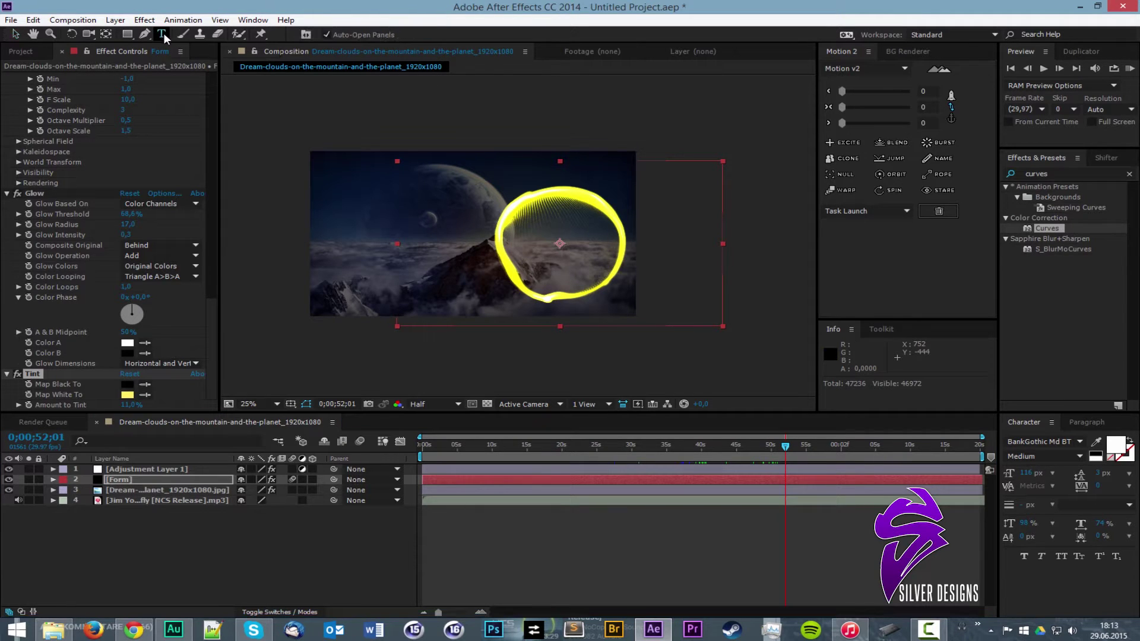
pyautogui.click(339, 218)
pyautogui.scroll(2, 385, 216)
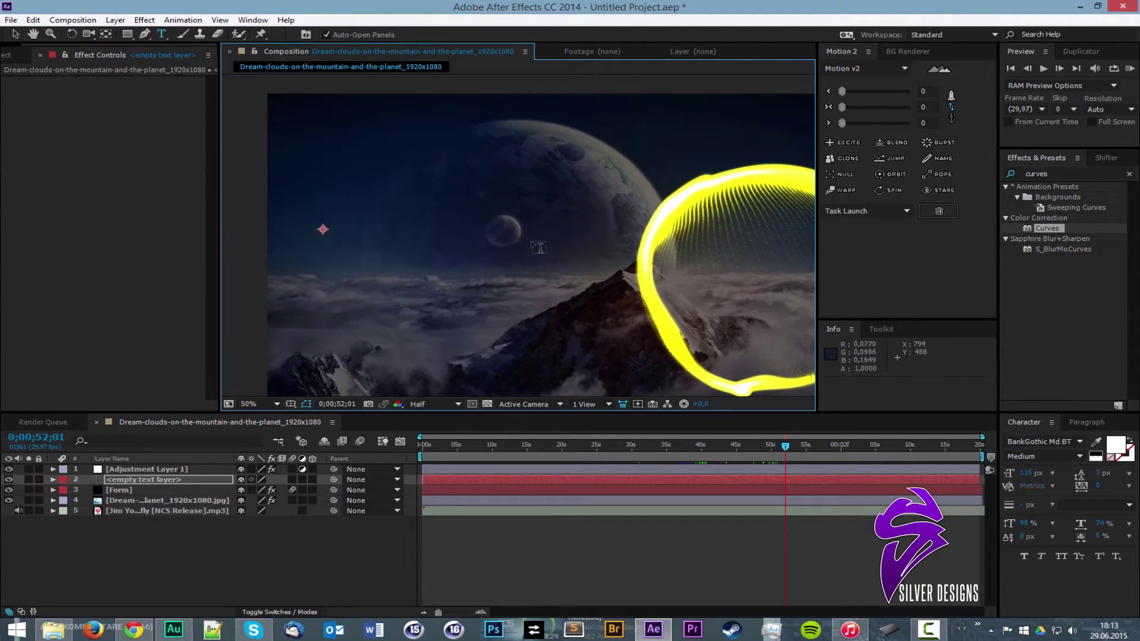
pyautogui.press('s')
pyautogui.press('End')
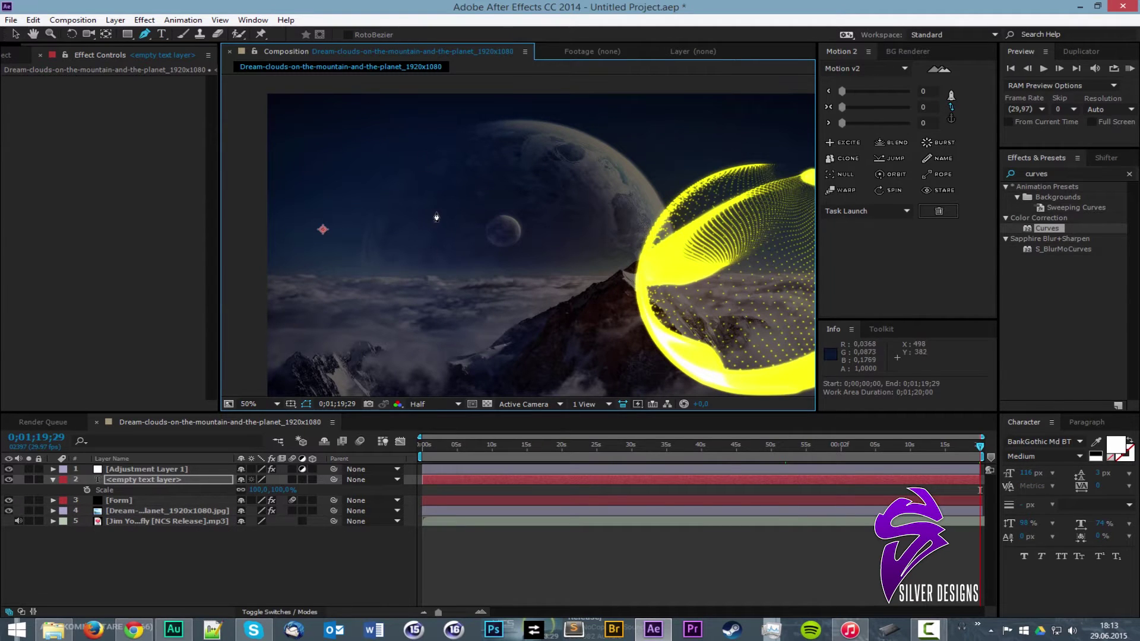
pyautogui.scroll(-2, 437, 217)
# Add the text "song name" beside the ring and move it to position 352, 644
pyautogui.click(161, 33)
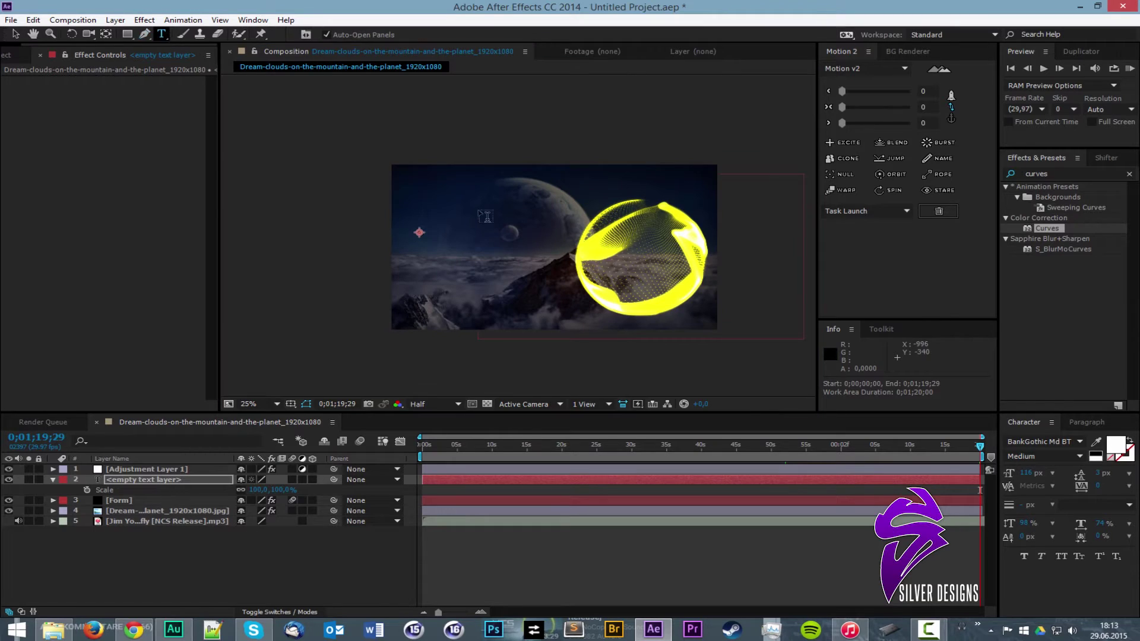
pyautogui.click(464, 243)
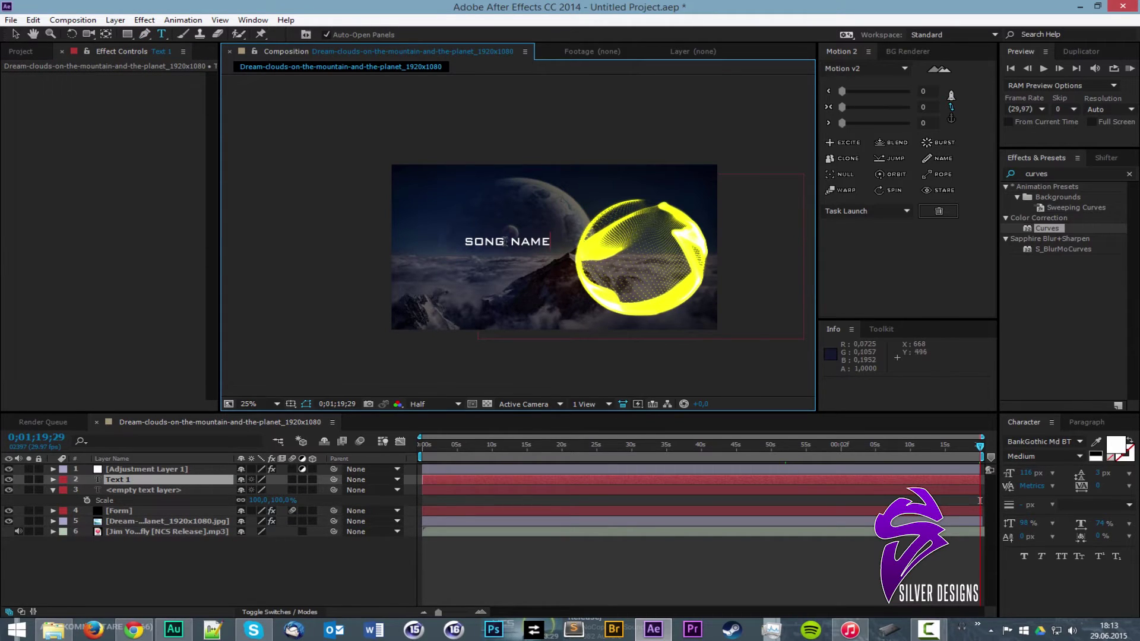
pyautogui.moveTo(508, 247)
pyautogui.mouseDown()
pyautogui.moveTo(440, 250)
pyautogui.moveTo(471, 236)
pyautogui.moveTo(455, 232)
pyautogui.moveTo(462, 256)
pyautogui.moveTo(493, 260)
pyautogui.mouseUp()
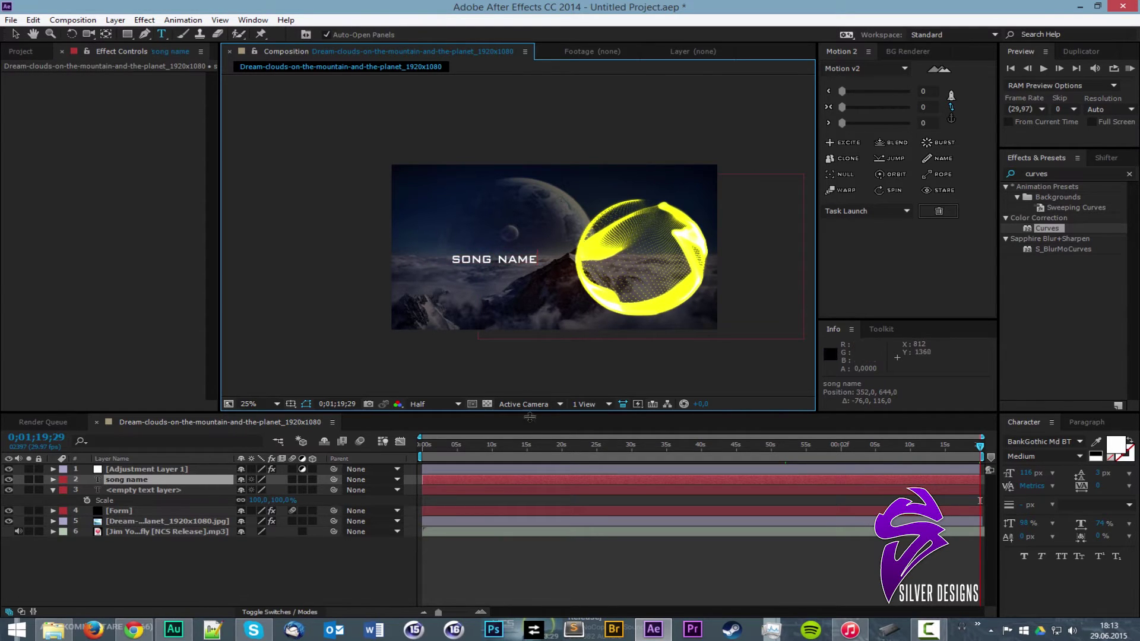
pyautogui.scroll(2, 593, 253)
pyautogui.scroll(-2, 599, 258)
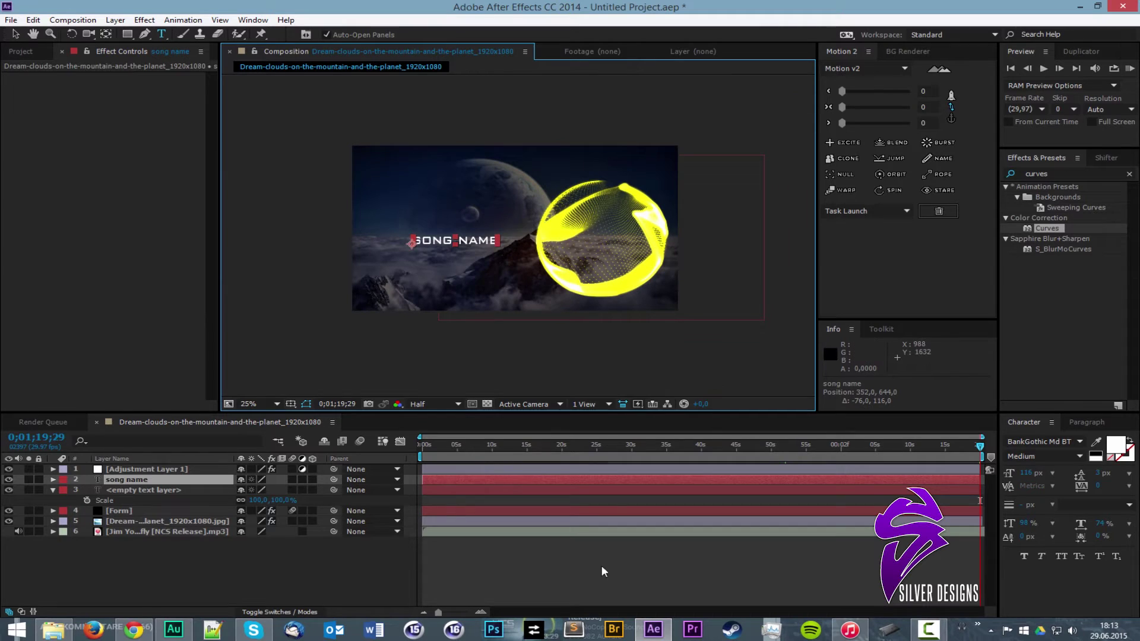
pyautogui.click(602, 570)
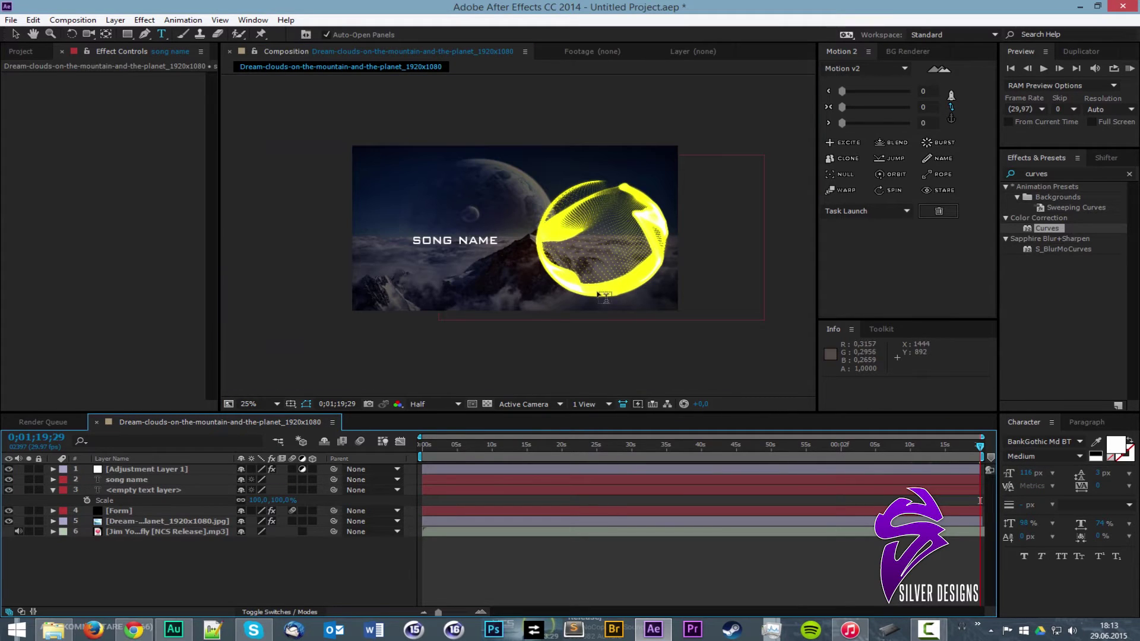
# Scrub the composition to 0;00;36;14 and compare the ring with the Jim Yosef - Firefly NCS reference video in the browser
pyautogui.moveTo(517, 445); pyautogui.dragTo(678, 446)
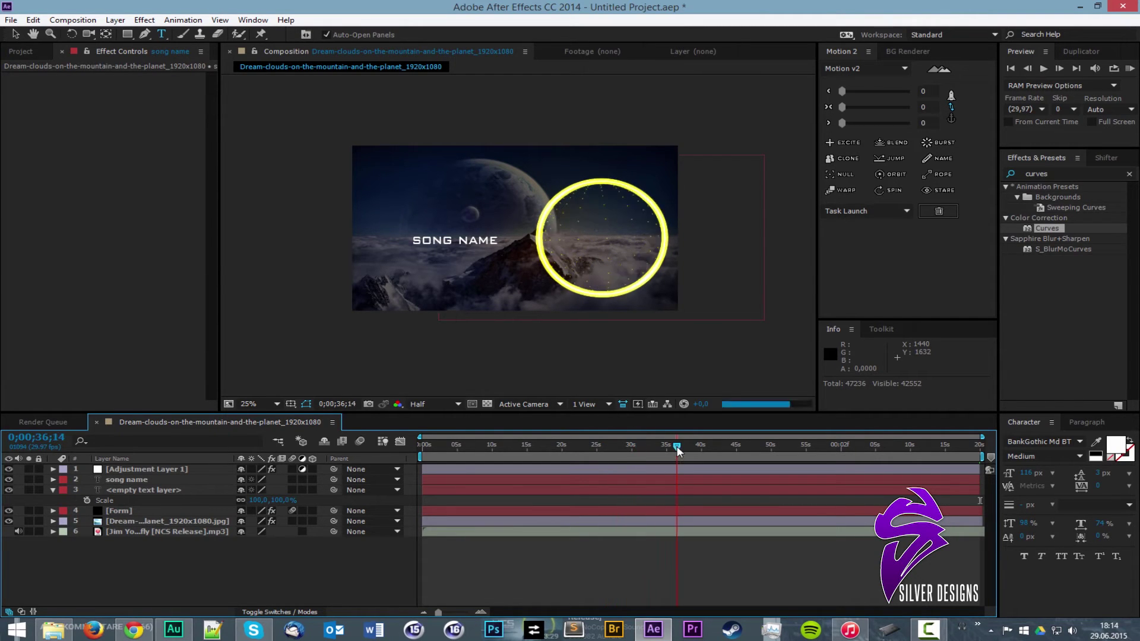
pyautogui.scroll(2, 582, 236)
pyautogui.scroll(-2, 579, 239)
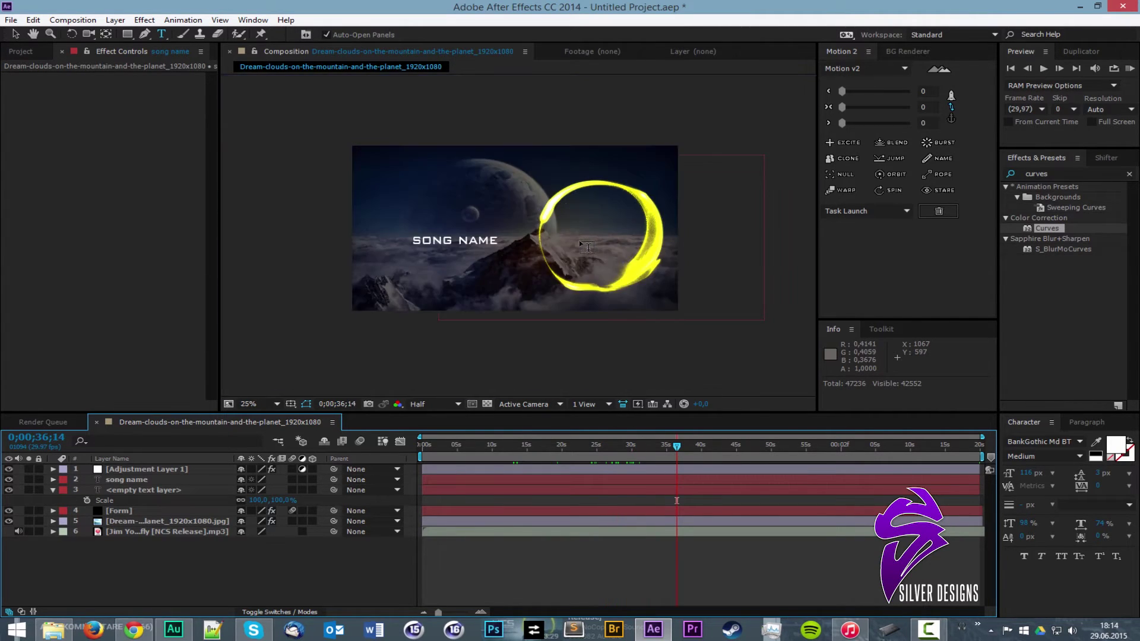
pyautogui.click(127, 631)
pyautogui.click(398, 327)
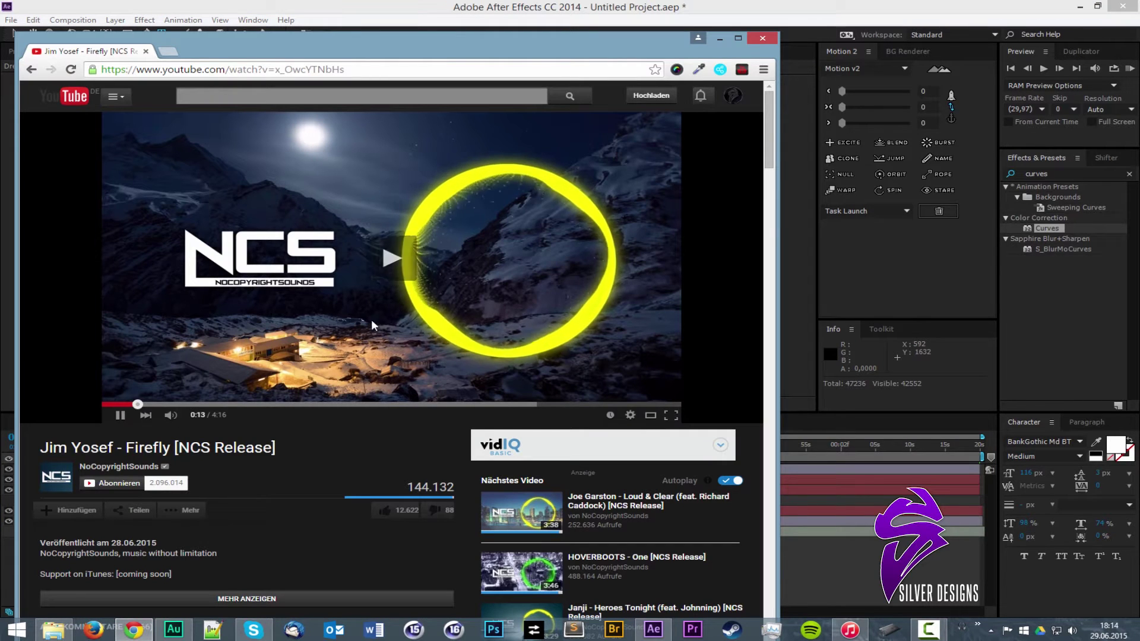
pyautogui.click(203, 404)
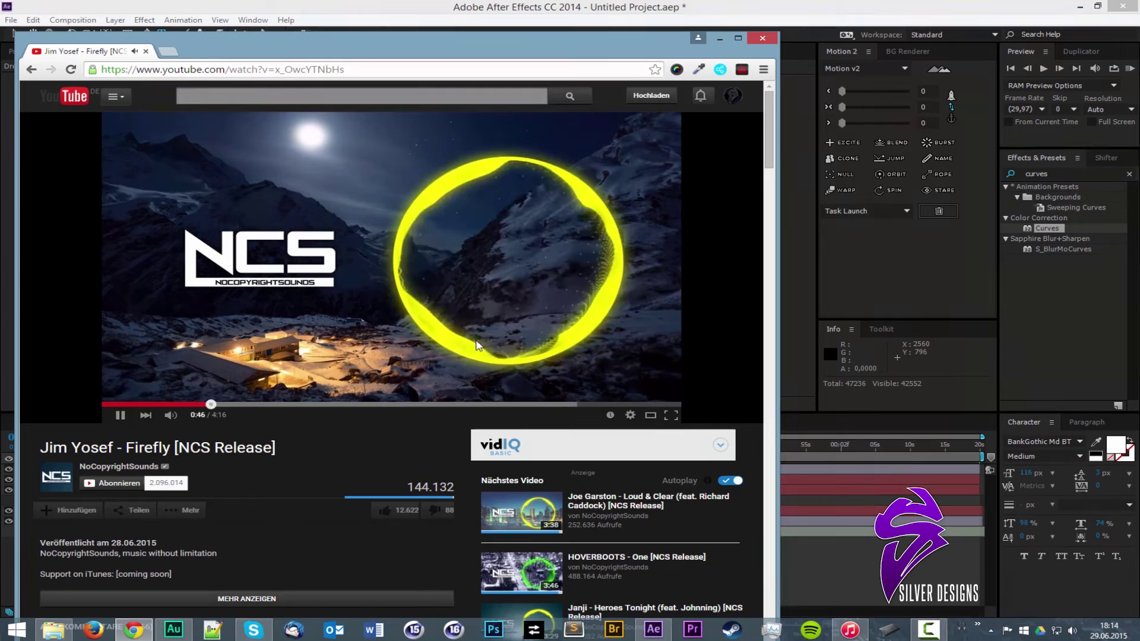
pyautogui.click(479, 343)
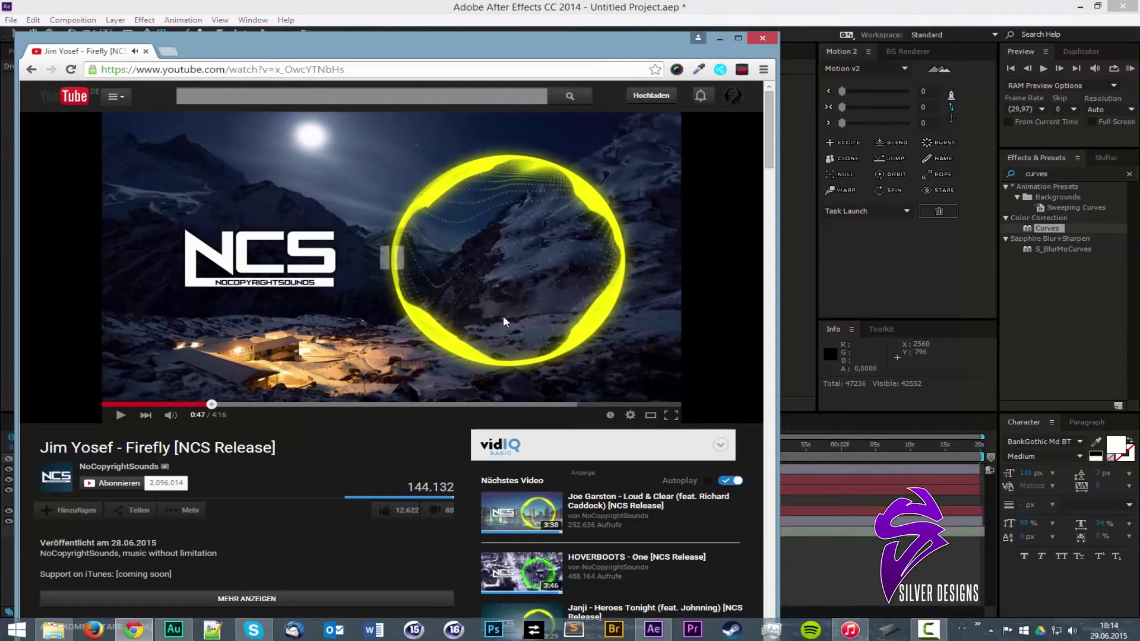
pyautogui.click(388, 344)
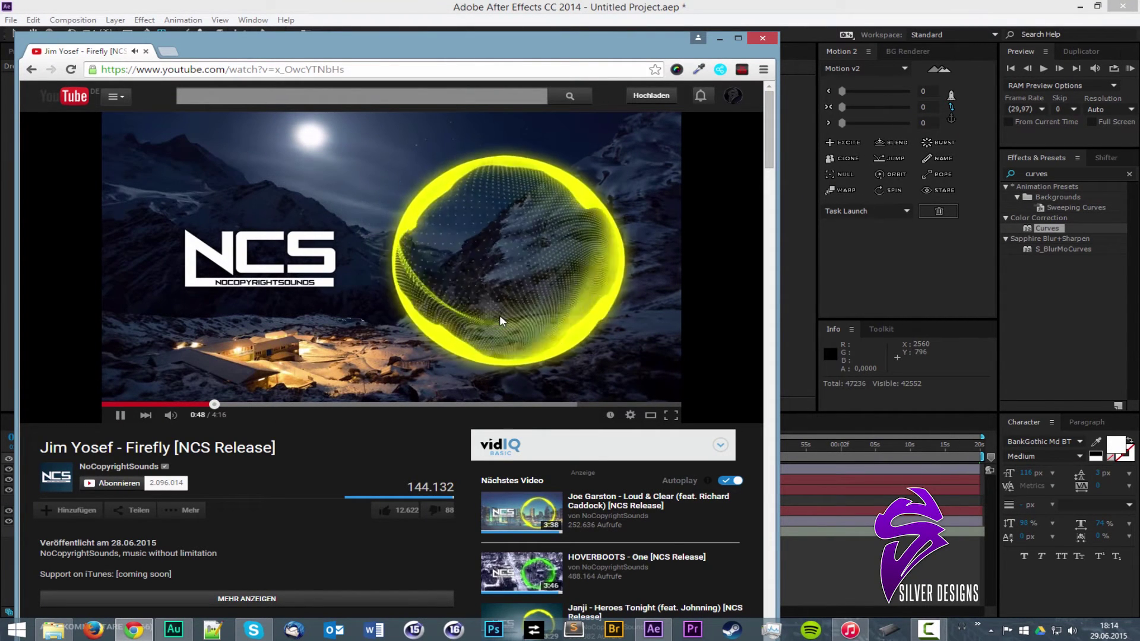
pyautogui.click(521, 304)
pyautogui.click(425, 5)
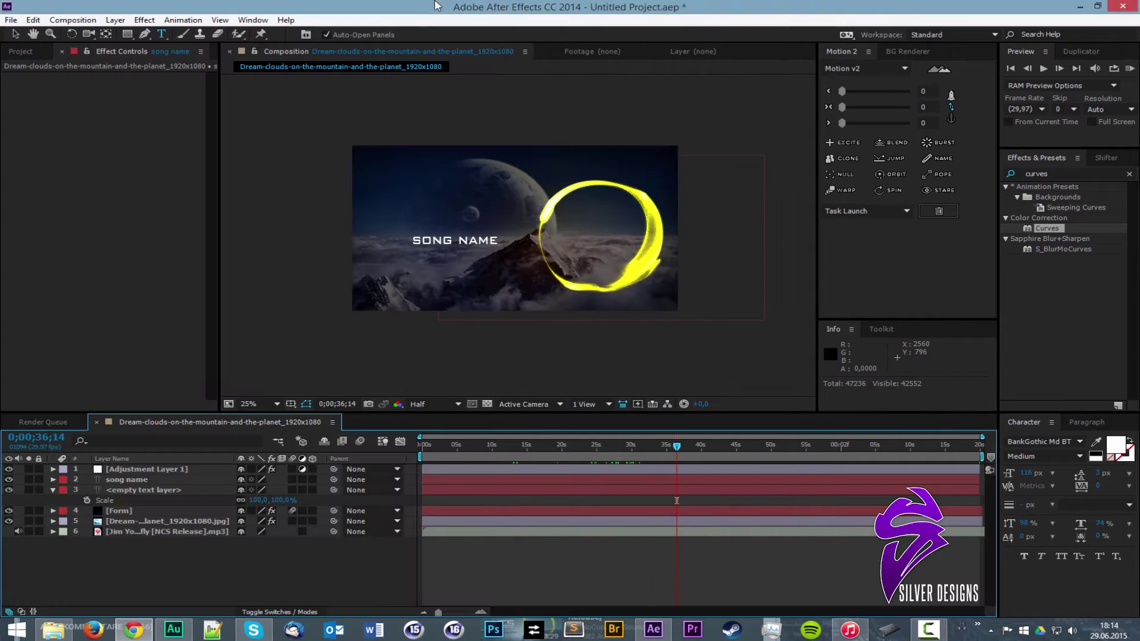
# Fit the composition to the viewer and inspect the ring at 0;00;17;21 and 0;00;42;03
pyautogui.scroll(3, 603, 242)
pyautogui.scroll(-4, 623, 266)
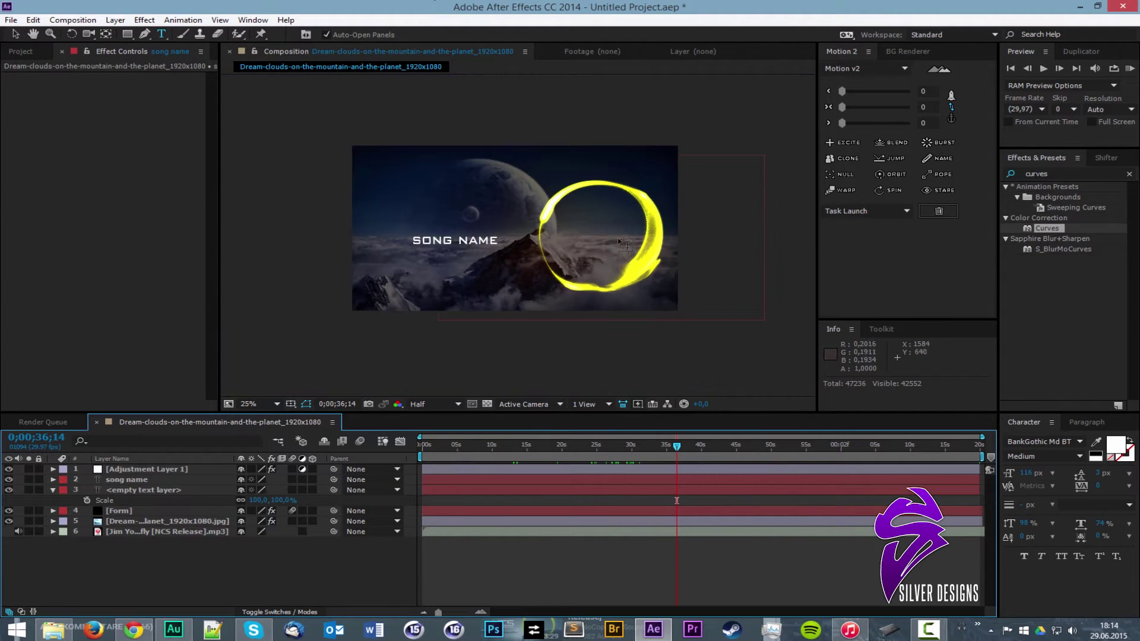
pyautogui.click(256, 404)
pyautogui.click(309, 197)
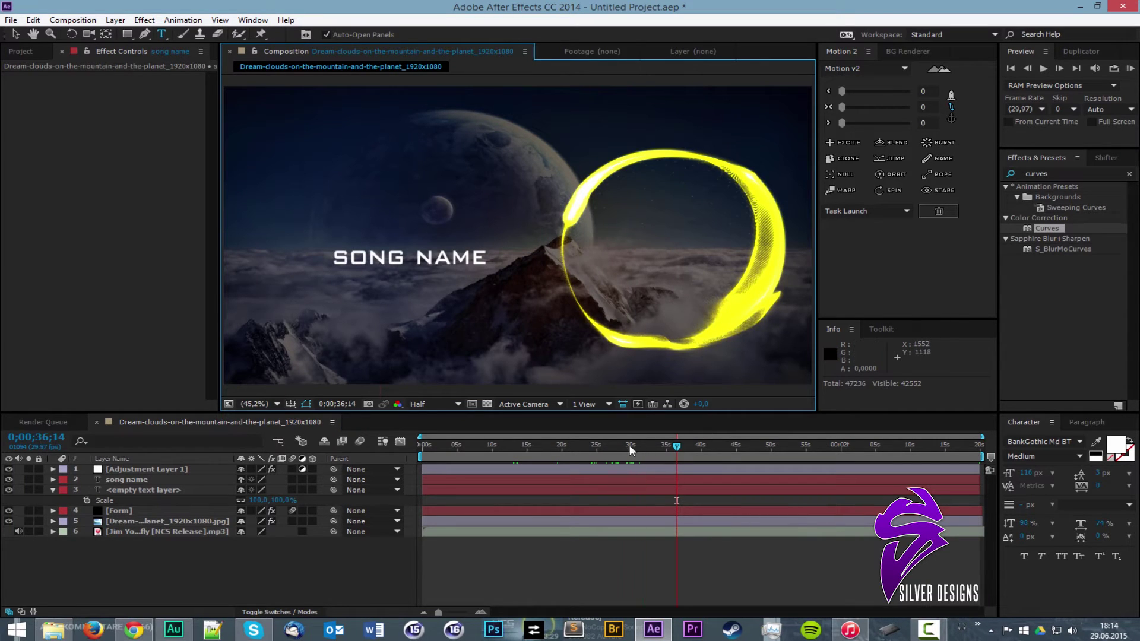
pyautogui.click(545, 446)
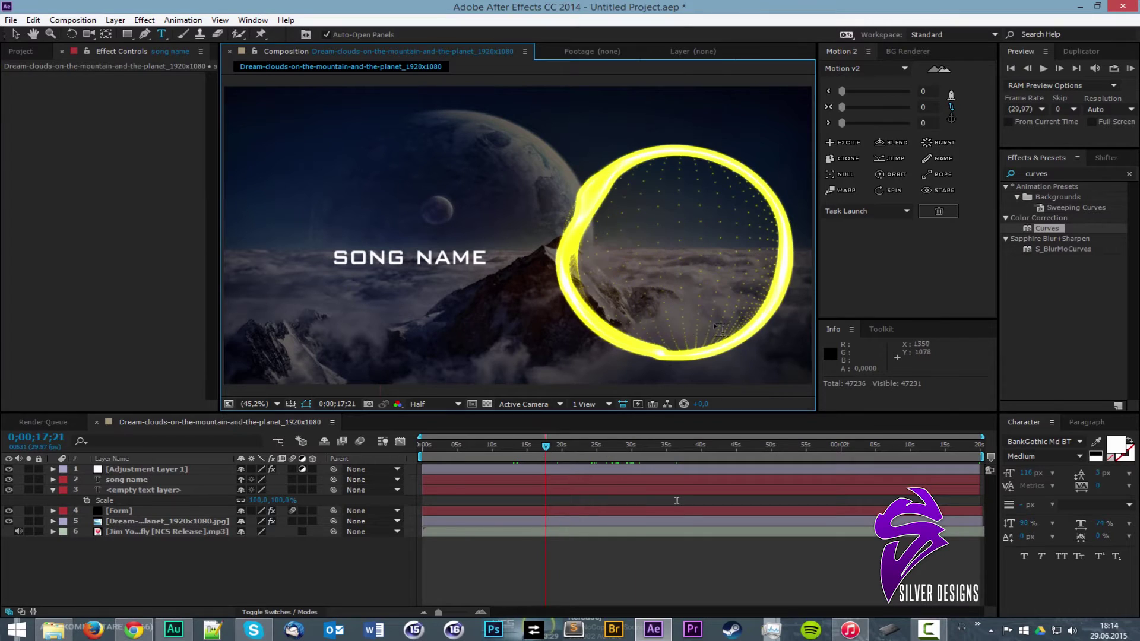
pyautogui.moveTo(621, 448); pyautogui.dragTo(716, 444)
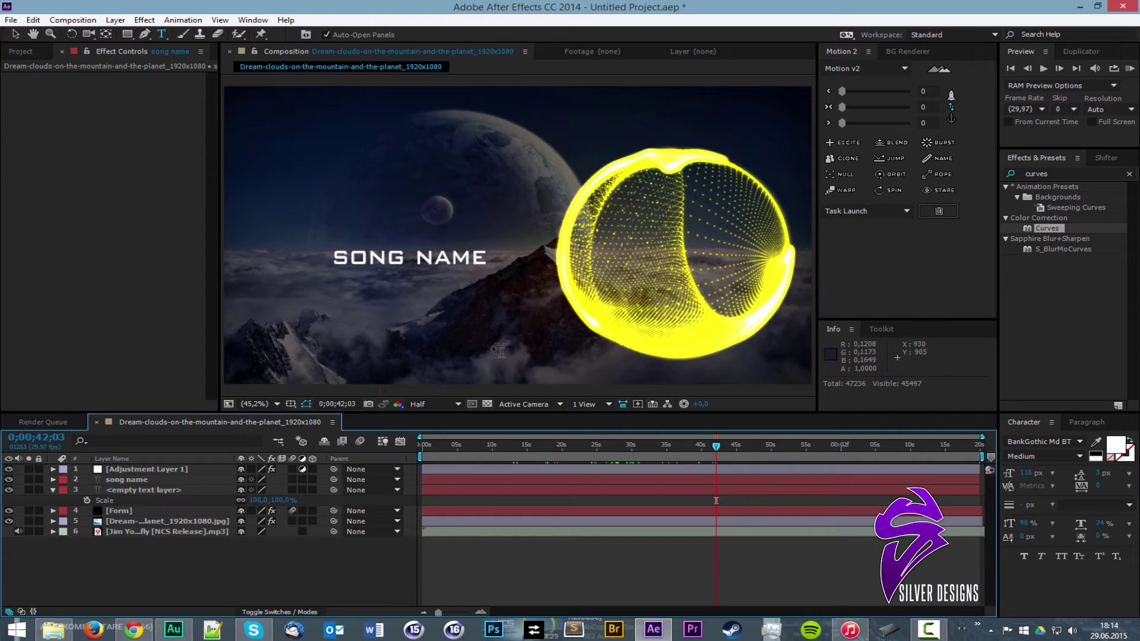
# Create a black 1920 x 1080 px solid named "soundkeys"
pyautogui.rightClick(165, 576)
pyautogui.moveTo(255, 446)
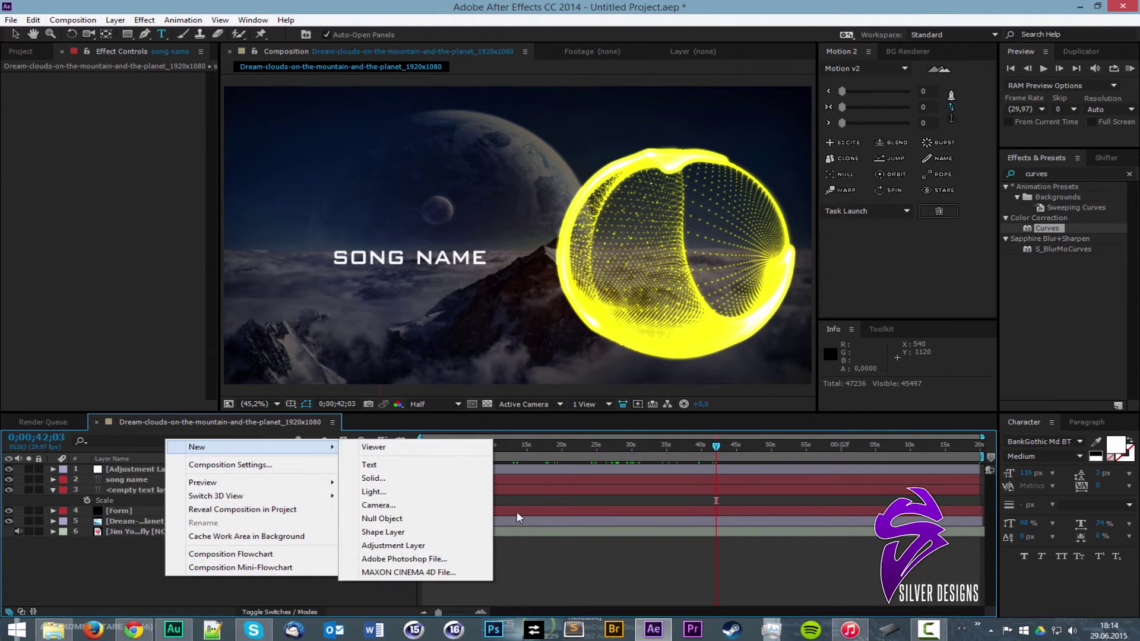
pyautogui.click(374, 477)
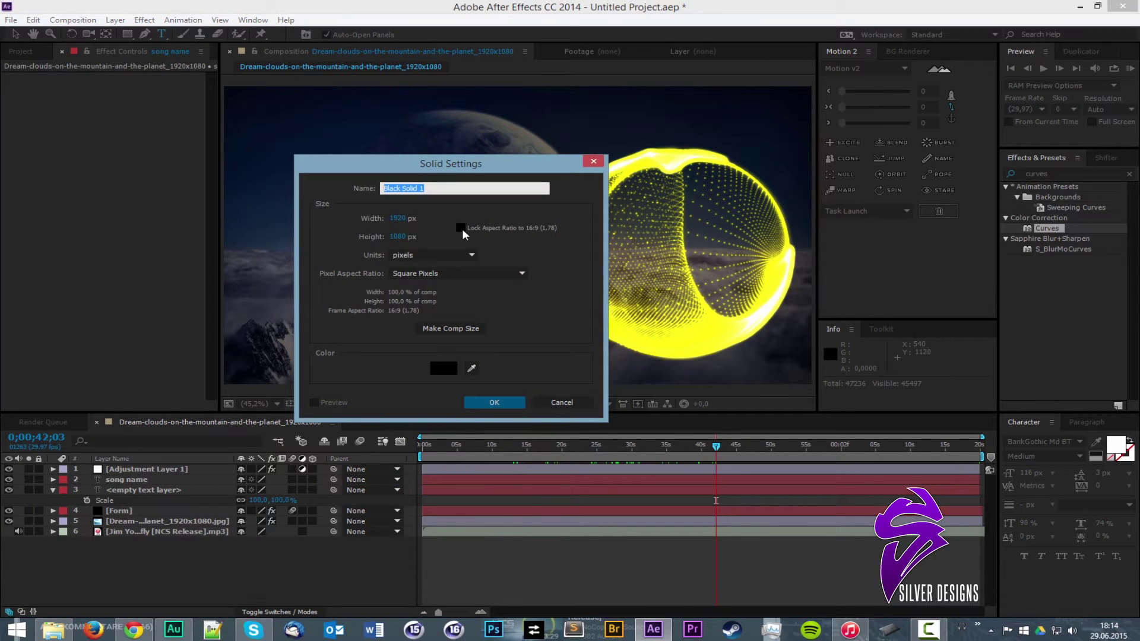
pyautogui.write('soundkeys')
pyautogui.press('Return')
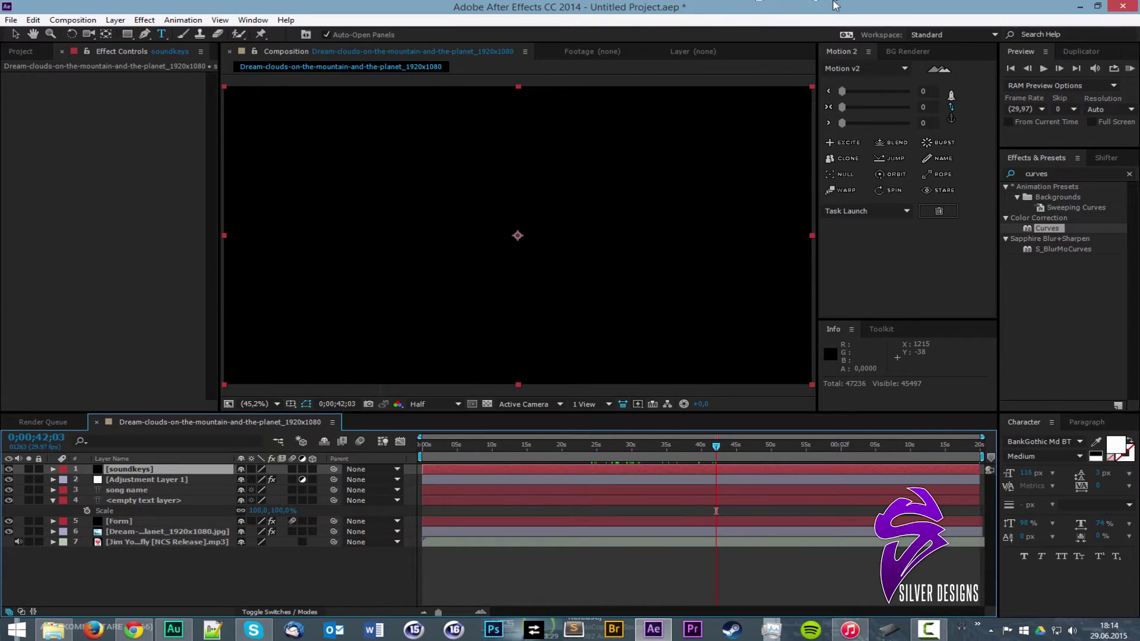
# Apply Trapcode Sound Keys to the soundkeys solid and set its Audio Layer to Jim Yosef - Firefly [NCS Release].mp3
pyautogui.click(1060, 172)
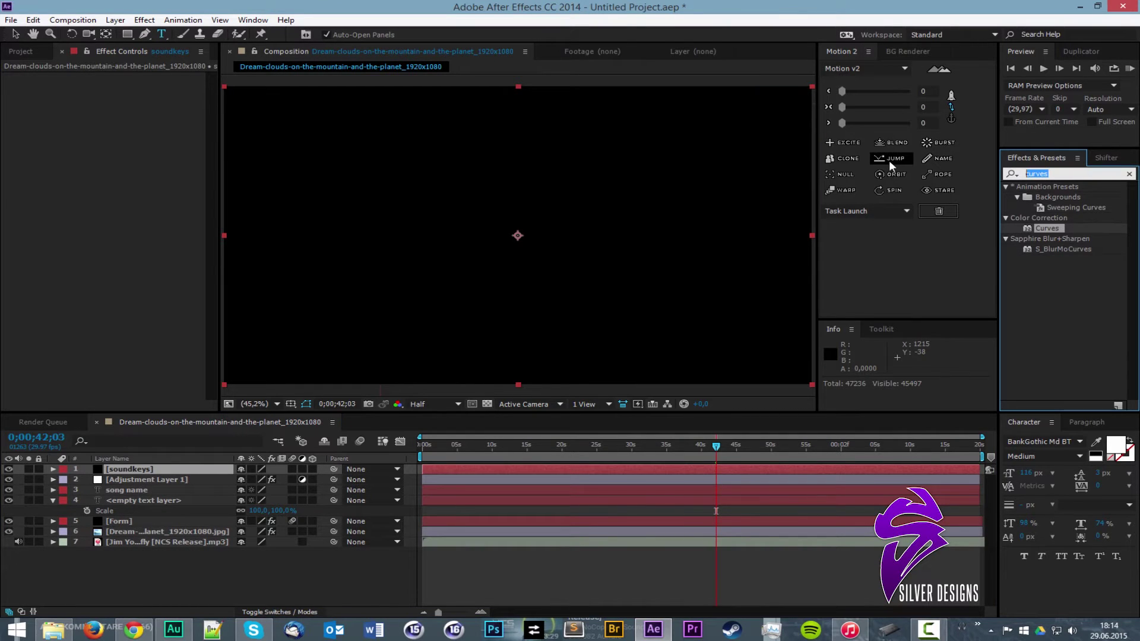
pyautogui.write('sound')
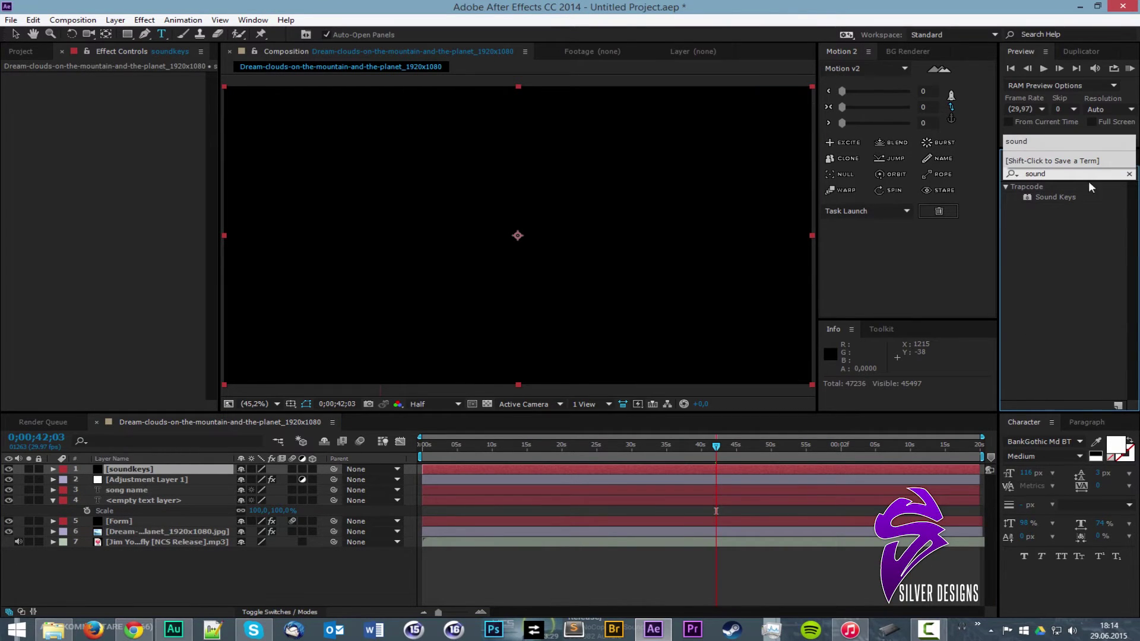
pyautogui.moveTo(1054, 197); pyautogui.dragTo(161, 469)
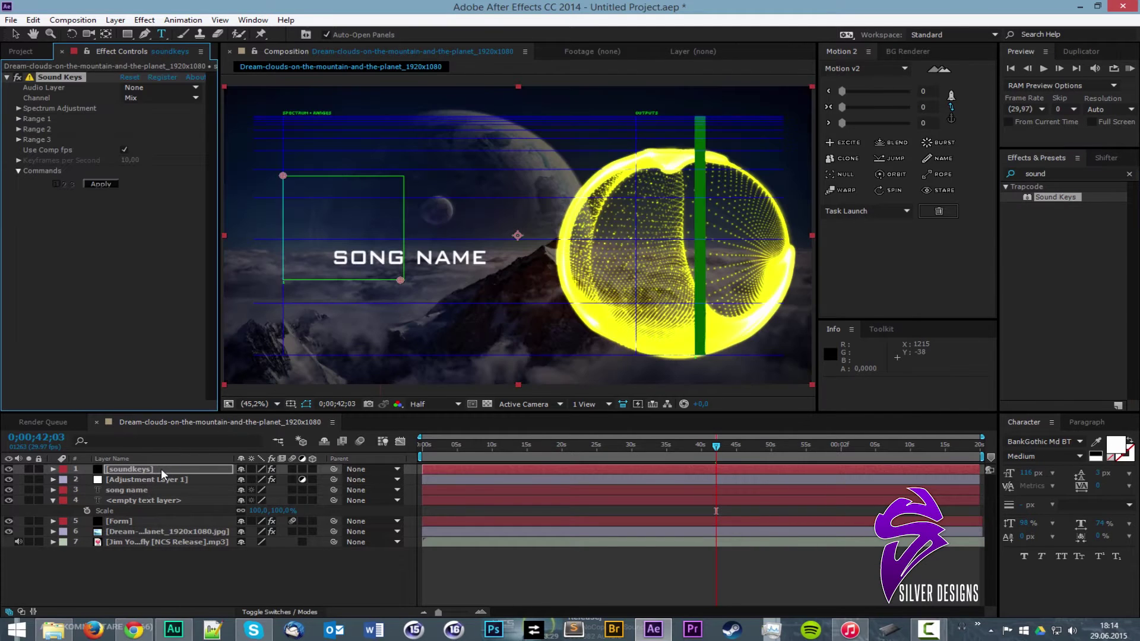
pyautogui.click(160, 88)
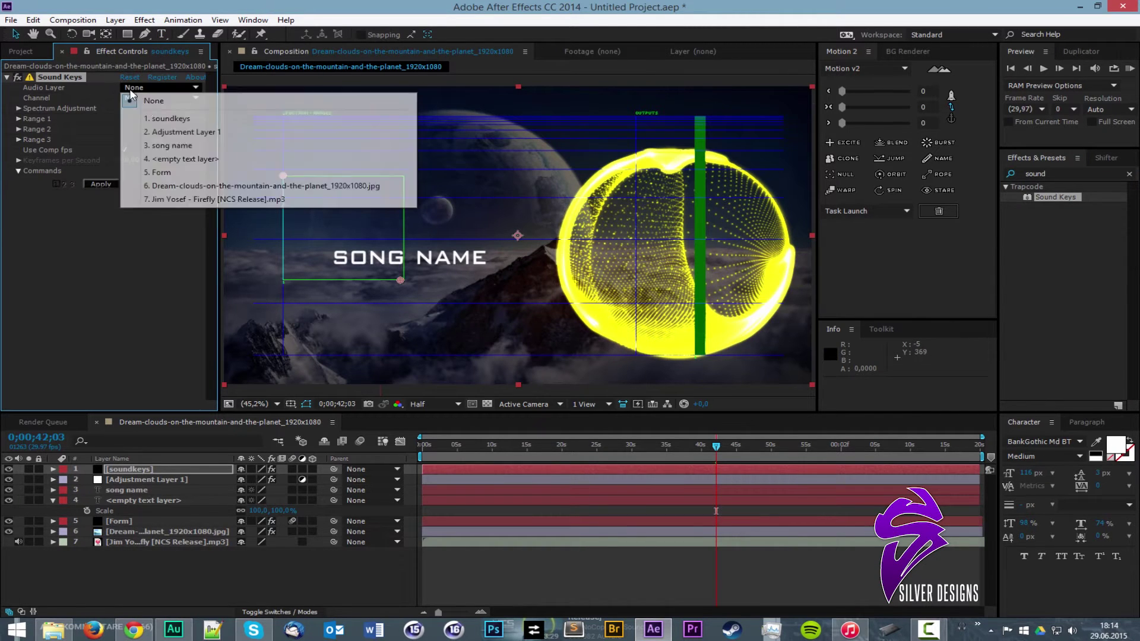
pyautogui.click(178, 200)
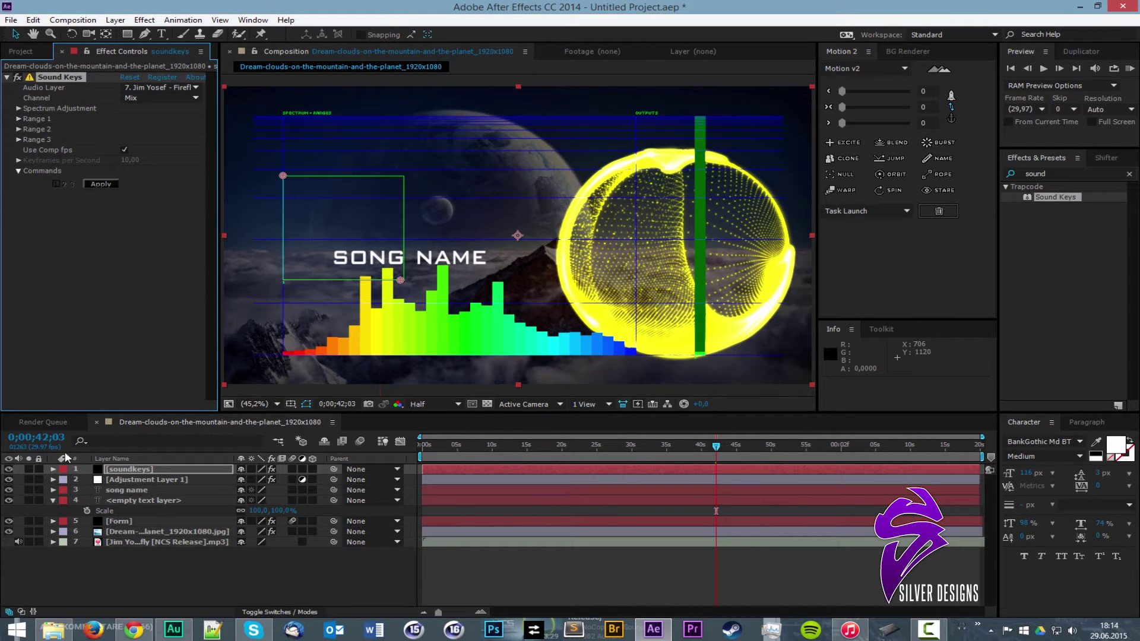
# At 0;00;16;04, solo the soundkeys layer and run a RAM preview of its audio spectrum
pyautogui.click(524, 450)
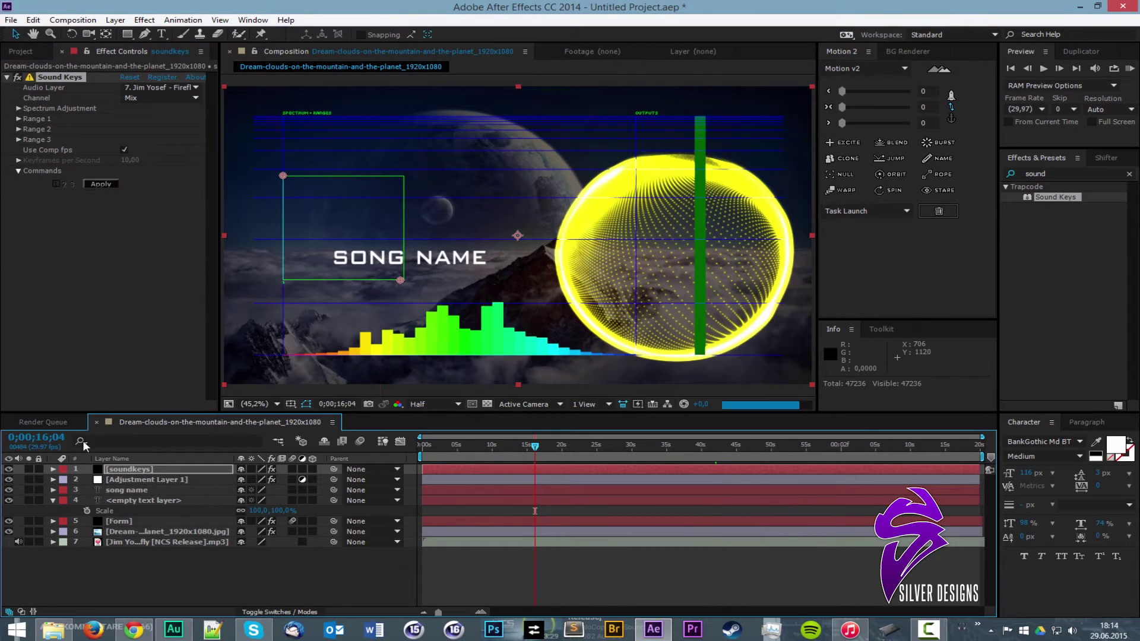
pyautogui.click(28, 469)
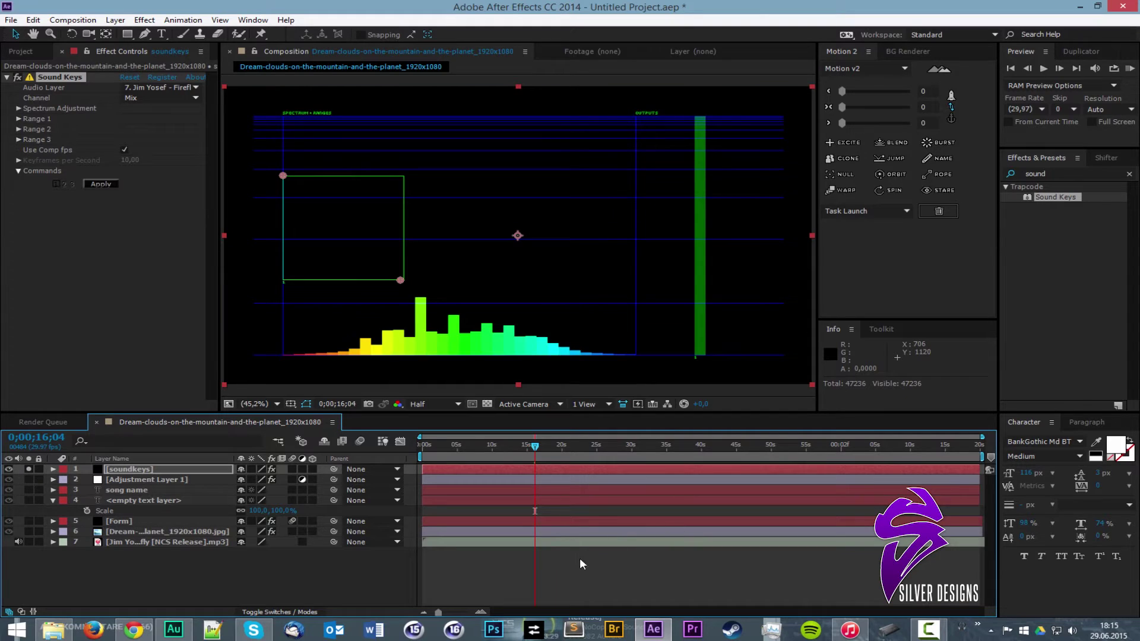
pyautogui.press('KP_0')
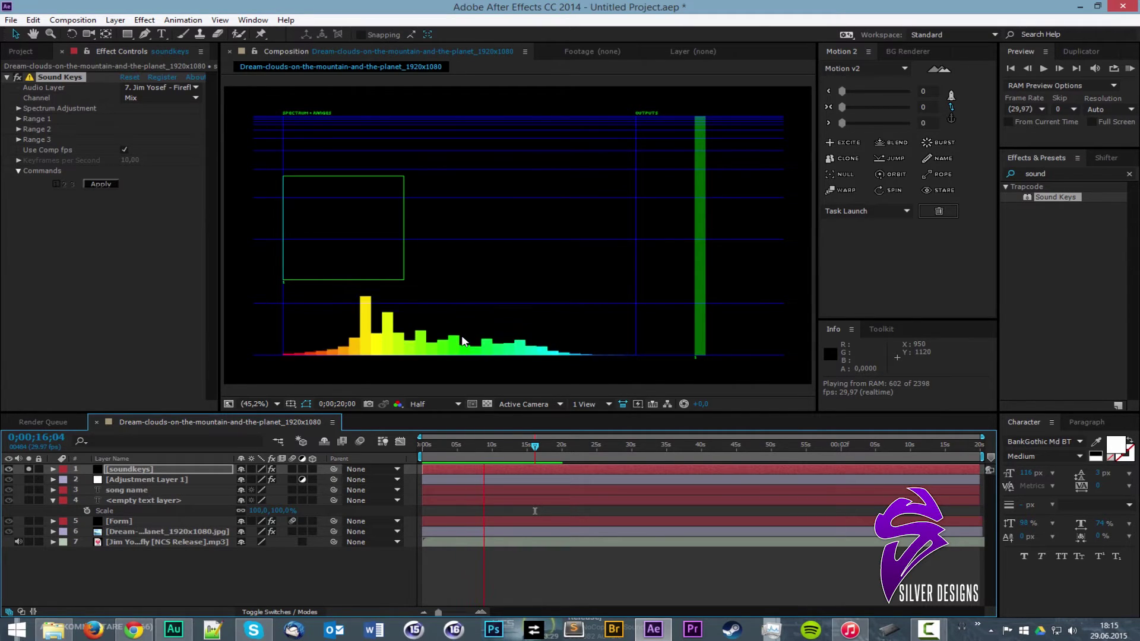
# Stop the preview and set Mid and Treble to 0 in the Sound Keys spectrum adjustment
pyautogui.press('space')
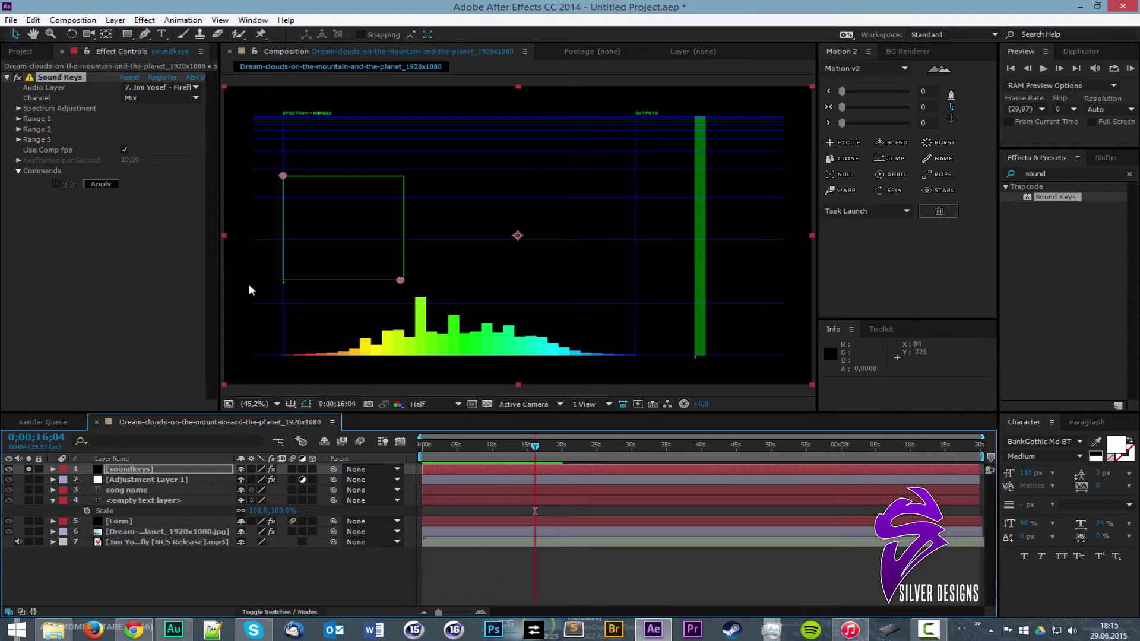
pyautogui.click(19, 108)
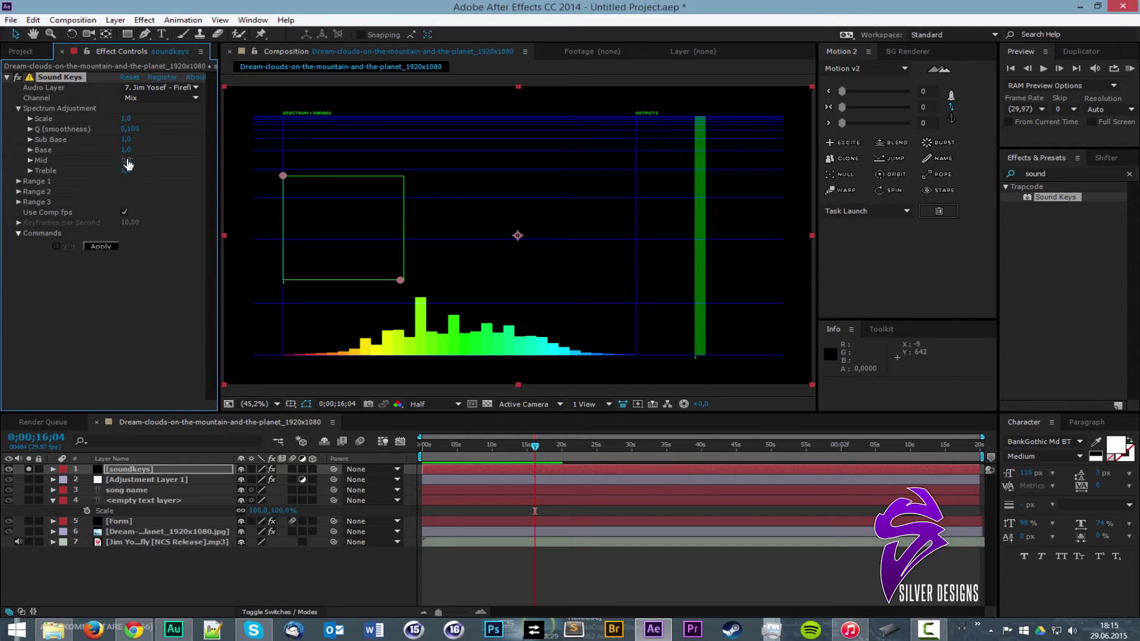
pyautogui.moveTo(128, 165); pyautogui.dragTo(44, 168)
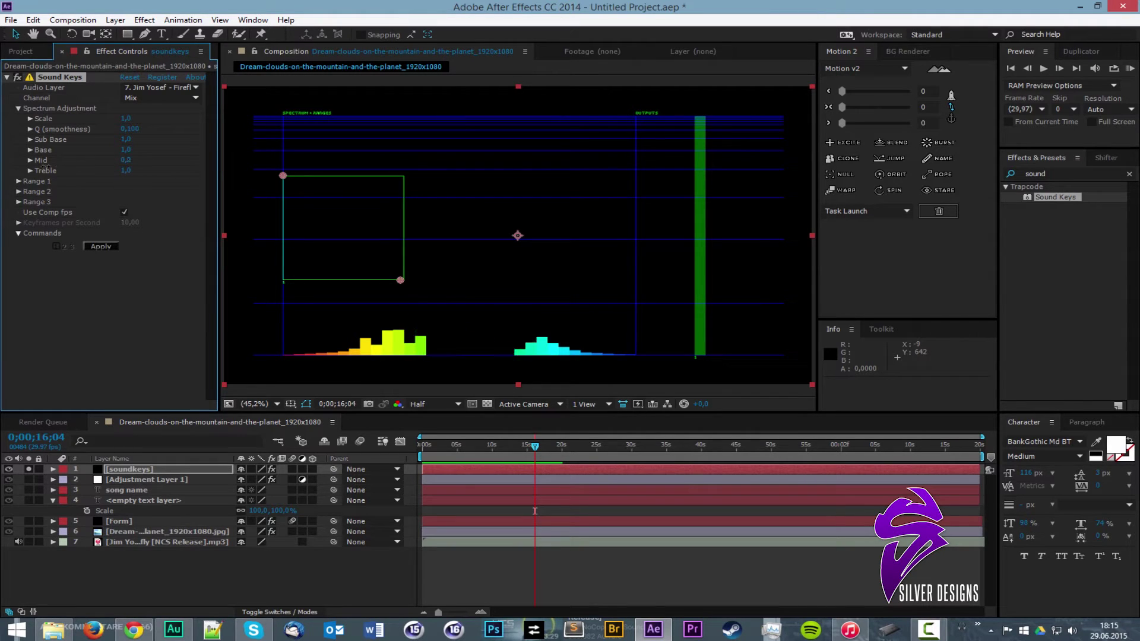
pyautogui.moveTo(126, 171); pyautogui.dragTo(46, 175)
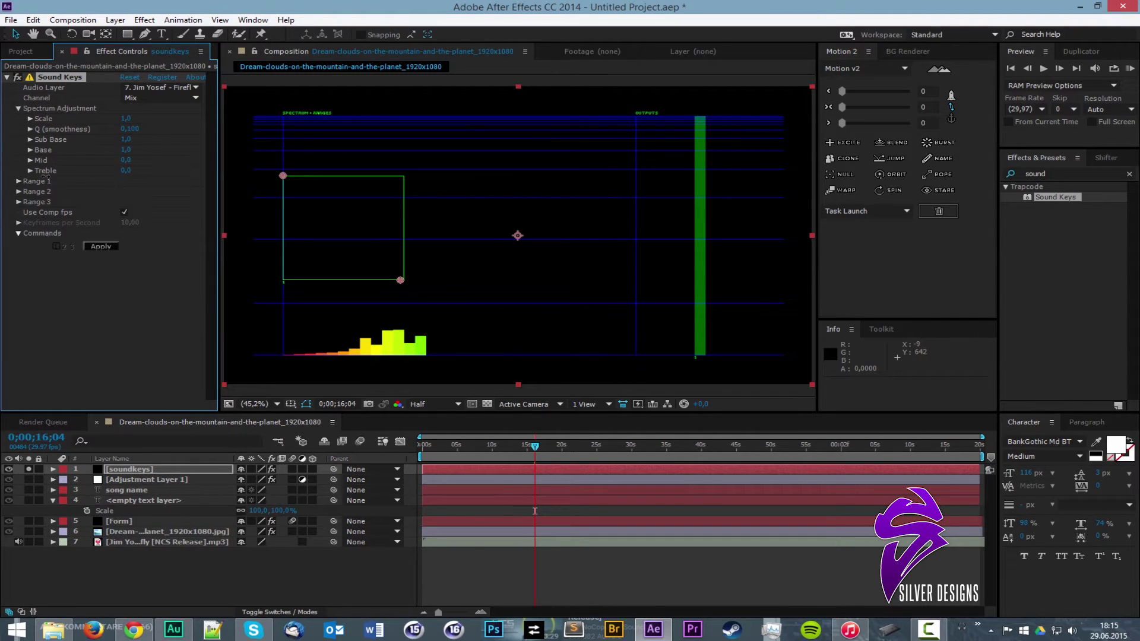
# Enable RAM previewing from the current time and preview the bass-only spectrum from 0;00;15;20
pyautogui.moveTo(543, 446)
pyautogui.mouseDown()
pyautogui.moveTo(588, 446)
pyautogui.moveTo(531, 449)
pyautogui.mouseUp()
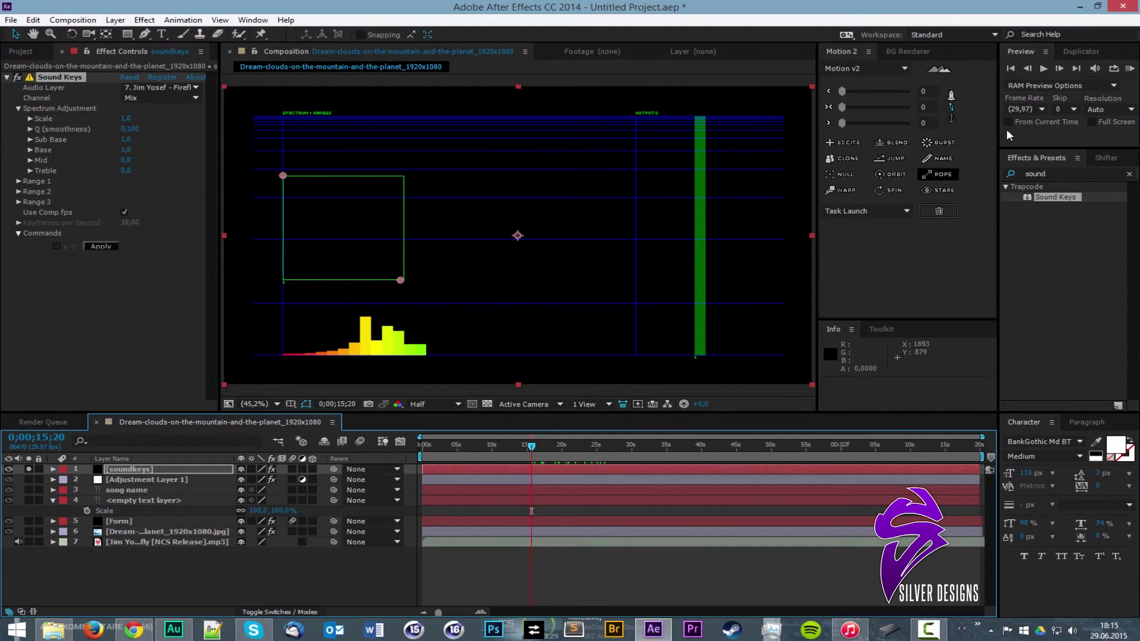
pyautogui.click(1011, 121)
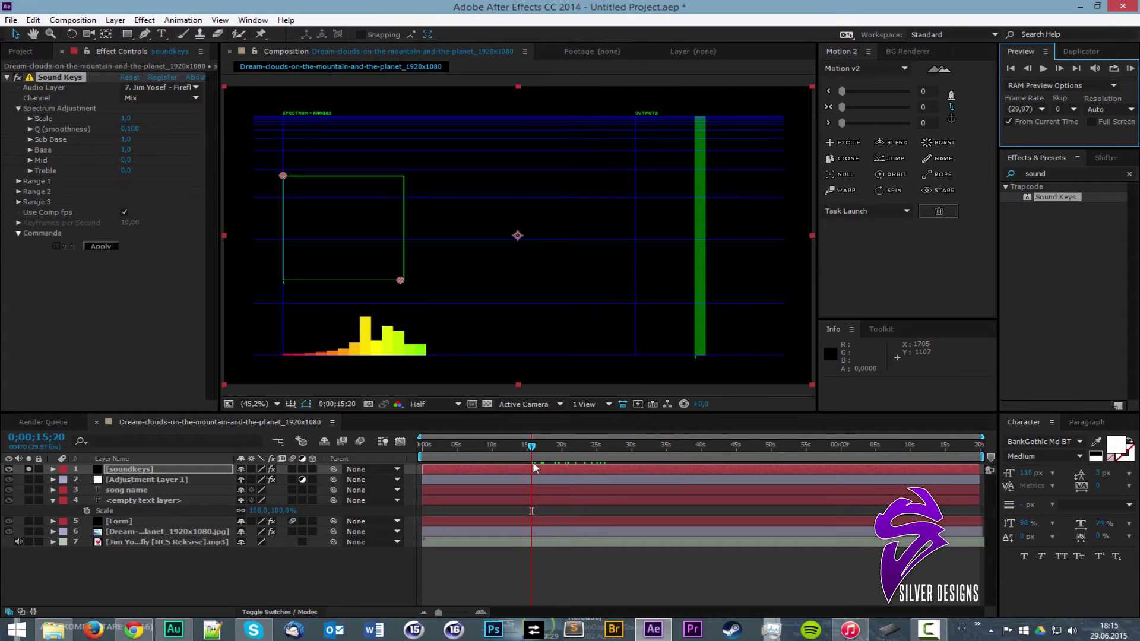
pyautogui.click(1130, 68)
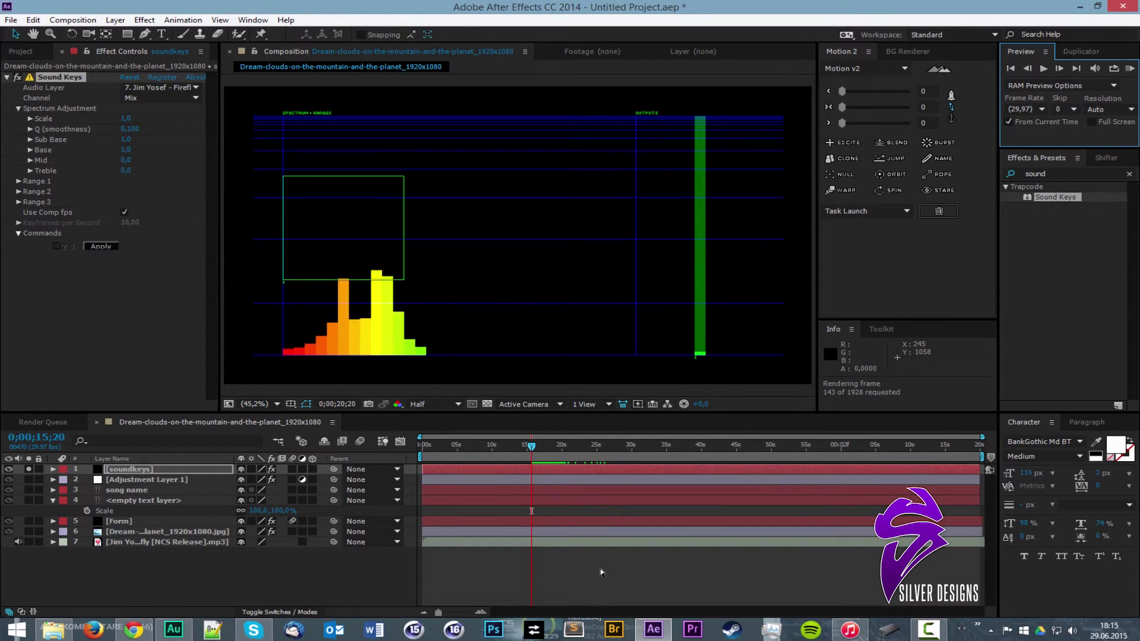
pyautogui.press('space')
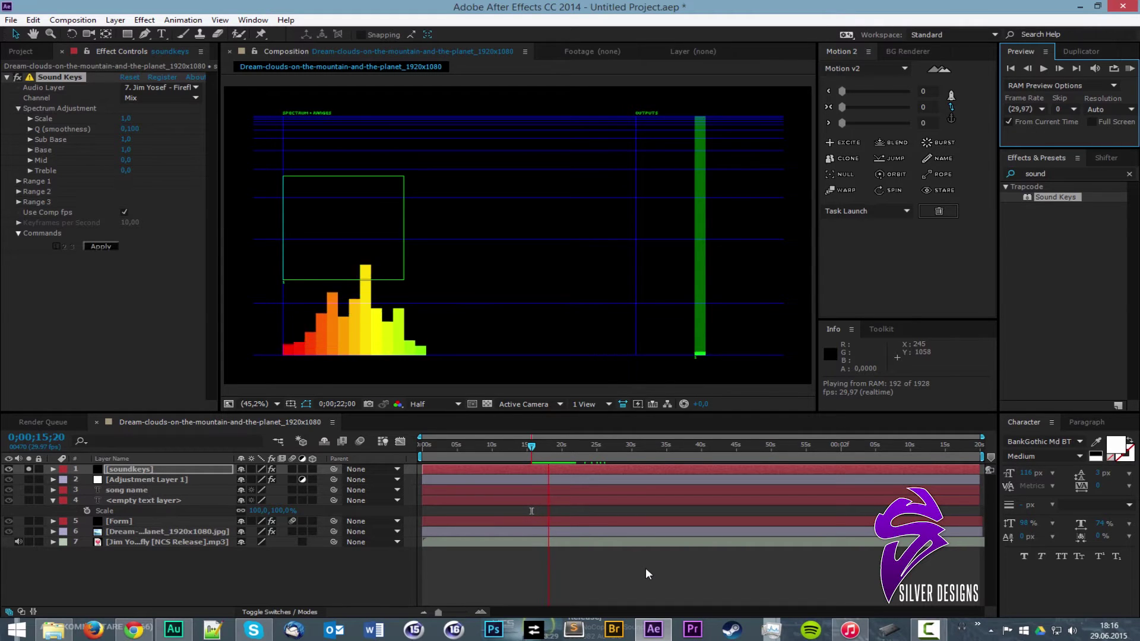
pyautogui.press('space')
# Resize the spectrum range box around the low-frequency bars, with corners at about (216, 273) and (572, 972)
pyautogui.moveTo(400, 279); pyautogui.dragTo(399, 355)
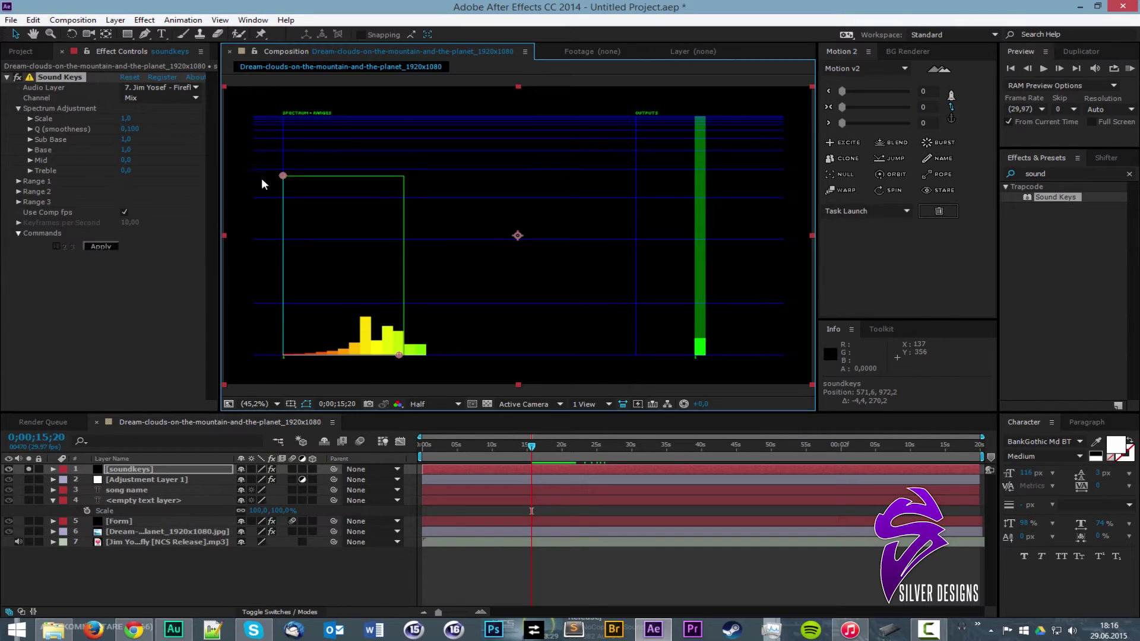
pyautogui.moveTo(282, 176); pyautogui.dragTo(289, 234)
pyautogui.press('space')
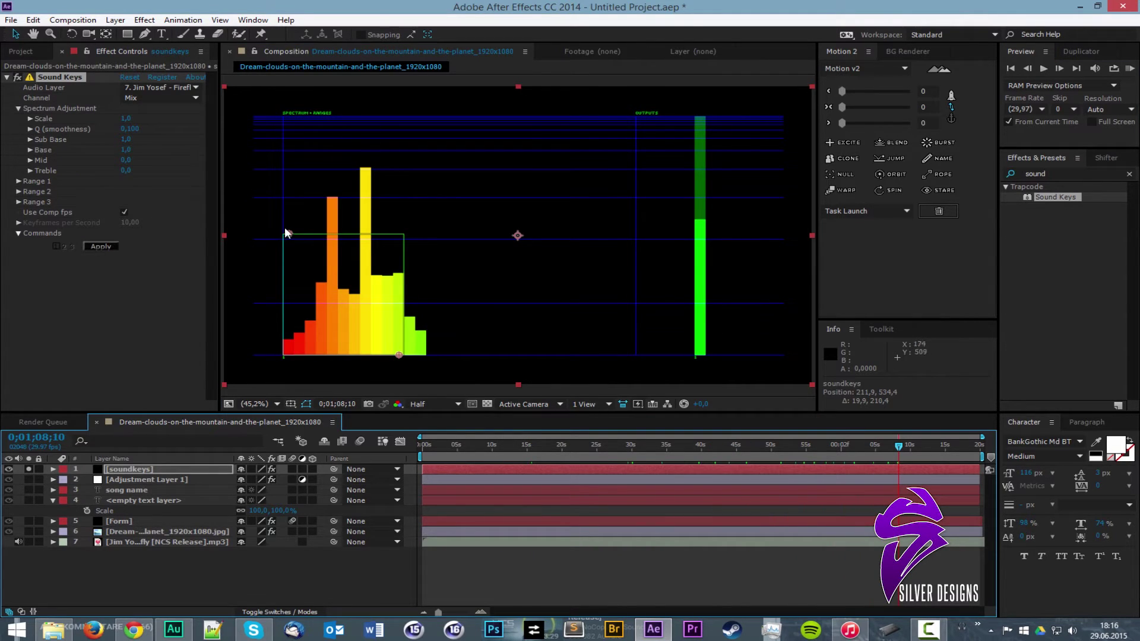
pyautogui.moveTo(289, 233); pyautogui.dragTo(290, 161)
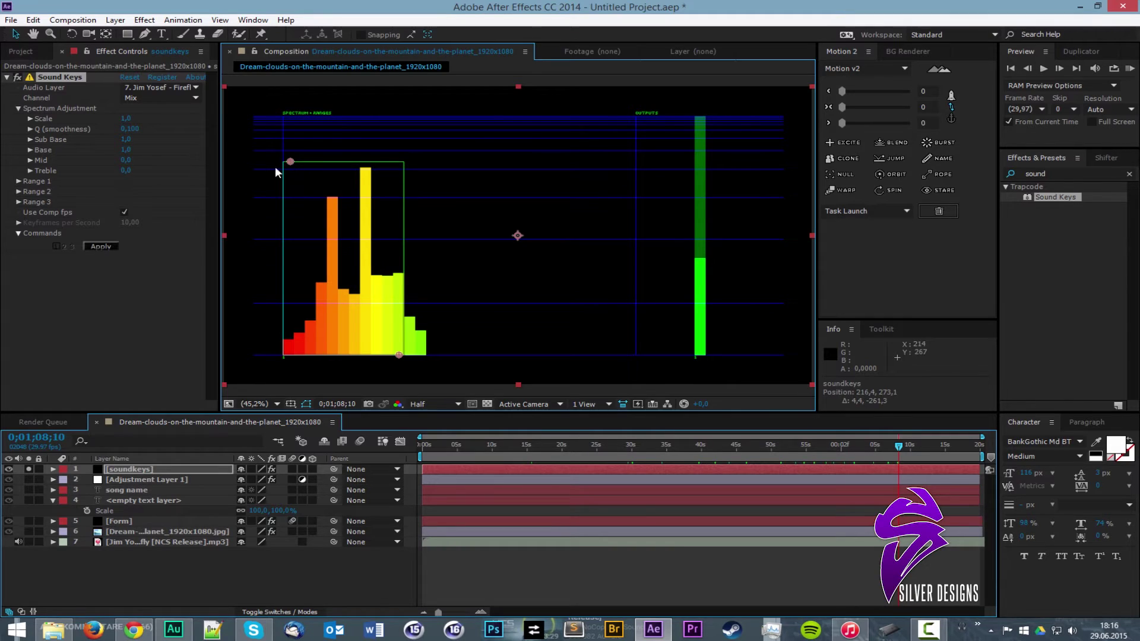
# Apply Sound Keys to generate the audio keyframes and reveal the keyframed Output 1 of the soundkeys layer
pyautogui.click(97, 247)
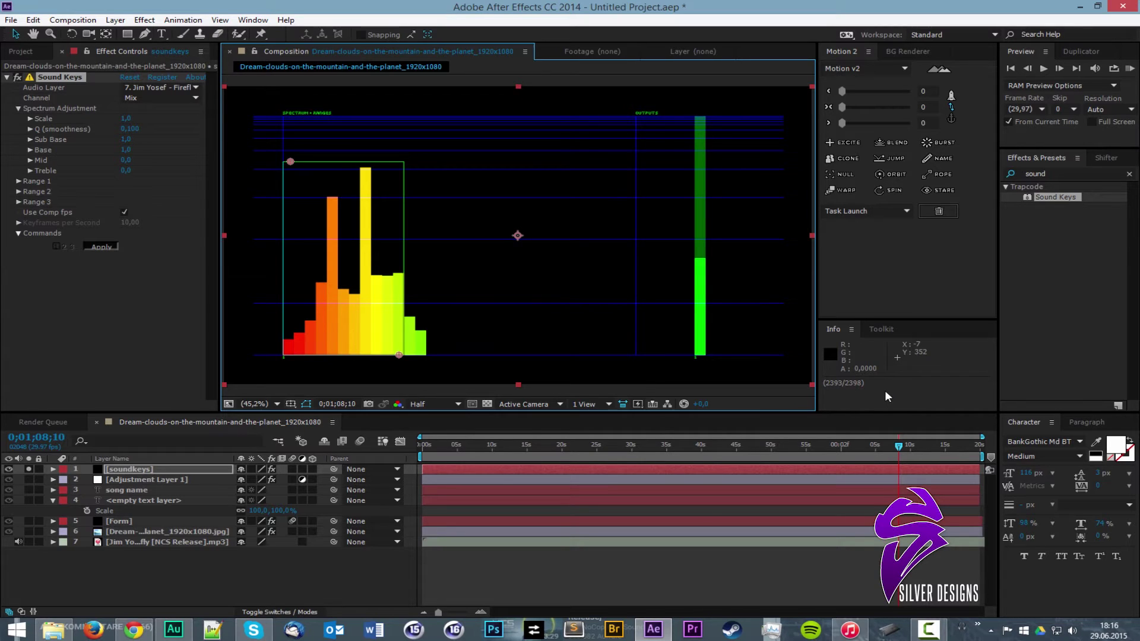
pyautogui.click(115, 472)
pyautogui.press('u')
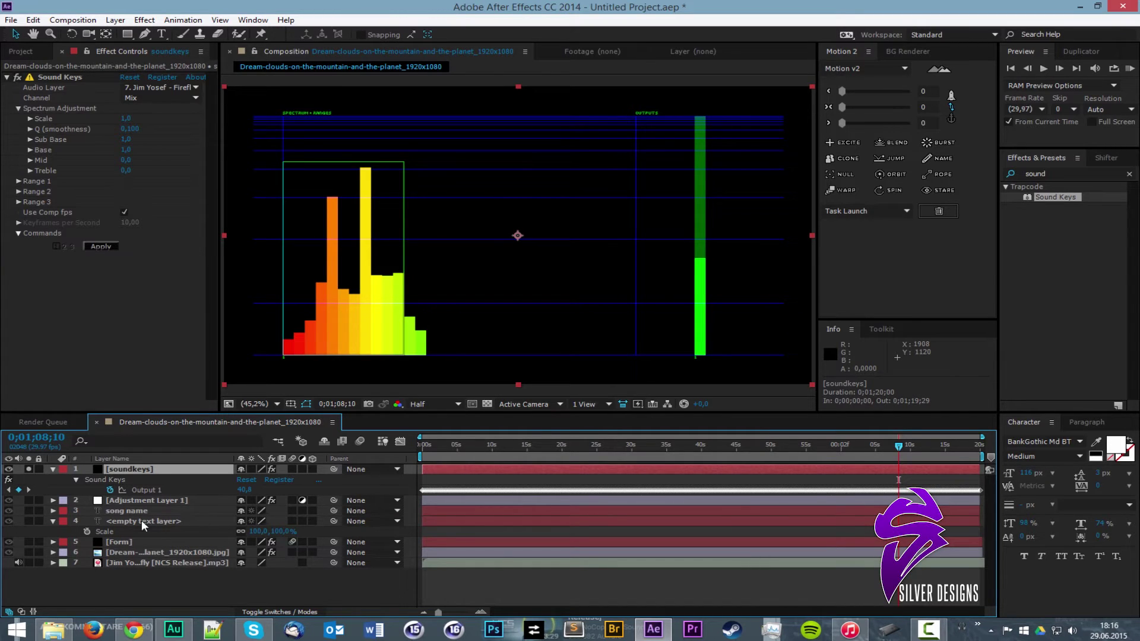
# Try linking the Form layer's Scale to the Sound Keys Output 1 with an expression
pyautogui.click(142, 542)
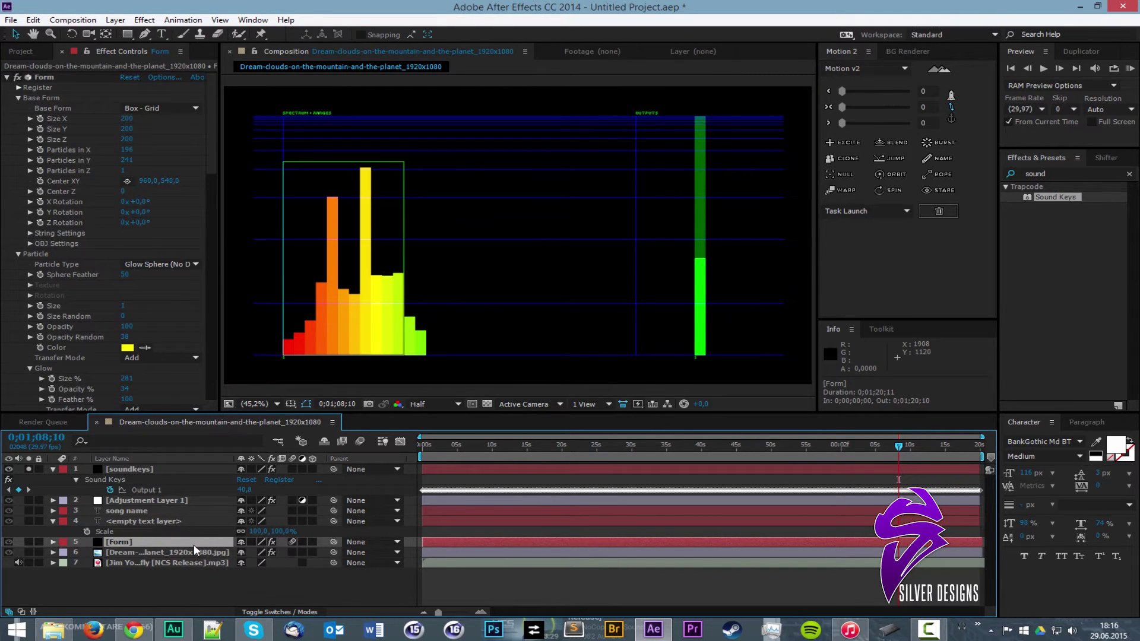
pyautogui.press('s')
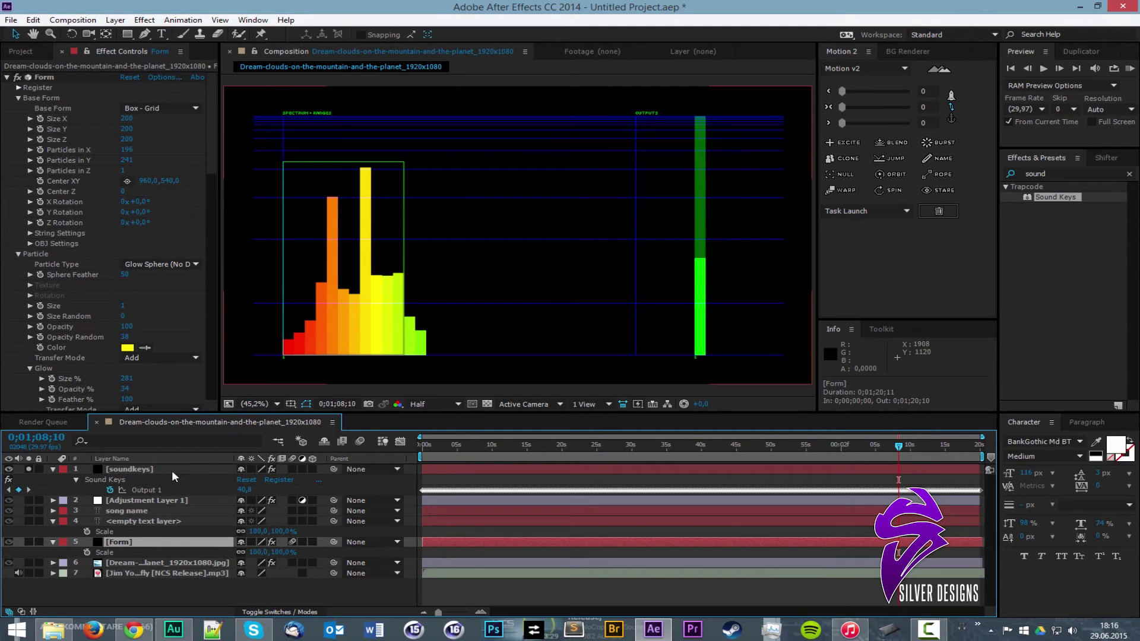
pyautogui.keyDown('alt'); pyautogui.click(87, 552); pyautogui.keyUp('alt')
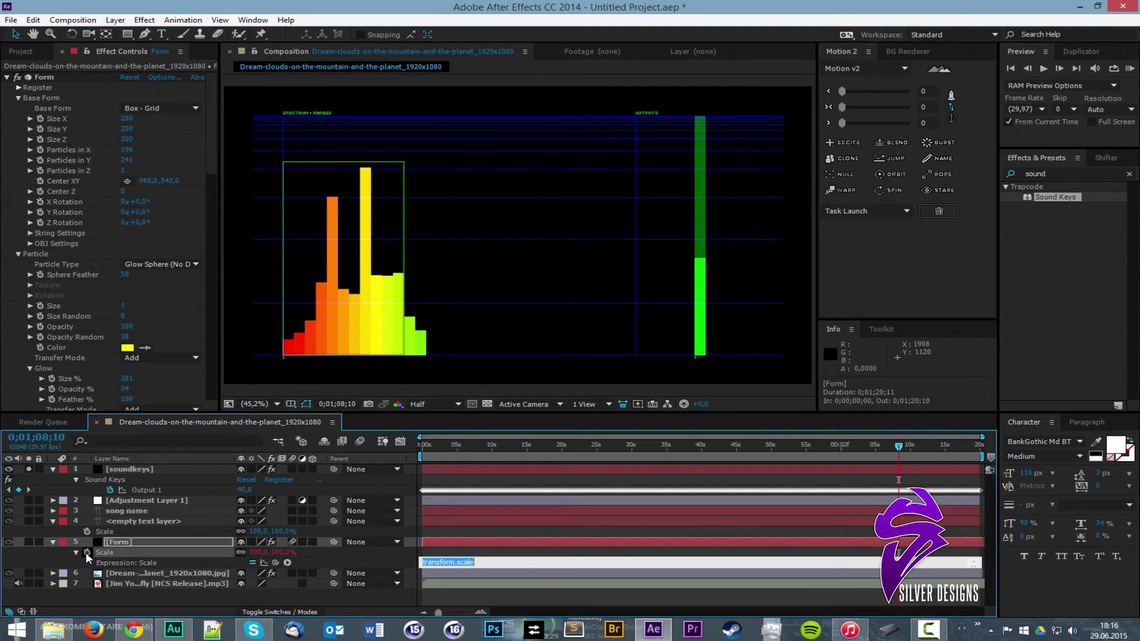
pyautogui.moveTo(274, 562); pyautogui.dragTo(140, 490)
pyautogui.click(485, 553)
# Unsolo and hide the soundkeys layer, and check the ring's size up to 0;00;56;03
pyautogui.click(28, 469)
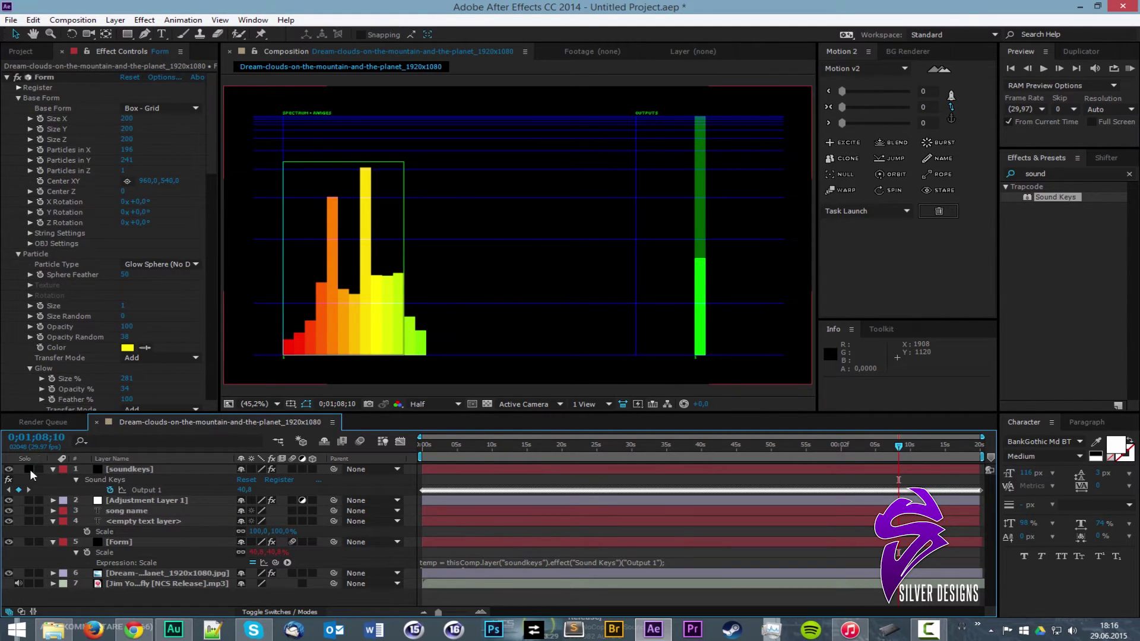
pyautogui.click(8, 469)
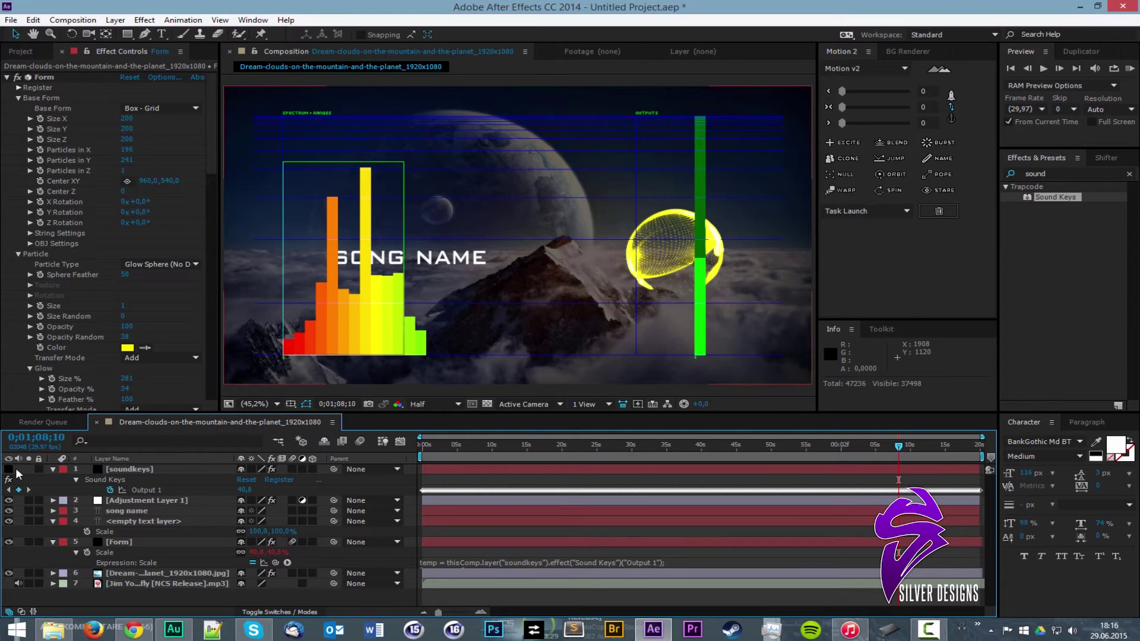
pyautogui.moveTo(540, 445); pyautogui.dragTo(814, 449)
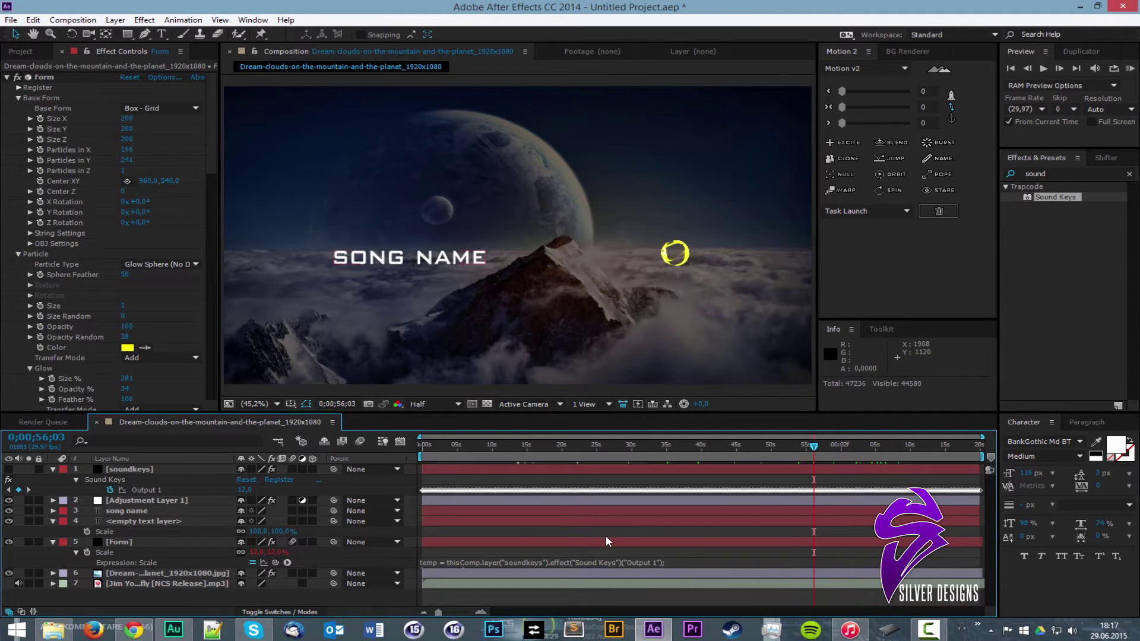
# Copy the Form layer's Scale expression and clear it from the property
pyautogui.click(671, 561)
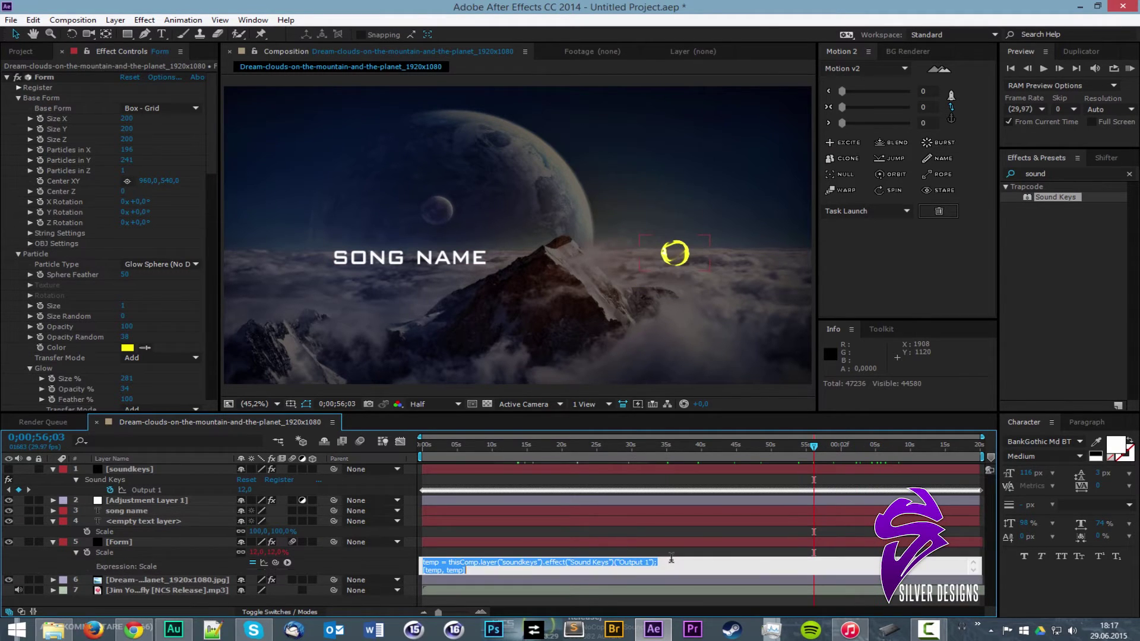
pyautogui.click(465, 569)
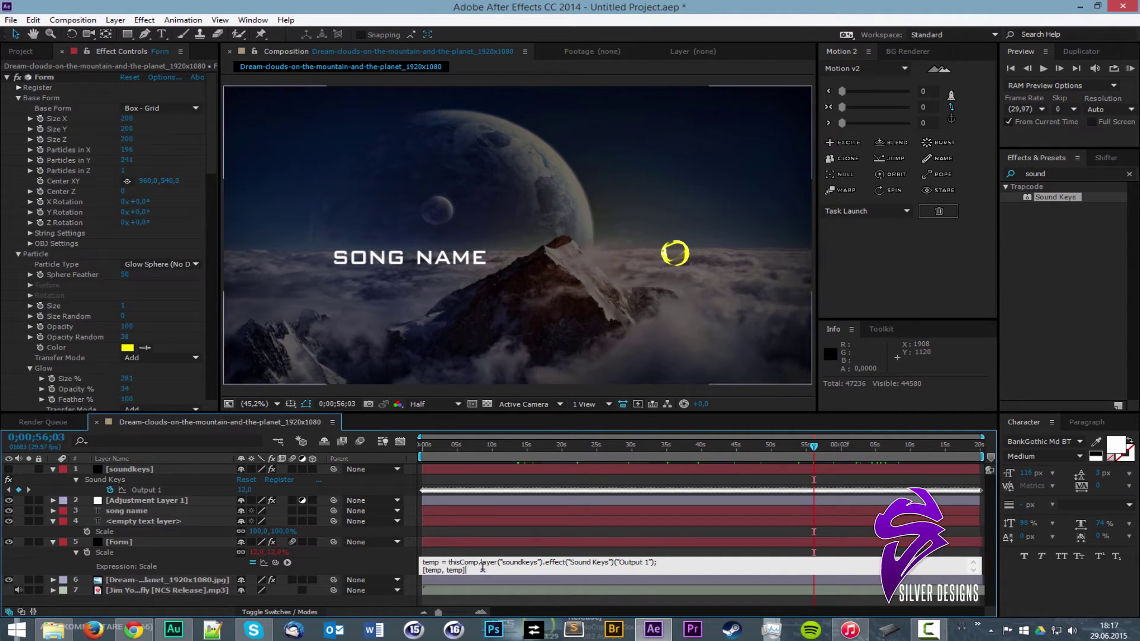
pyautogui.hotkey('ctrl', 'a')
pyautogui.hotkey('ctrl', 'c')
pyautogui.press('BackSpace')
pyautogui.click(521, 545)
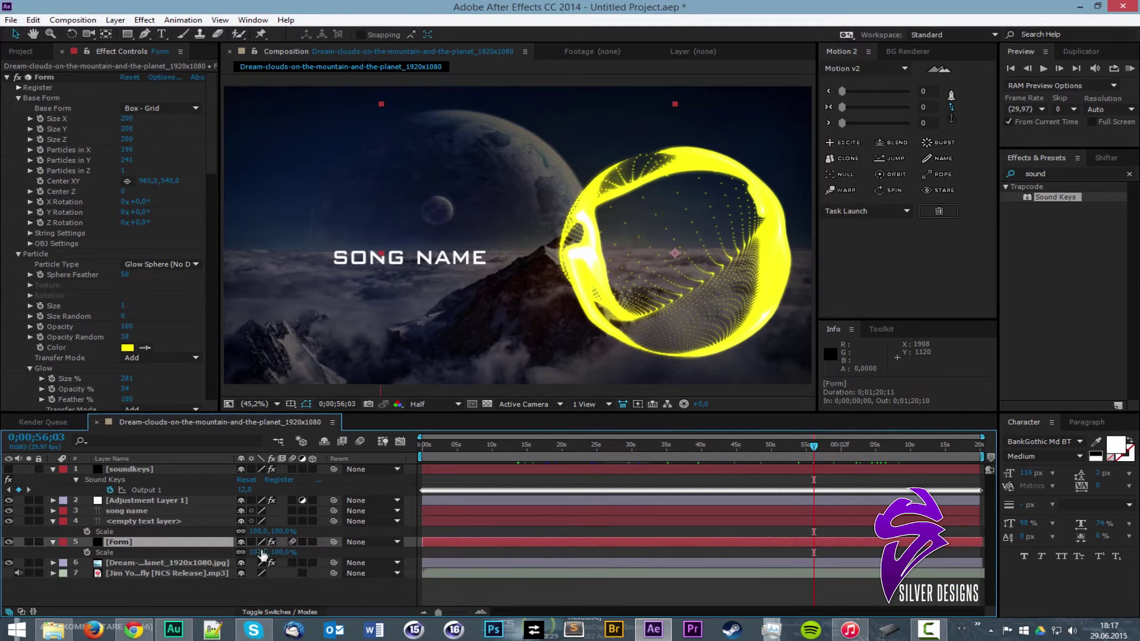
# Make the Form layer 3D, accept the camera-effects warning and reveal the layer's Position
pyautogui.click(313, 542)
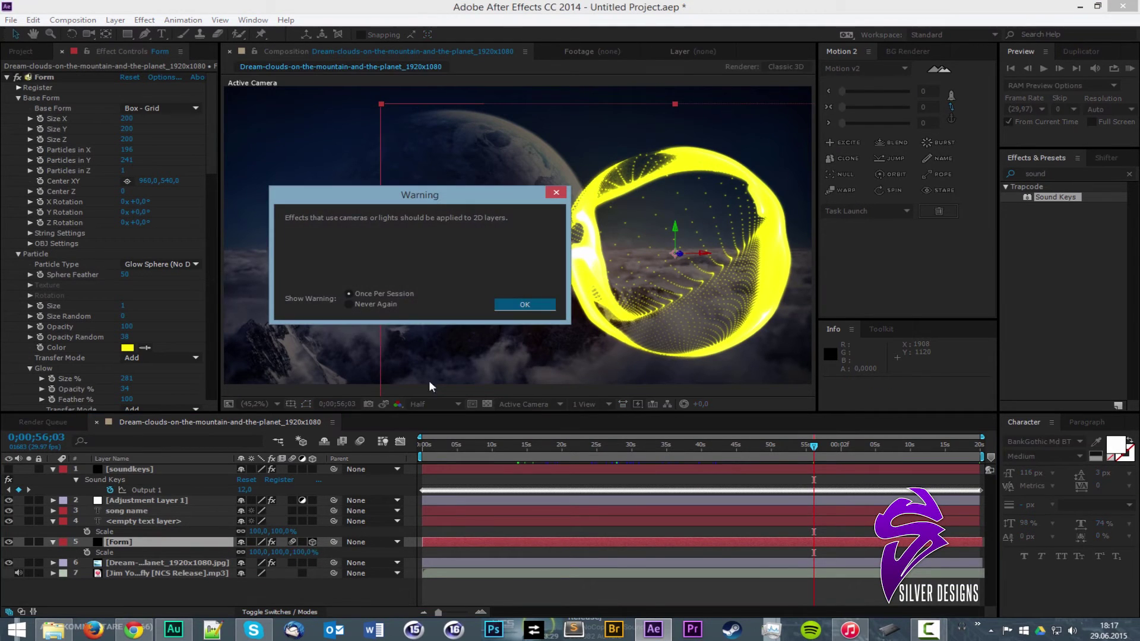
pyautogui.press('Return')
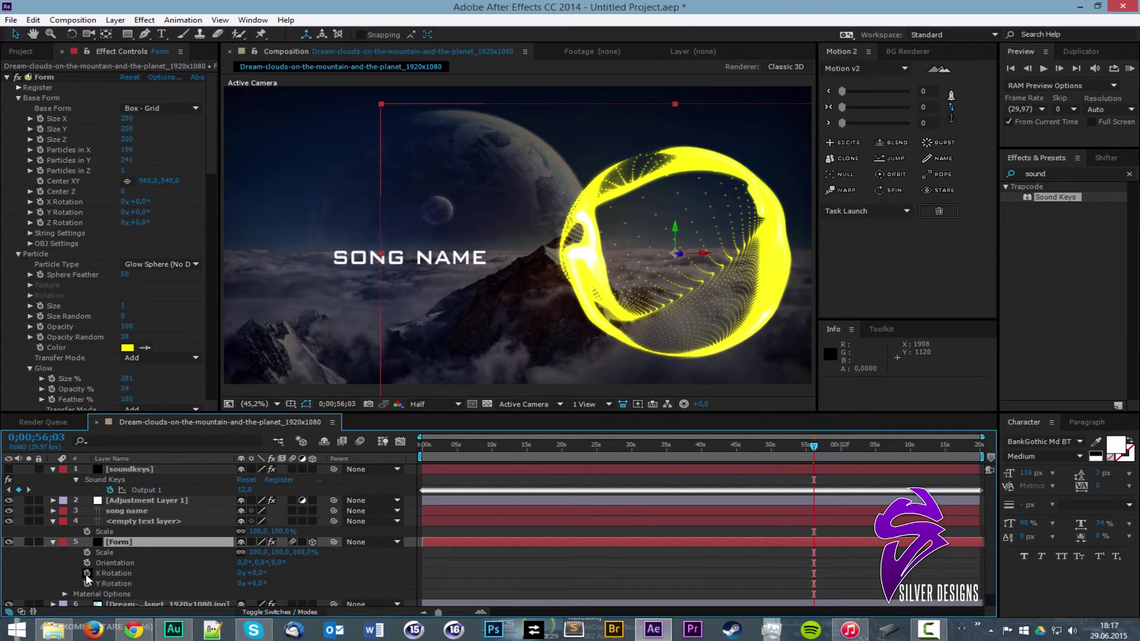
pyautogui.press('p')
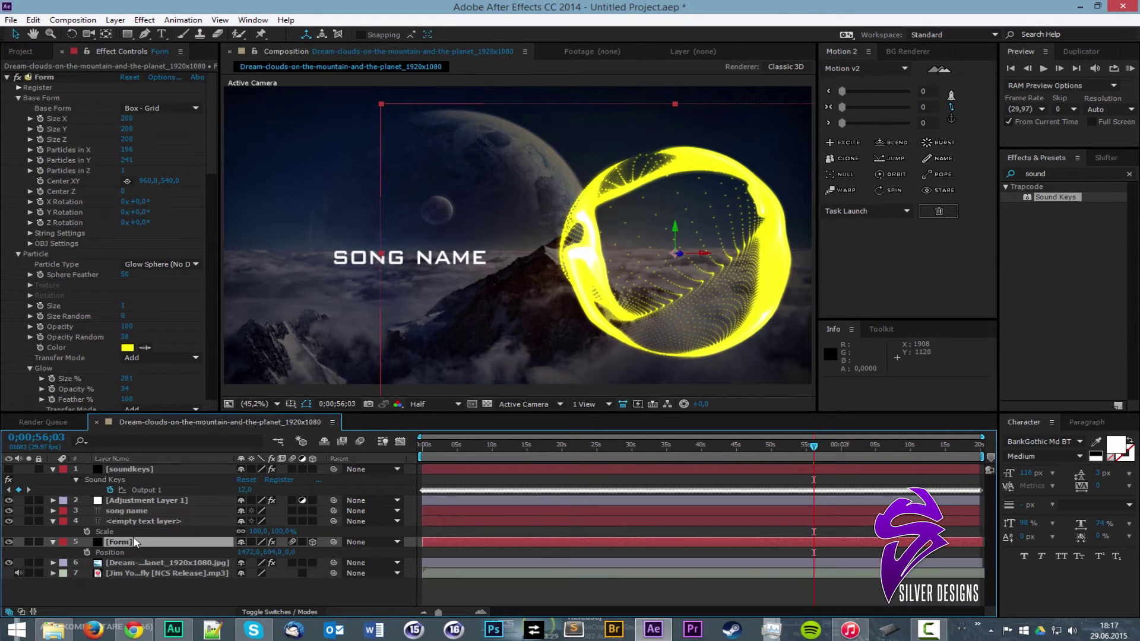
# Try the copied two-value Sound Keys expression on the Form layer's Position, and remove it again
pyautogui.keyDown('alt'); pyautogui.click(87, 552); pyautogui.keyUp('alt')
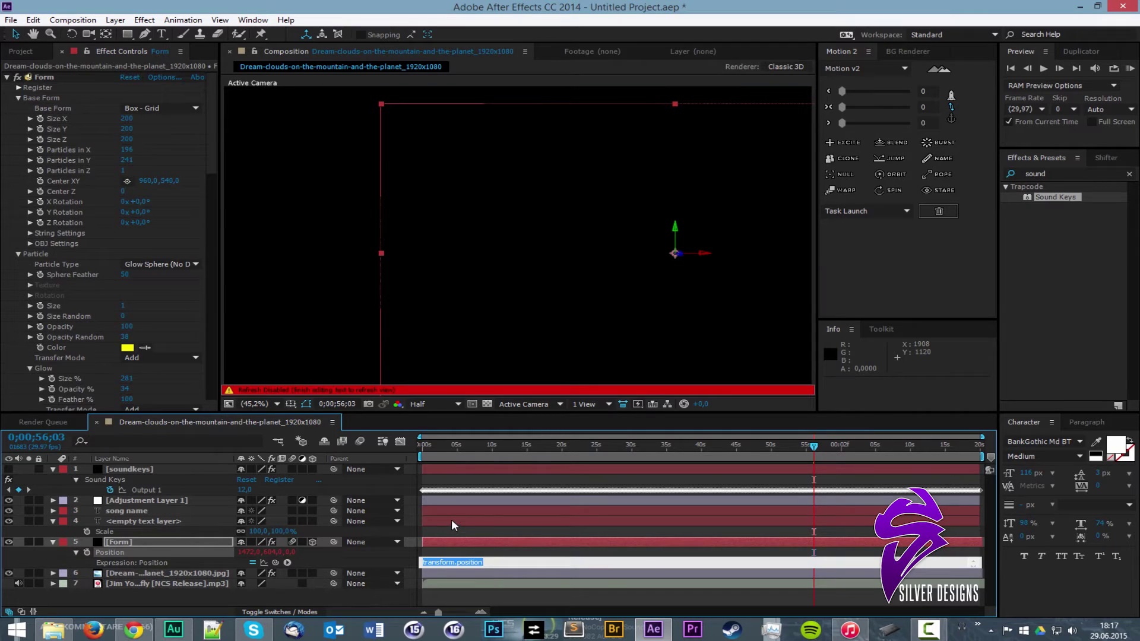
pyautogui.hotkey('ctrl', 'v')
pyautogui.click(517, 558)
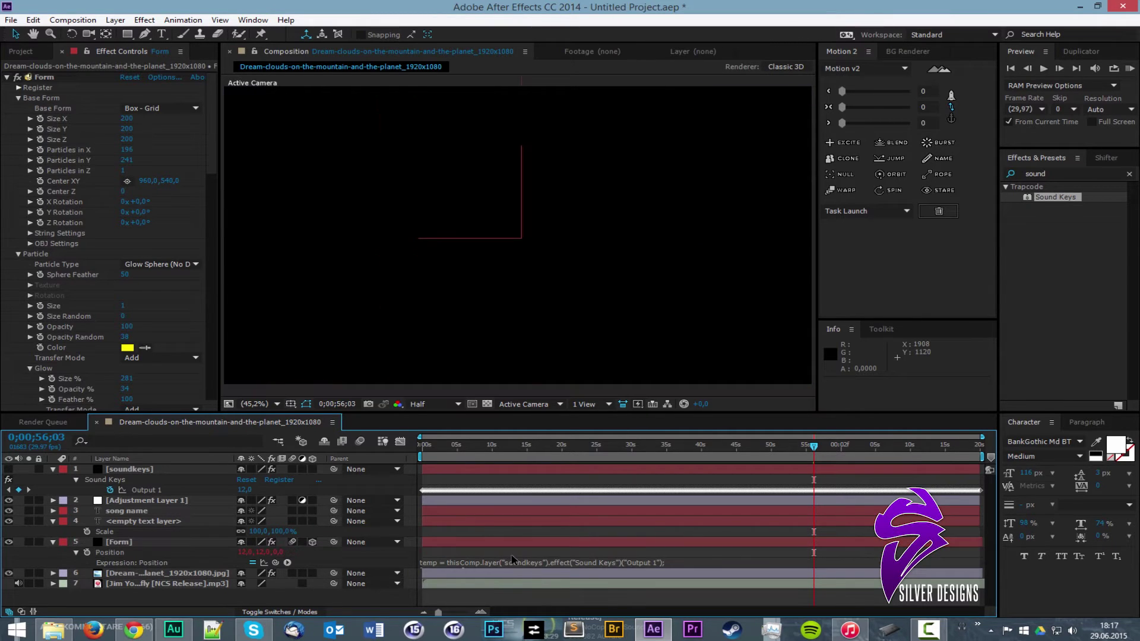
pyautogui.click(547, 563)
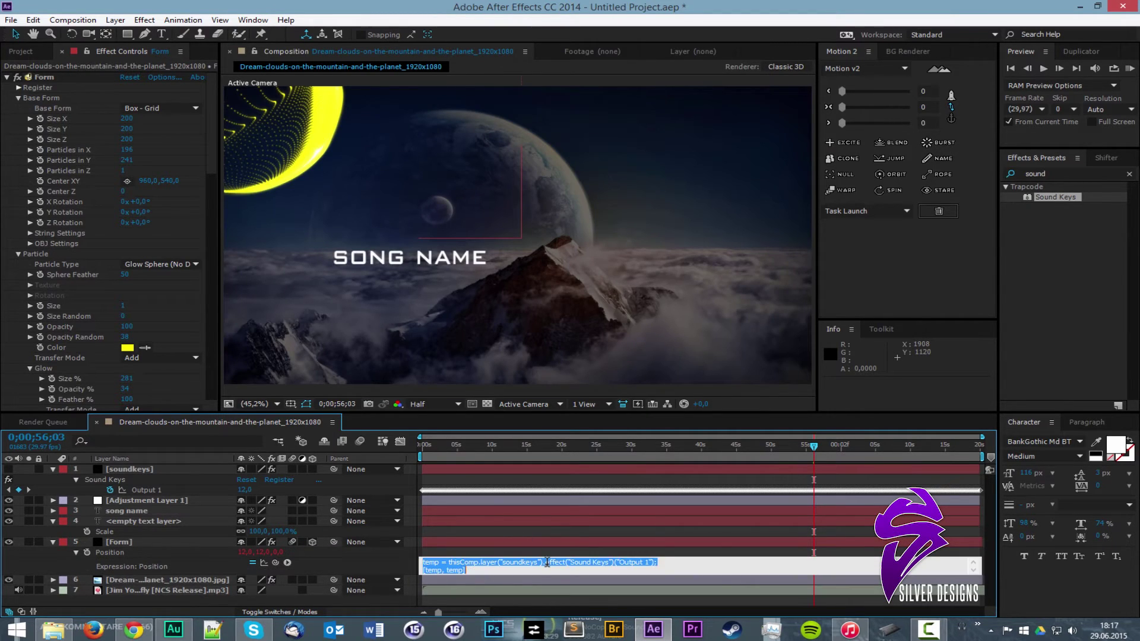
pyautogui.press('BackSpace')
pyautogui.click(541, 554)
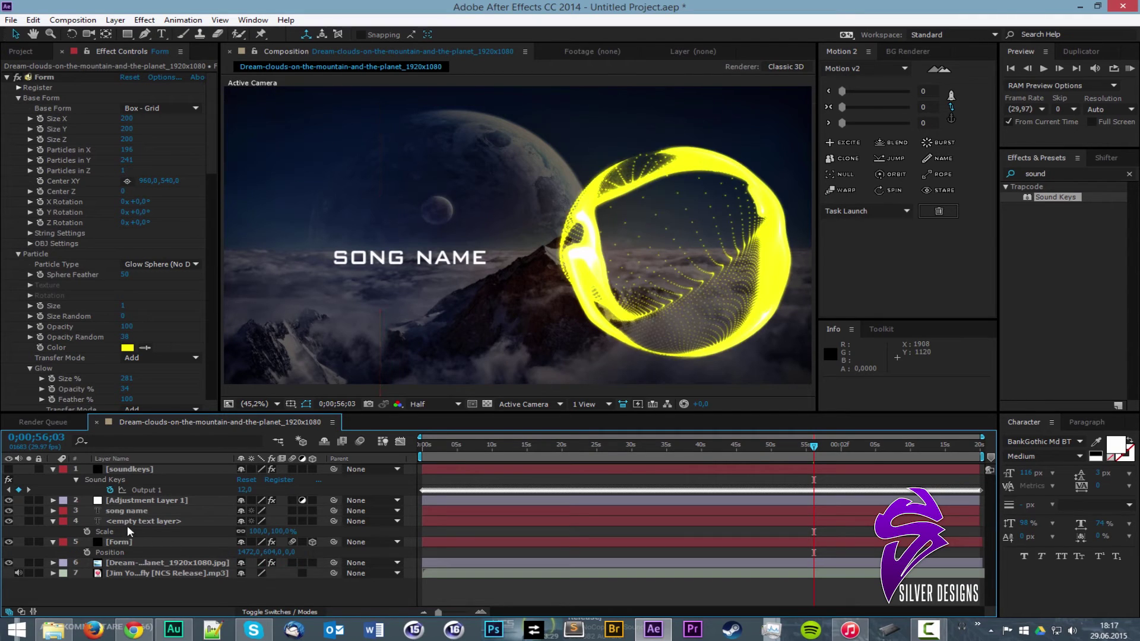
# Link the Form layer's Position to the Sound Keys Output 1 and change the expression's array to [1472, 604, temp]
pyautogui.keyDown('alt'); pyautogui.click(85, 552); pyautogui.keyUp('alt')
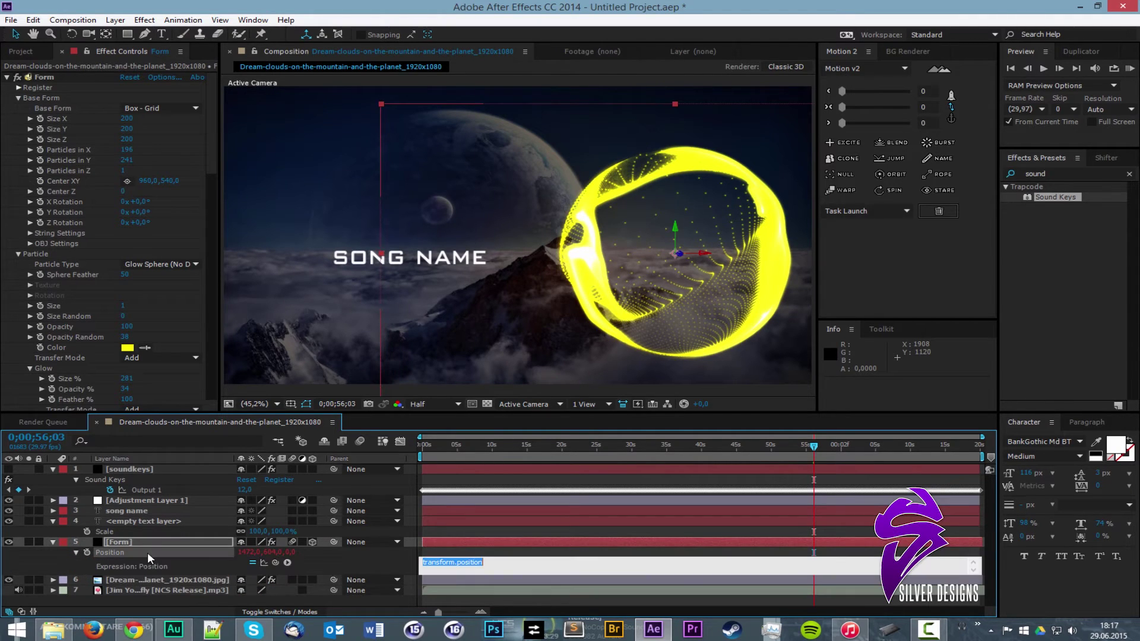
pyautogui.moveTo(276, 562); pyautogui.dragTo(137, 490)
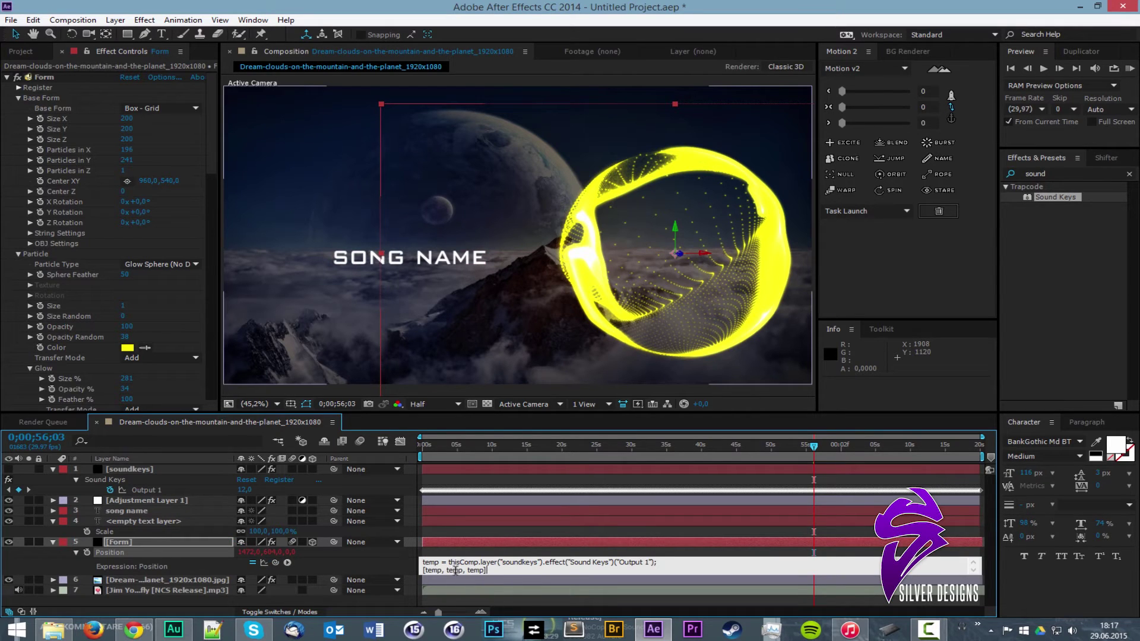
pyautogui.doubleClick(434, 570)
pyautogui.moveTo(434, 571); pyautogui.dragTo(426, 571)
pyautogui.write('1472')
pyautogui.press('BackSpace')
pyautogui.press('BackSpace')
pyautogui.write('604')
pyautogui.click(492, 552)
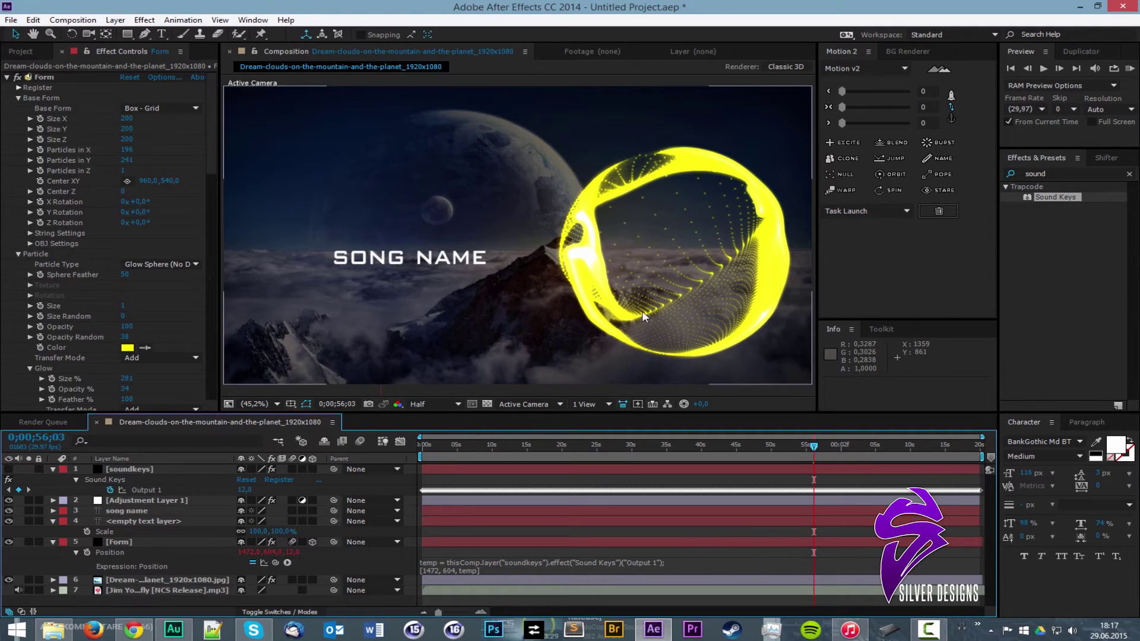
# Multiply the Z value in the Form layer's Position expression by 8, making the array [1472, 604, temp*8]
pyautogui.scroll(-2, 630, 315)
pyautogui.scroll(2, 630, 315)
pyautogui.scroll(-2, 650, 314)
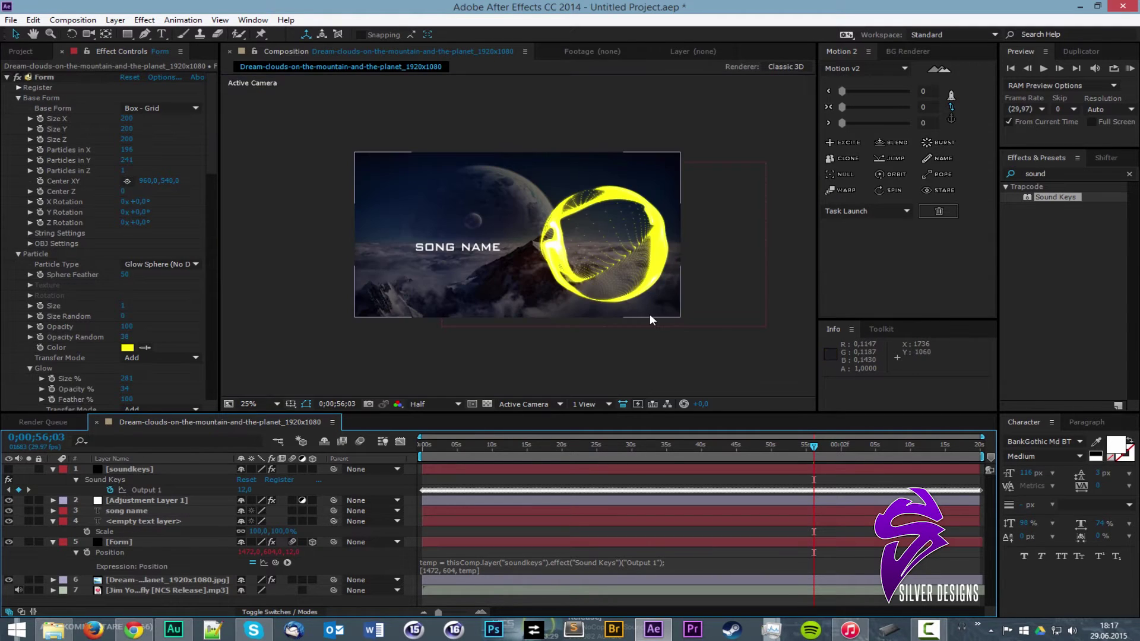
pyautogui.moveTo(670, 453); pyautogui.dragTo(528, 469)
pyautogui.moveTo(292, 553); pyautogui.dragTo(325, 553)
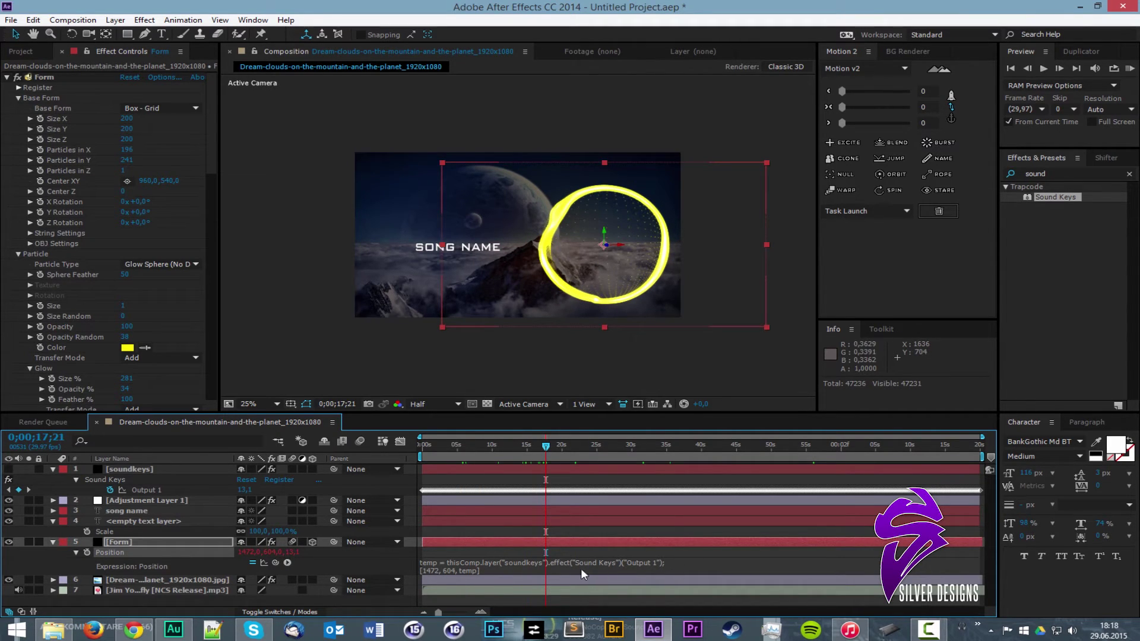
pyautogui.click(508, 570)
pyautogui.click(476, 570)
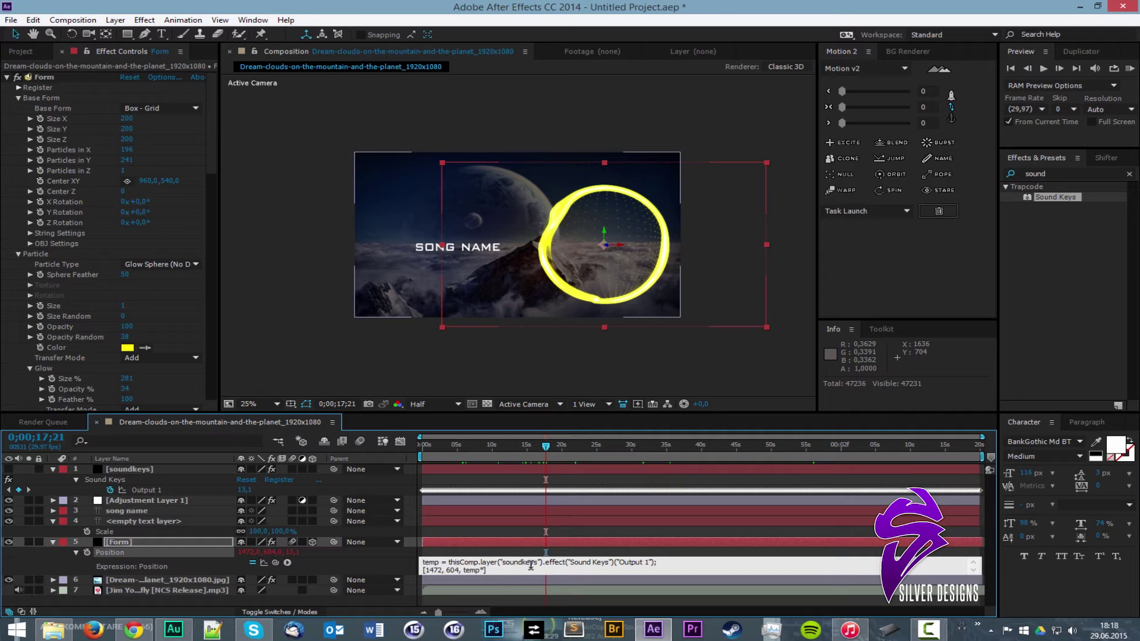
pyautogui.click(593, 530)
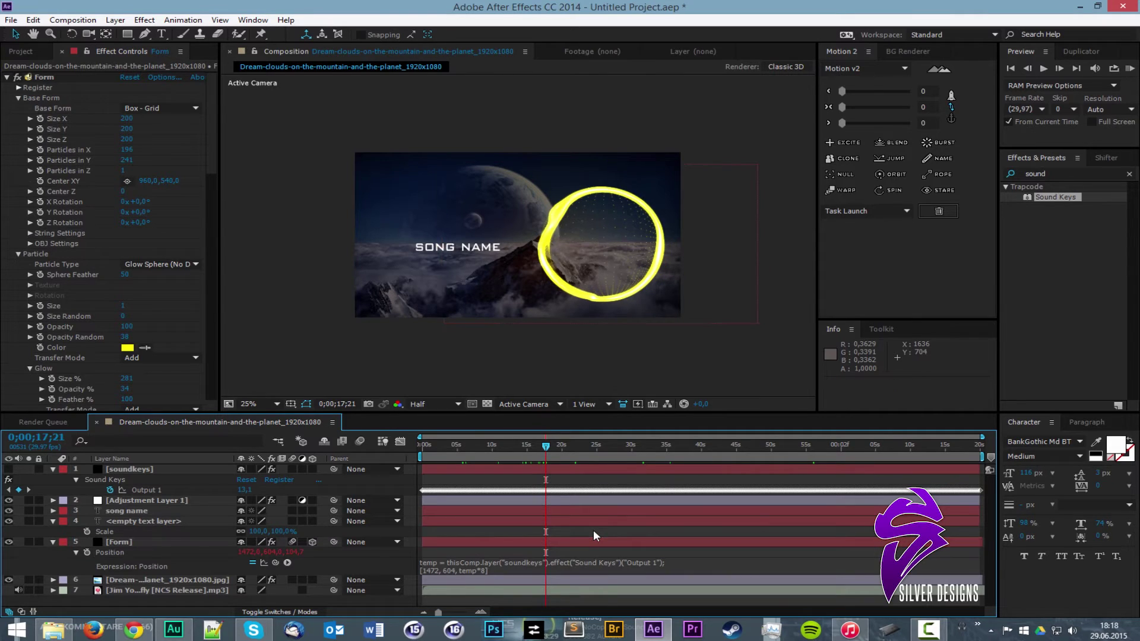
# Change the Z multiplier in the Form layer's Position expression to 15, checking the ring at about 0;00;25;29
pyautogui.moveTo(565, 447); pyautogui.dragTo(603, 447)
pyautogui.click(483, 571)
pyautogui.doubleClick(487, 570)
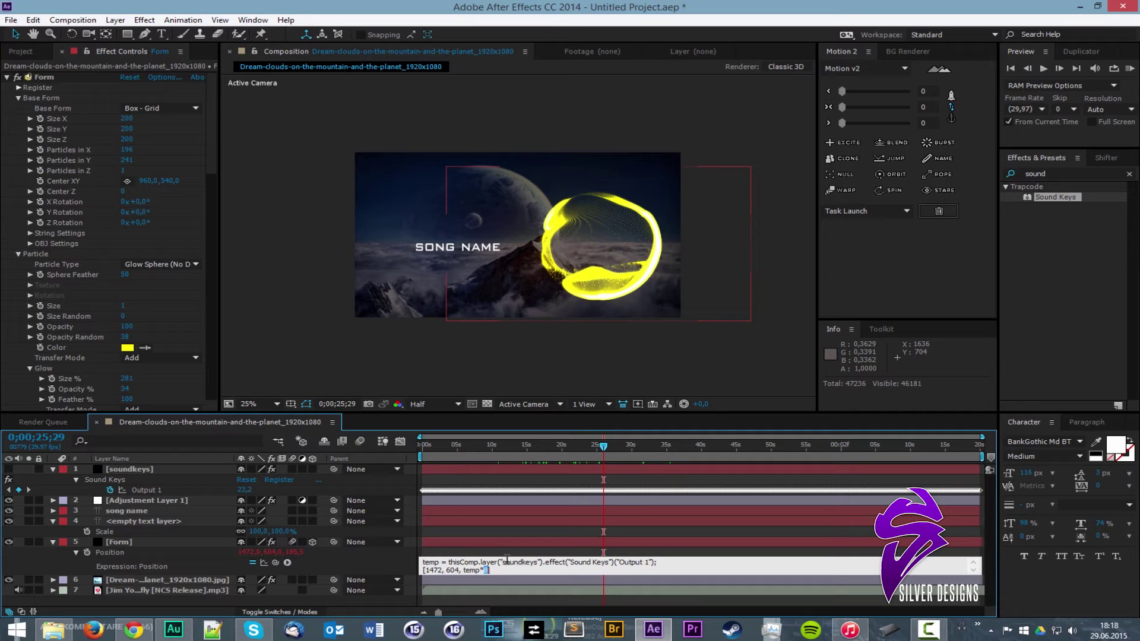
pyautogui.press('KP_Enter')
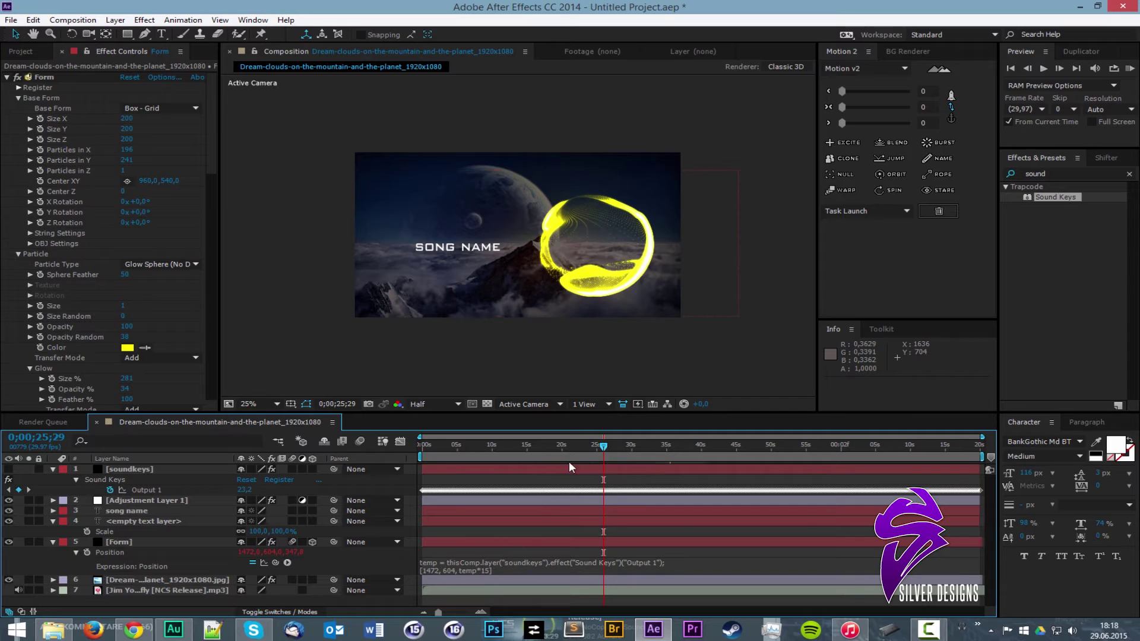
# Scrub through the composition, fit it to the viewer up to 100% and play a RAM preview from 0;00;18;11
pyautogui.moveTo(583, 448); pyautogui.dragTo(492, 454)
pyautogui.click(606, 450)
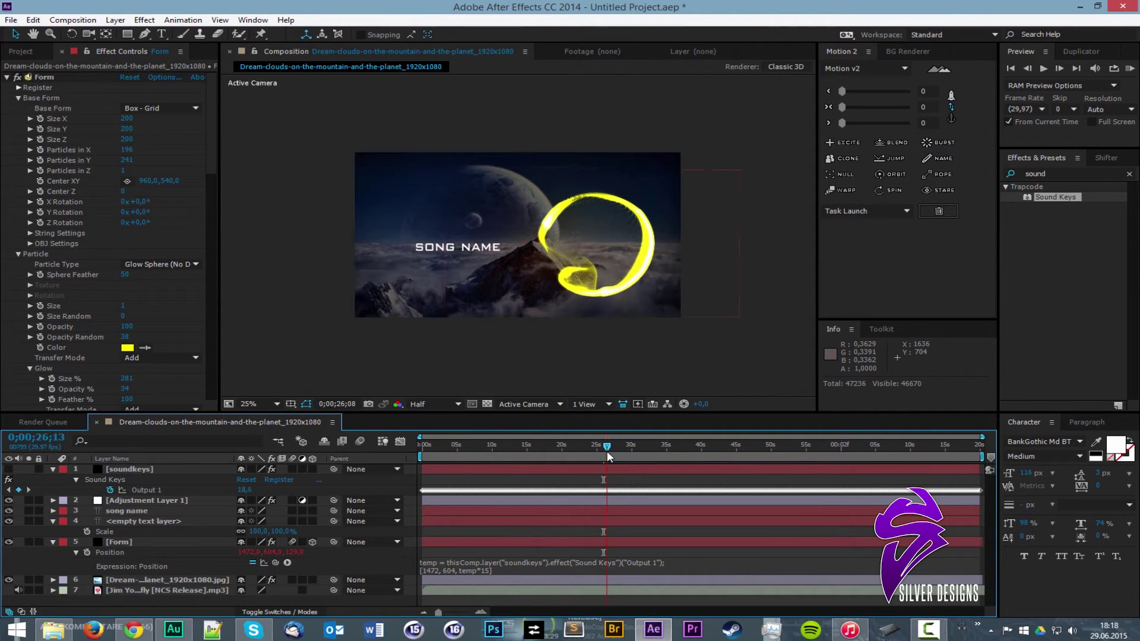
pyautogui.moveTo(590, 444); pyautogui.dragTo(550, 446)
pyautogui.click(255, 404)
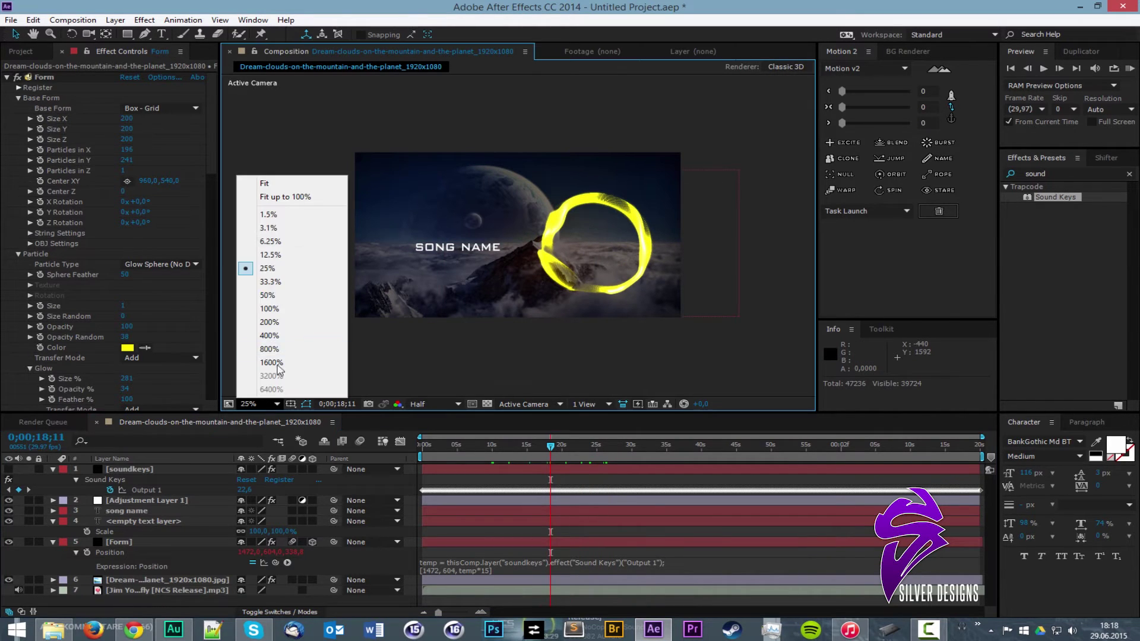
pyautogui.click(291, 199)
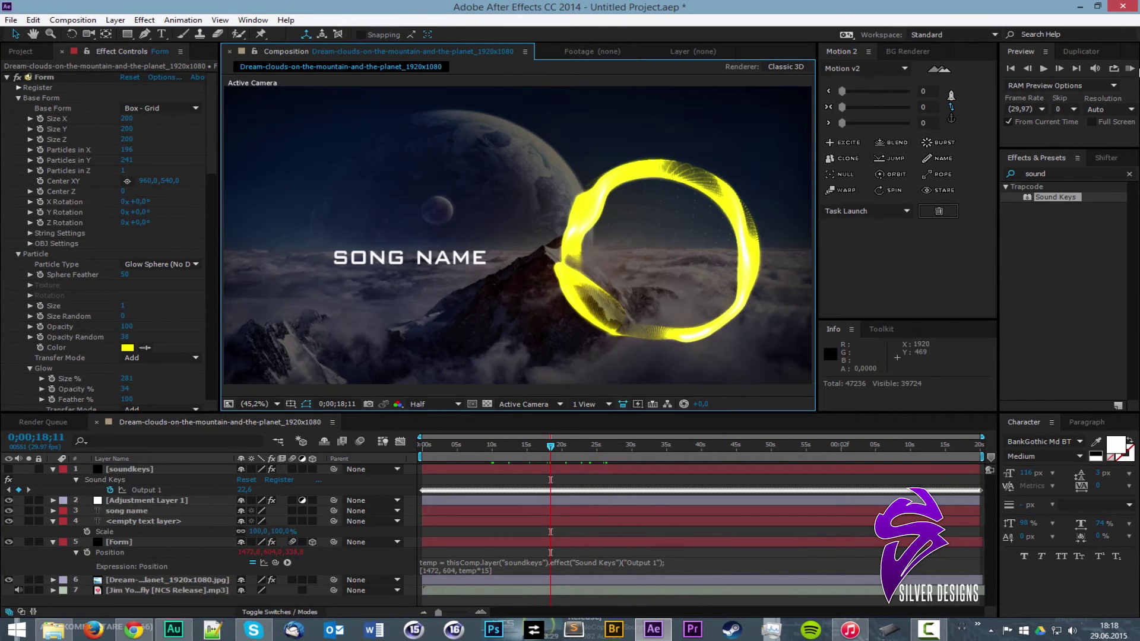
pyautogui.click(1130, 68)
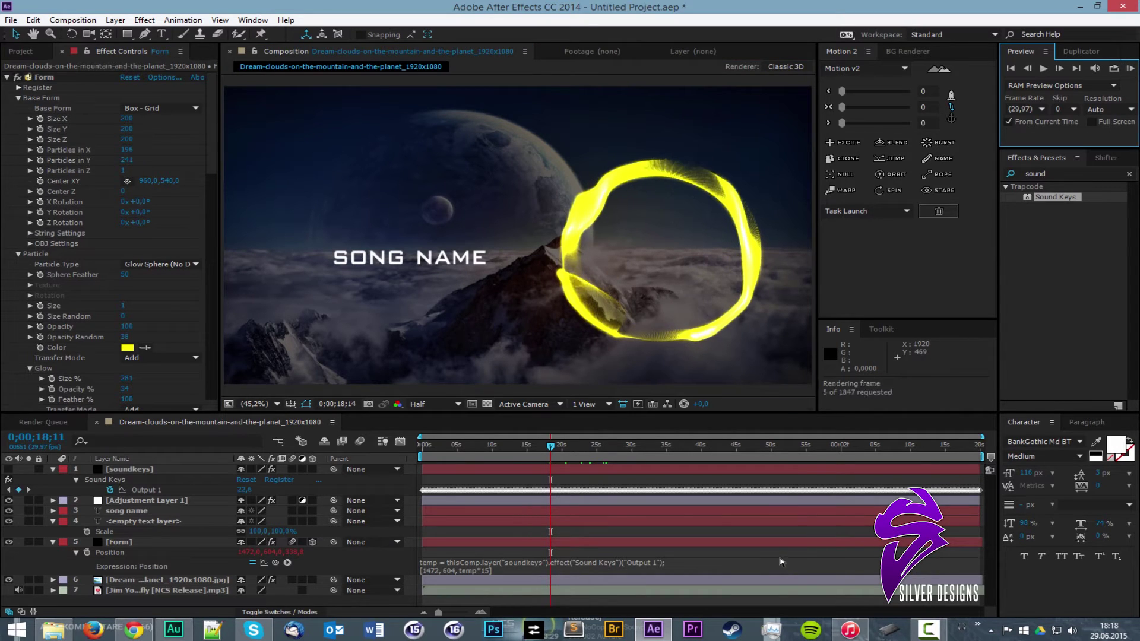
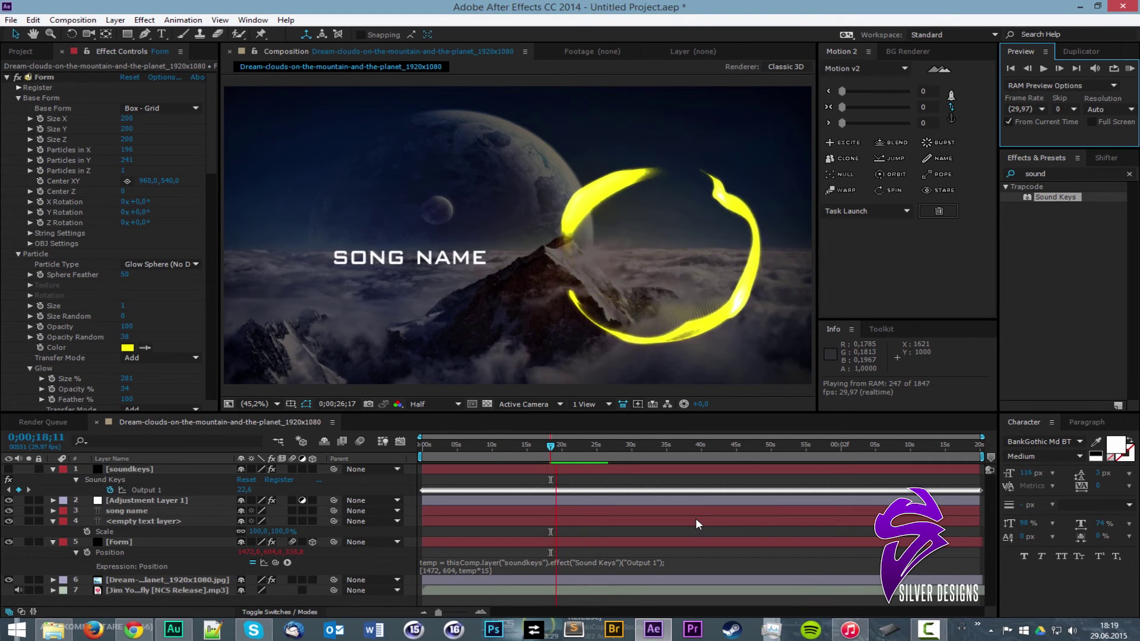
pyautogui.press('space')
# Change the Form layer's Position expression array to [1472, 604, temp*30] and check the ring at other times
pyautogui.click(485, 565)
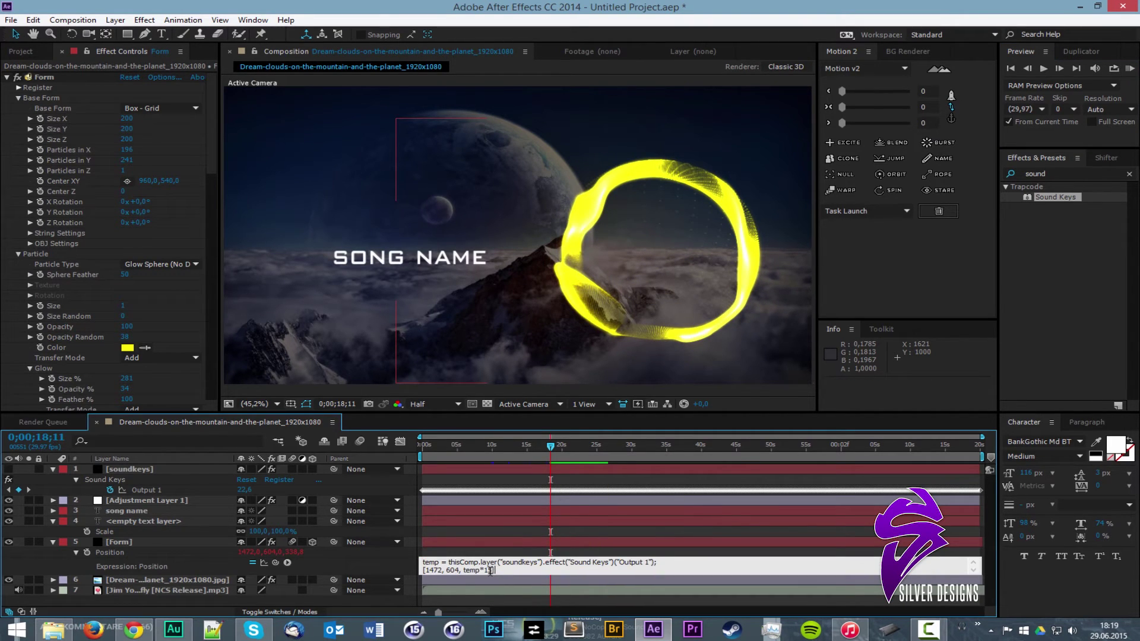
pyautogui.press('BackSpace')
pyautogui.press('BackSpace')
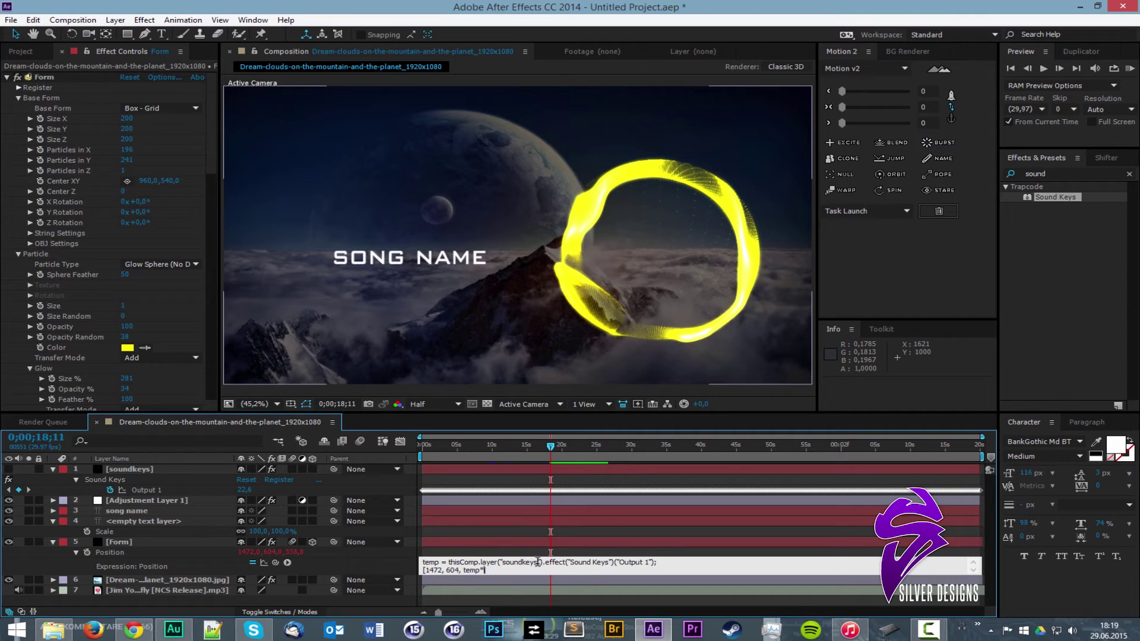
pyautogui.write('30')
pyautogui.click(581, 547)
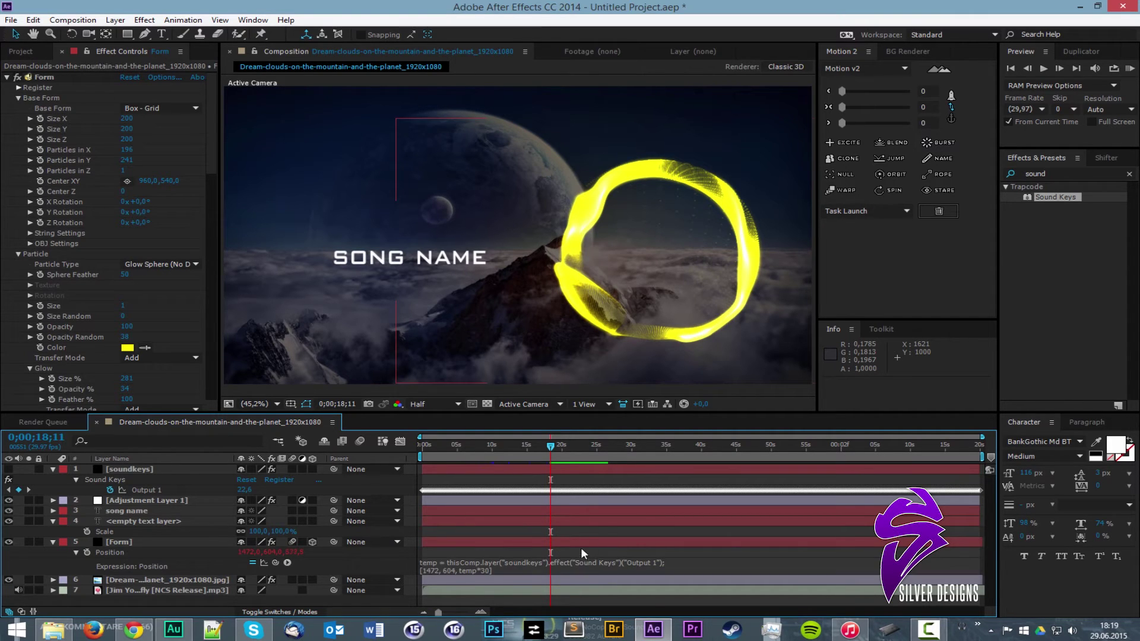
pyautogui.moveTo(582, 445)
pyautogui.mouseDown()
pyautogui.moveTo(625, 444)
pyautogui.moveTo(574, 449)
pyautogui.mouseUp()
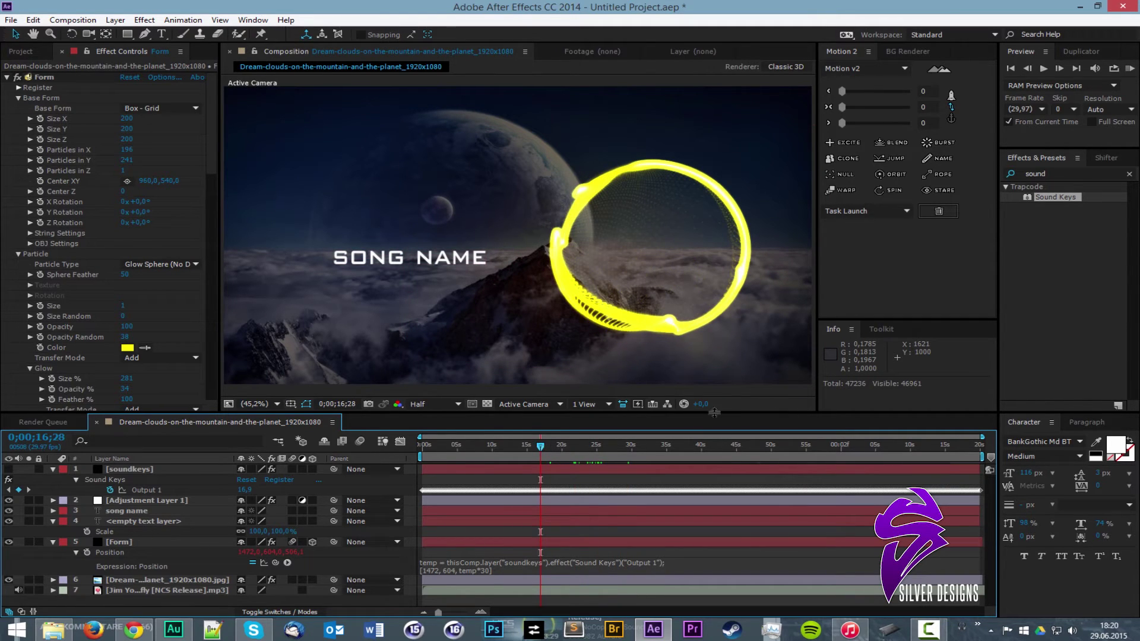
pyautogui.scroll(-1, 469, 230)
pyautogui.scroll(1, 584, 231)
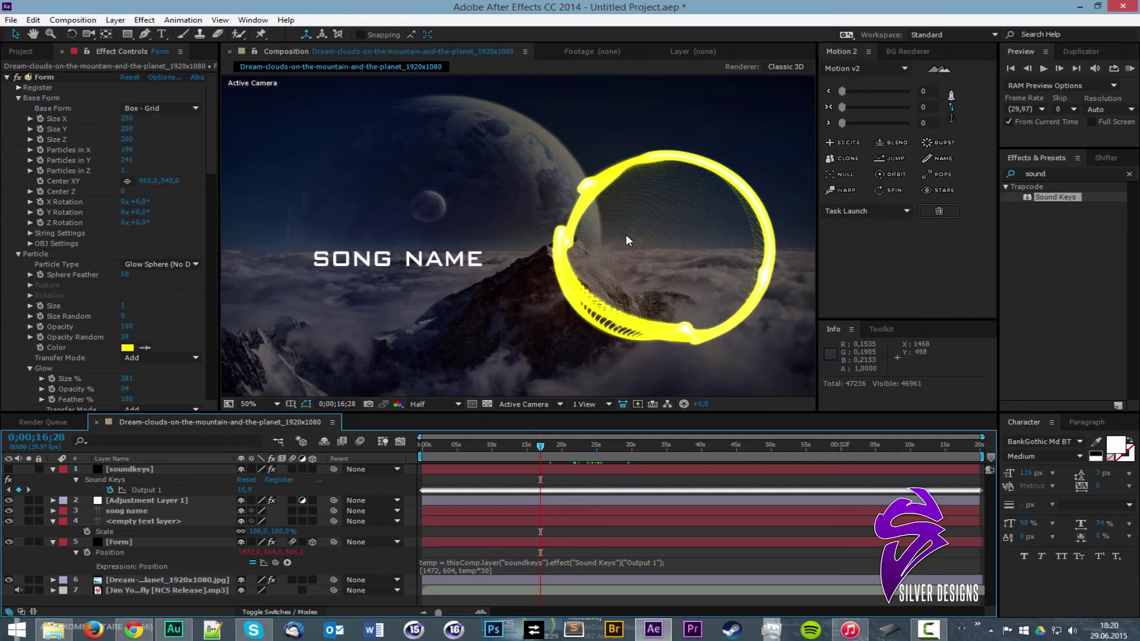
pyautogui.scroll(-2, 636, 266)
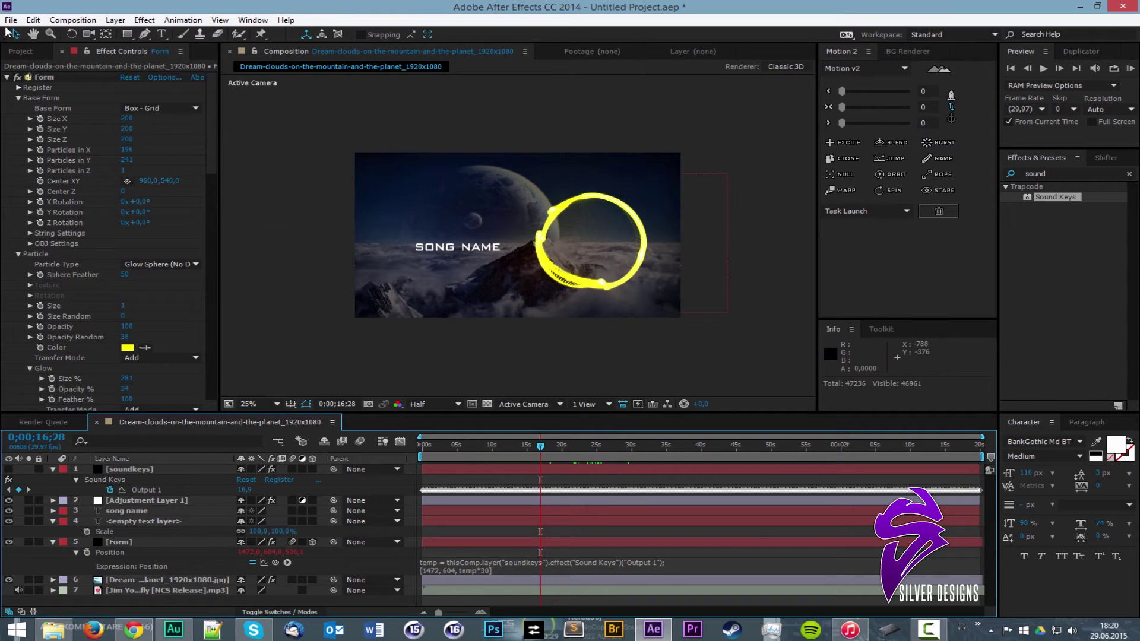
# Open the Memory & Multiprocessing preferences and enable Render Multiple Frames Simultaneously
pyautogui.click(33, 19)
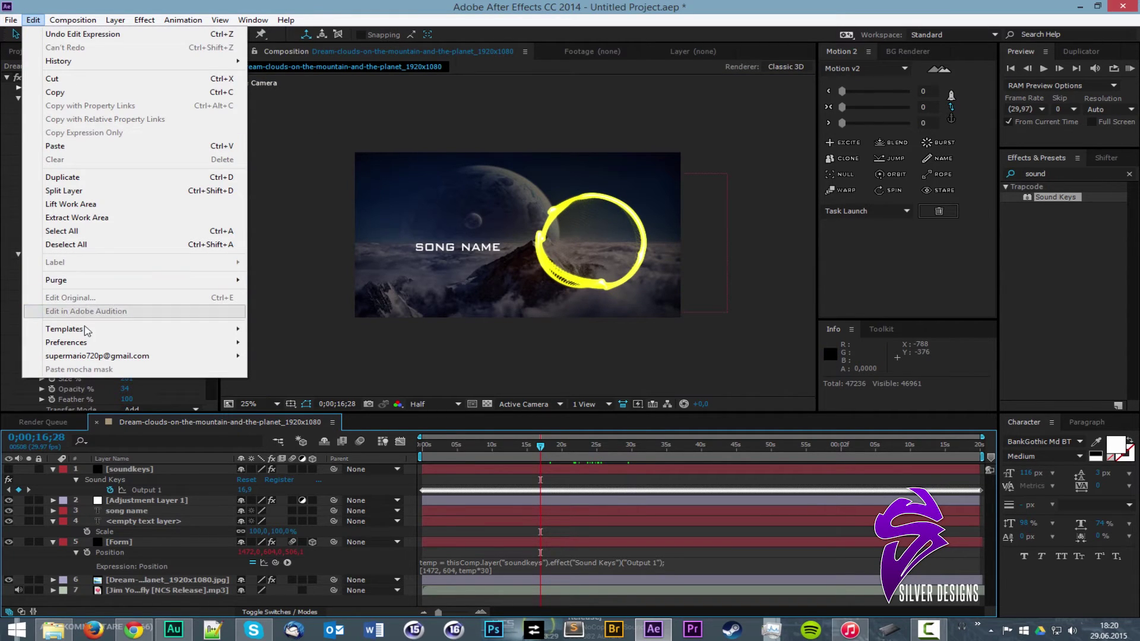
pyautogui.moveTo(70, 349)
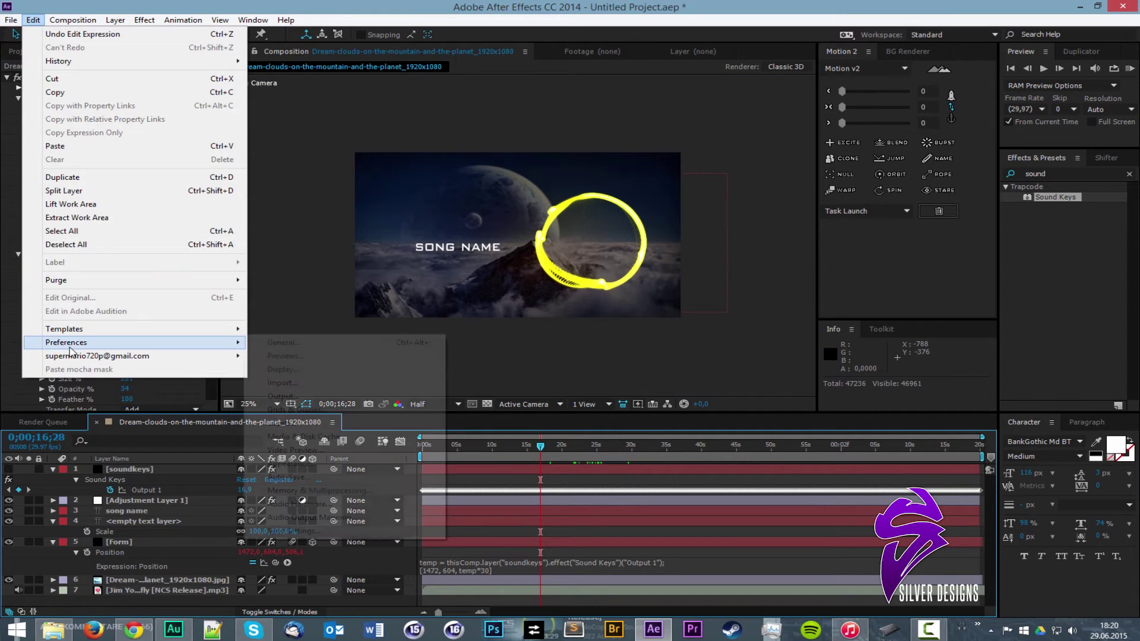
pyautogui.click(293, 343)
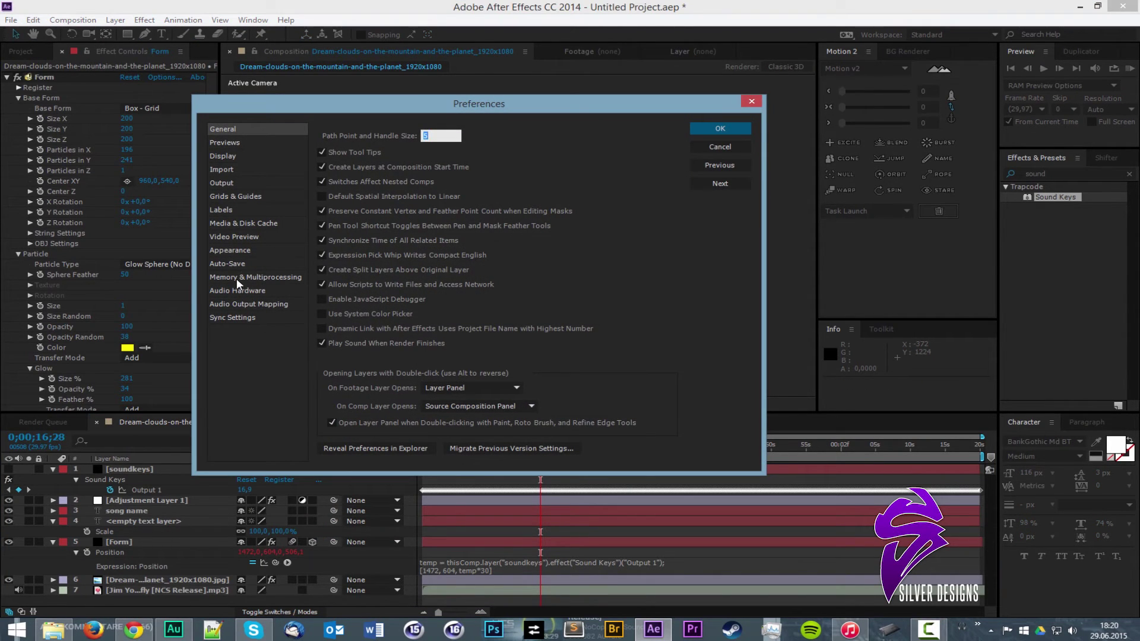
pyautogui.click(238, 278)
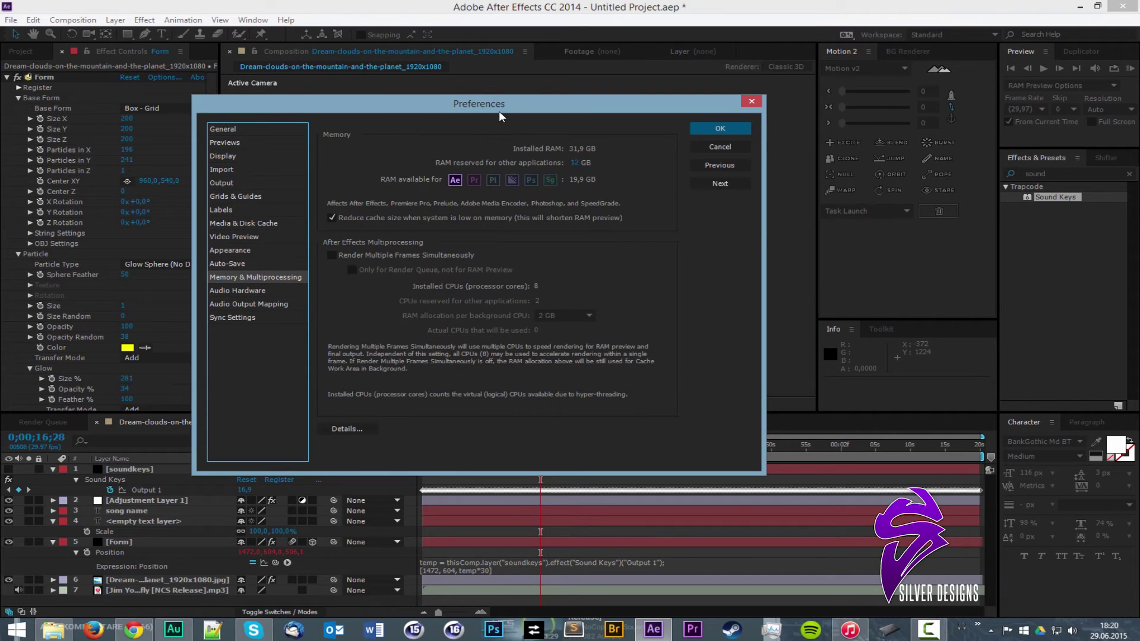
pyautogui.moveTo(498, 110); pyautogui.dragTo(497, 358)
pyautogui.moveTo(604, 360); pyautogui.dragTo(799, 92)
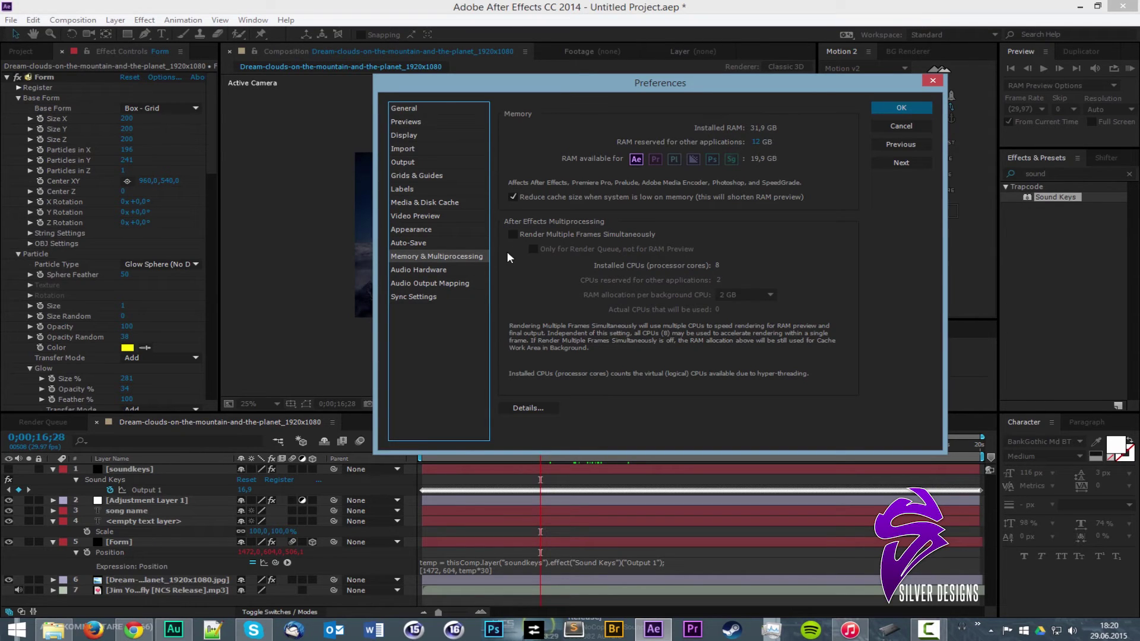
pyautogui.click(535, 234)
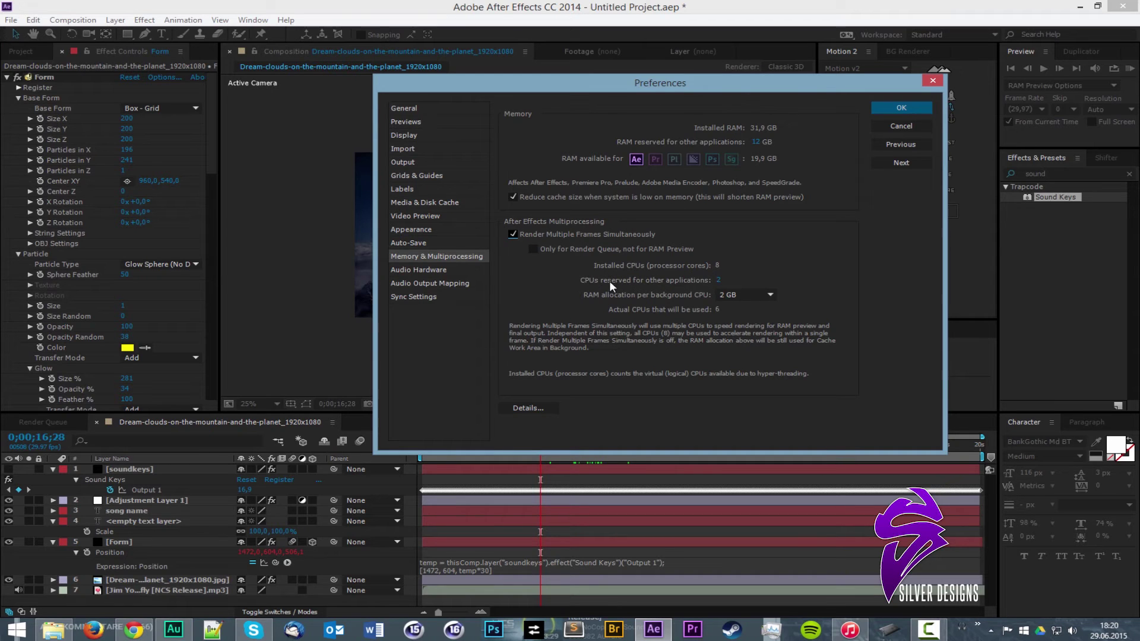
# Try 1 GB as the RAM allocation per background CPU, and set it back to 2 GB
pyautogui.click(717, 294)
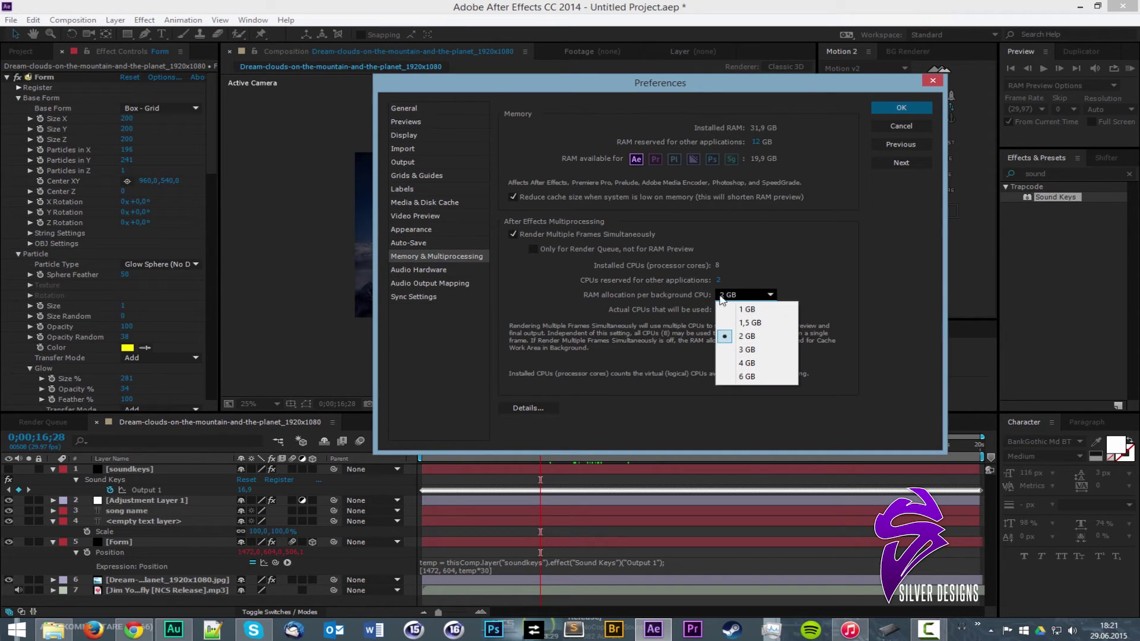
pyautogui.click(734, 307)
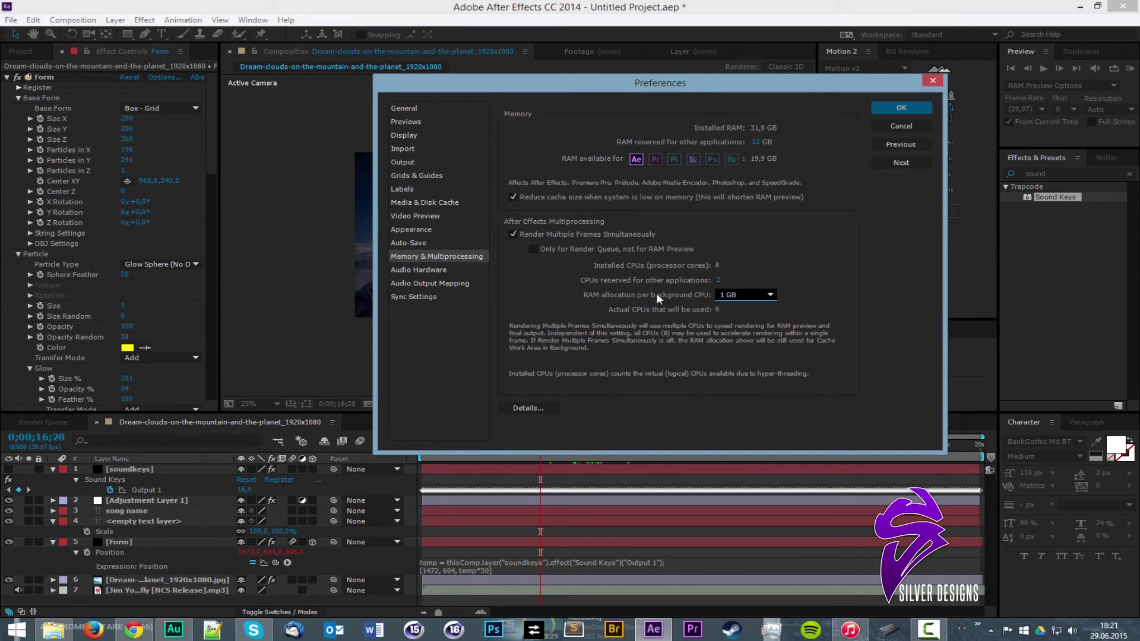
pyautogui.click(735, 296)
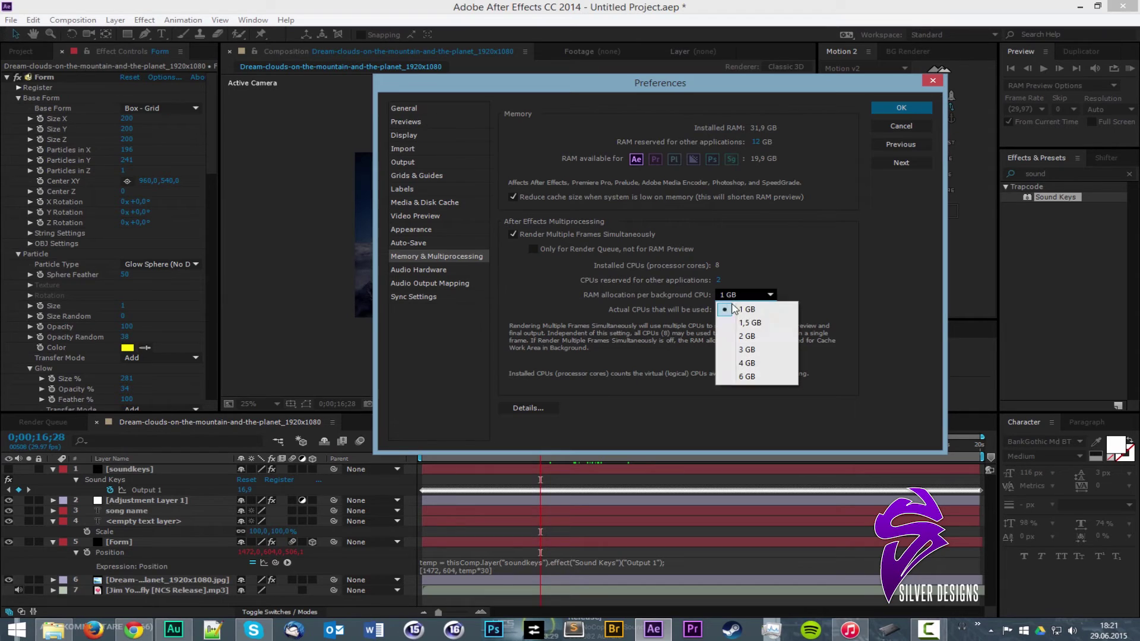
pyautogui.click(747, 336)
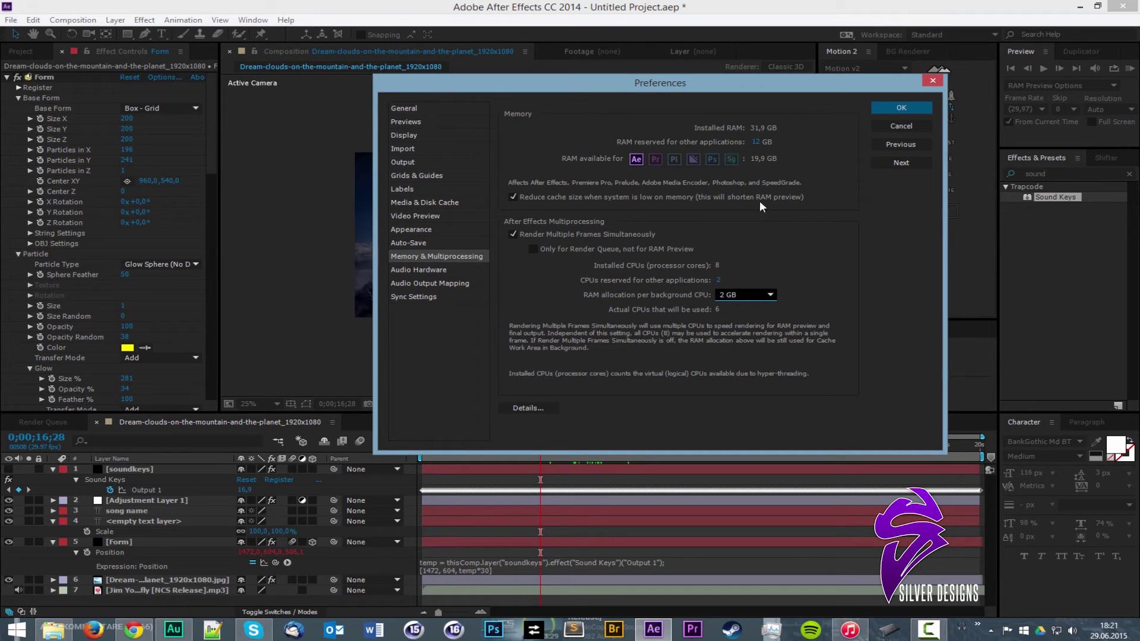
pyautogui.click(721, 294)
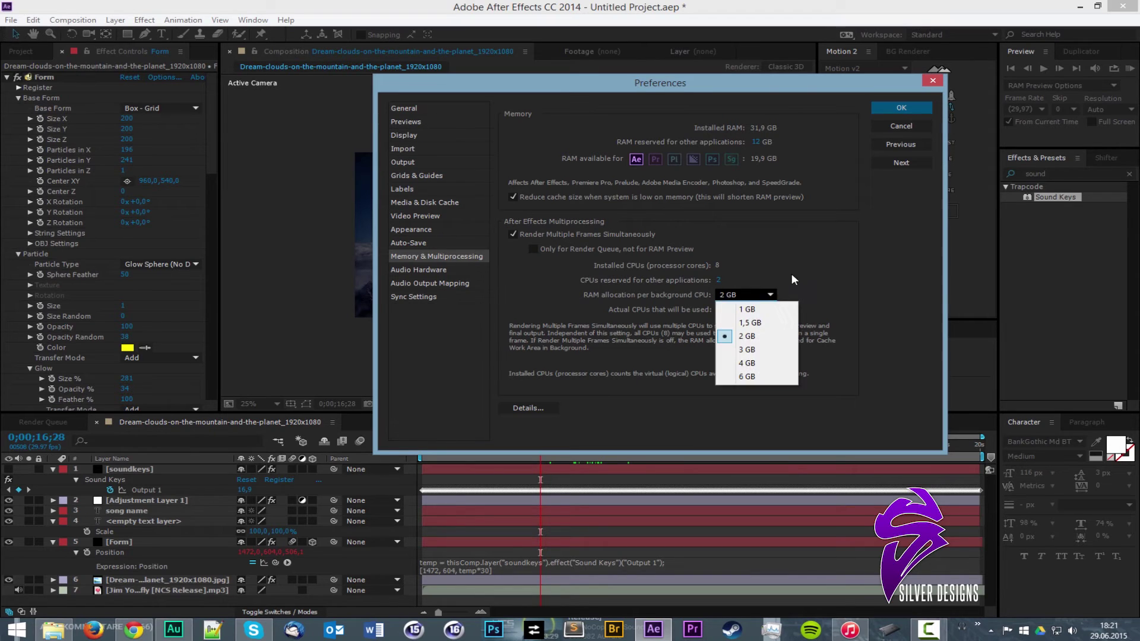
pyautogui.click(793, 274)
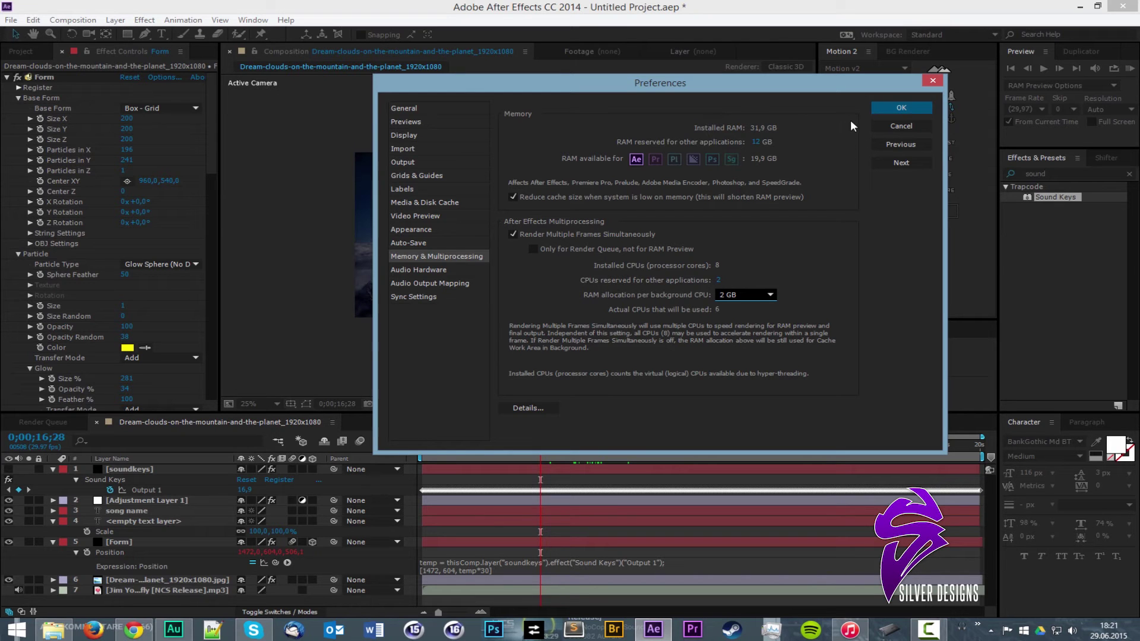
pyautogui.moveTo(840, 85); pyautogui.dragTo(880, 86)
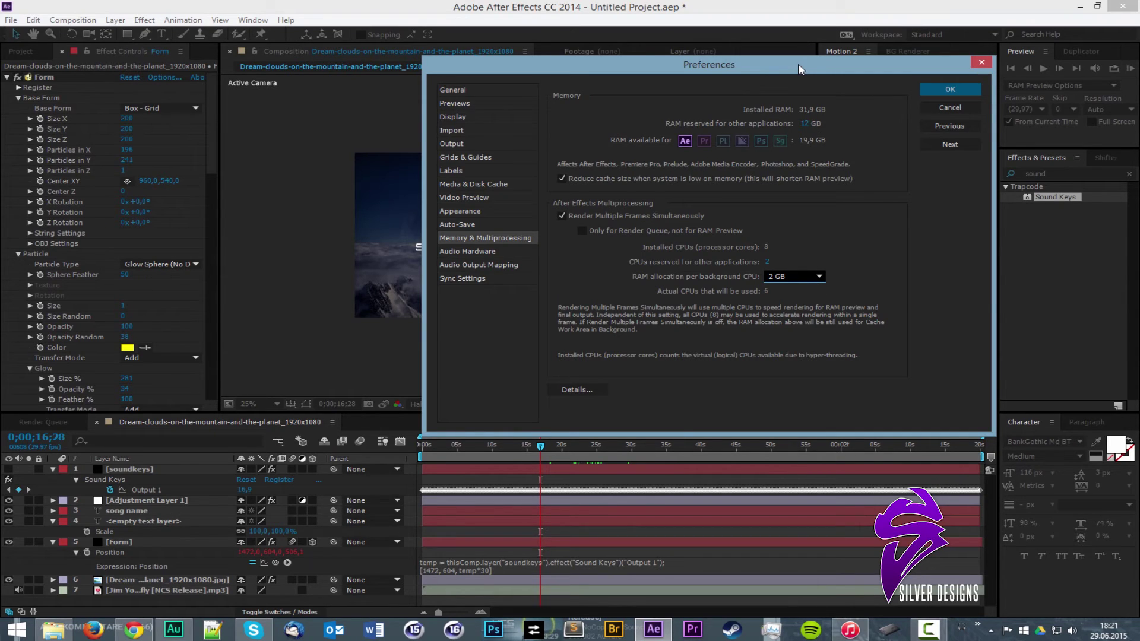
pyautogui.moveTo(798, 63); pyautogui.dragTo(751, 39)
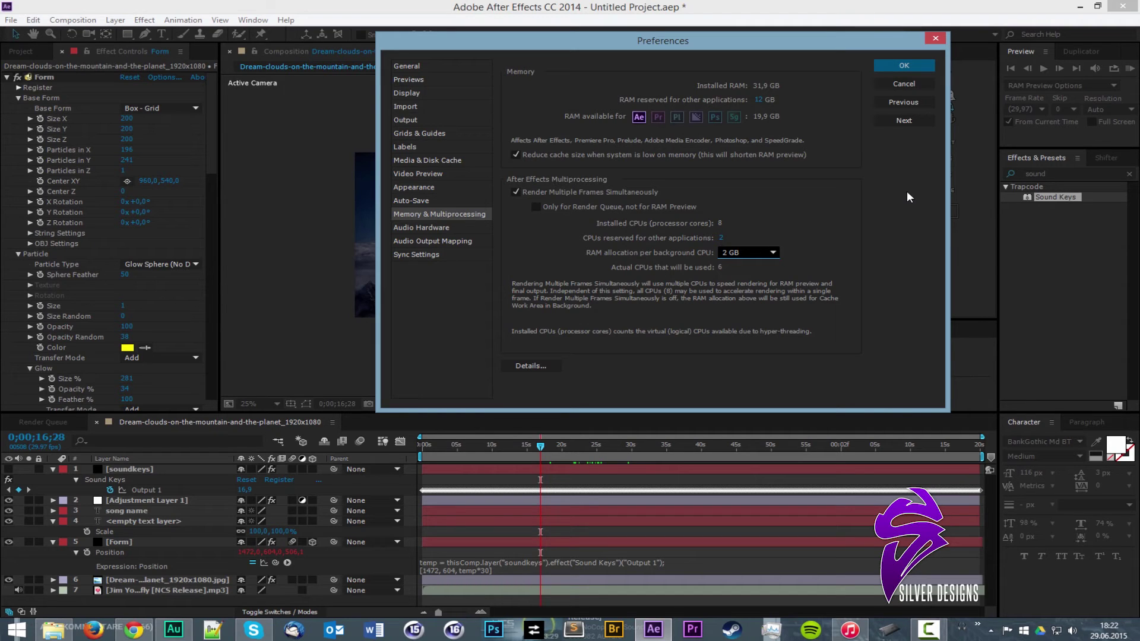
# Switch to the Chrome browser and search Google for "intel hyper threading" in a new tab
pyautogui.click(133, 629)
pyautogui.click(170, 52)
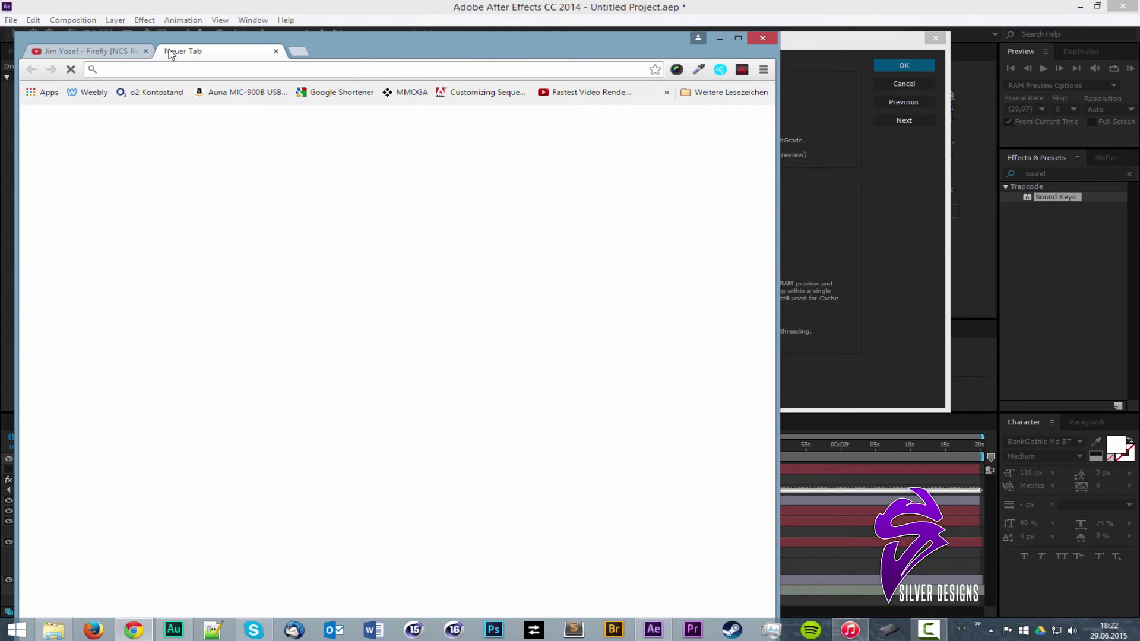
pyautogui.write('intel hi')
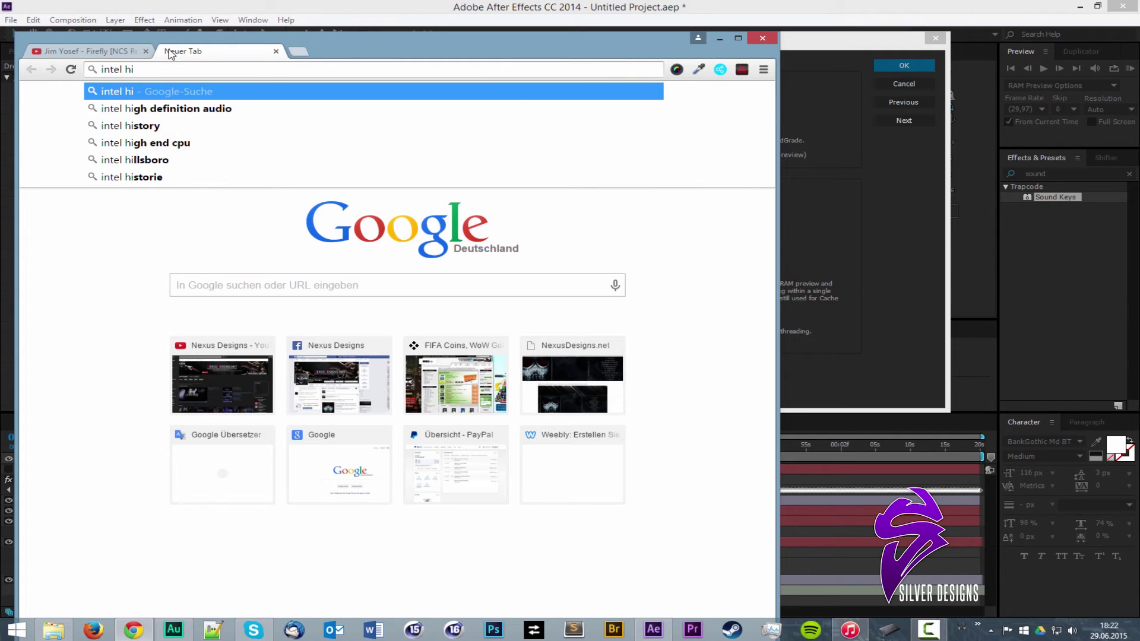
pyautogui.write('per')
pyautogui.press('Down')
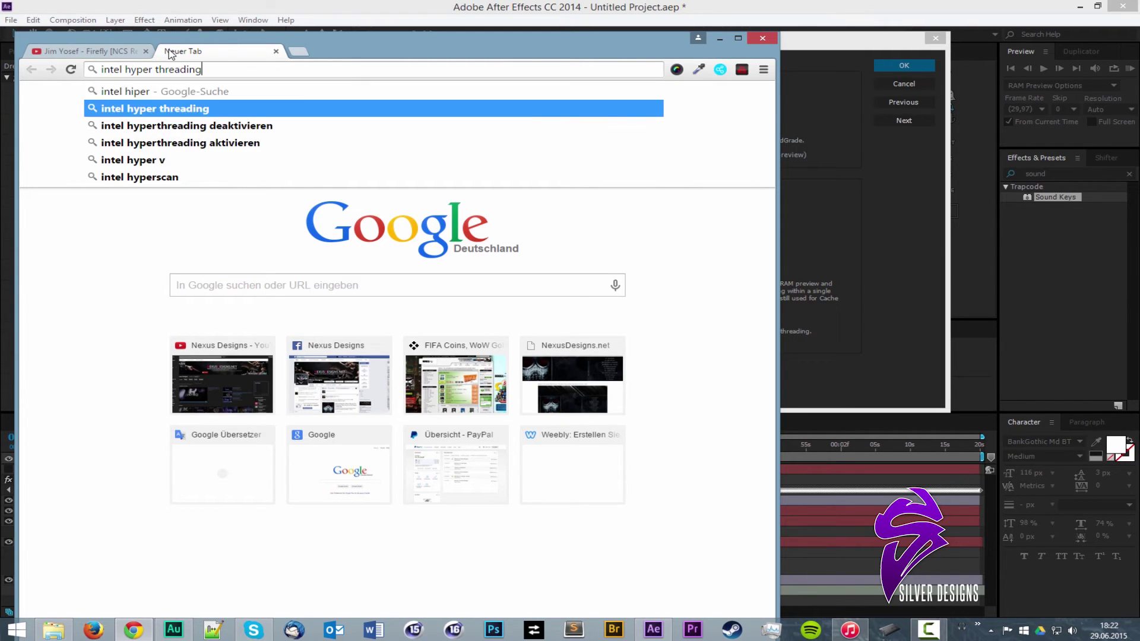
pyautogui.press('Return')
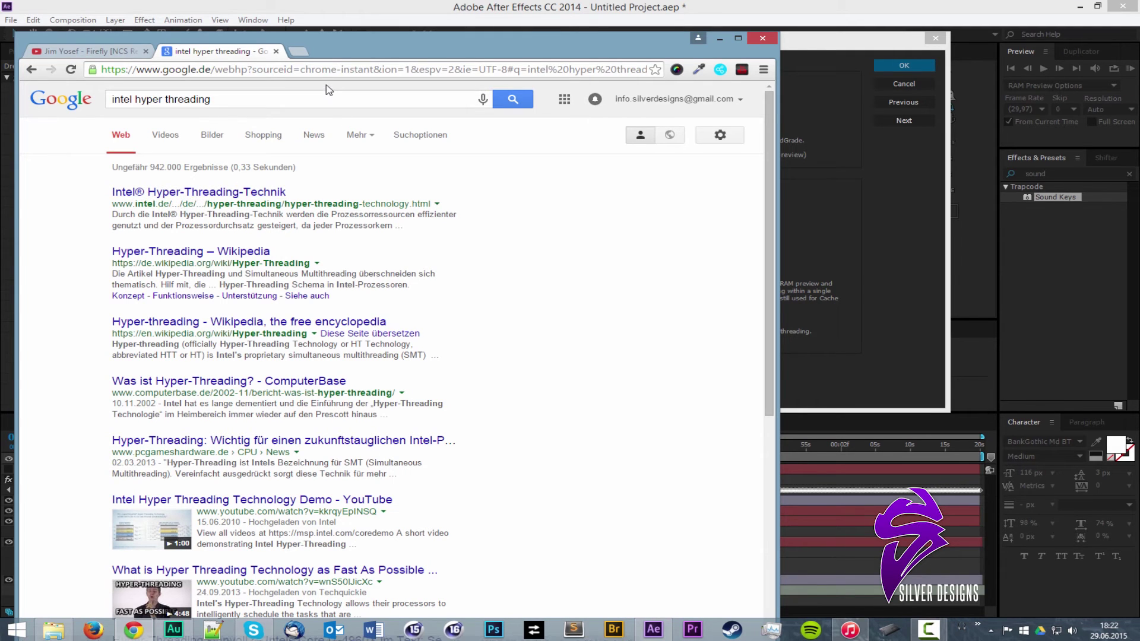
# Close the Hyper-Threading search tab, return to After Effects and apply the Memory & Multiprocessing preferences
pyautogui.moveTo(349, 57); pyautogui.dragTo(351, 80)
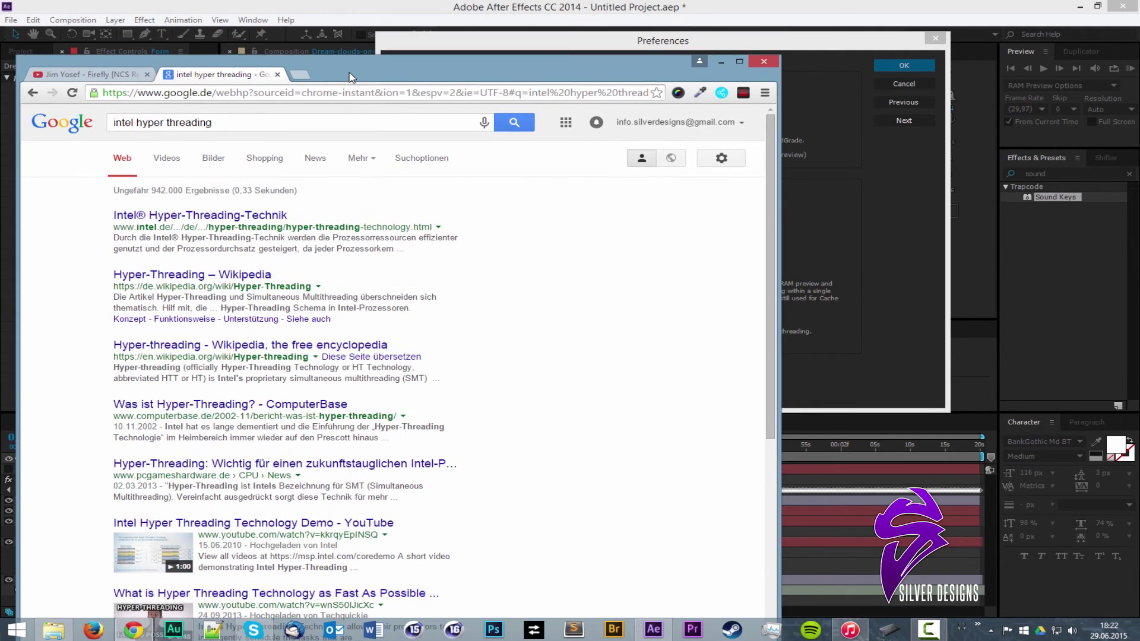
pyautogui.click(278, 74)
pyautogui.click(661, 40)
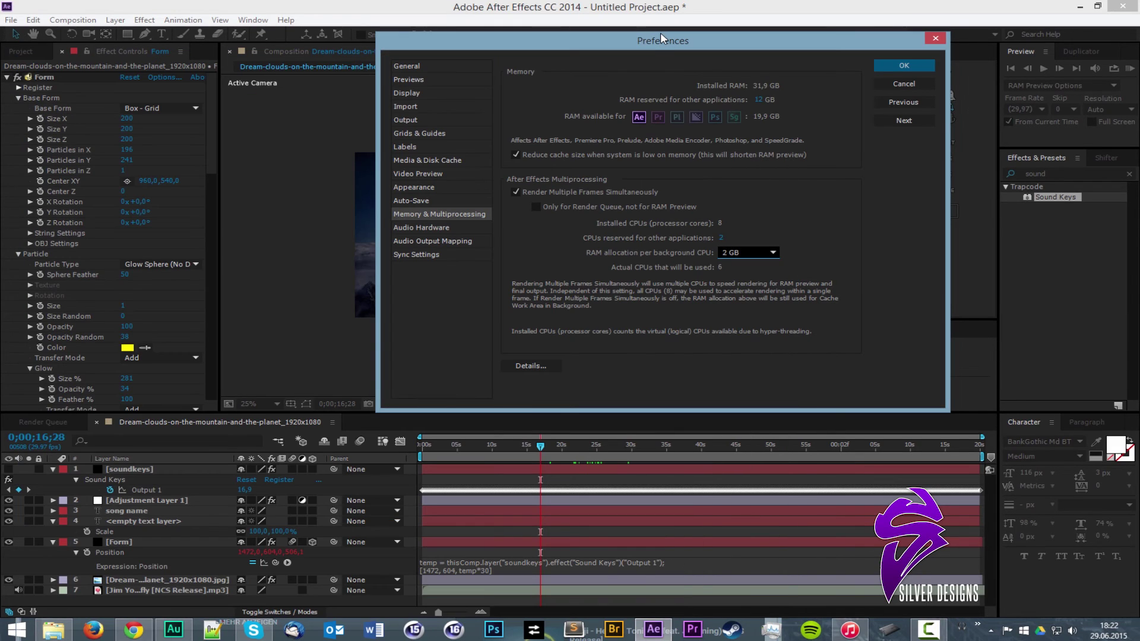
pyautogui.moveTo(661, 34); pyautogui.dragTo(644, 40)
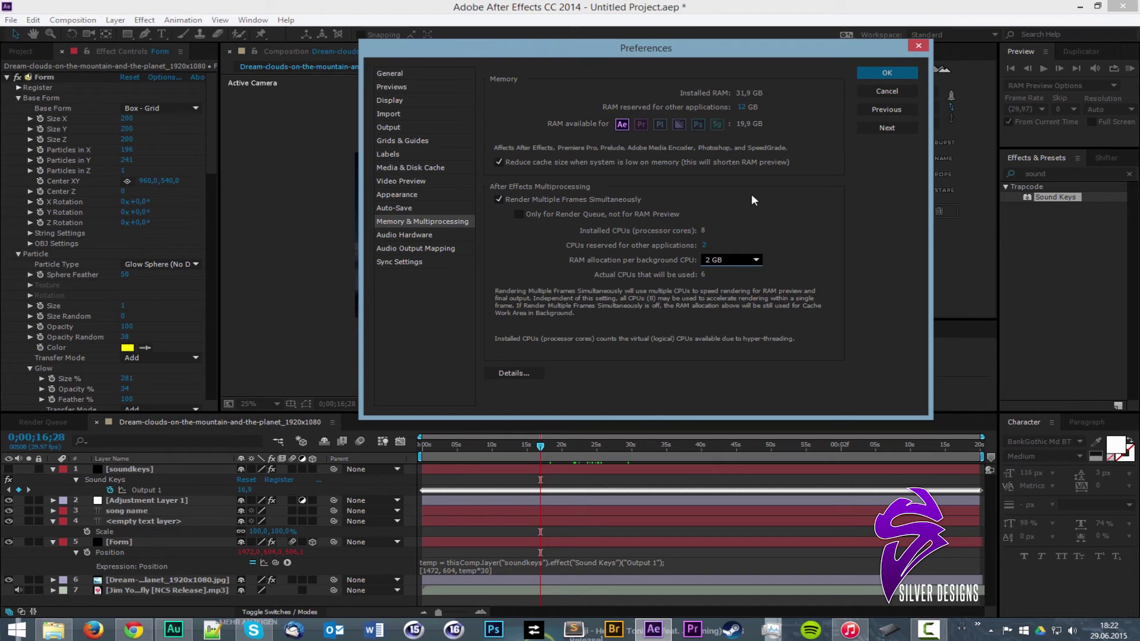
pyautogui.click(879, 72)
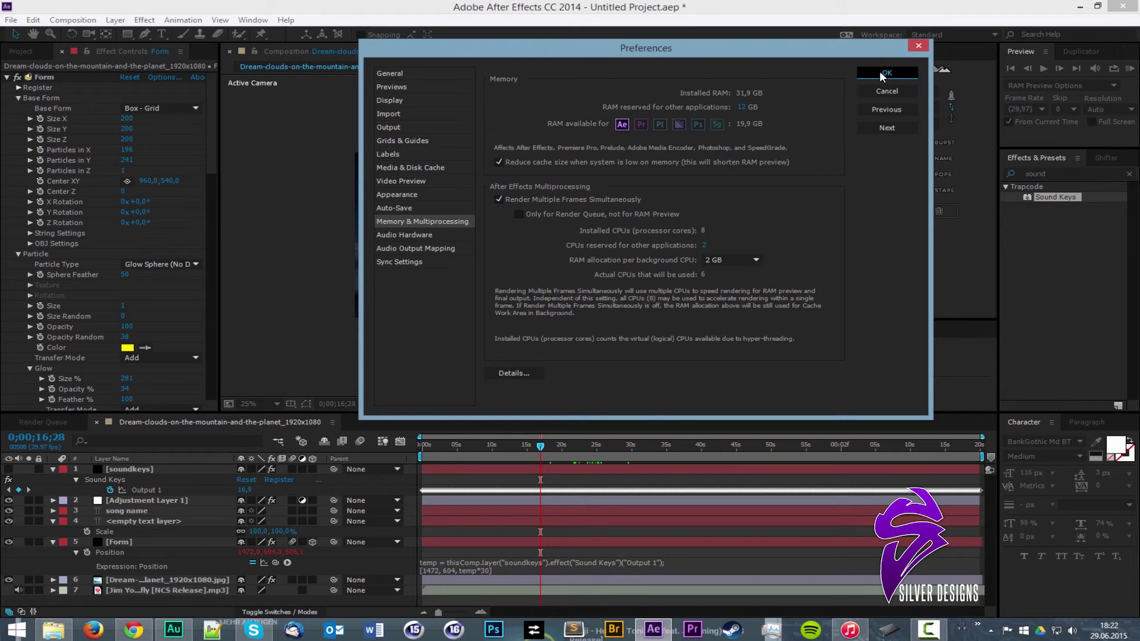
# Run a RAM preview from the current time, monitor its CPU and memory load in Task Manager, and briefly play the rendered frames
pyautogui.click(1125, 72)
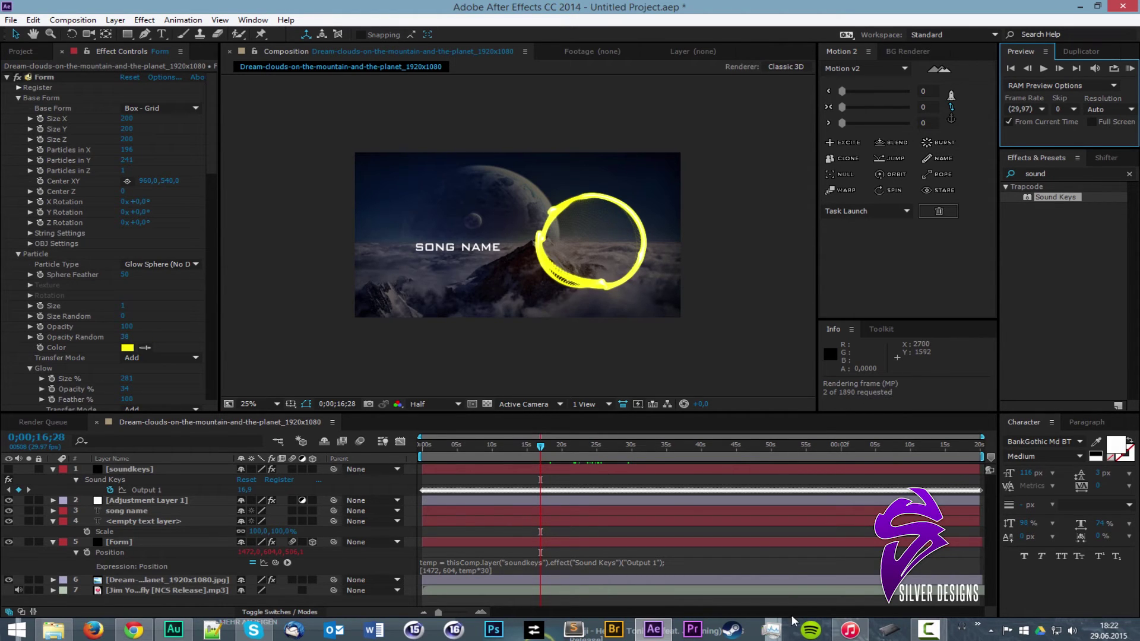
pyautogui.hotkey('ctrl', 'shift', 'Escape')
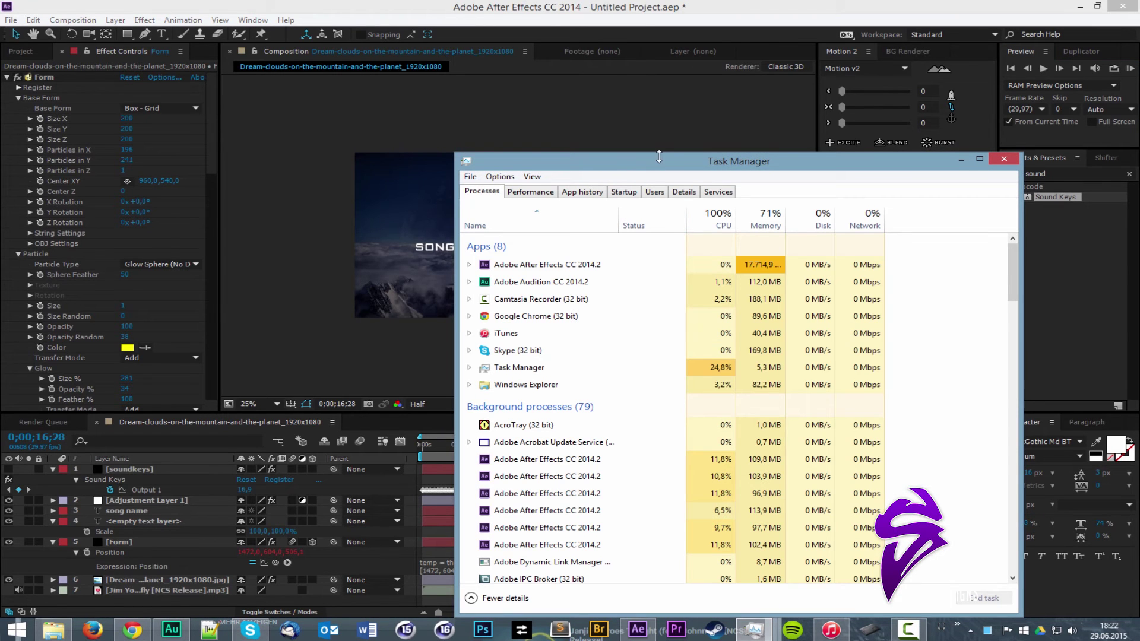
pyautogui.moveTo(659, 156); pyautogui.dragTo(827, 169)
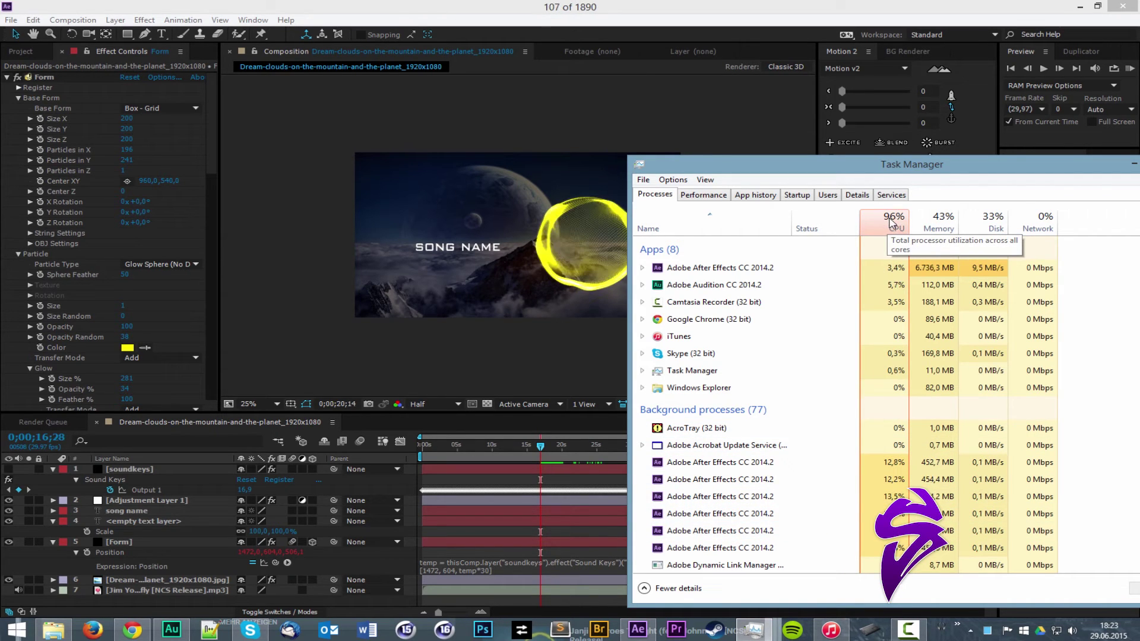
pyautogui.moveTo(891, 164); pyautogui.dragTo(623, 481)
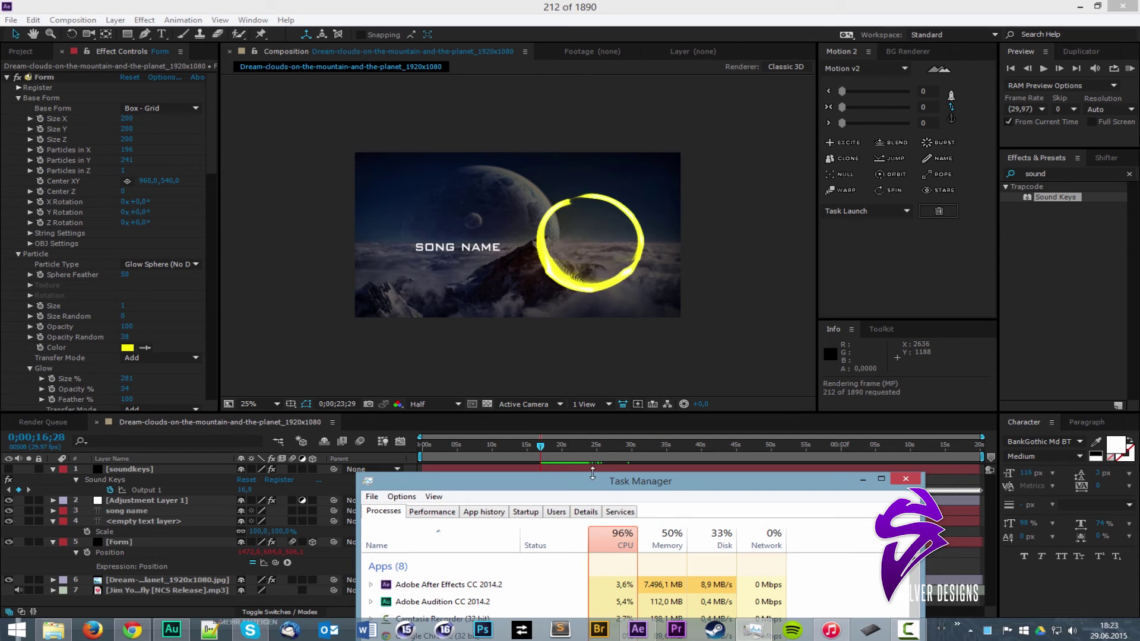
pyautogui.moveTo(592, 486); pyautogui.dragTo(239, 512)
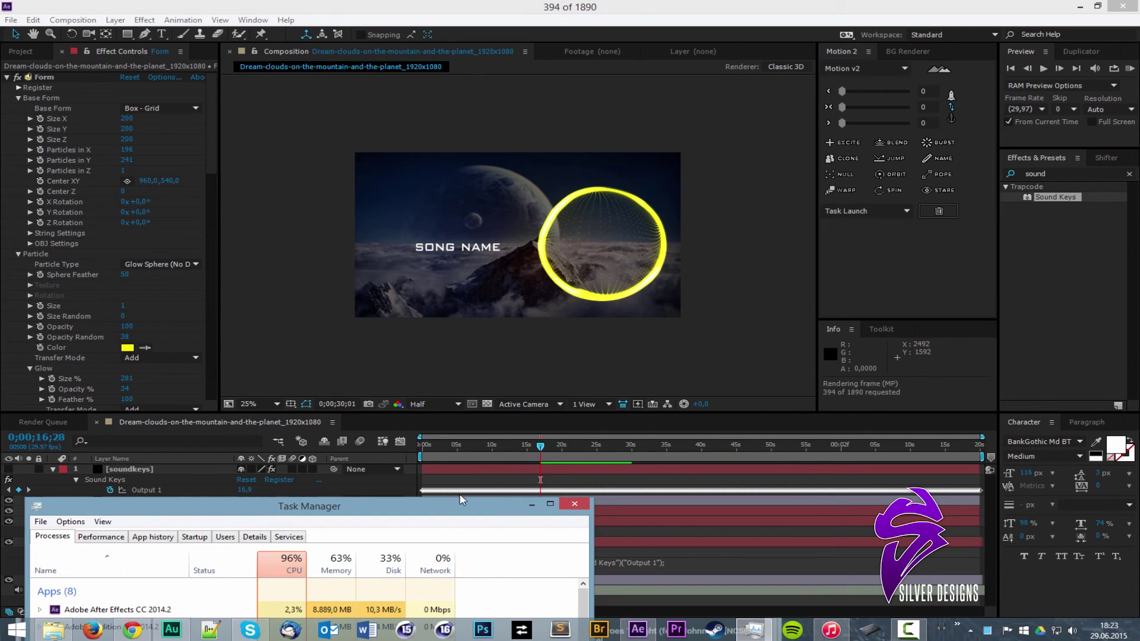
pyautogui.moveTo(432, 515); pyautogui.dragTo(476, 514)
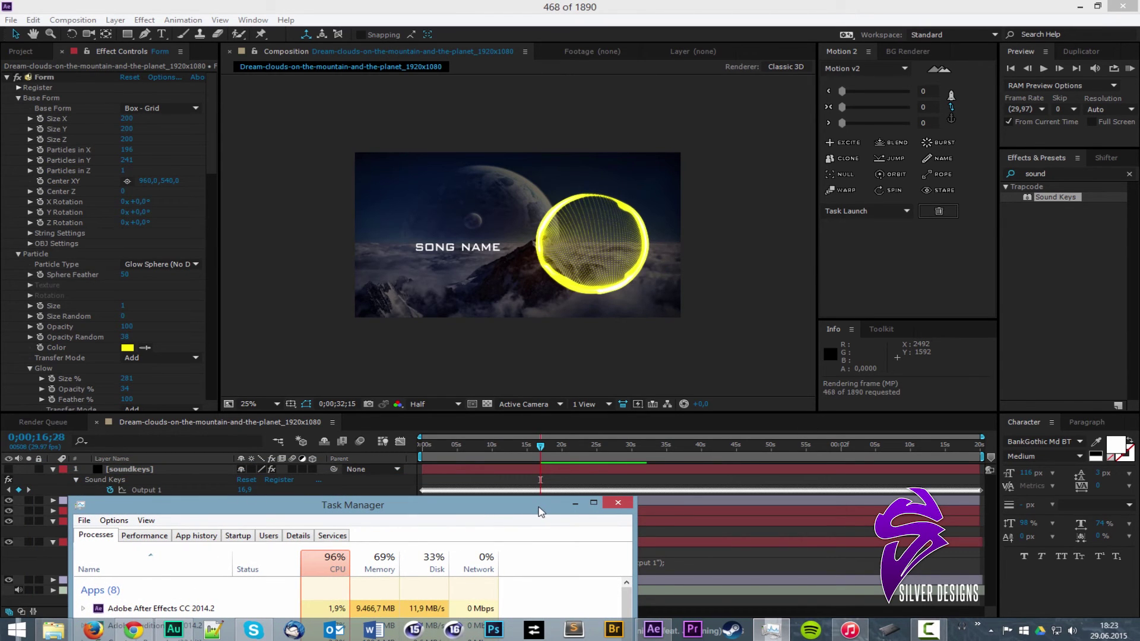
pyautogui.moveTo(541, 511); pyautogui.dragTo(536, 352)
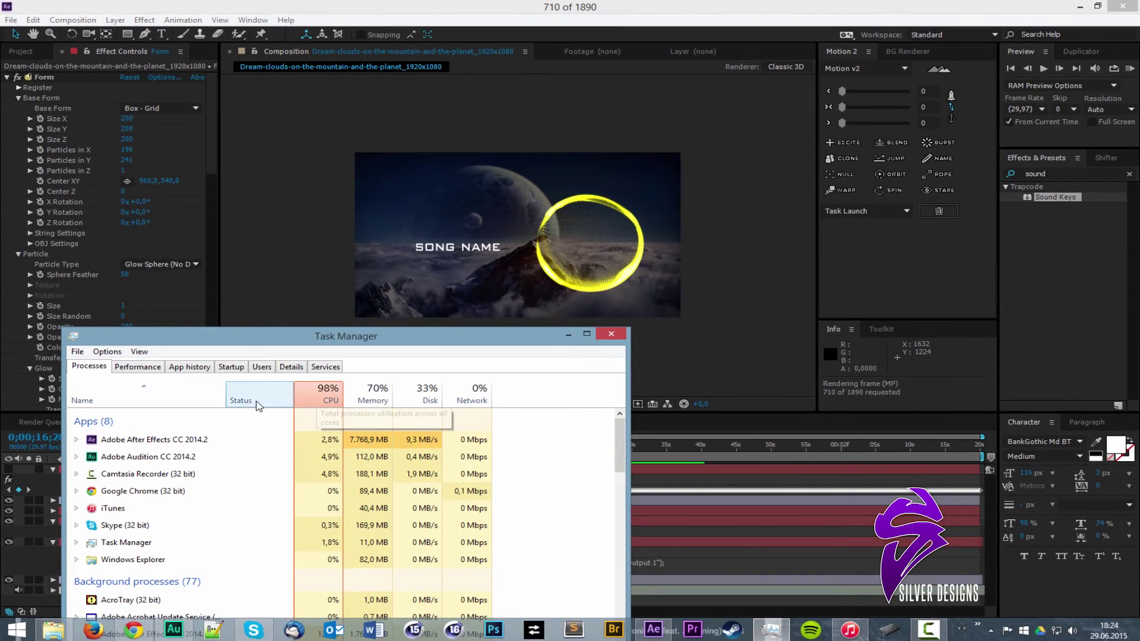
pyautogui.moveTo(257, 336); pyautogui.dragTo(190, 186)
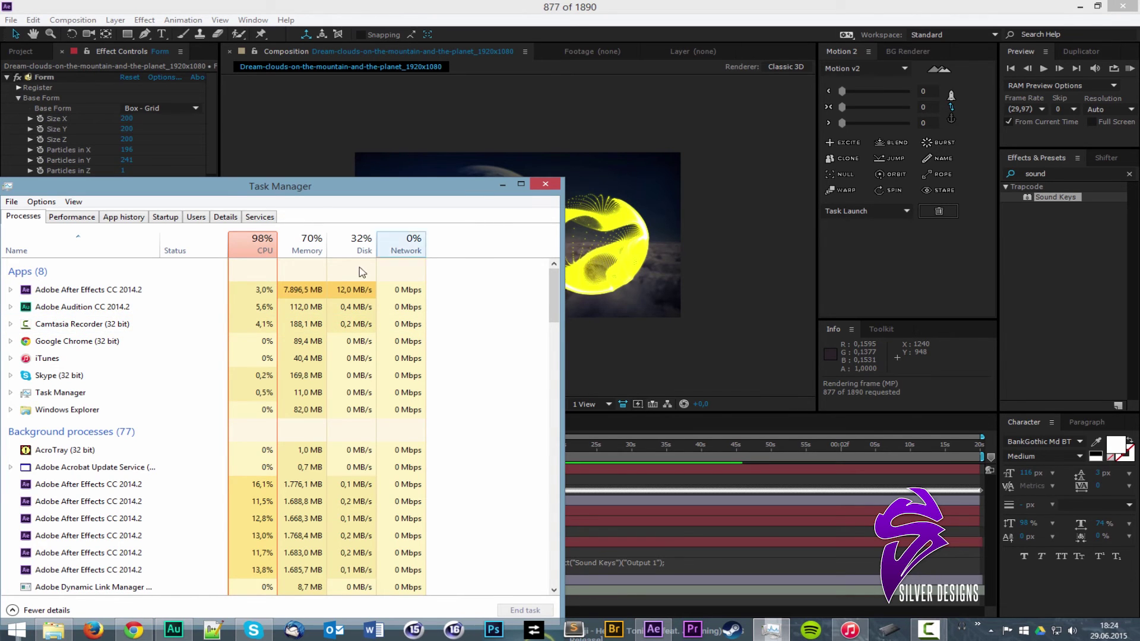
pyautogui.click(506, 183)
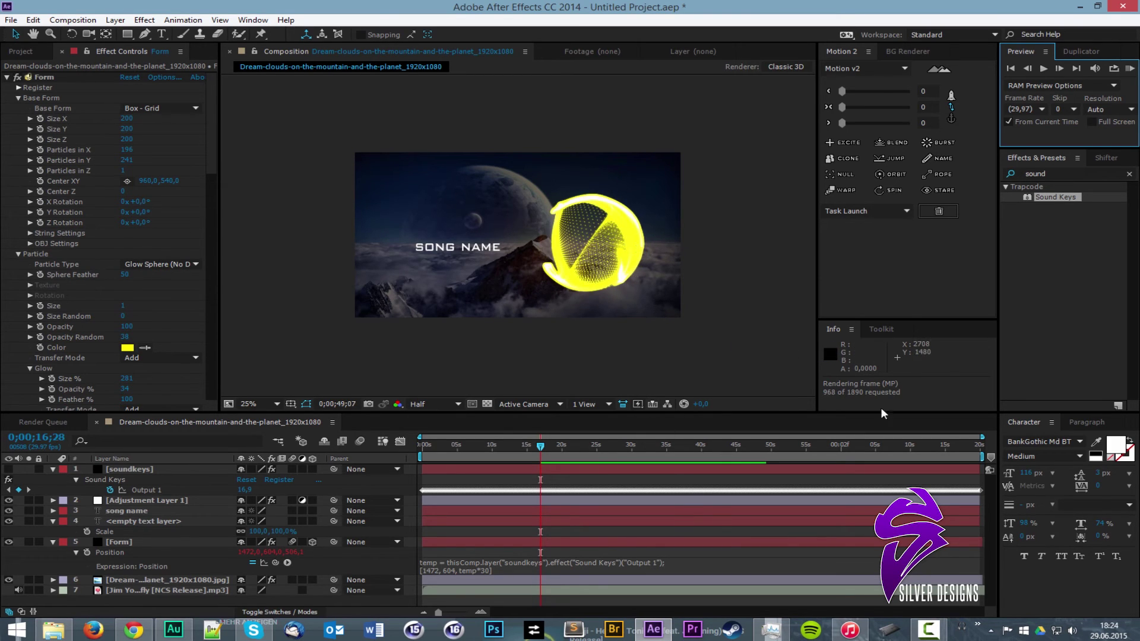
pyautogui.press('space')
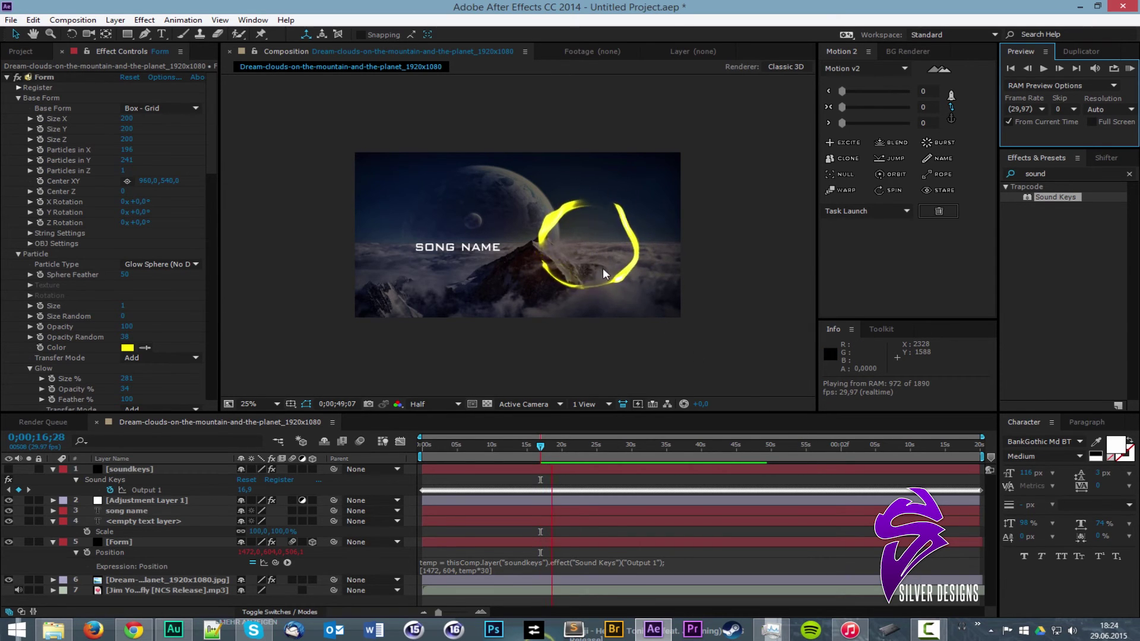
pyautogui.press('space')
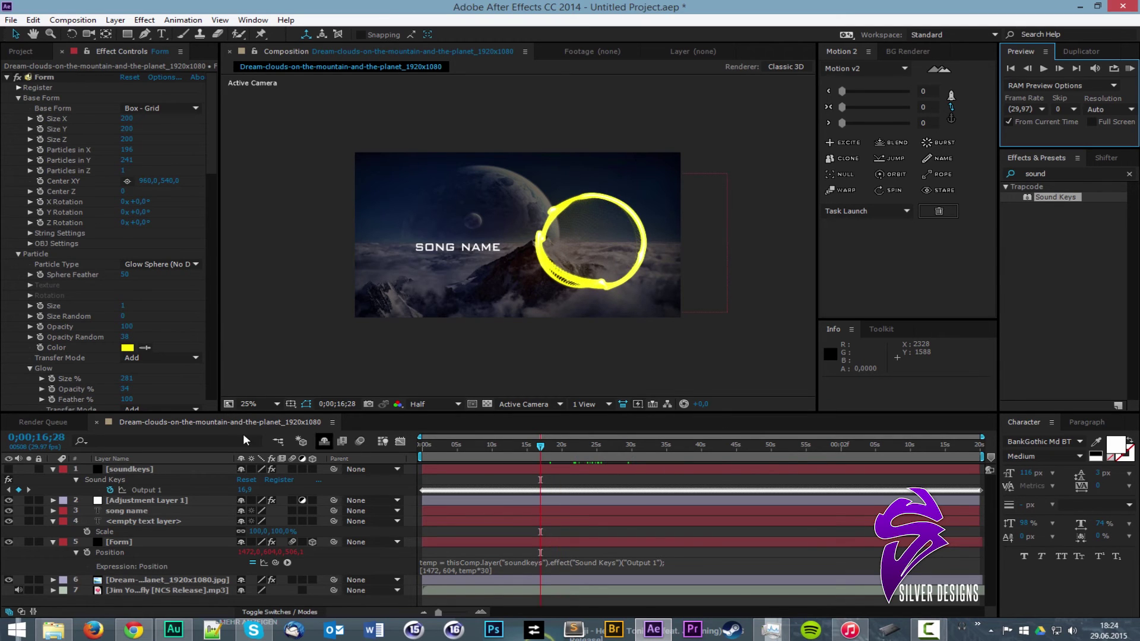
# Fit the composition view up to 100% and run the RAM preview again from 0;00;16;28, with a brief check of Task Manager
pyautogui.click(249, 404)
pyautogui.click(291, 197)
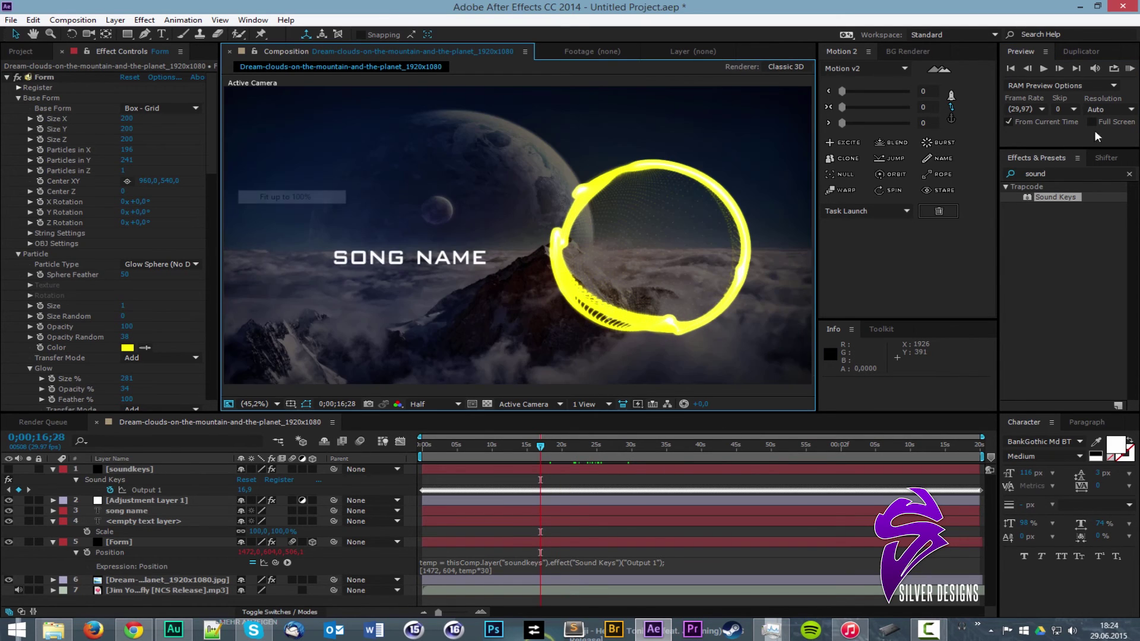
pyautogui.click(1130, 68)
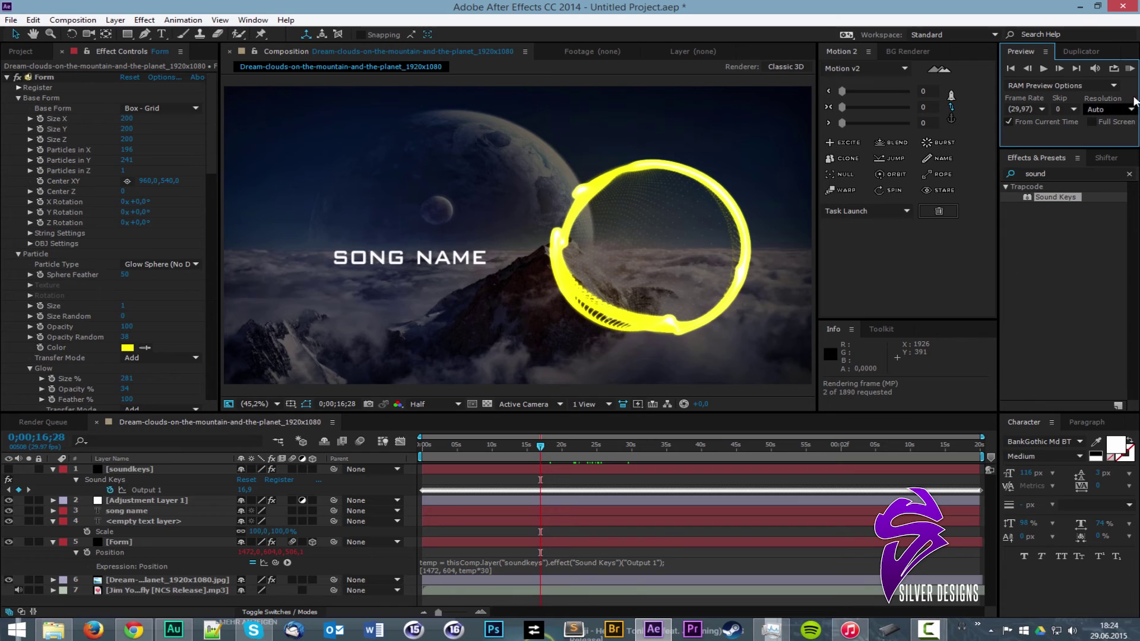
pyautogui.click(1130, 68)
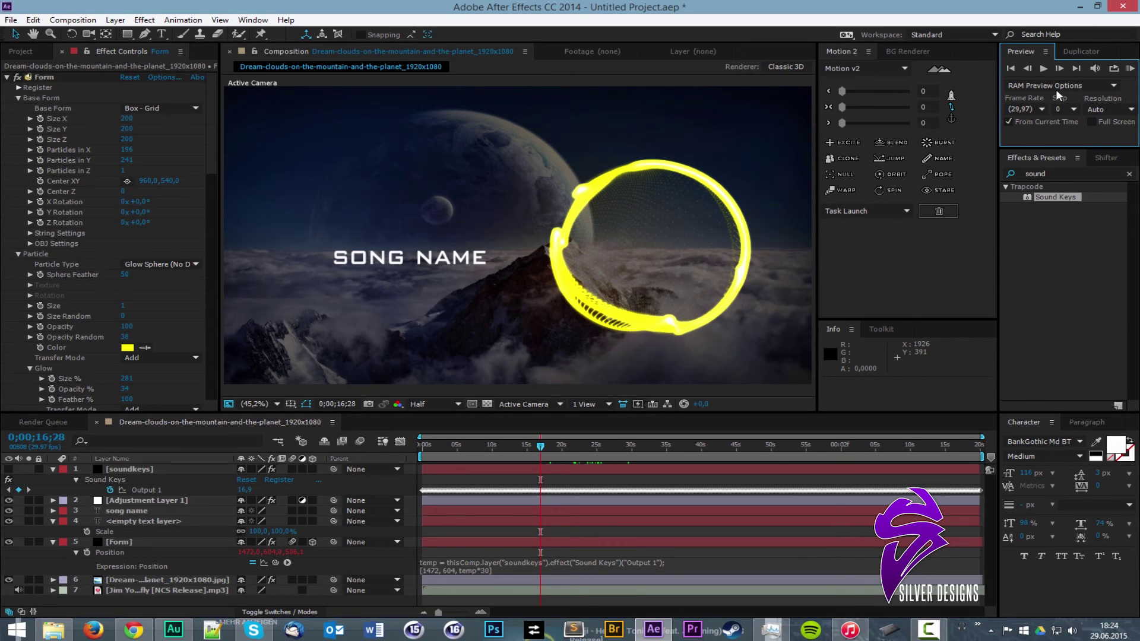
pyautogui.click(1131, 69)
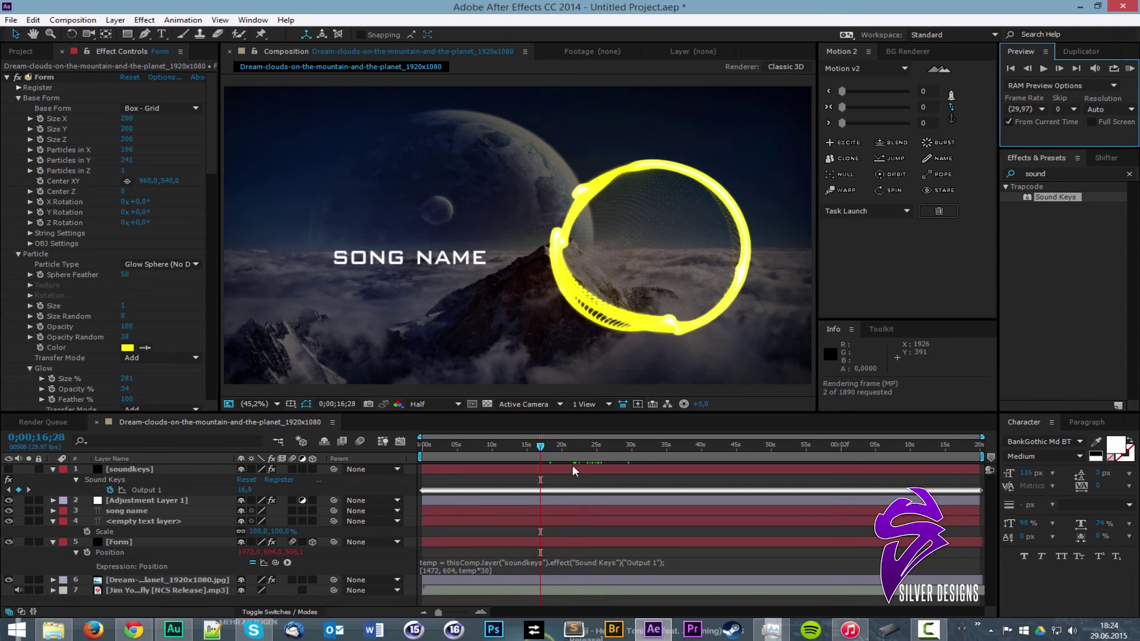
pyautogui.click(774, 630)
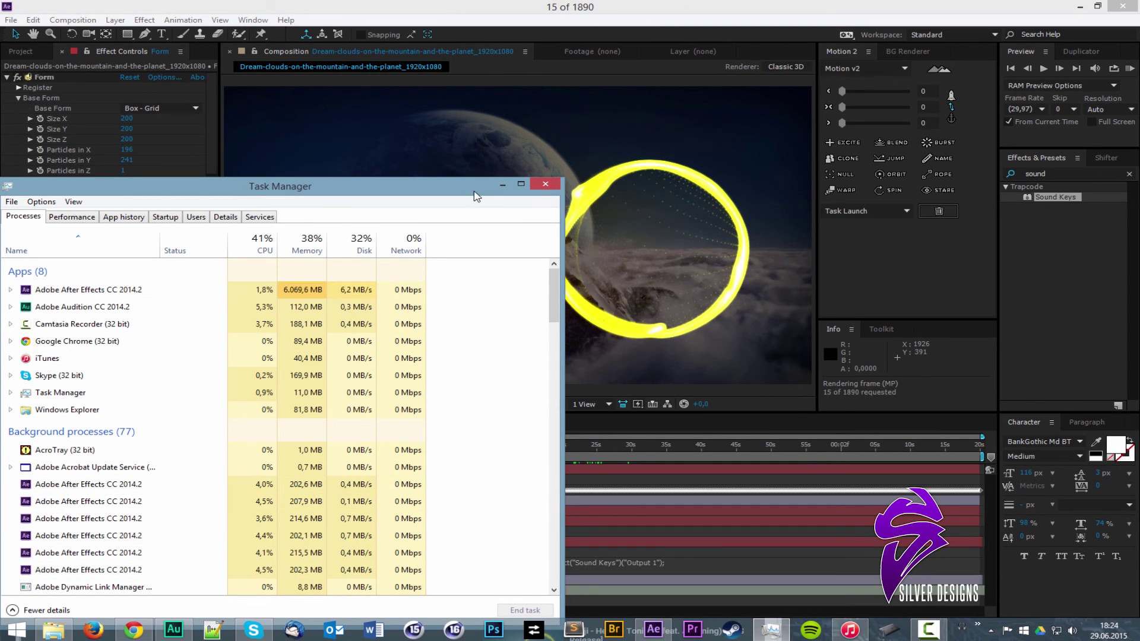
pyautogui.click(502, 185)
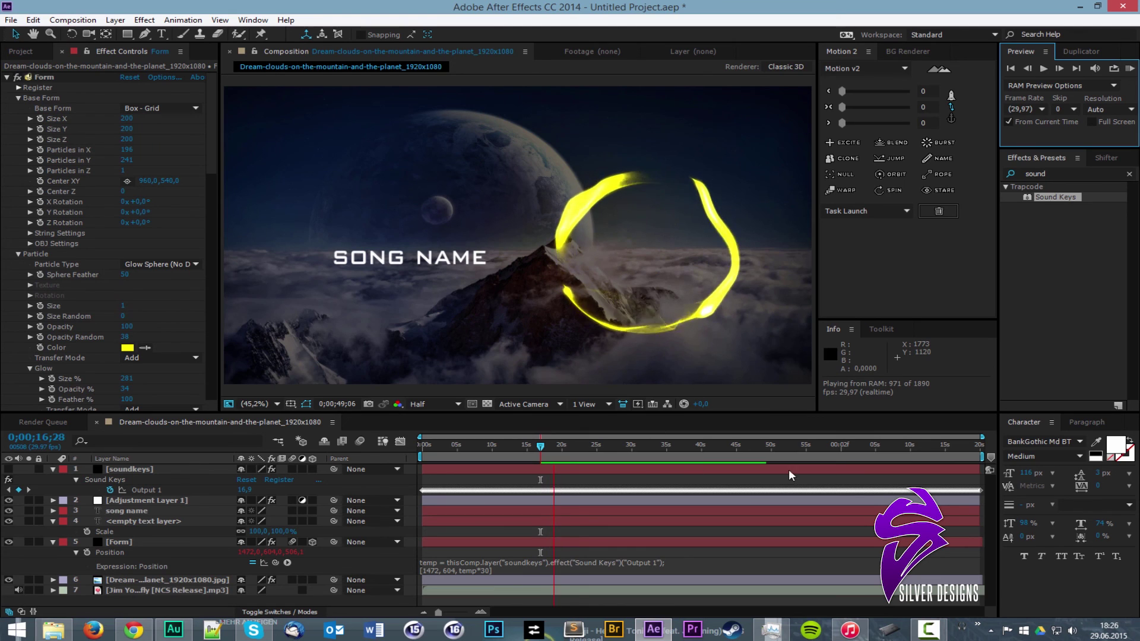
pyautogui.press('space')
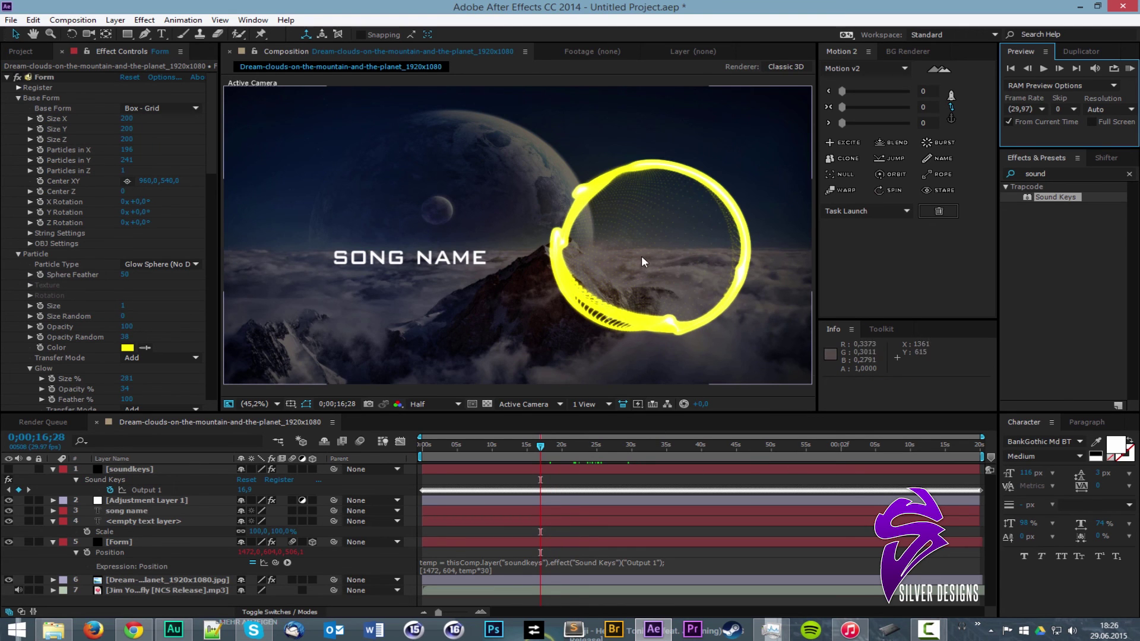
# Switch to Chrome to compare the ring with the reference NCS video, and return to After Effects
pyautogui.click(185, 540)
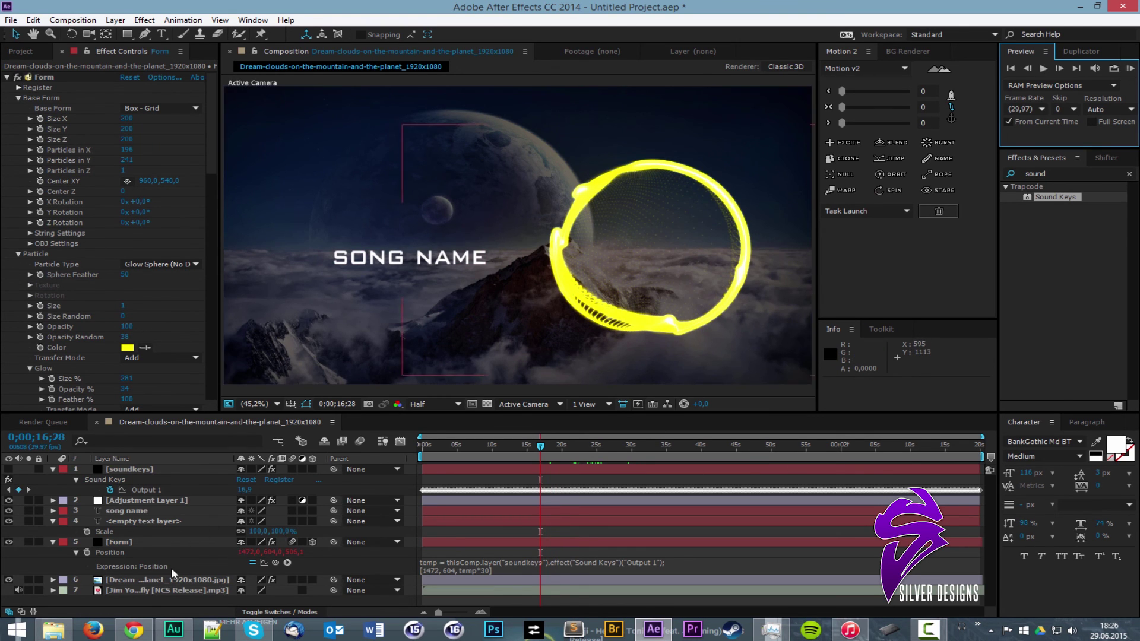
pyautogui.click(133, 630)
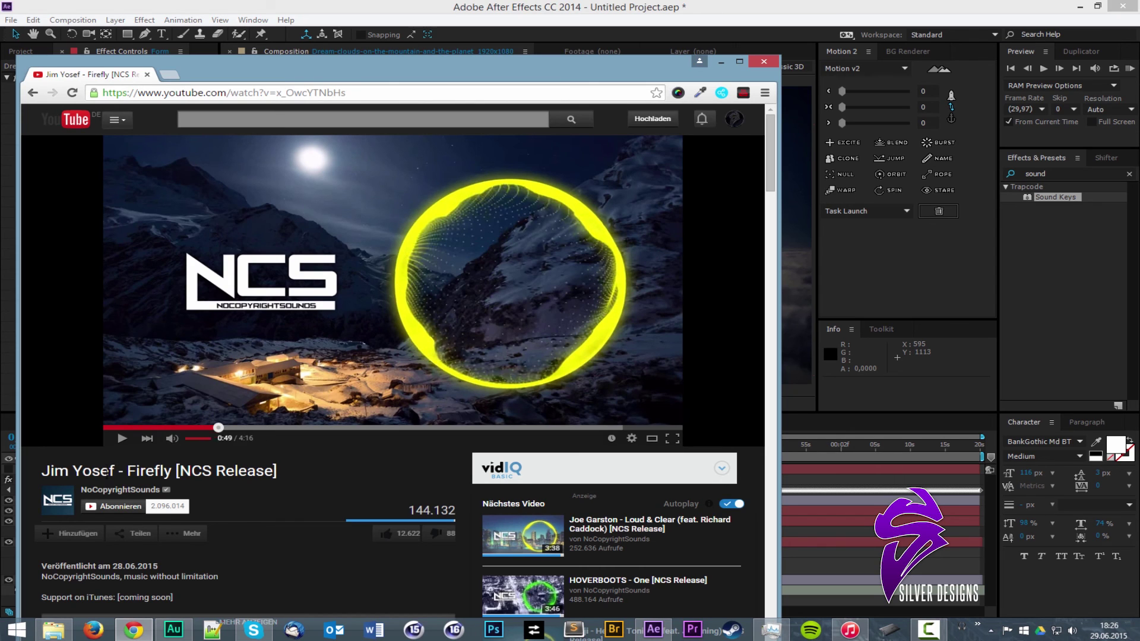
pyautogui.click(537, 10)
# Inspect the ring at 0;00;26;05, 0;00;22;17 and 0;00;12;16, and fit the composition view up to 100%
pyautogui.moveTo(541, 454); pyautogui.dragTo(595, 442)
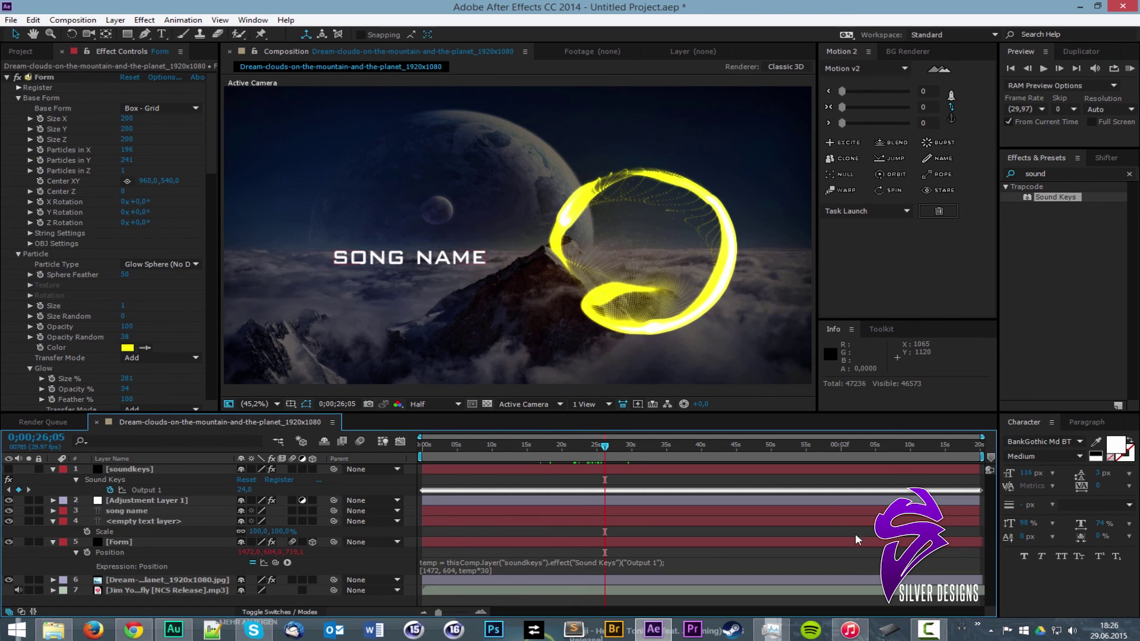
pyautogui.click(929, 631)
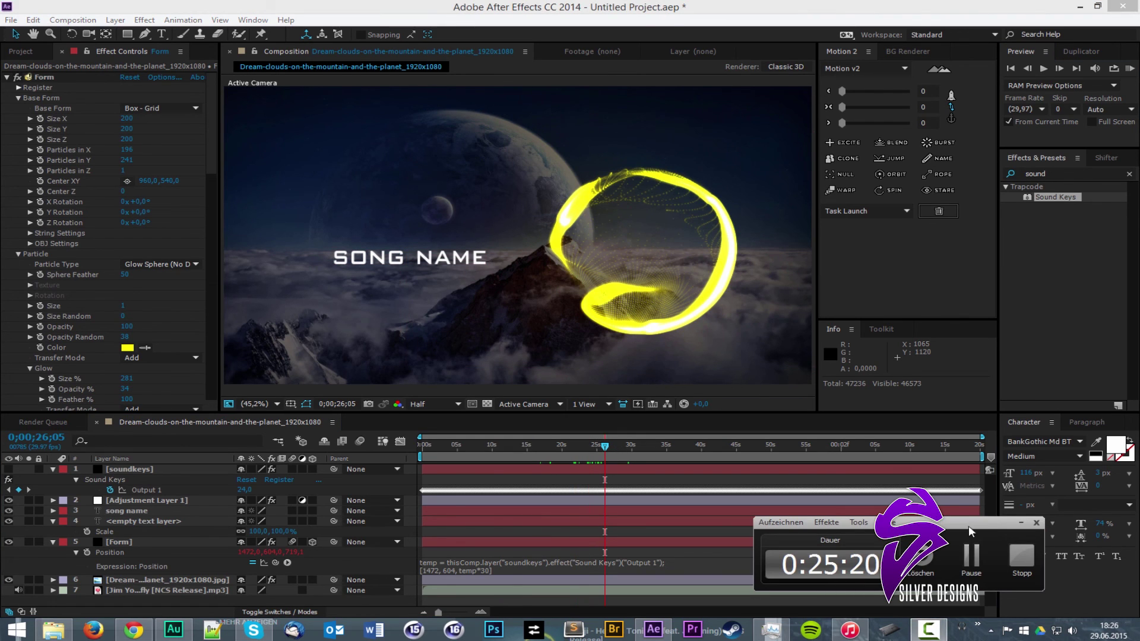
pyautogui.click(1021, 521)
pyautogui.click(579, 446)
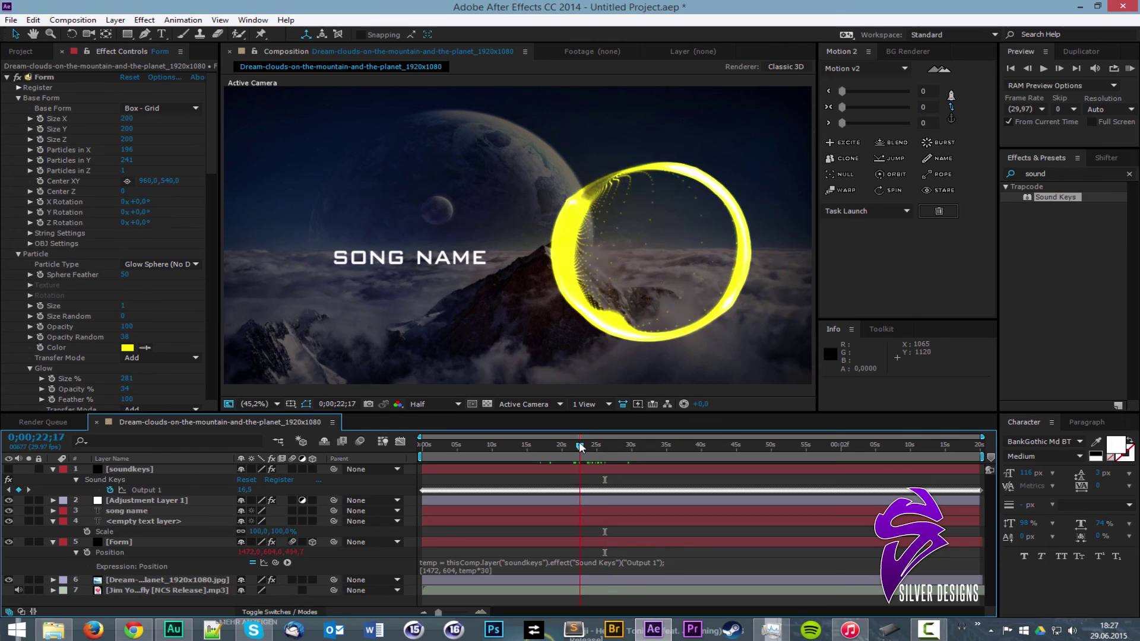
pyautogui.moveTo(579, 447); pyautogui.dragTo(509, 447)
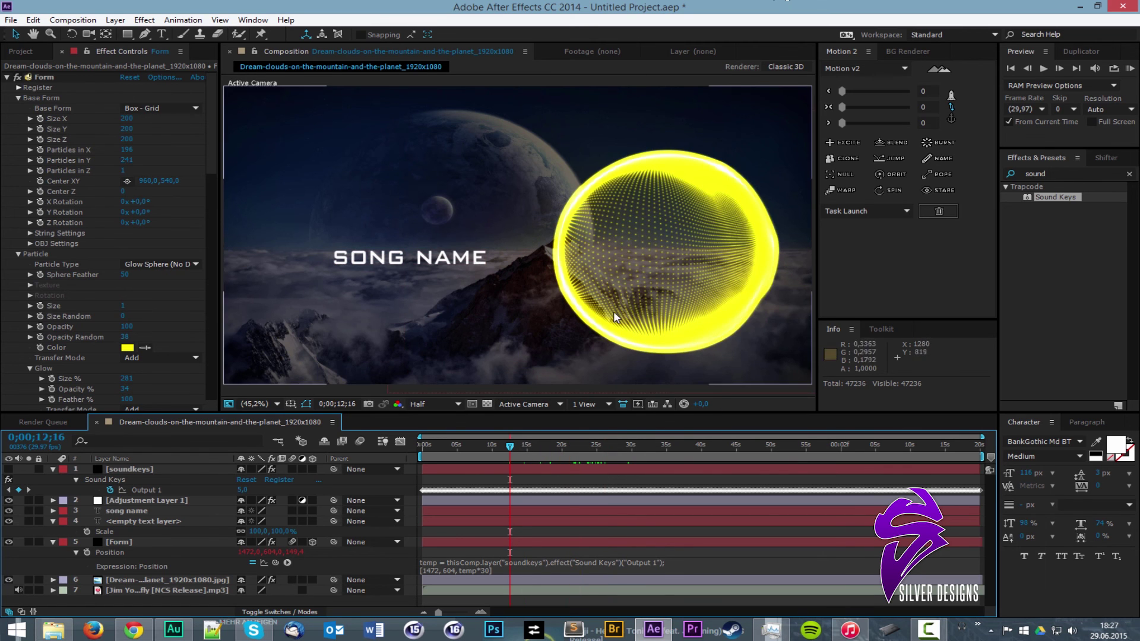
pyautogui.scroll(-1, 543, 268)
pyautogui.scroll(2, 544, 269)
pyautogui.scroll(-3, 544, 269)
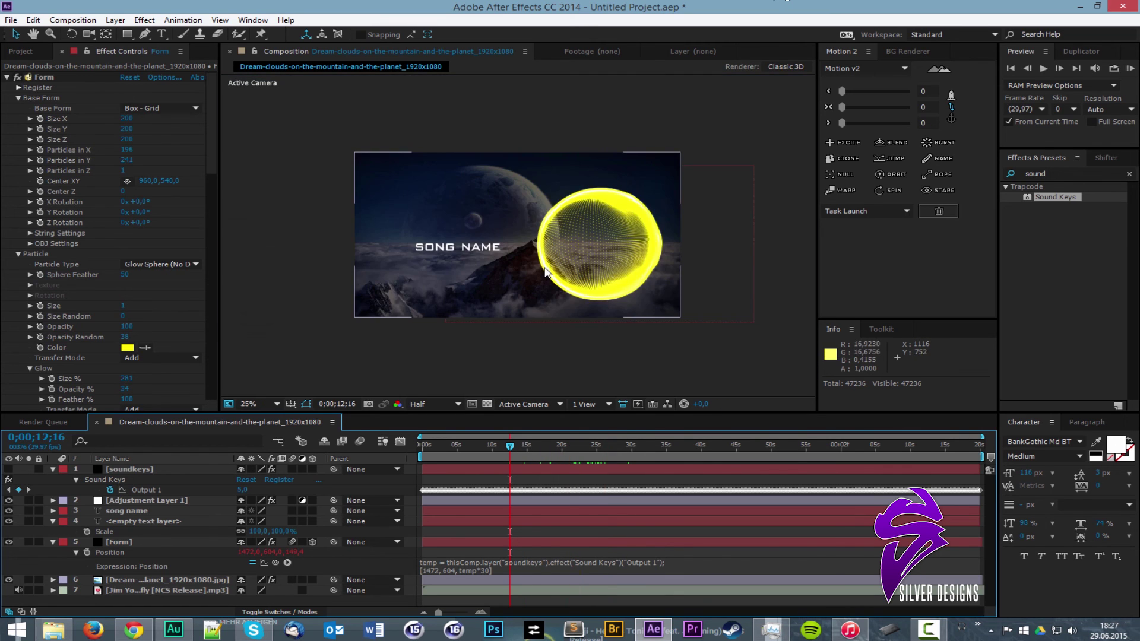
pyautogui.scroll(3, 626, 253)
pyautogui.scroll(-3, 671, 256)
pyautogui.scroll(2, 670, 256)
pyautogui.scroll(-2, 668, 247)
pyautogui.click(267, 403)
pyautogui.click(285, 197)
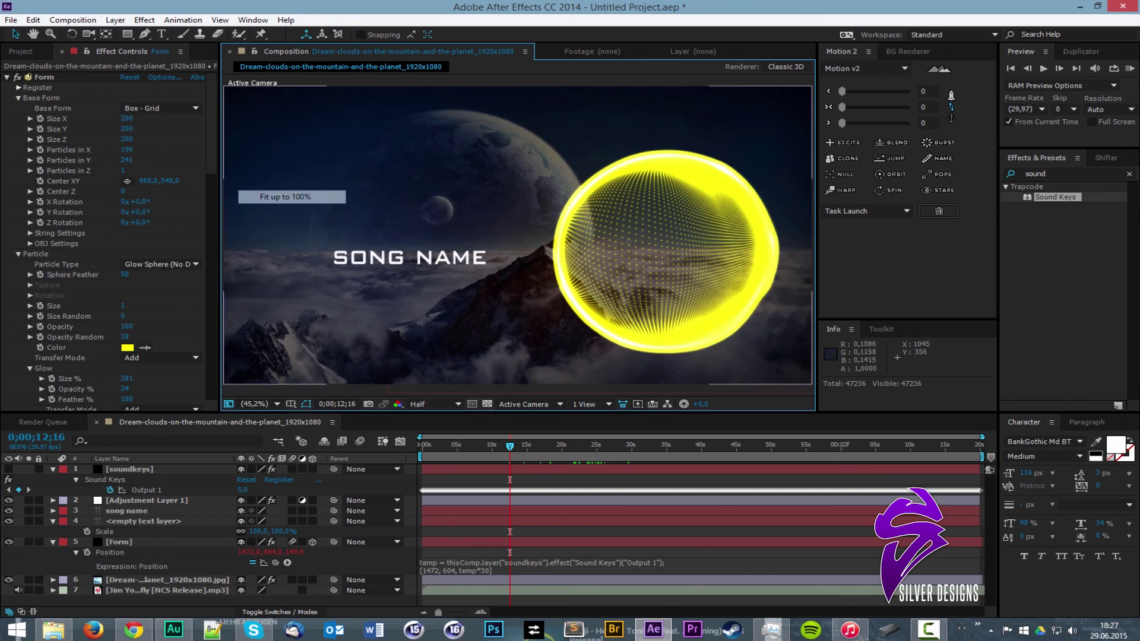
# Examine the ring's shape and size at several times between 0;00;09;04 and 0;00;25;14
pyautogui.click(485, 448)
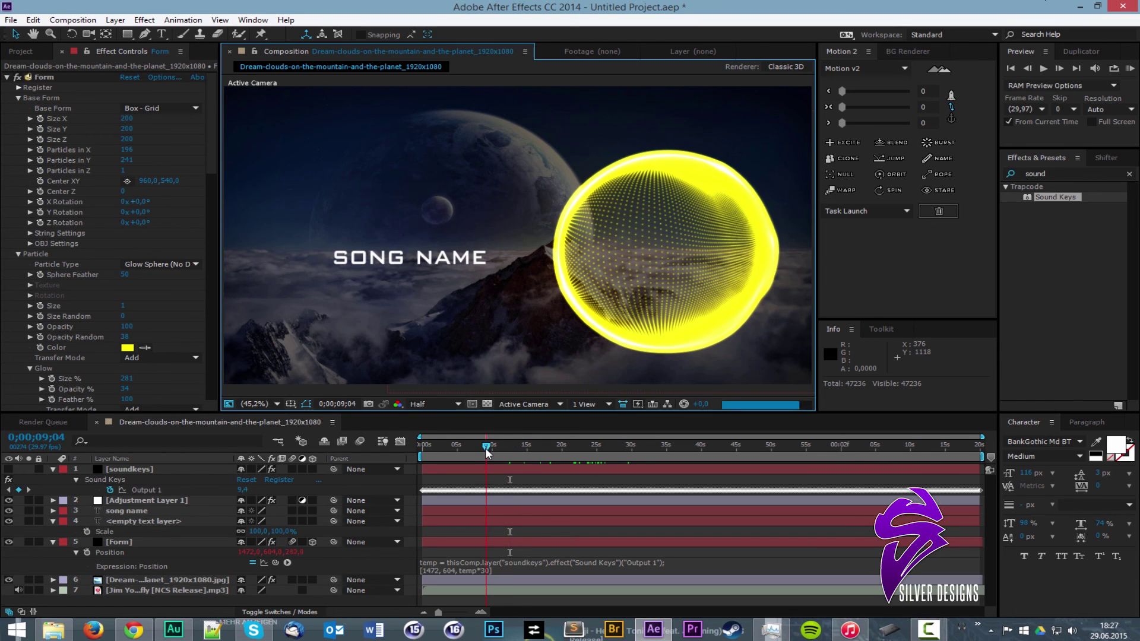
pyautogui.moveTo(486, 448); pyautogui.dragTo(555, 450)
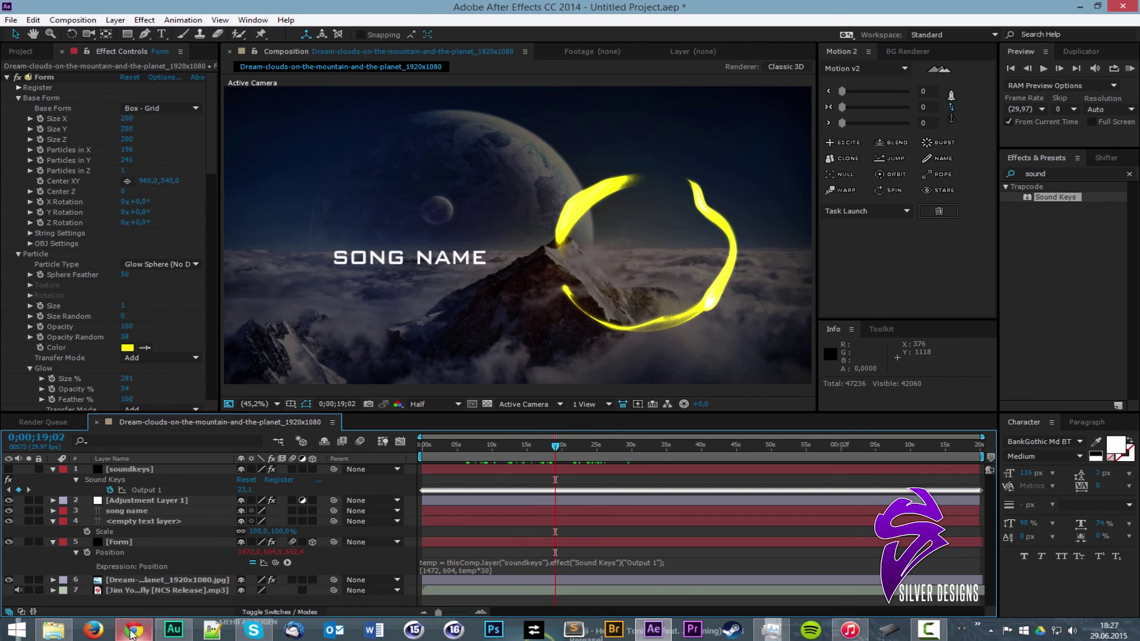
pyautogui.click(533, 446)
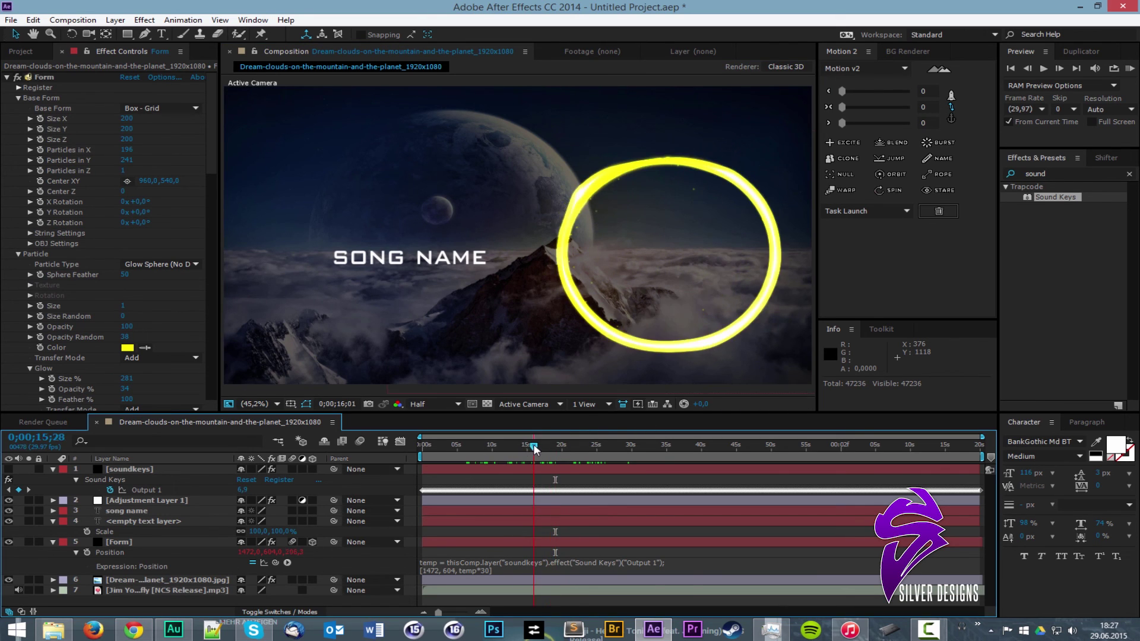
pyautogui.click(507, 447)
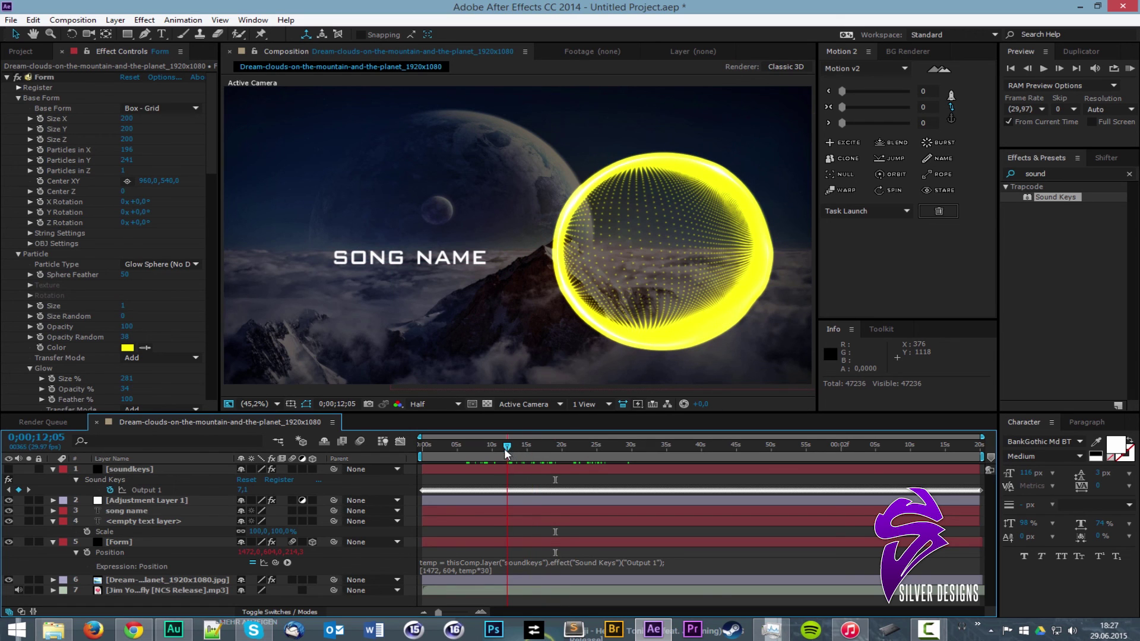
pyautogui.click(553, 446)
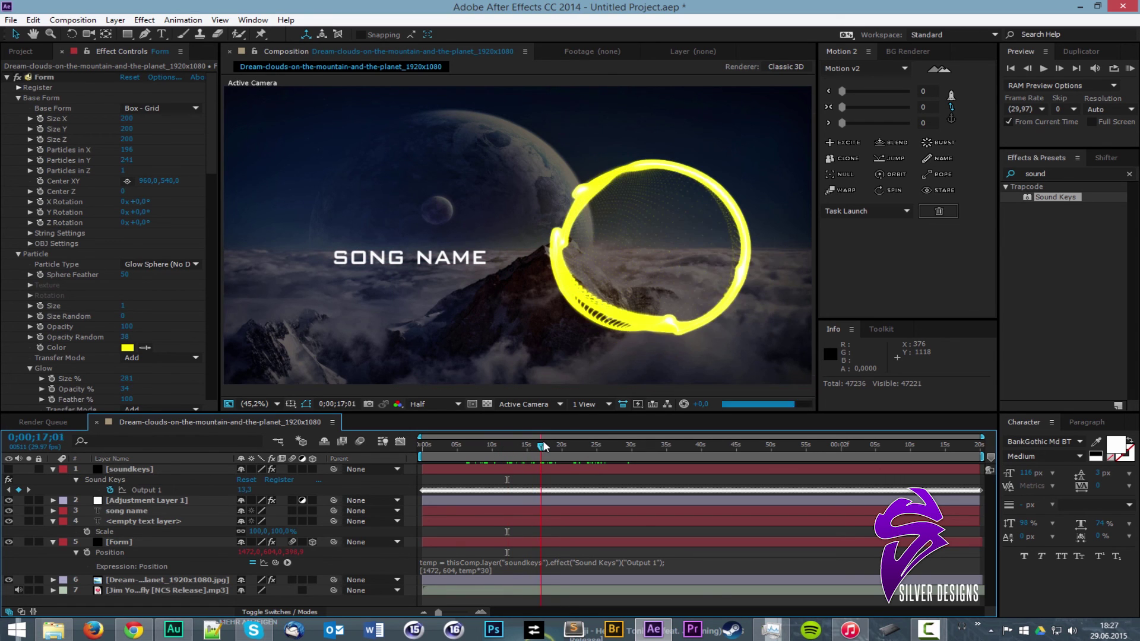
pyautogui.click(584, 445)
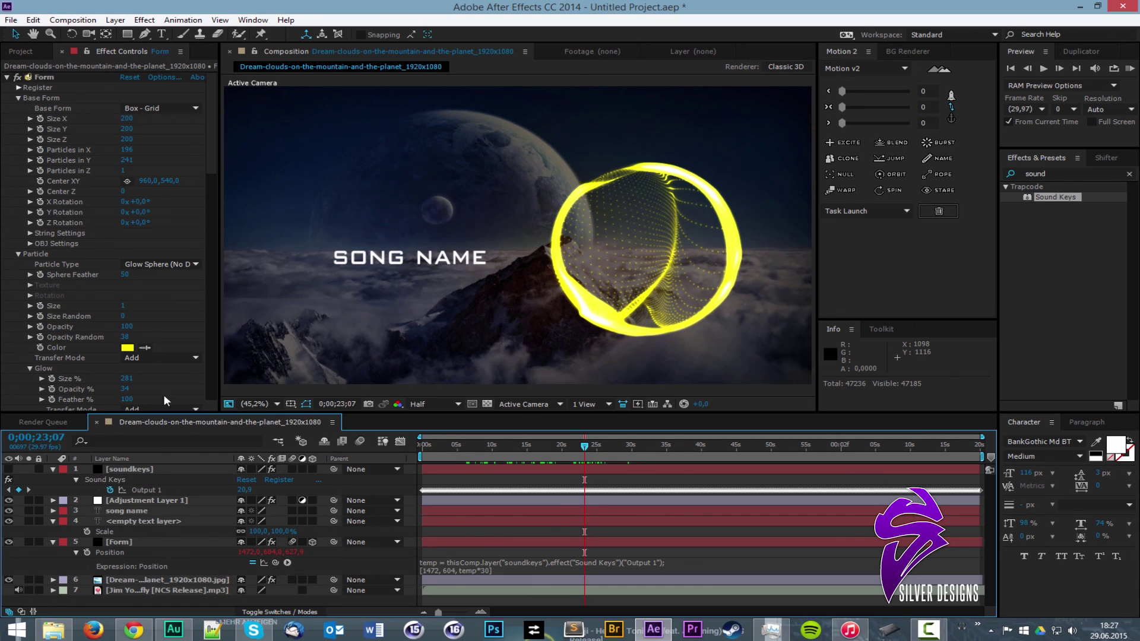
pyautogui.click(614, 440)
pyautogui.moveTo(643, 444); pyautogui.dragTo(601, 463)
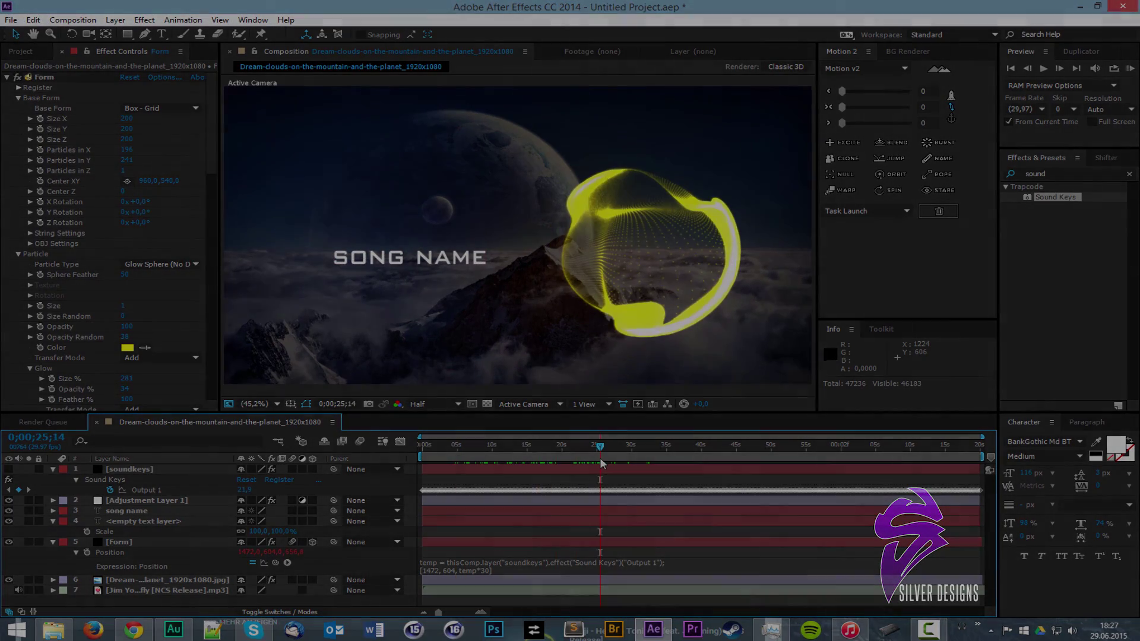
pyautogui.click(929, 630)
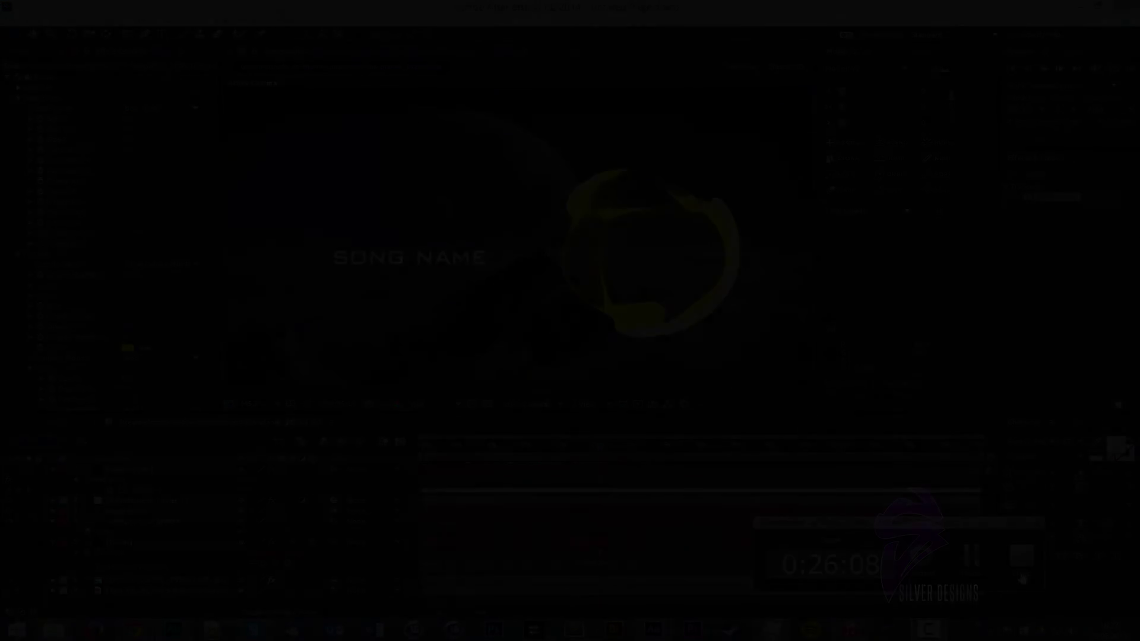